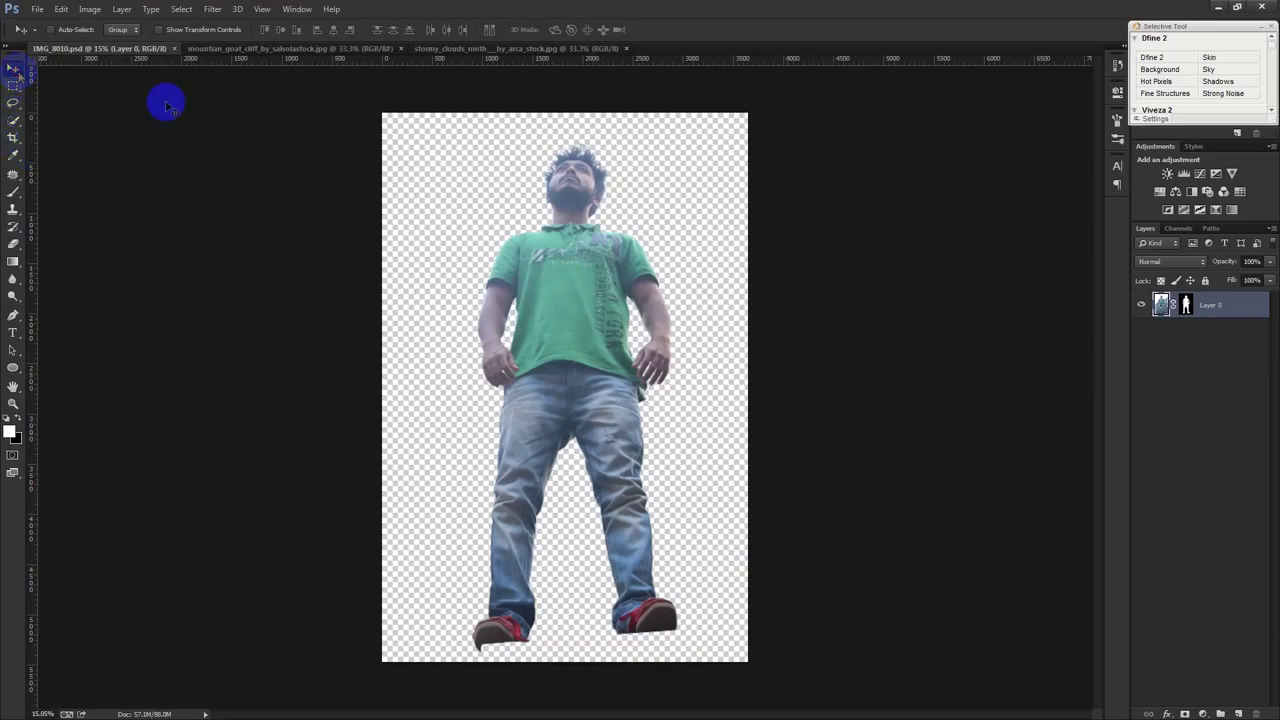
- Apply Camera Raw to the man: Exposure +0.40, Contrast +57, Highlights −50, Shadows +100, Blacks −58, whites raised
{"action": "left_click", "coordinate": [212, 9]}
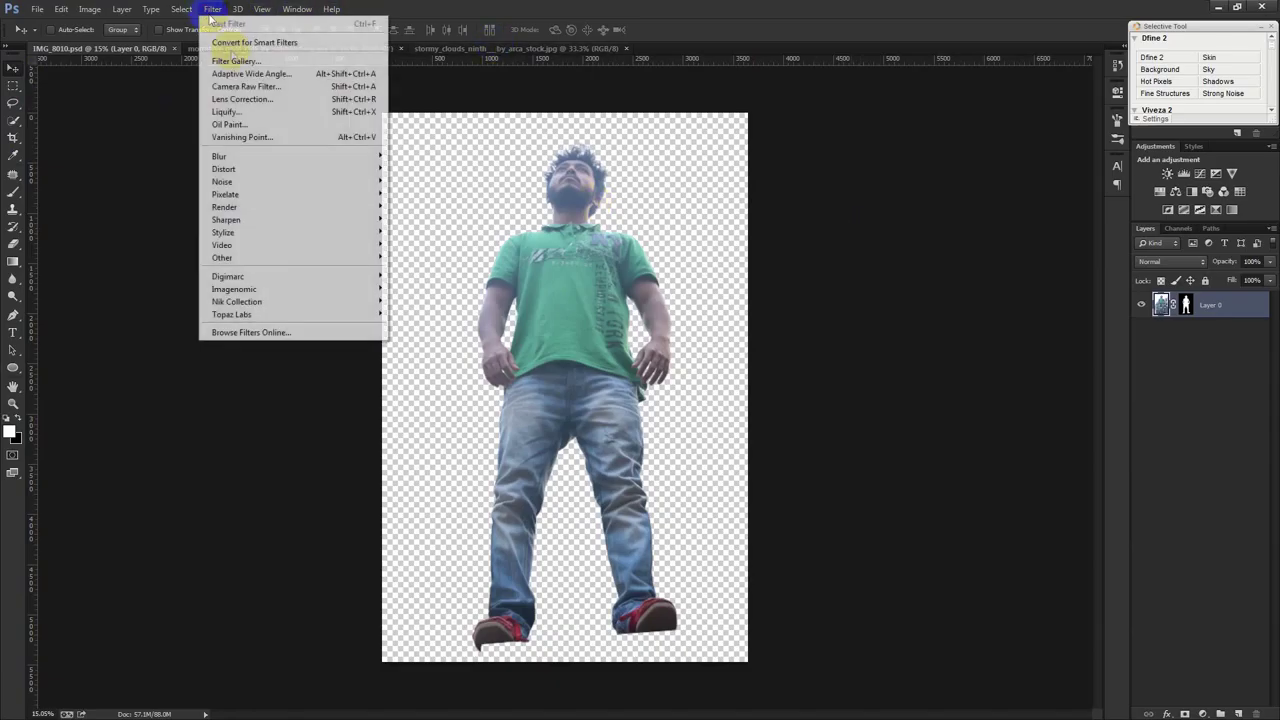
{"action": "left_click", "coordinate": [246, 91]}
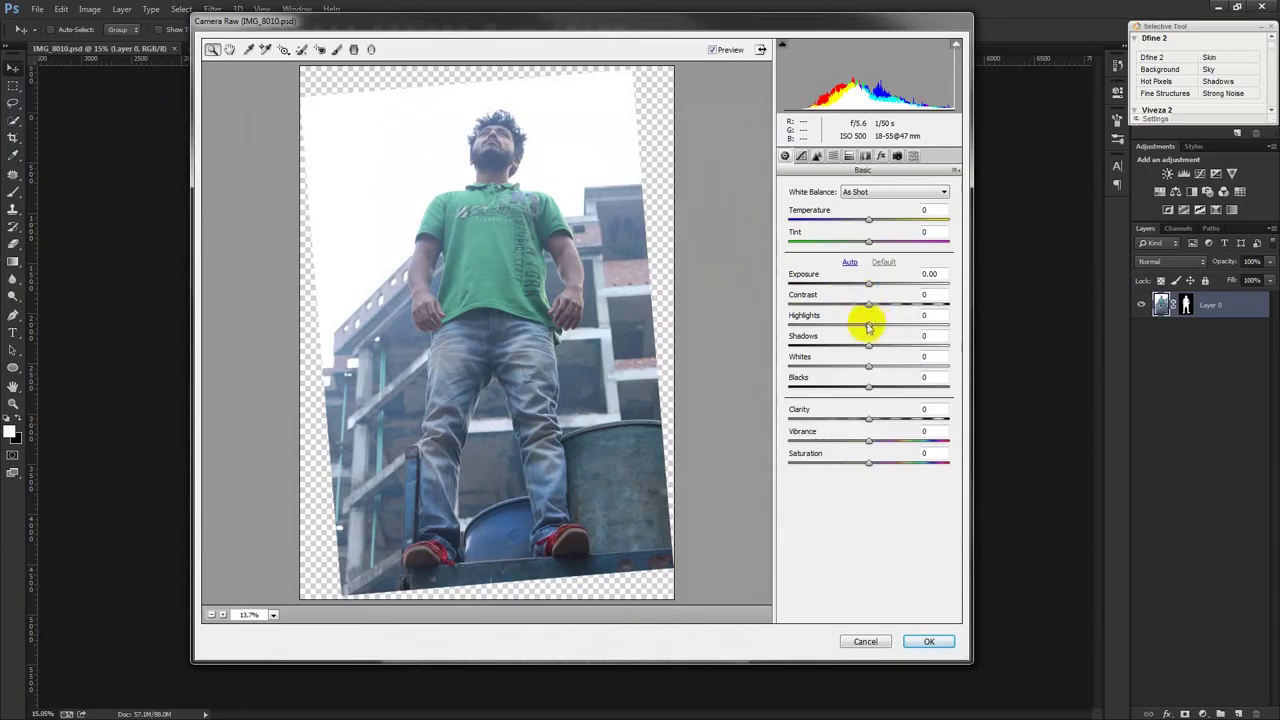
{"action": "left_click_drag", "start_coordinate": [868, 326], "coordinate": [821, 326]}
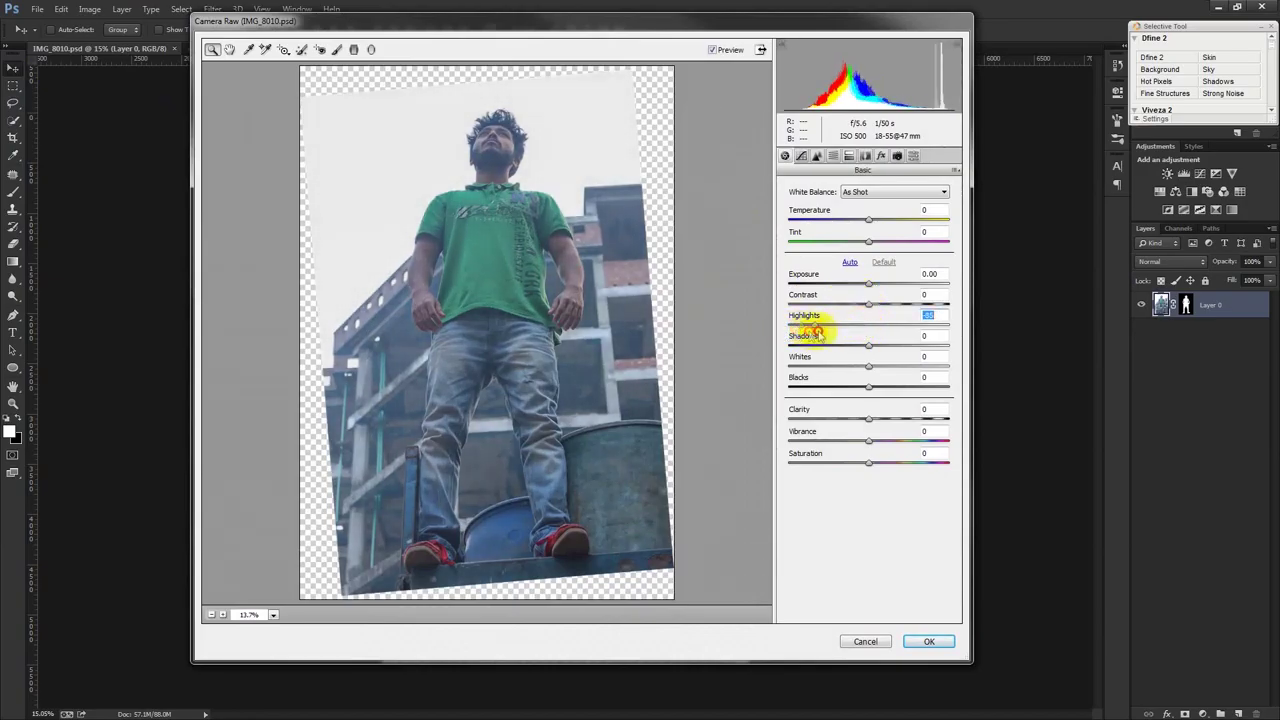
{"action": "mouse_move", "coordinate": [888, 349]}
{"action": "left_mouse_down"}
{"action": "mouse_move", "coordinate": [926, 350]}
{"action": "mouse_move", "coordinate": [900, 370]}
{"action": "mouse_move", "coordinate": [905, 388]}
{"action": "mouse_move", "coordinate": [872, 396]}
{"action": "left_mouse_up"}
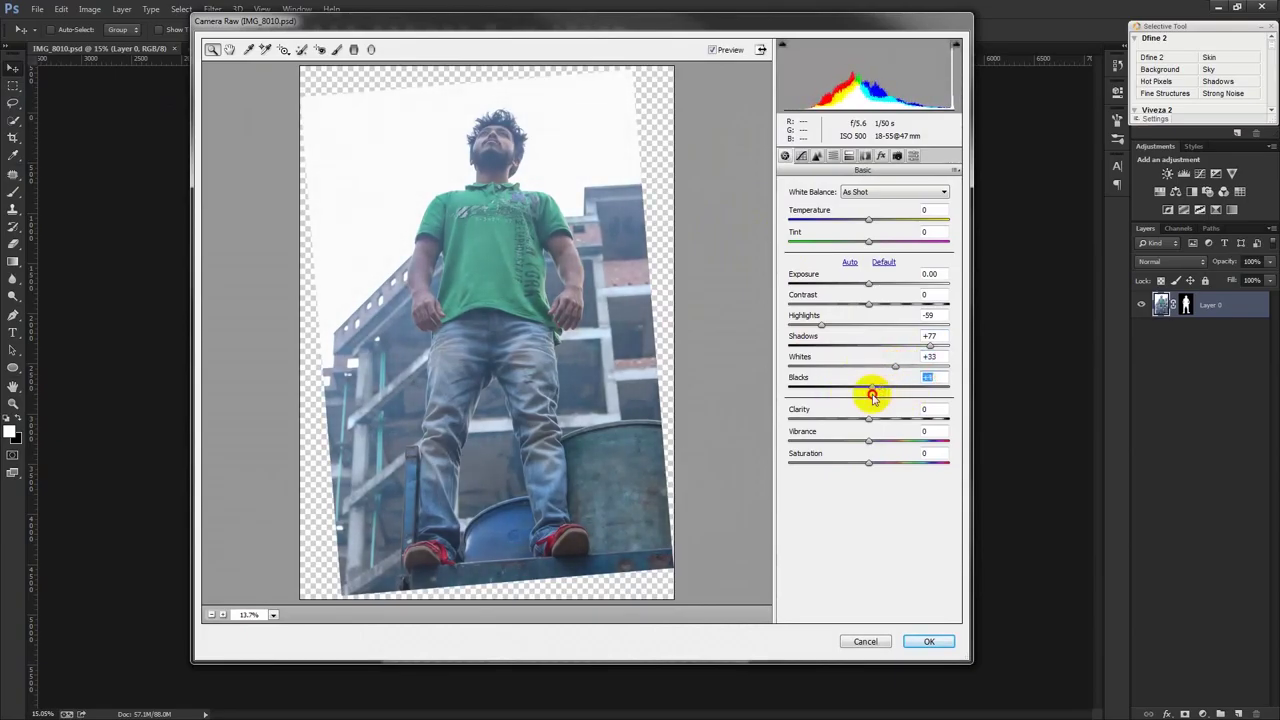
{"action": "left_click_drag", "start_coordinate": [869, 304], "coordinate": [913, 304]}
{"action": "left_click_drag", "start_coordinate": [868, 284], "coordinate": [874, 287]}
{"action": "left_click_drag", "start_coordinate": [822, 325], "coordinate": [838, 328]}
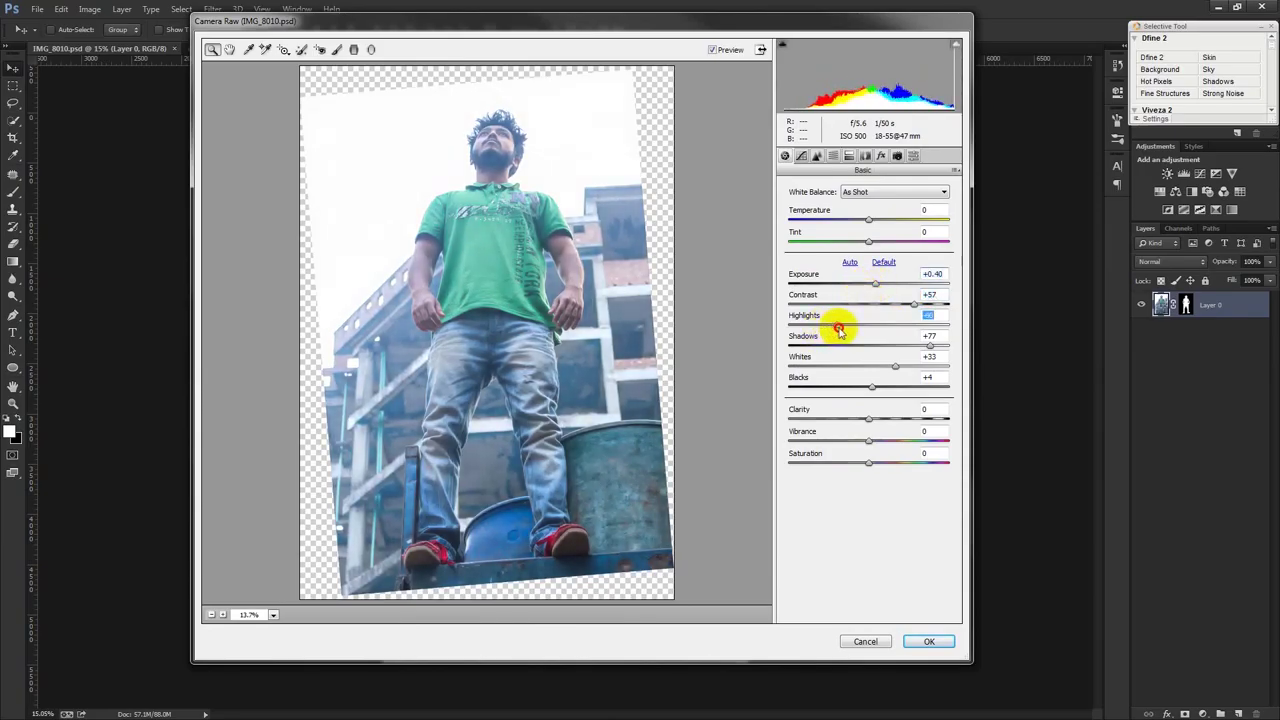
{"action": "left_click_drag", "start_coordinate": [889, 388], "coordinate": [823, 391]}
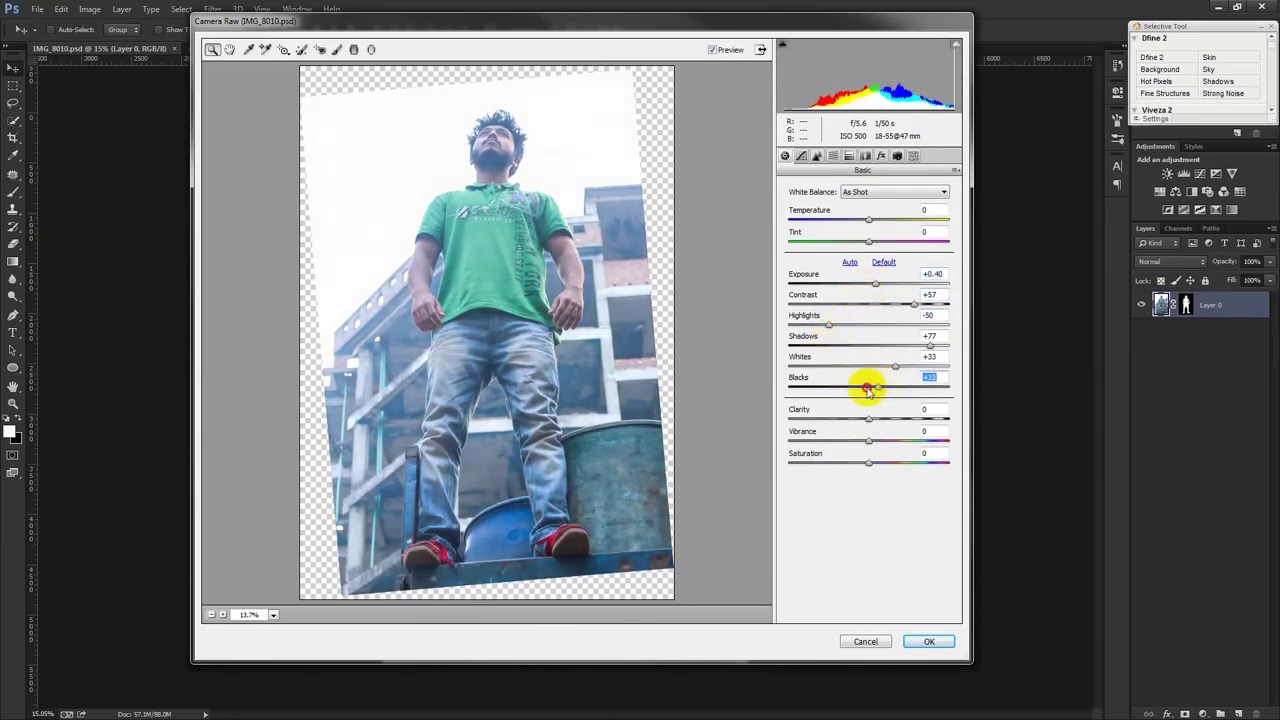
{"action": "left_click_drag", "start_coordinate": [898, 369], "coordinate": [951, 345]}
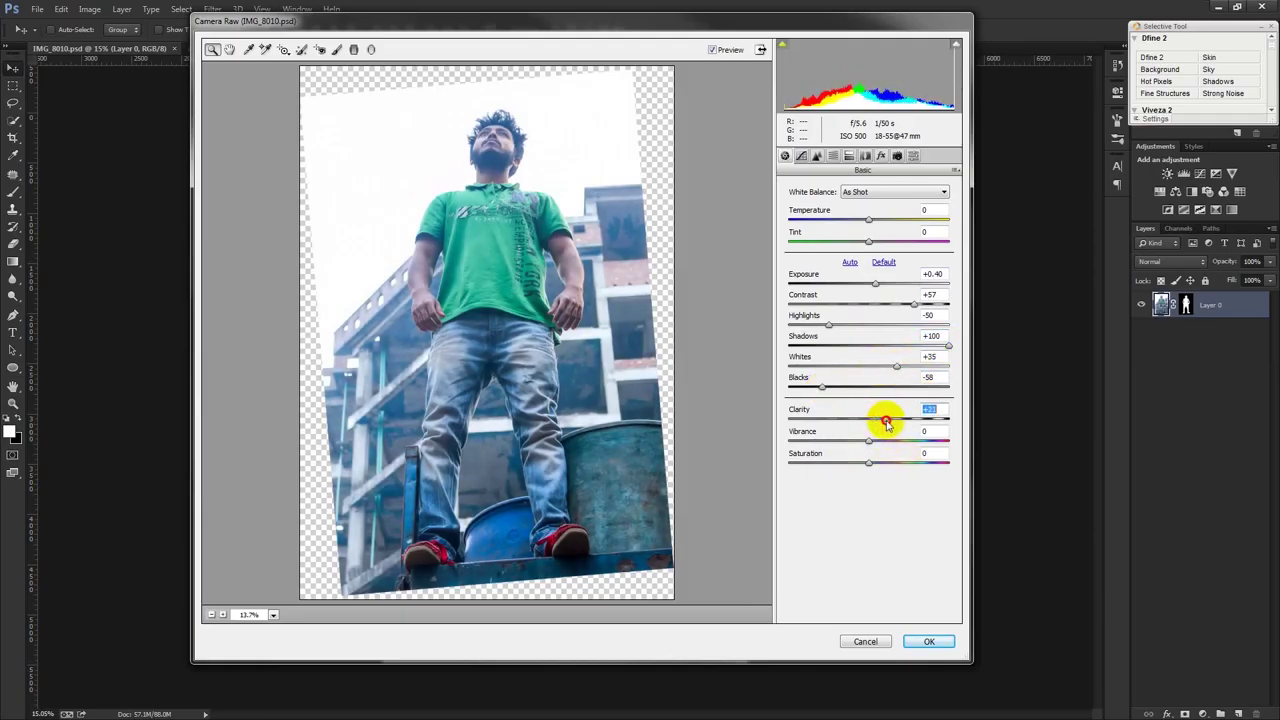
{"action": "left_click", "coordinate": [929, 641]}
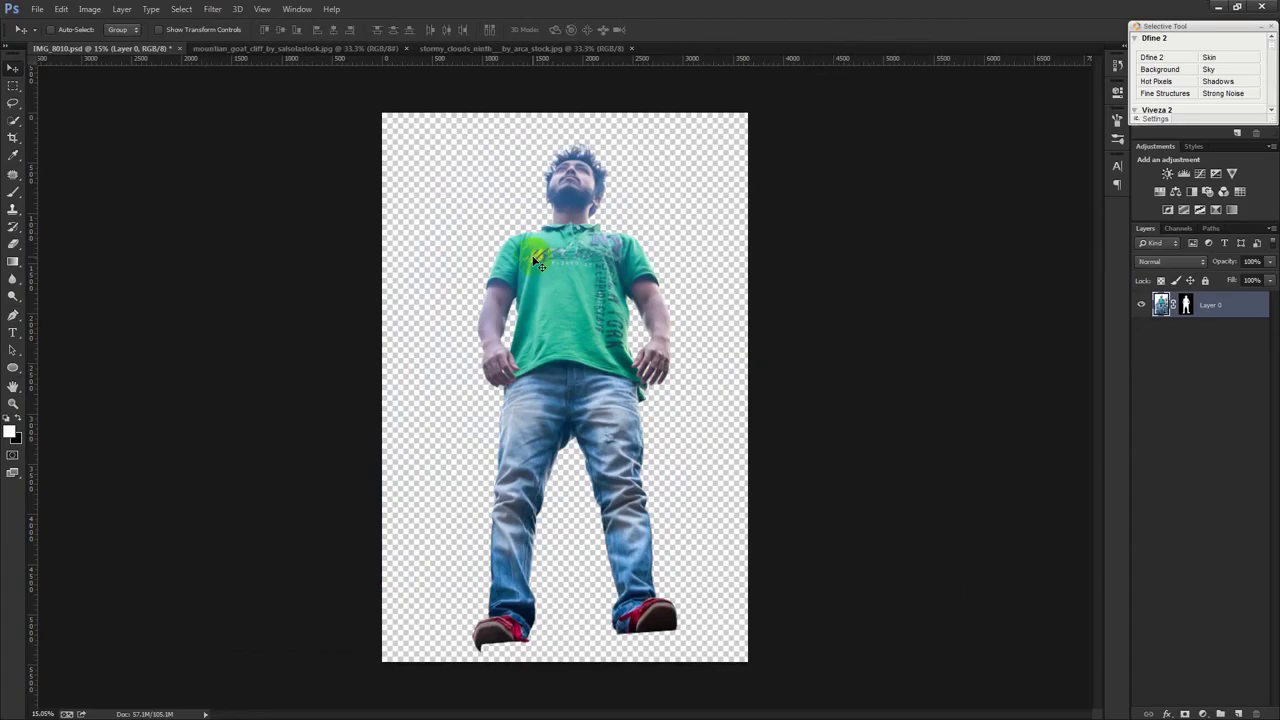
- Save the adjusted man photo and start a new document measured in inches
{"action": "key", "text": "ctrl+s"}
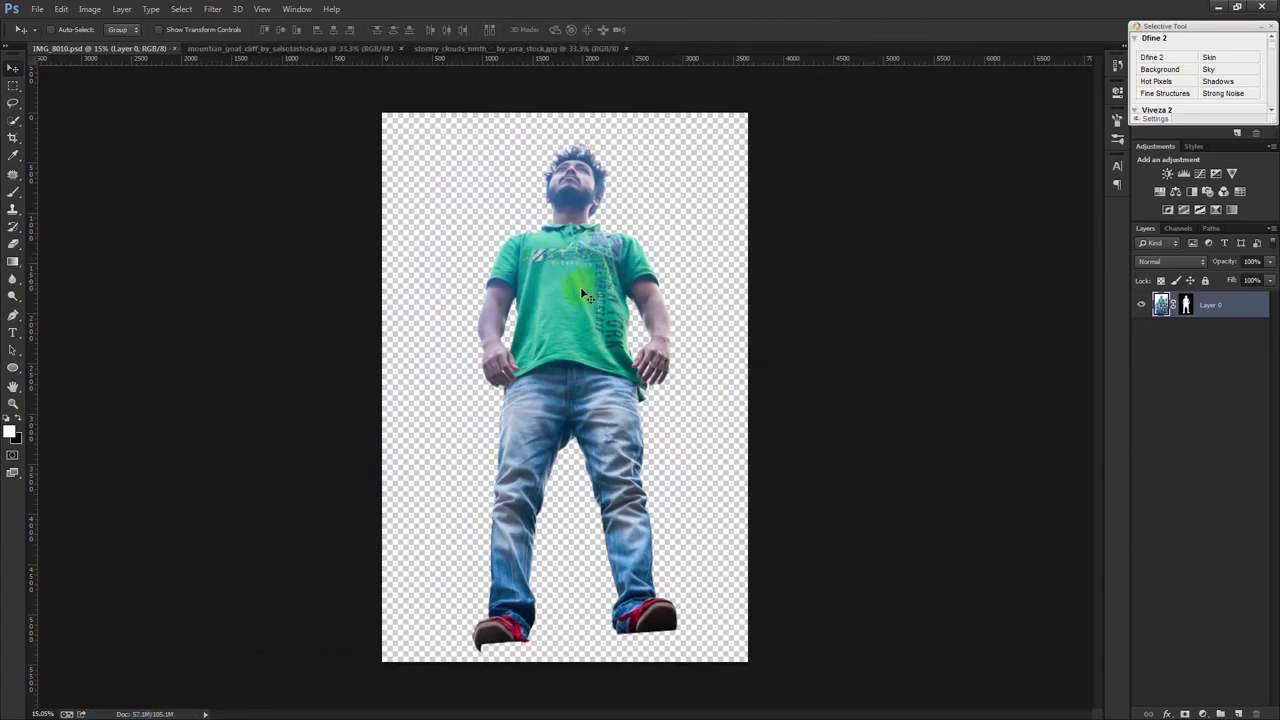
{"action": "left_click", "coordinate": [37, 10]}
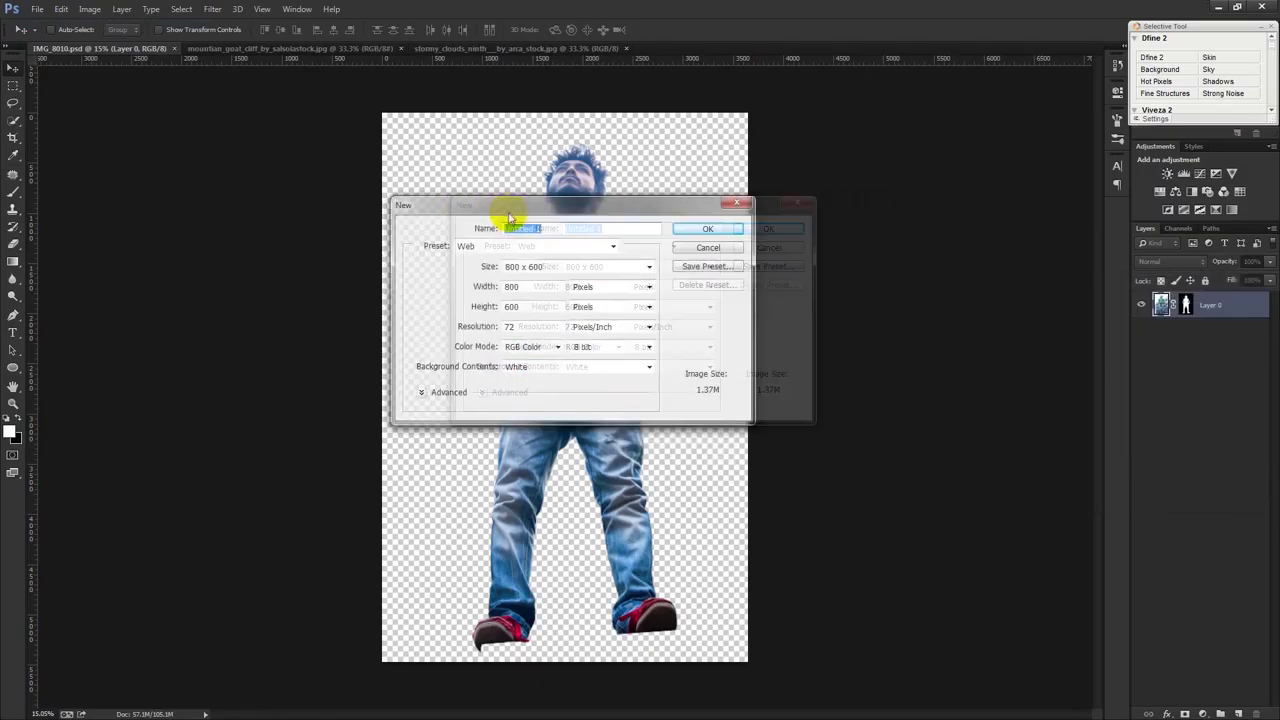
{"action": "left_click_drag", "start_coordinate": [535, 287], "coordinate": [140, 287]}
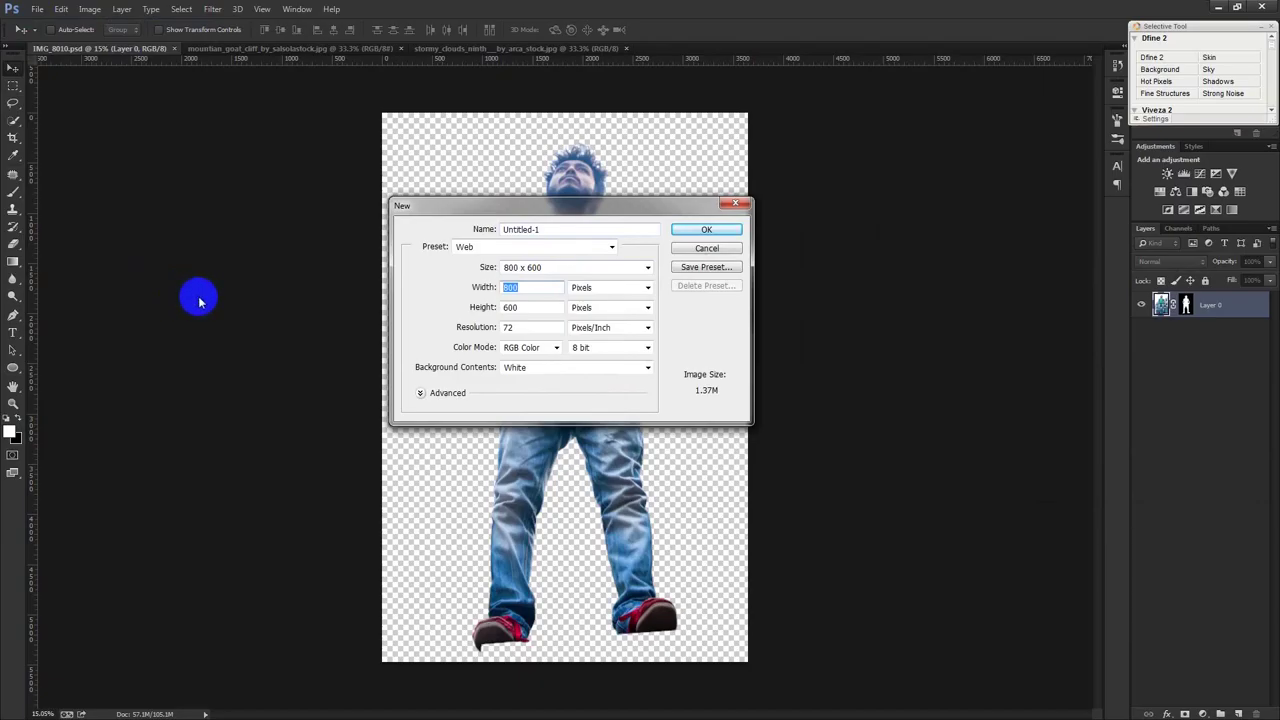
{"action": "left_click", "coordinate": [592, 288]}
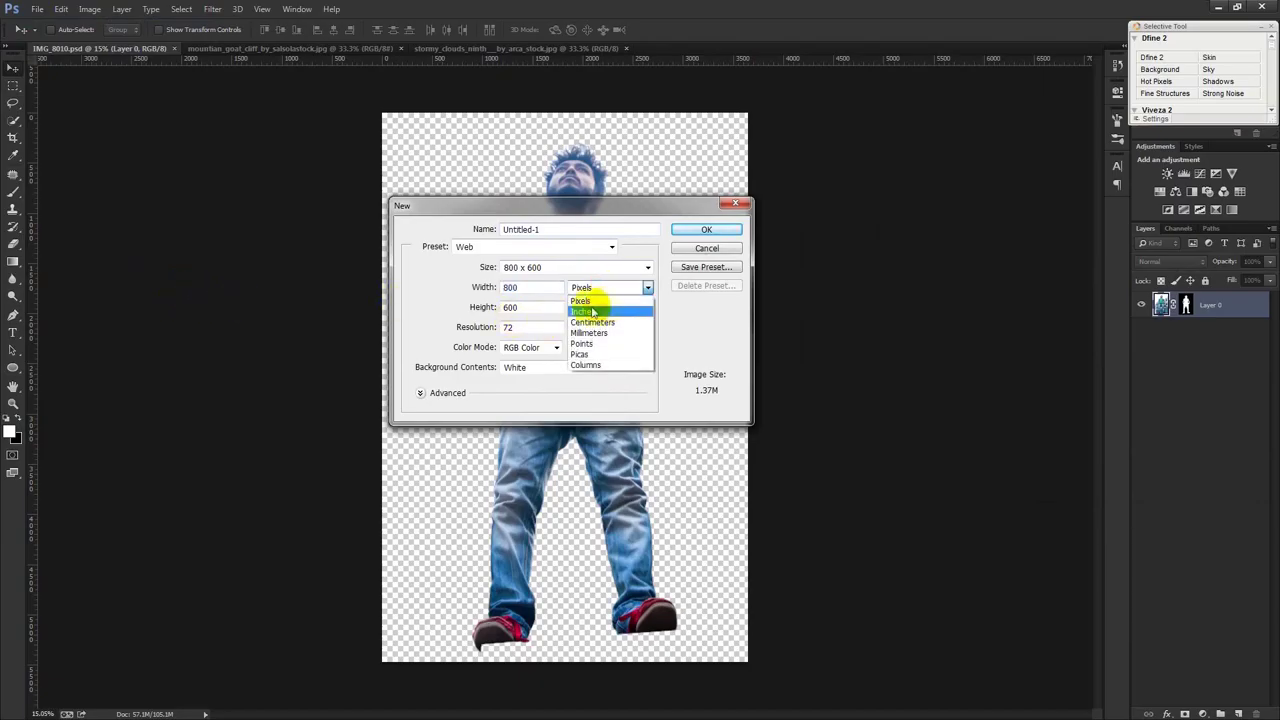
{"action": "left_click", "coordinate": [592, 313]}
- Create the new document at 27 × 43 inches, fitted to the window
{"action": "type", "text": "43"}
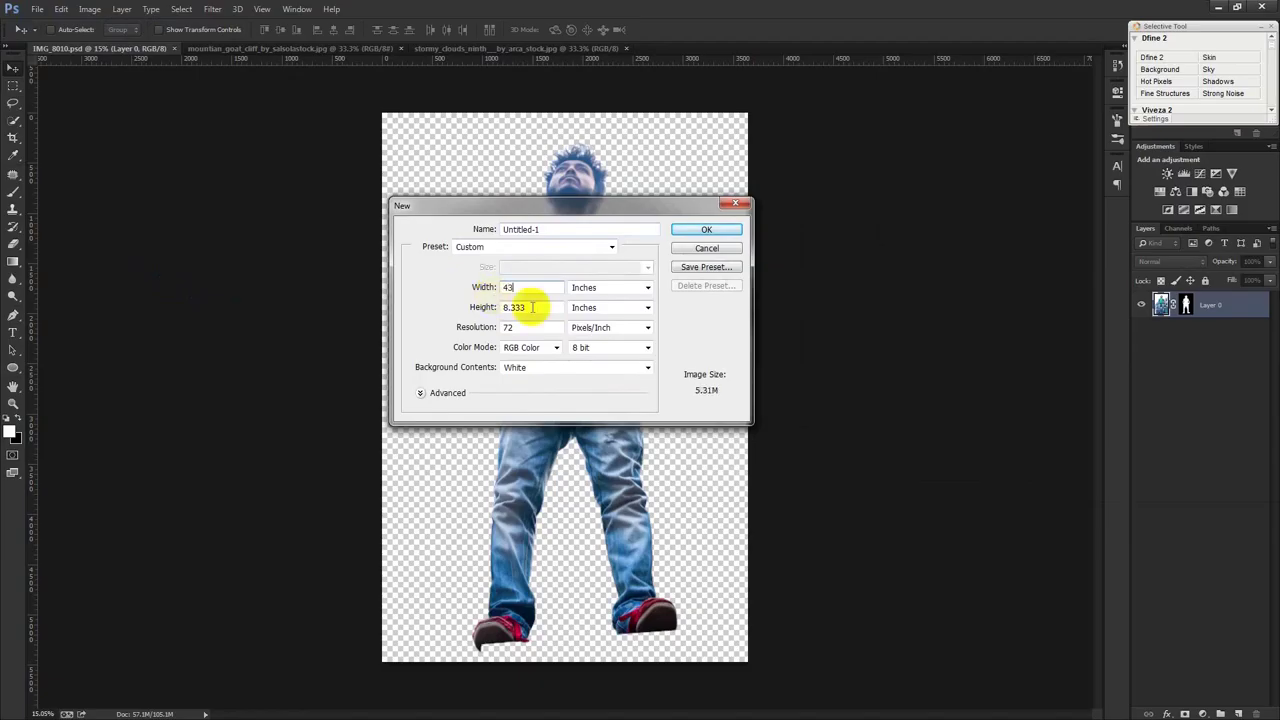
{"action": "left_click_drag", "start_coordinate": [541, 311], "coordinate": [449, 314]}
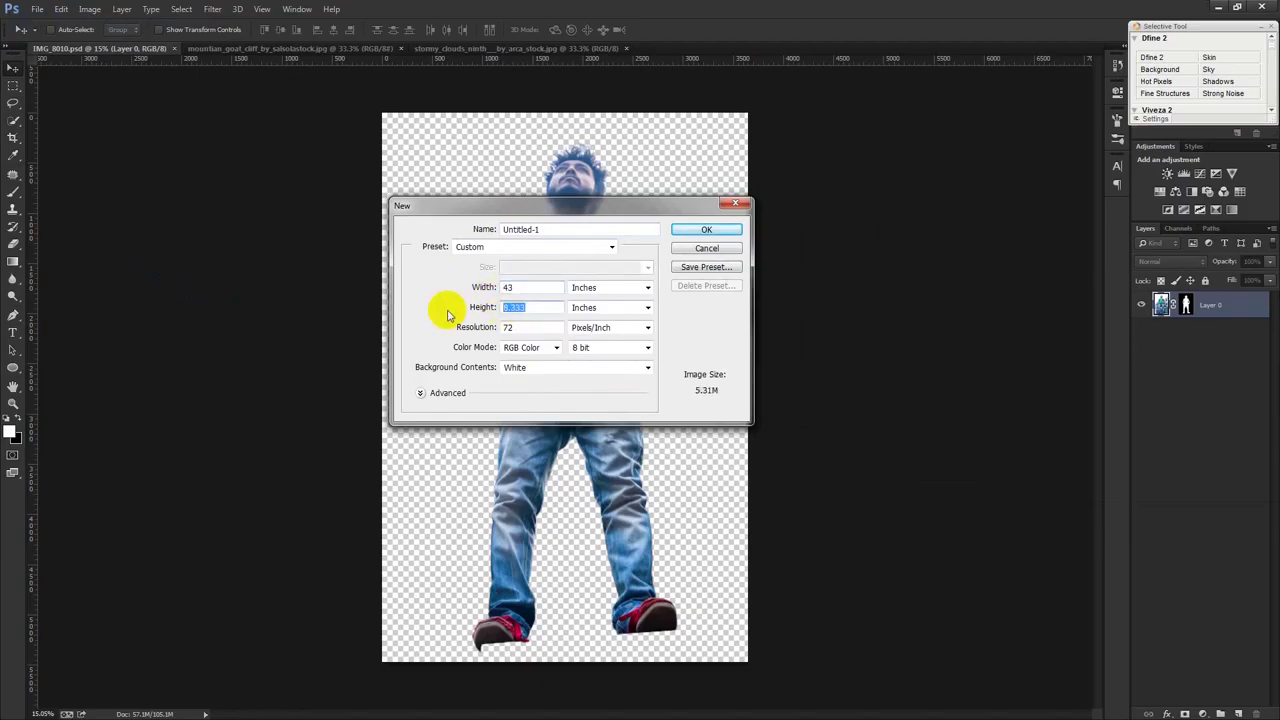
{"action": "type", "text": "27"}
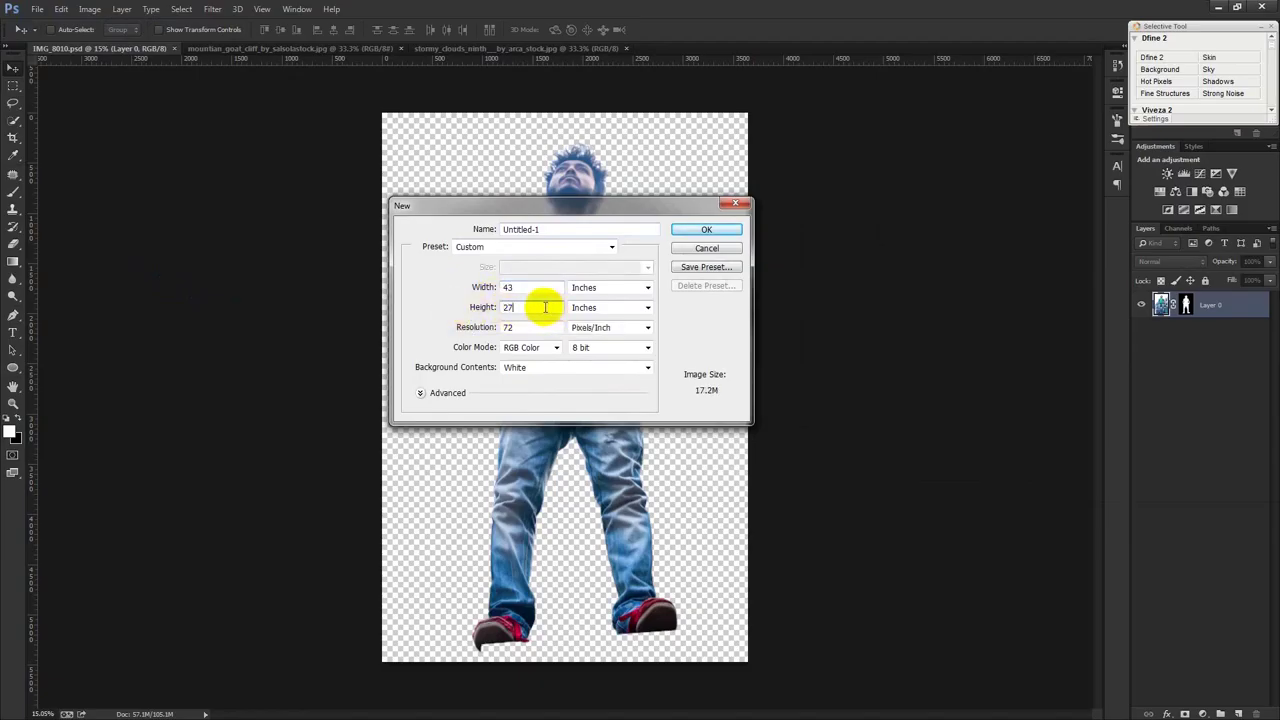
{"action": "left_click_drag", "start_coordinate": [545, 307], "coordinate": [441, 316]}
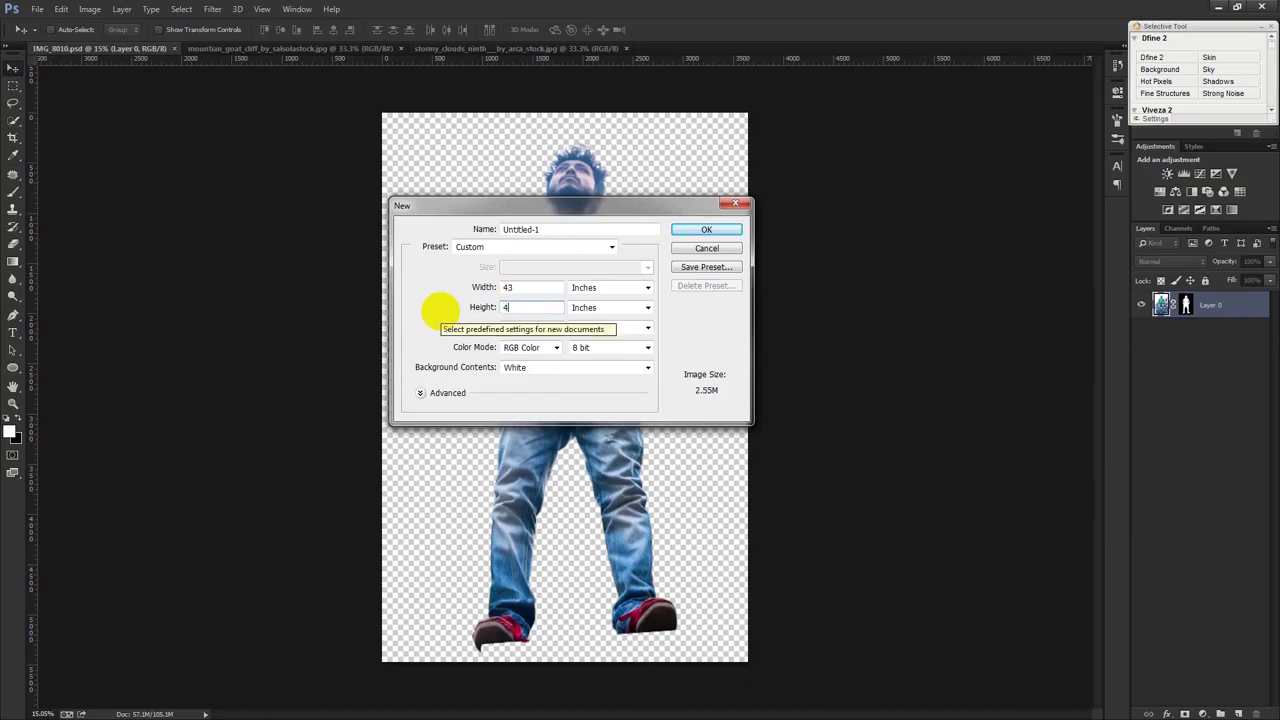
{"action": "type", "text": "43"}
{"action": "left_click", "coordinate": [525, 287]}
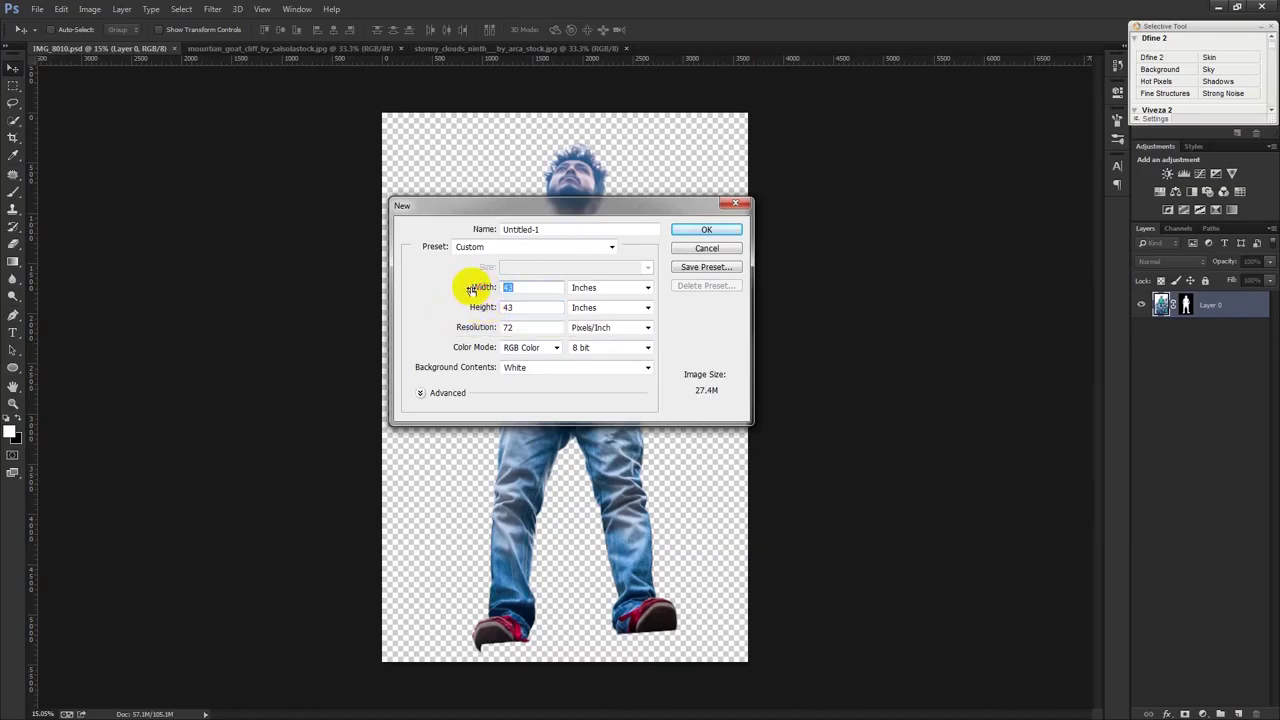
{"action": "type", "text": "27"}
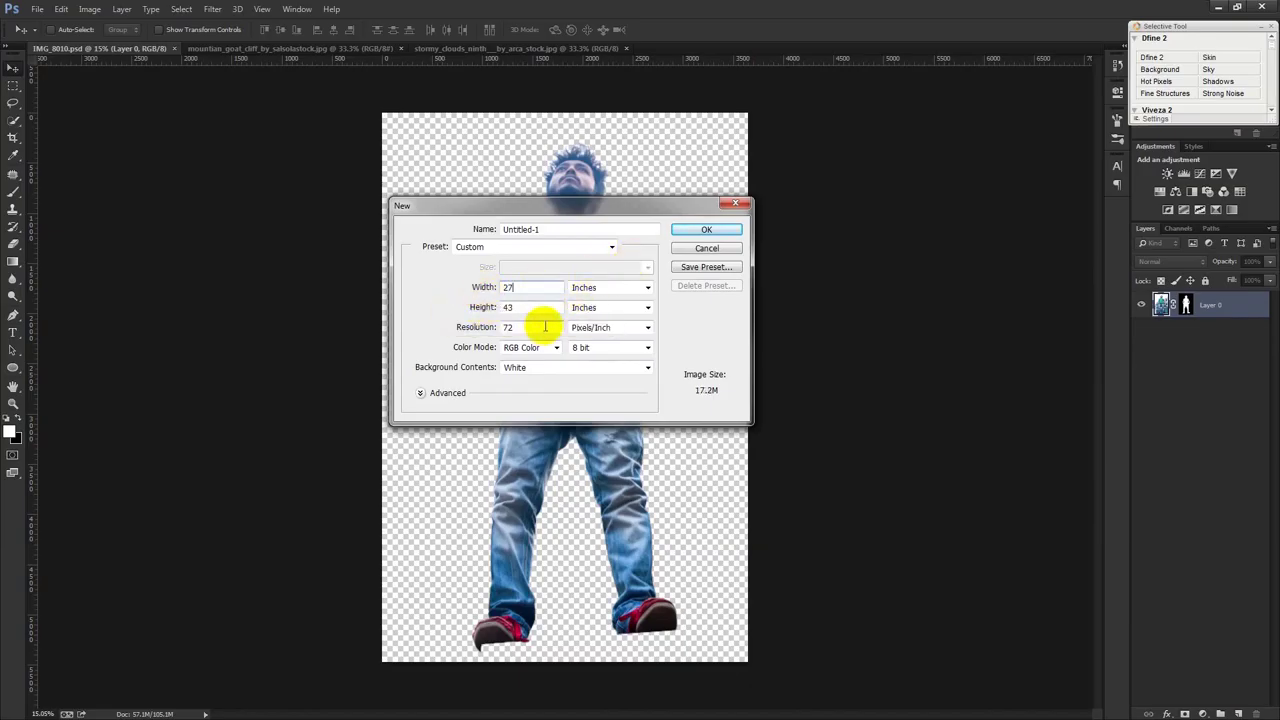
{"action": "left_click", "coordinate": [704, 231]}
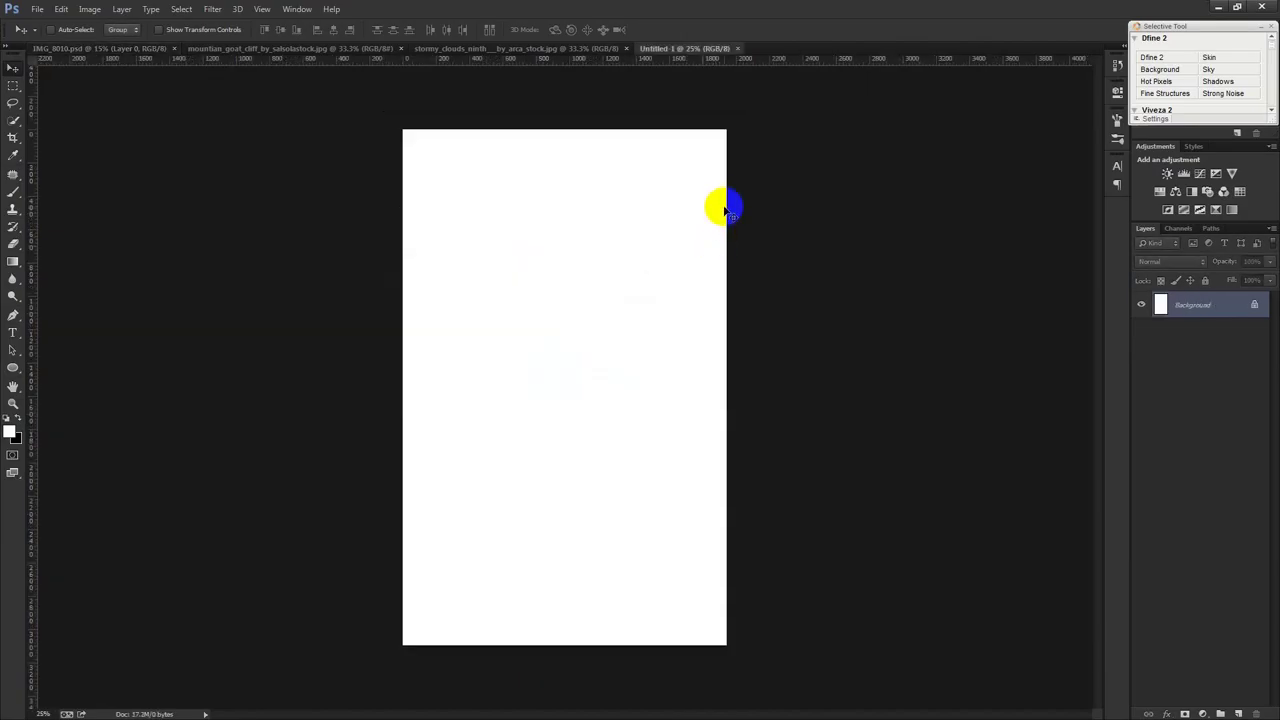
{"action": "key", "text": "ctrl+0"}
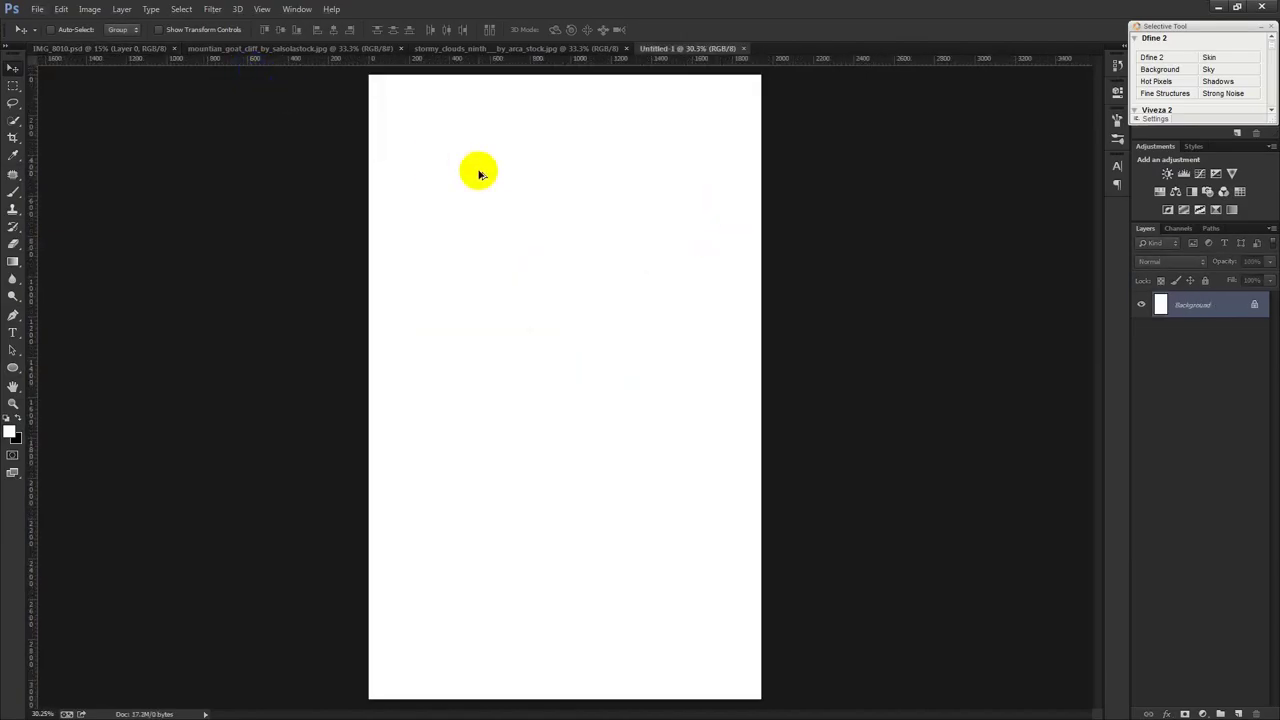
- Apply an automatic tone correction and convert the man's layer to a Smart Object
{"action": "left_click", "coordinate": [121, 9]}
{"action": "left_click", "coordinate": [127, 62]}
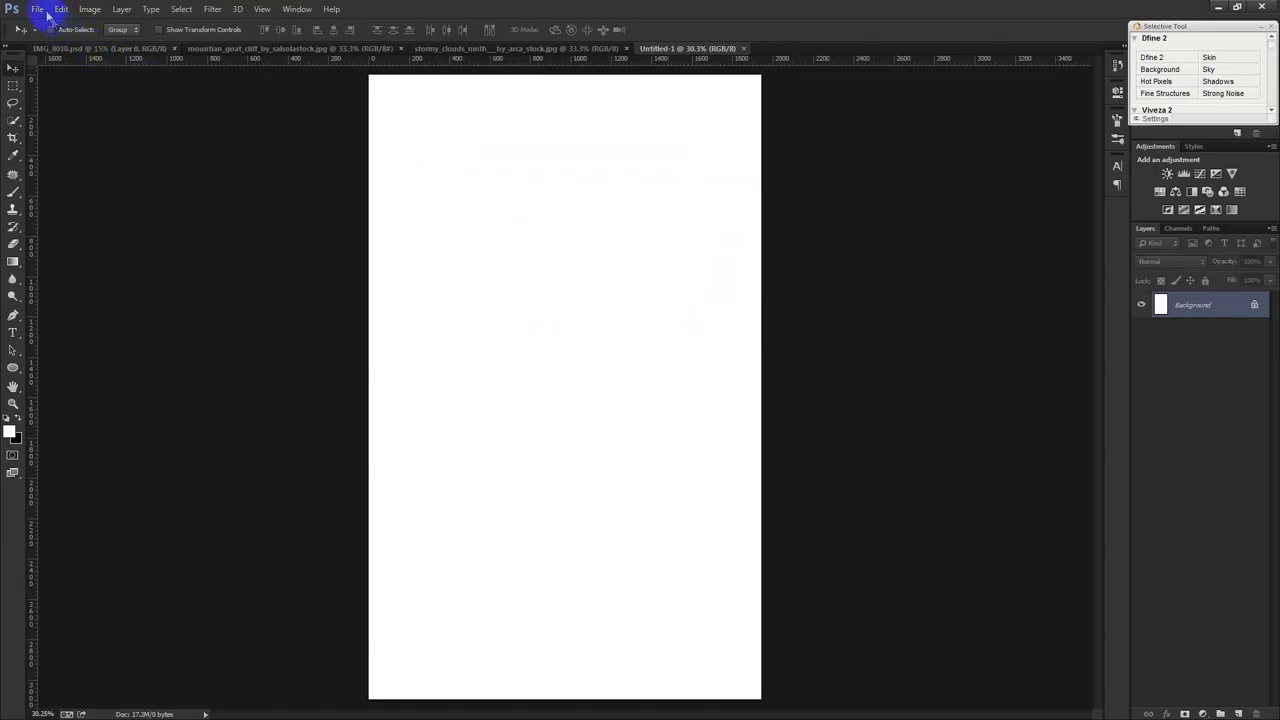
{"action": "left_click", "coordinate": [72, 48]}
{"action": "right_click", "coordinate": [1215, 305]}
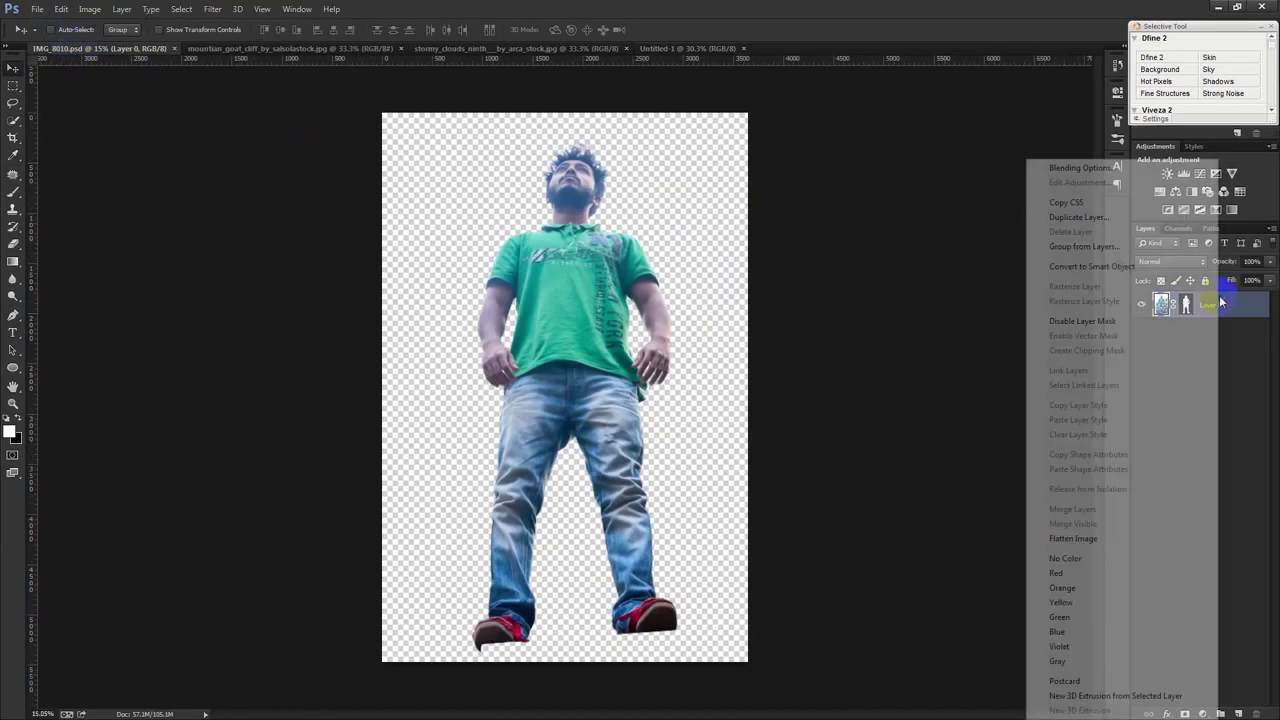
{"action": "left_click", "coordinate": [1090, 273]}
- Place the man into Untitled-1 scaled to about 45%, then close the original photo
{"action": "mouse_move", "coordinate": [591, 229]}
{"action": "left_mouse_down"}
{"action": "mouse_move", "coordinate": [568, 270]}
{"action": "mouse_move", "coordinate": [661, 52]}
{"action": "left_mouse_up"}
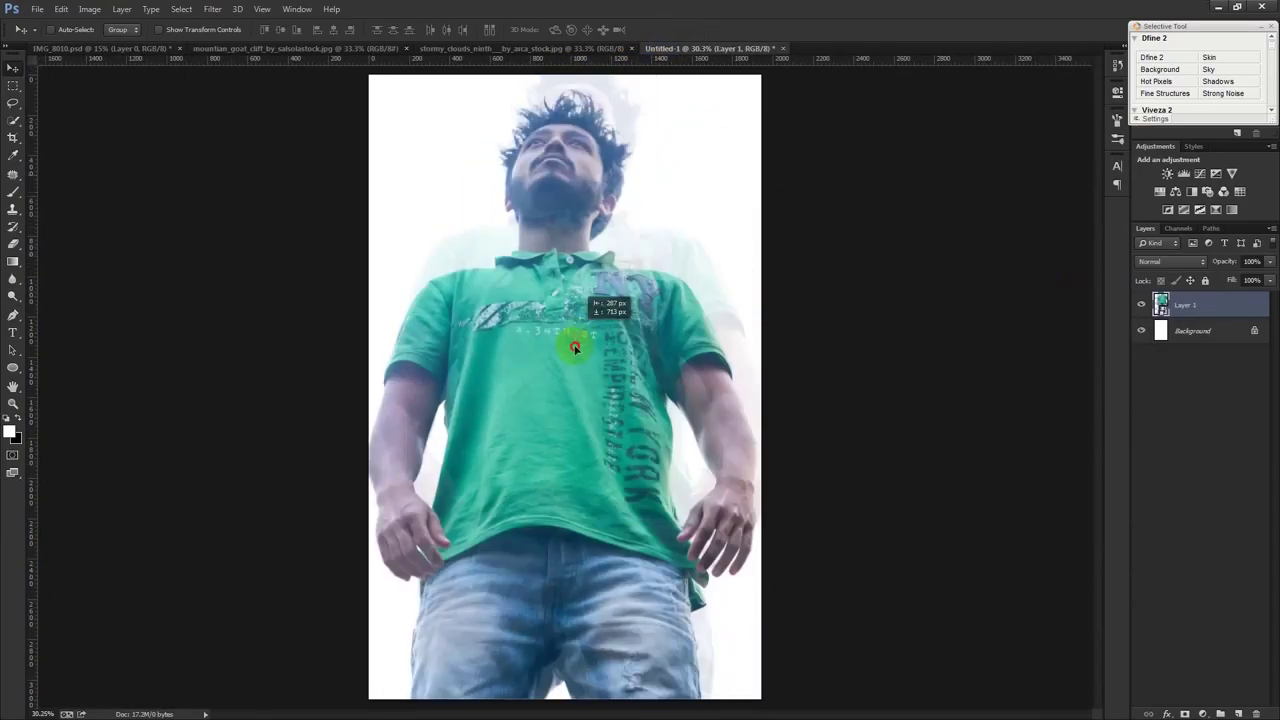
{"action": "left_click_drag", "start_coordinate": [661, 52], "coordinate": [575, 345]}
{"action": "key", "text": "ctrl+t"}
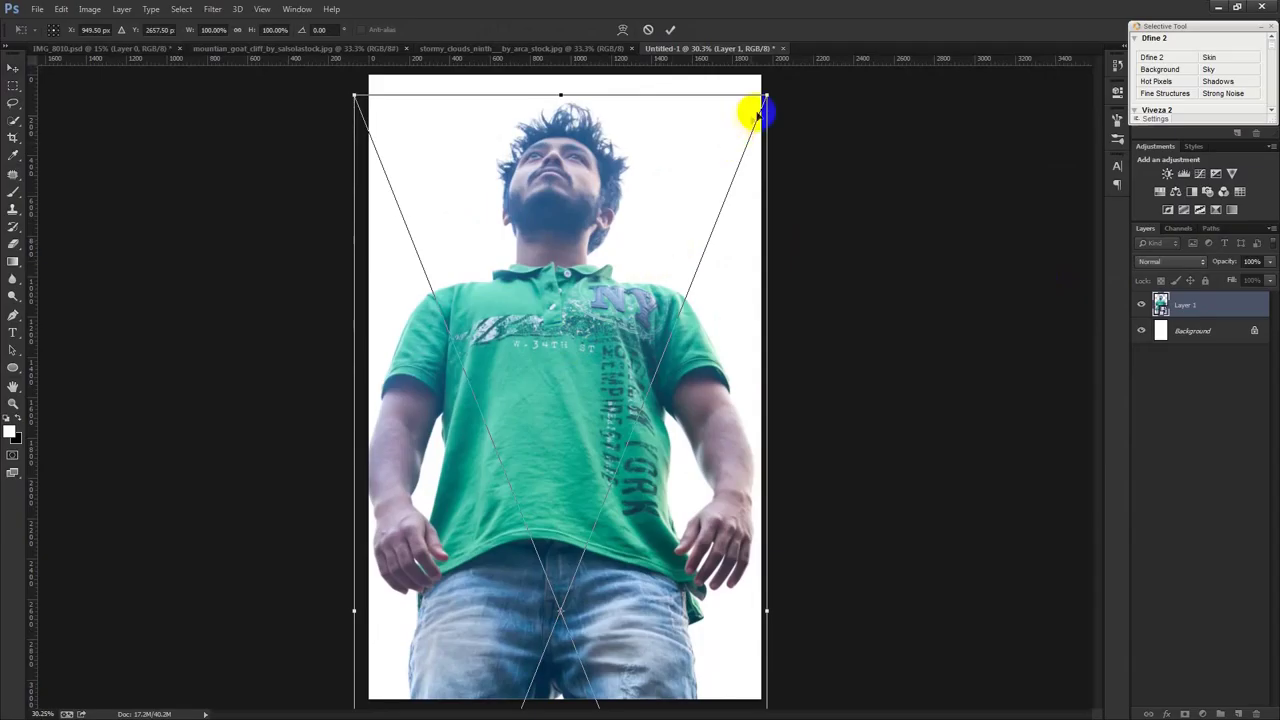
{"action": "mouse_move", "coordinate": [737, 136]}
{"action": "left_mouse_down"}
{"action": "mouse_move", "coordinate": [614, 271]}
{"action": "mouse_move", "coordinate": [646, 200]}
{"action": "left_mouse_up"}
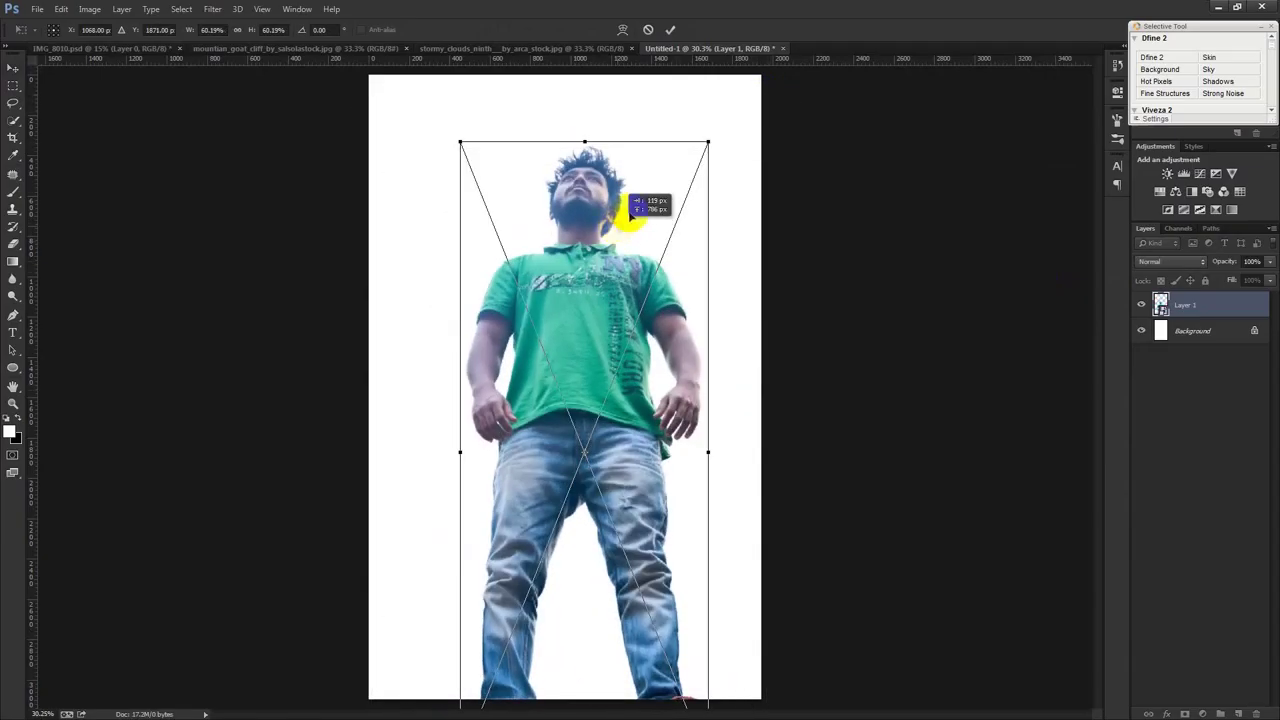
{"action": "mouse_move", "coordinate": [706, 140]}
{"action": "left_mouse_down"}
{"action": "mouse_move", "coordinate": [654, 214]}
{"action": "mouse_move", "coordinate": [605, 247]}
{"action": "mouse_move", "coordinate": [606, 228]}
{"action": "left_mouse_up"}
{"action": "key", "text": "Return"}
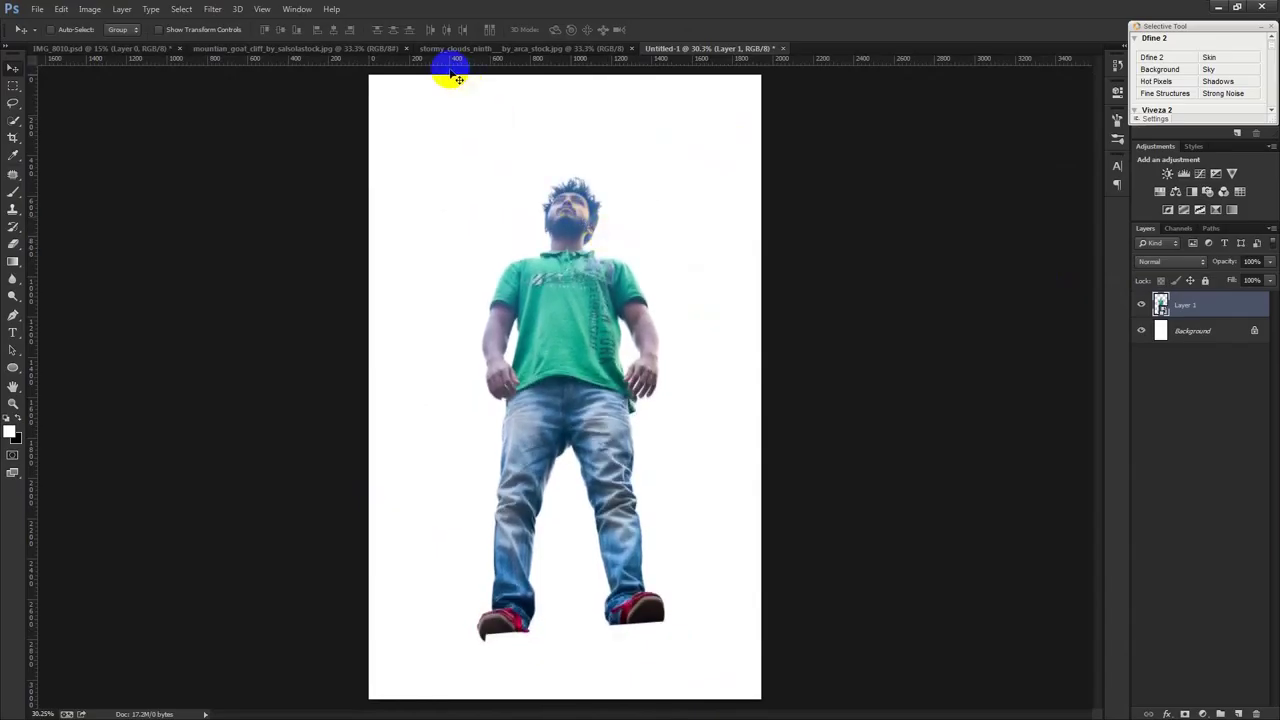
{"action": "left_click", "coordinate": [158, 50]}
{"action": "left_click", "coordinate": [179, 48]}
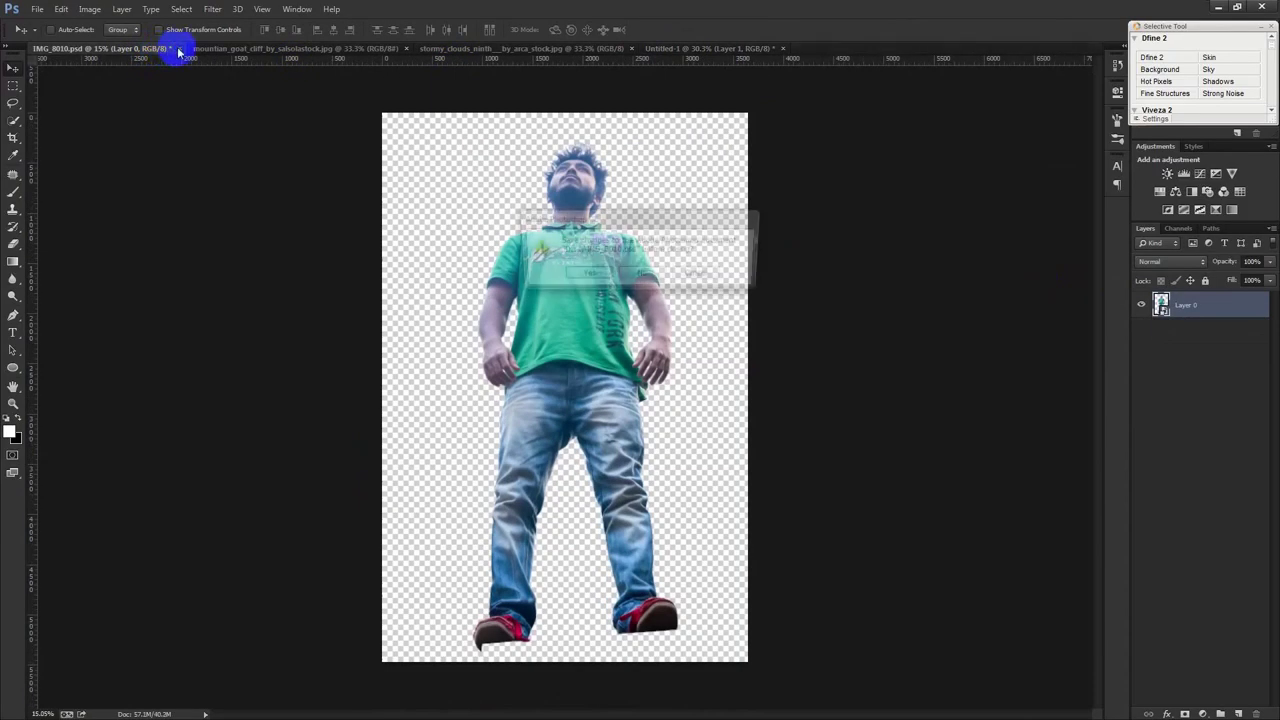
- Save the man photo on closing, then select the cliff photo's blue sky by colour
{"action": "left_click", "coordinate": [593, 274]}
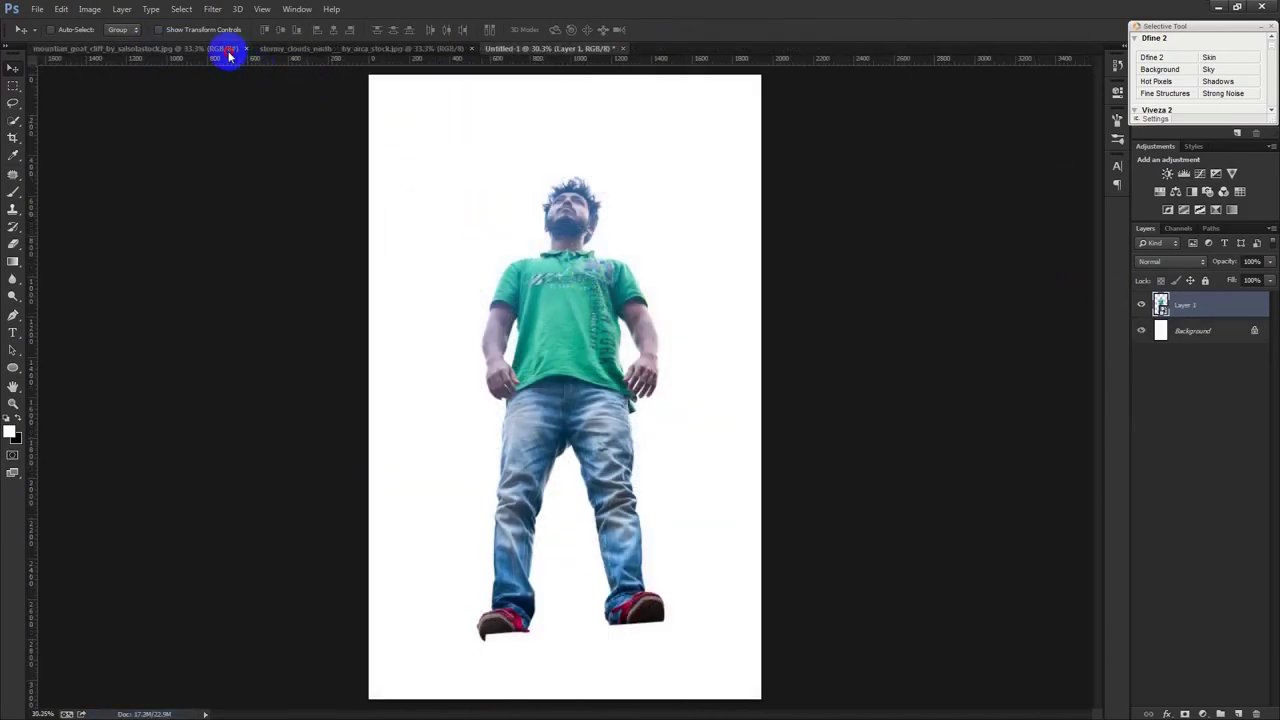
{"action": "left_click", "coordinate": [223, 49]}
{"action": "right_click", "coordinate": [13, 120]}
{"action": "left_click", "coordinate": [86, 137]}
{"action": "left_click", "coordinate": [265, 206]}
{"action": "left_click", "coordinate": [346, 266]}
{"action": "left_click", "coordinate": [823, 543], "text": "shift"}
{"action": "left_click", "coordinate": [829, 563], "text": "shift"}
{"action": "left_click", "coordinate": [866, 578], "text": "shift"}
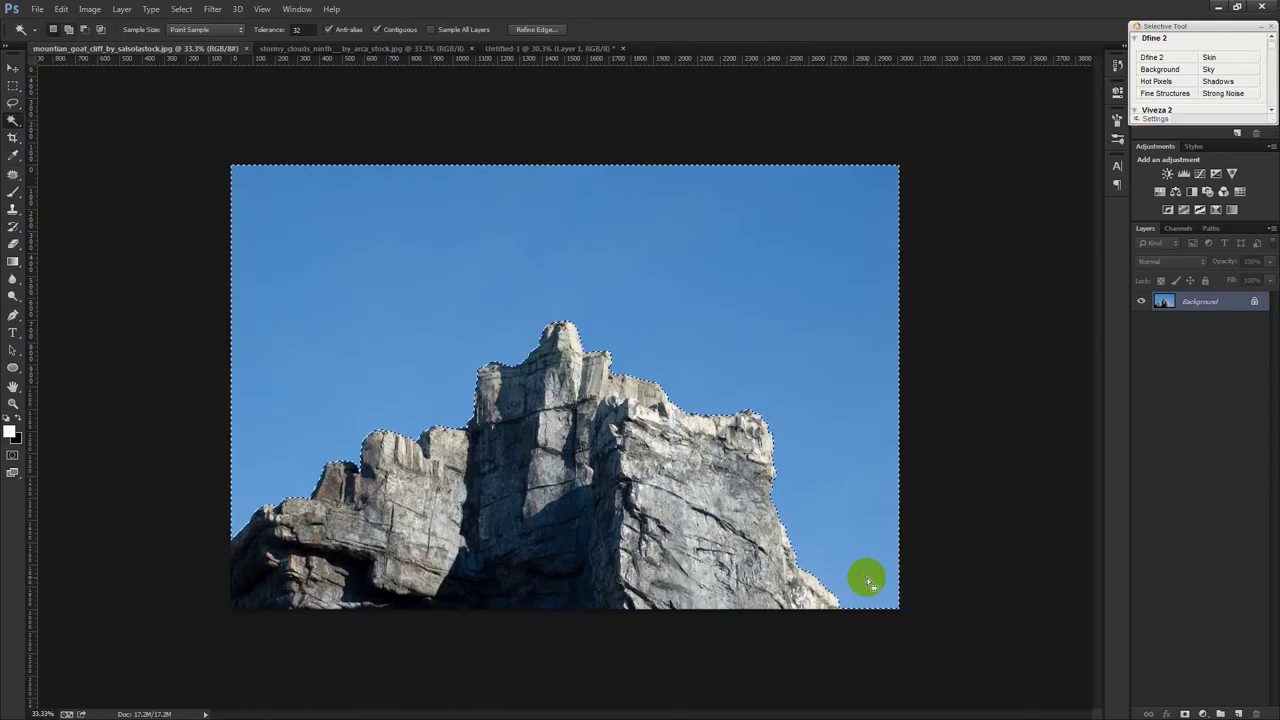
- Invert the selection to the rock, contract it slightly, and add a layer mask
{"action": "key", "text": "ctrl+shift+i"}
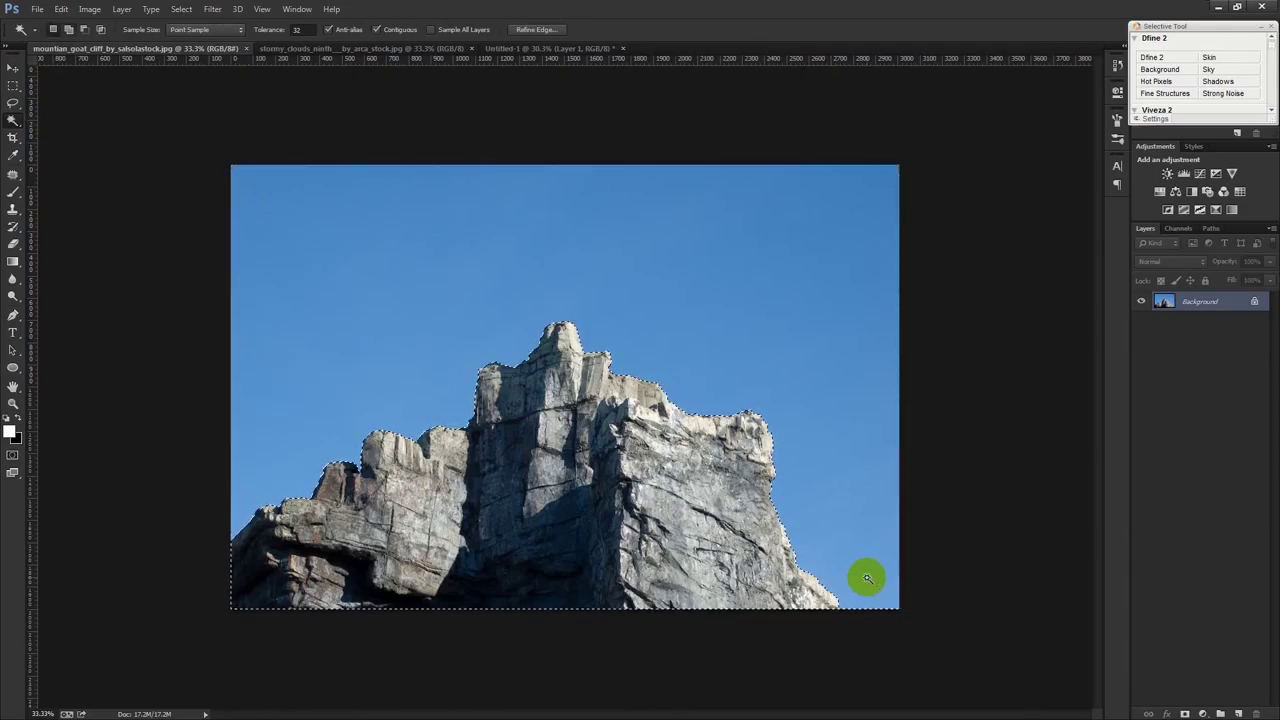
{"action": "left_click", "coordinate": [181, 9]}
{"action": "mouse_move", "coordinate": [192, 168]}
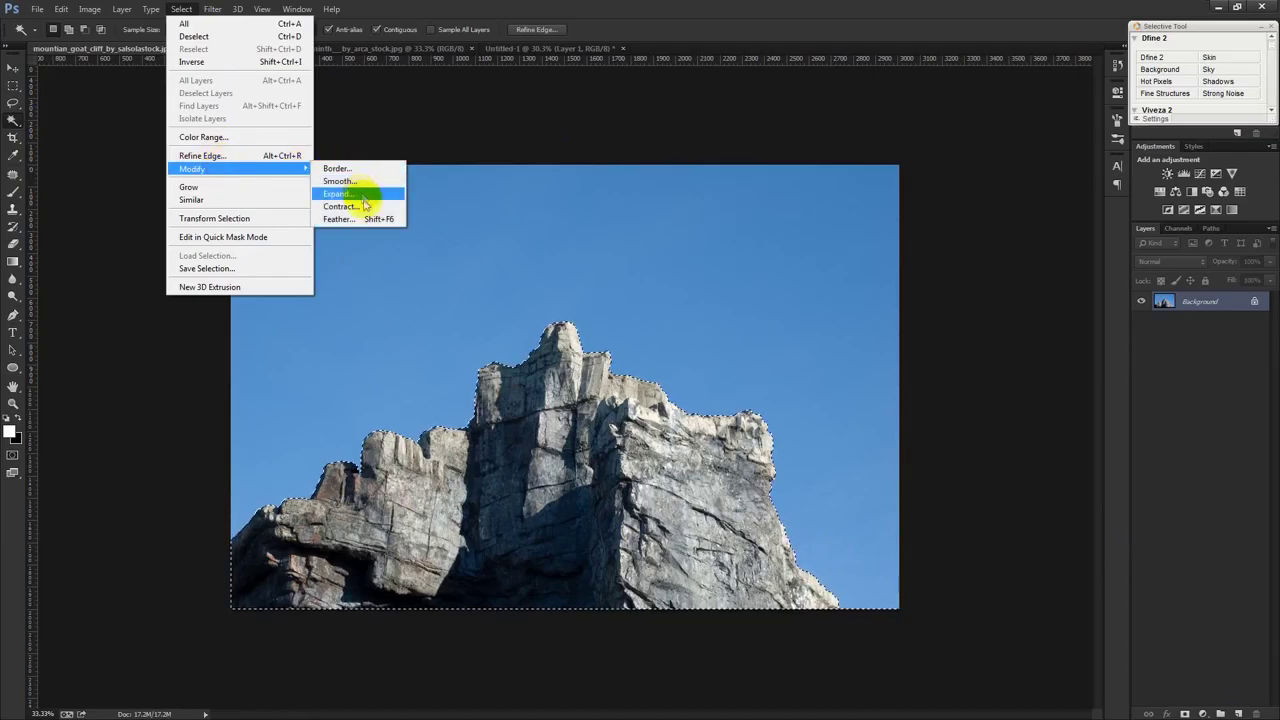
{"action": "left_click", "coordinate": [368, 206]}
{"action": "left_click", "coordinate": [697, 244]}
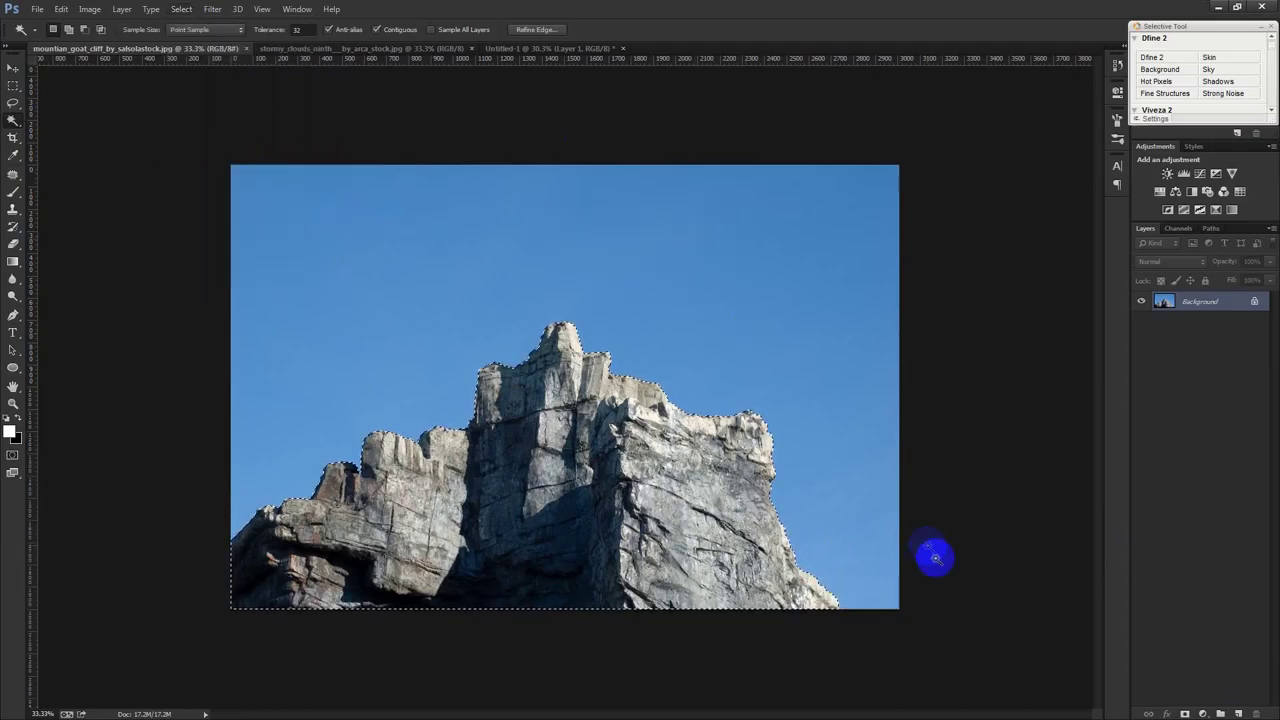
{"action": "left_click", "coordinate": [1187, 713]}
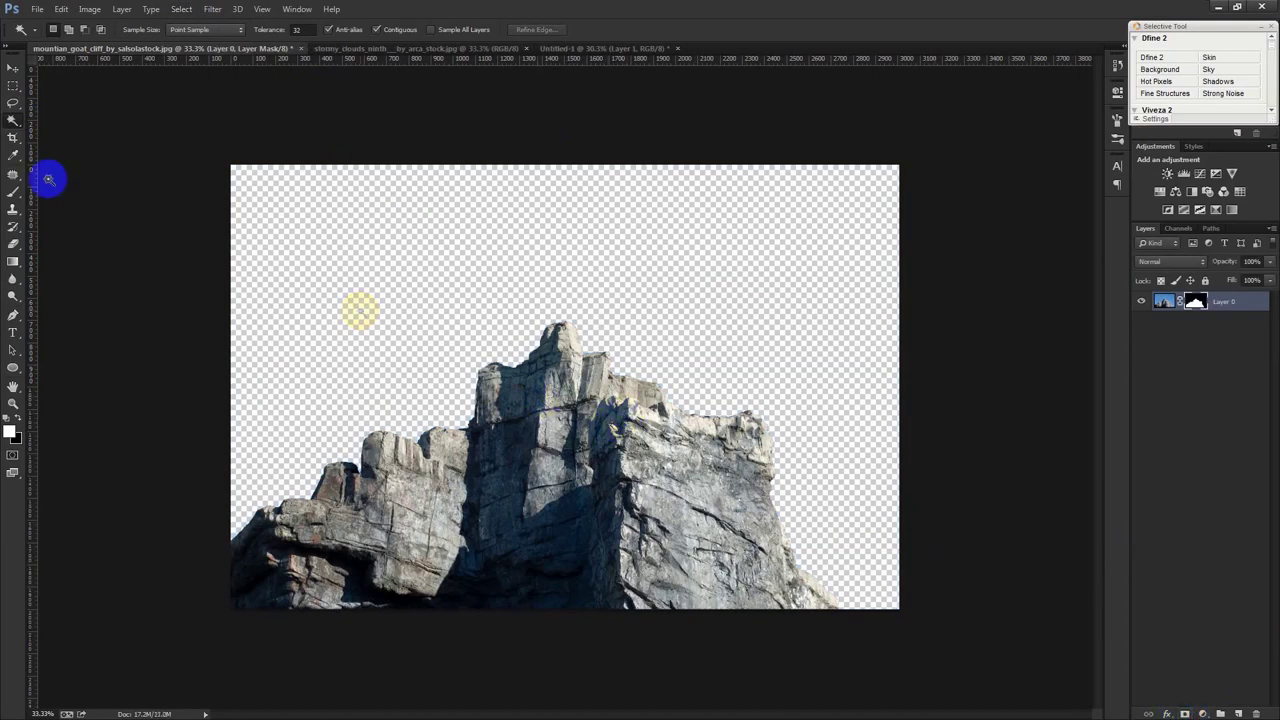
- Move the masked cliff up and right, cancelling a Camera Raw attempt on the mask
{"action": "left_click", "coordinate": [12, 68]}
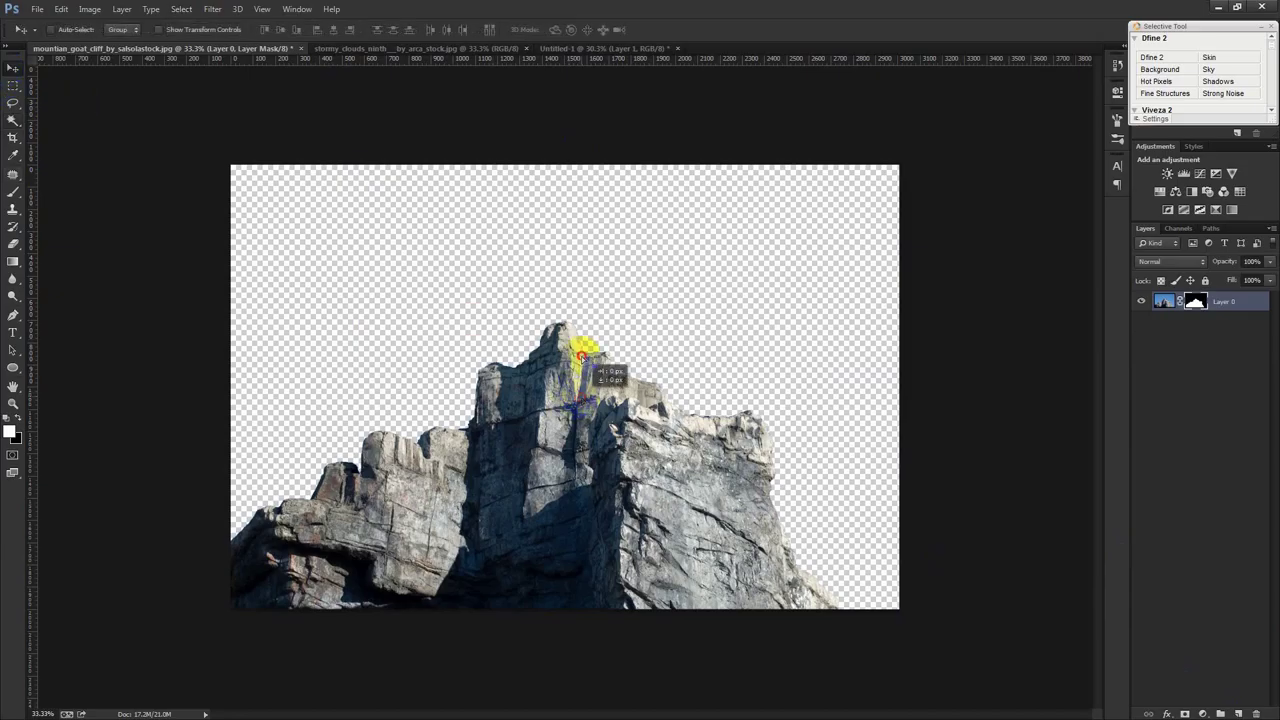
{"action": "left_click_drag", "start_coordinate": [581, 357], "coordinate": [622, 286]}
{"action": "left_click", "coordinate": [173, 14]}
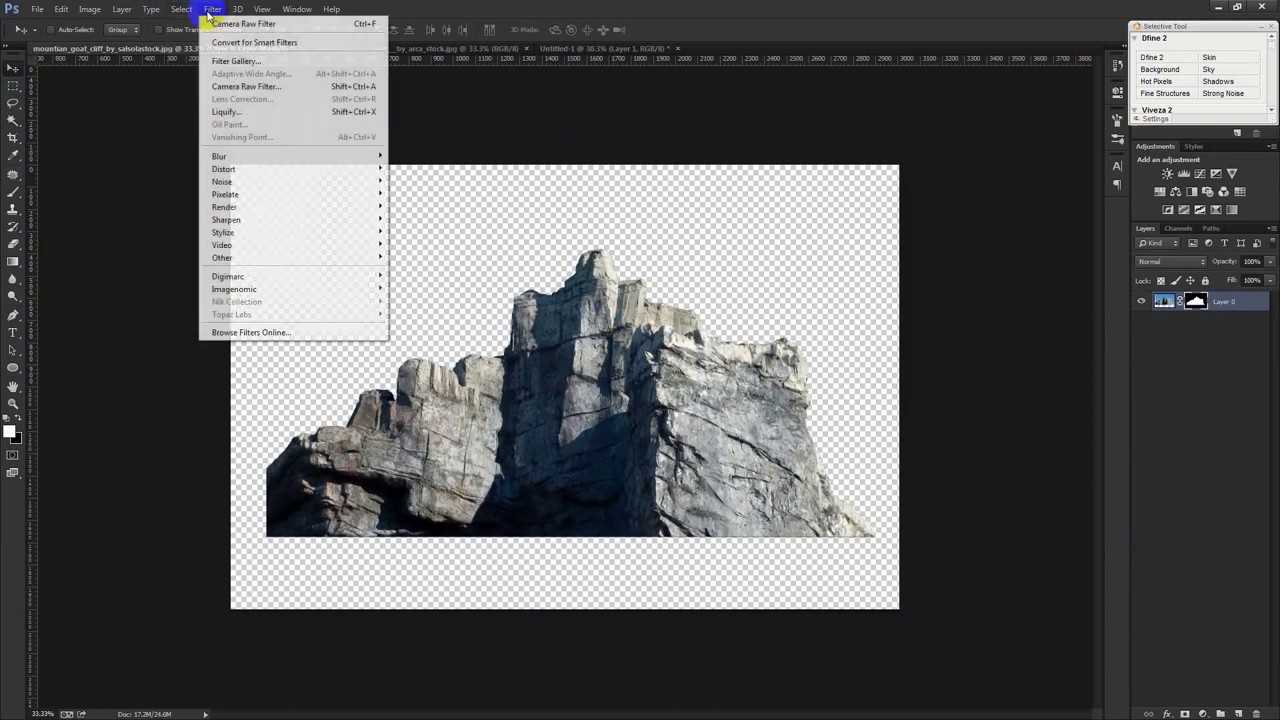
{"action": "left_click", "coordinate": [243, 87]}
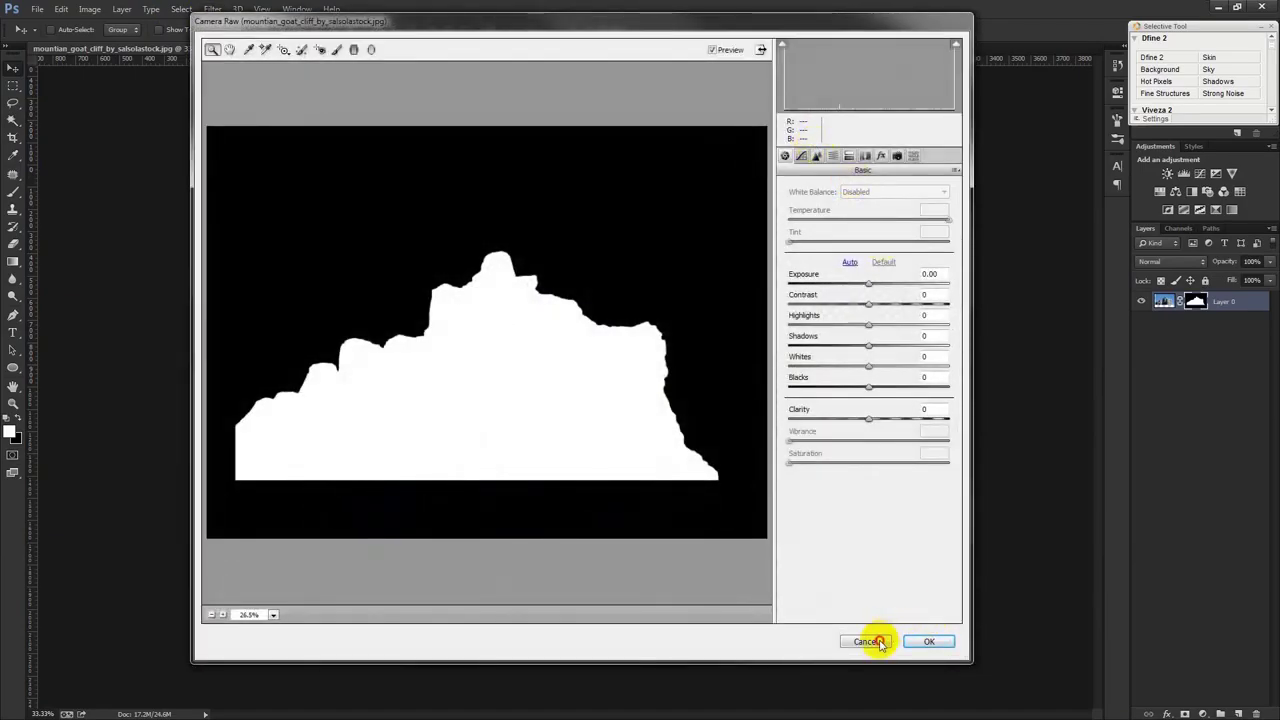
{"action": "left_click", "coordinate": [866, 641]}
- Tone the cliff in Camera Raw: Highlights −46, Shadows +37, Whites +31, Blacks +46
{"action": "left_click", "coordinate": [212, 9]}
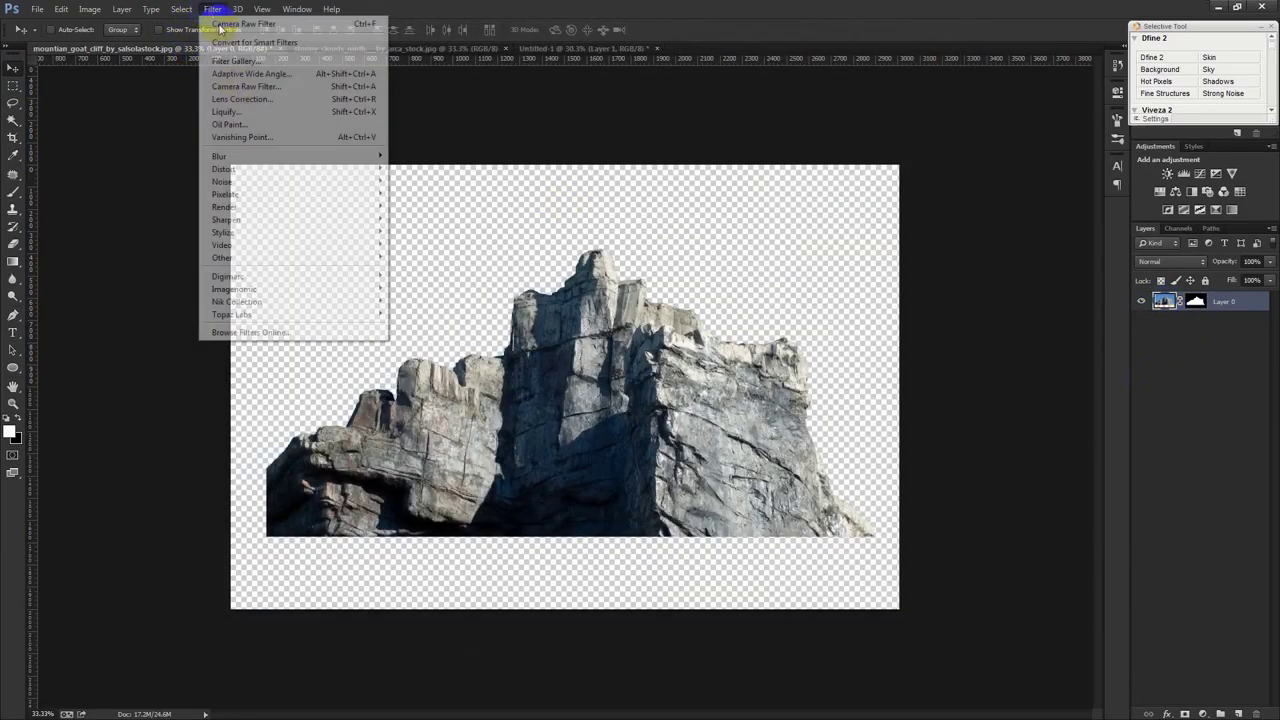
{"action": "left_click", "coordinate": [243, 86]}
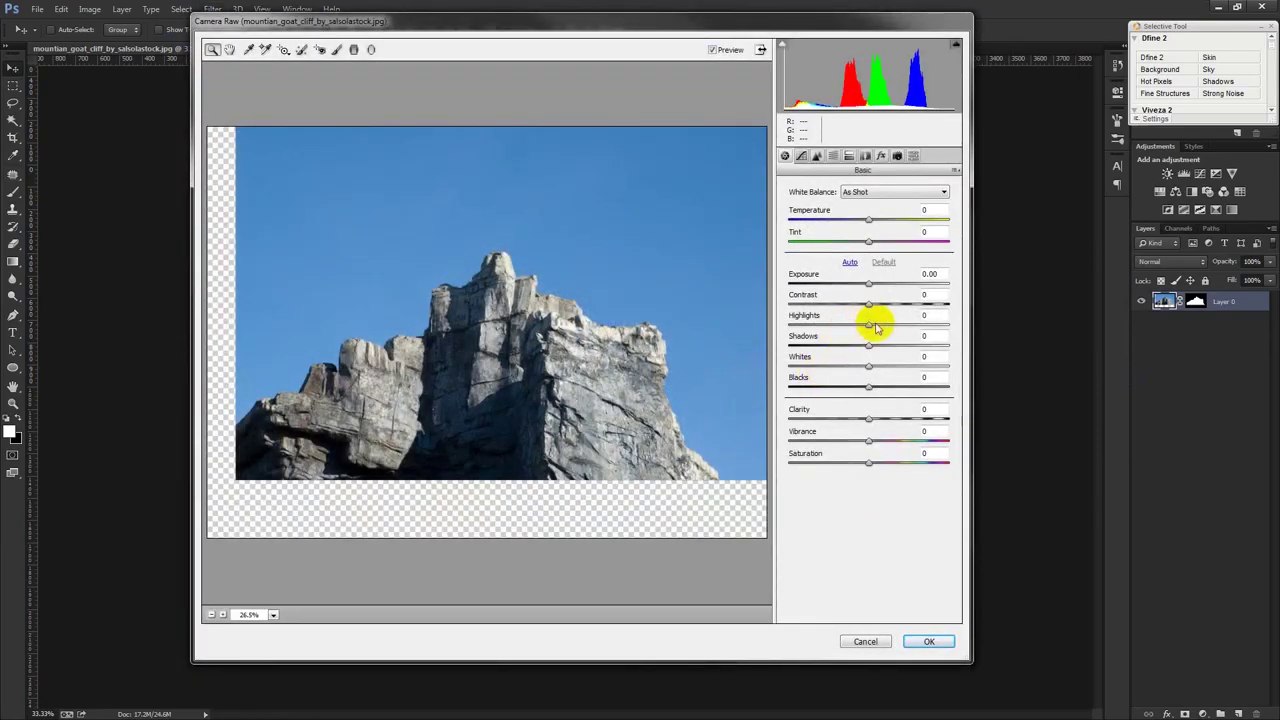
{"action": "mouse_move", "coordinate": [869, 325]}
{"action": "left_mouse_down"}
{"action": "mouse_move", "coordinate": [834, 326]}
{"action": "mouse_move", "coordinate": [903, 345]}
{"action": "left_mouse_up"}
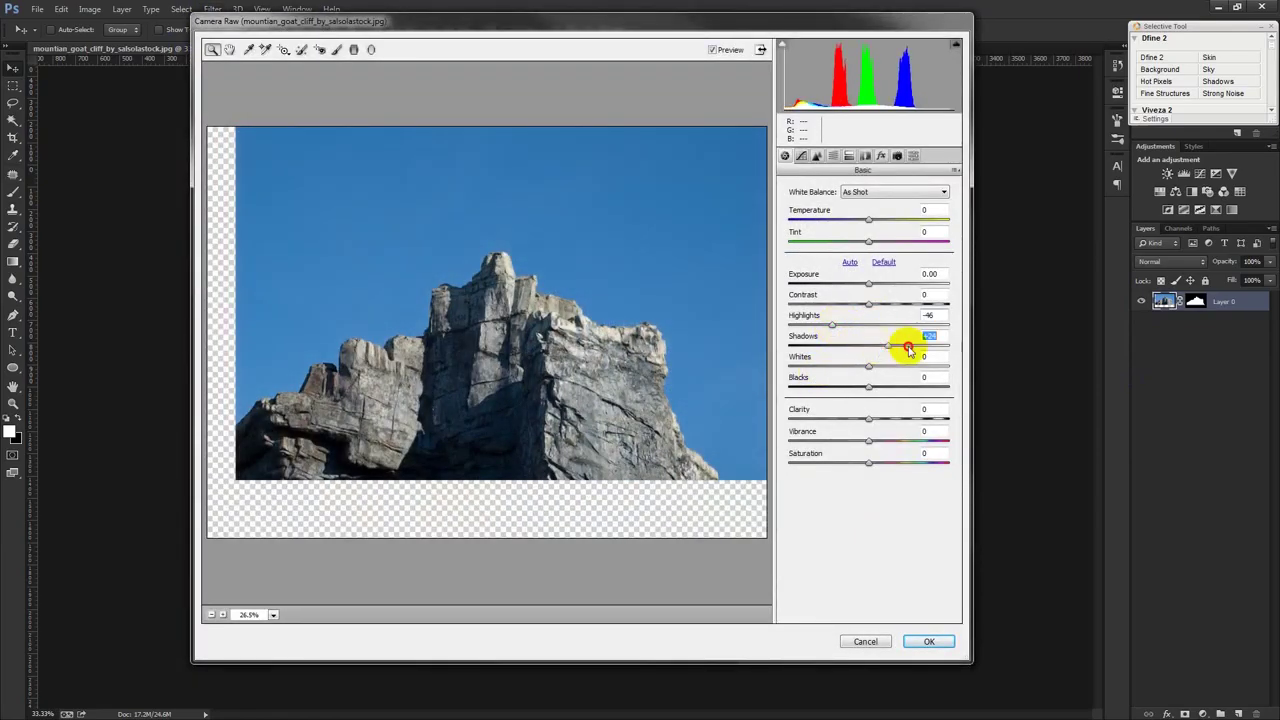
{"action": "mouse_move", "coordinate": [868, 366]}
{"action": "left_mouse_down"}
{"action": "mouse_move", "coordinate": [893, 366]}
{"action": "mouse_move", "coordinate": [893, 387]}
{"action": "mouse_move", "coordinate": [915, 390]}
{"action": "left_mouse_up"}
{"action": "left_click", "coordinate": [923, 650]}
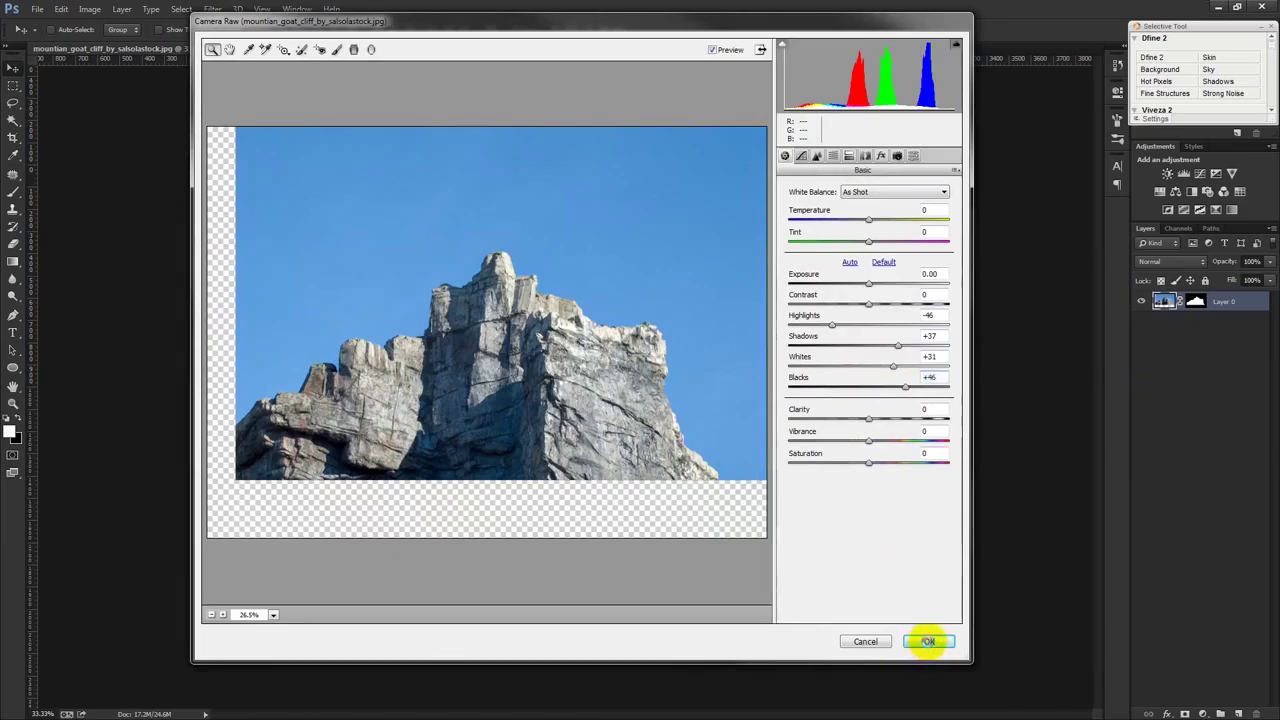
- Bring the cliff into Untitled-1 as Layer 2 and scale it down to about 90%
{"action": "left_click_drag", "start_coordinate": [557, 371], "coordinate": [530, 47]}
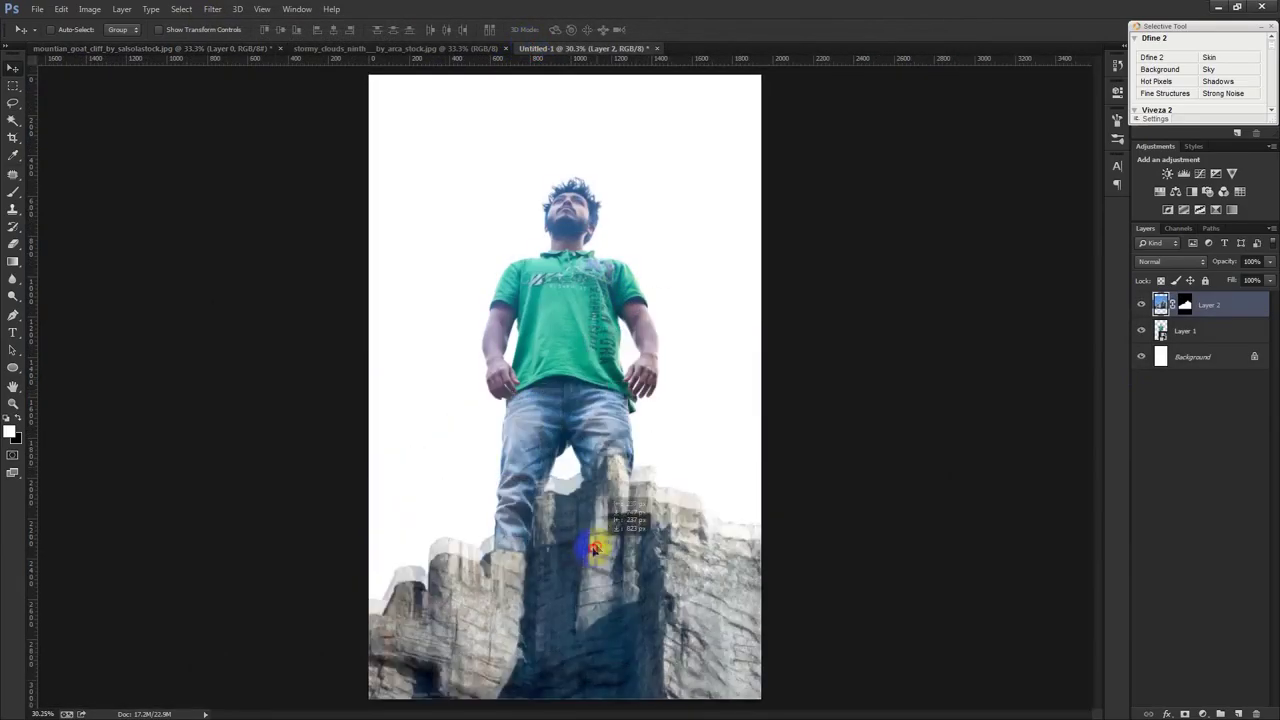
{"action": "left_click_drag", "start_coordinate": [530, 47], "coordinate": [559, 561]}
{"action": "key", "text": "ctrl+t"}
{"action": "left_click_drag", "start_coordinate": [866, 344], "coordinate": [796, 397]}
{"action": "key", "text": "ctrl+minus"}
- Finish shrinking the rock, move the man up, then shift man and rock down together
{"action": "left_click_drag", "start_coordinate": [720, 380], "coordinate": [763, 350]}
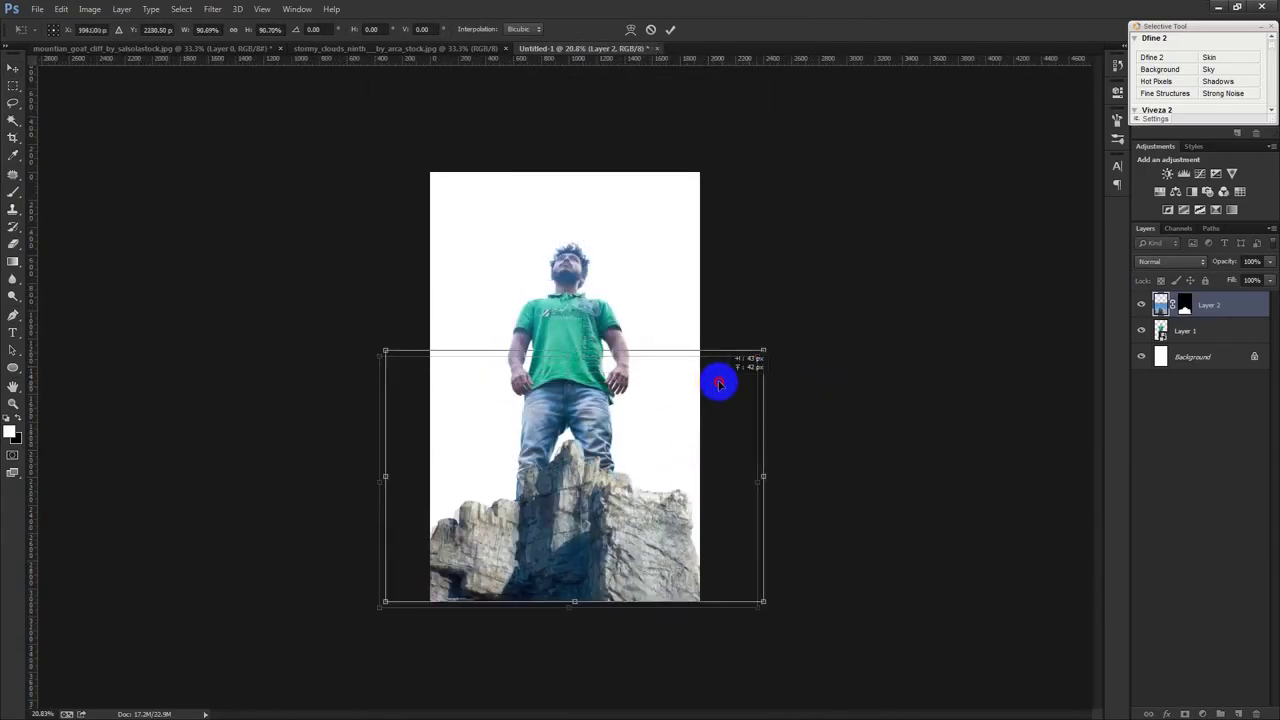
{"action": "left_click", "coordinate": [670, 29]}
{"action": "key", "text": "ctrl+0"}
{"action": "left_click", "coordinate": [1184, 331]}
{"action": "left_click_drag", "start_coordinate": [700, 366], "coordinate": [650, 294]}
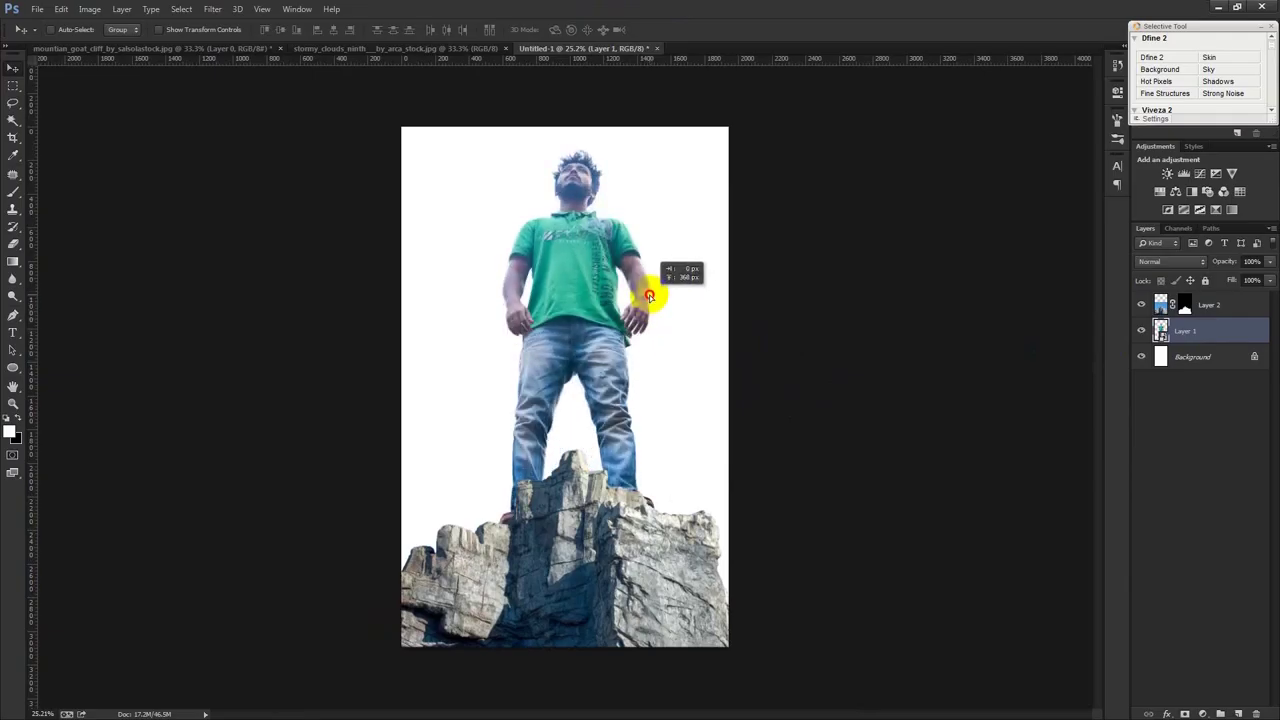
{"action": "left_click", "coordinate": [1205, 305], "text": "ctrl"}
{"action": "left_click_drag", "start_coordinate": [884, 291], "coordinate": [884, 331]}
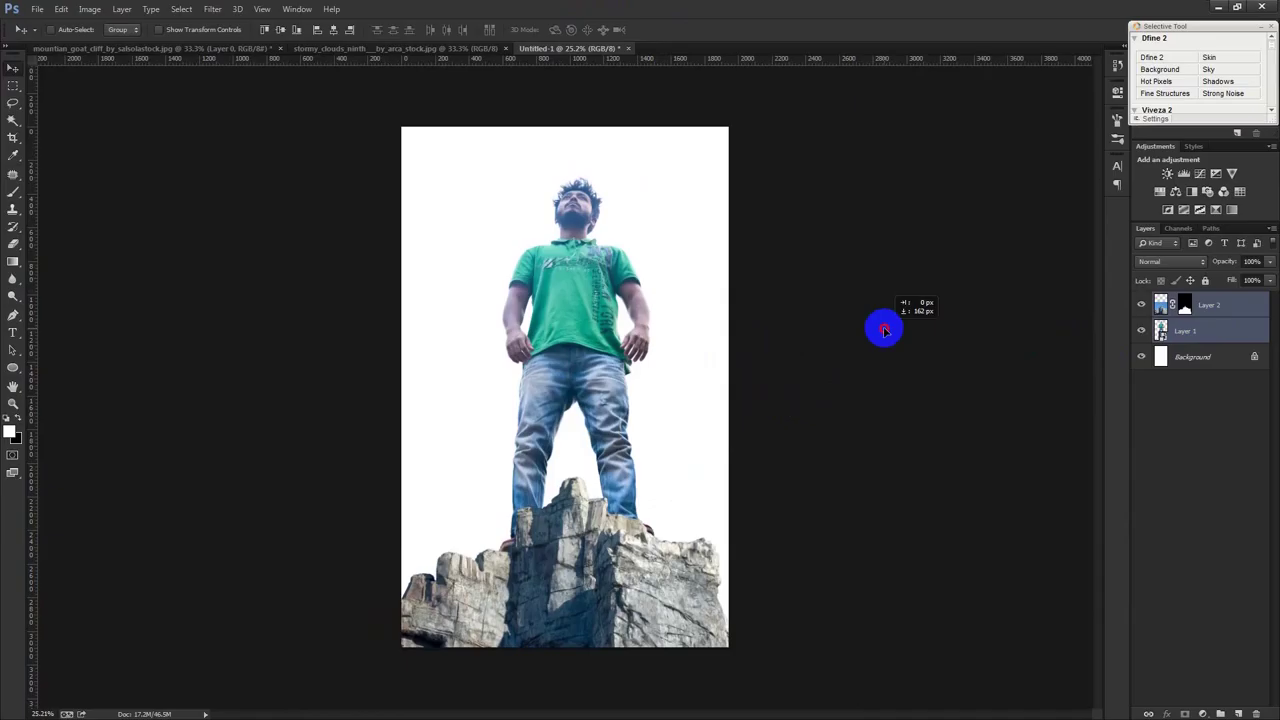
- Enlarge the rock to about 106% and tilt it about 6° under the man's feet
{"action": "left_click", "coordinate": [1208, 305]}
{"action": "key", "text": "ctrl+t"}
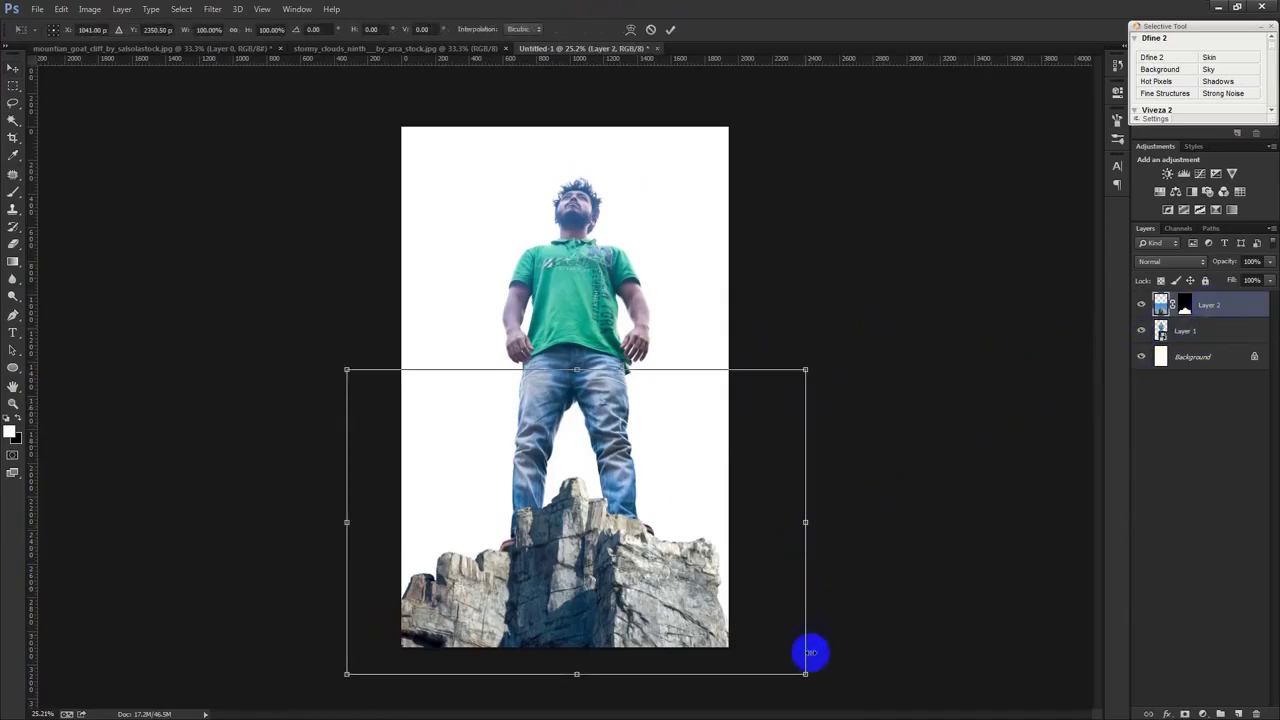
{"action": "left_click_drag", "start_coordinate": [805, 675], "coordinate": [843, 680]}
{"action": "left_click_drag", "start_coordinate": [760, 606], "coordinate": [760, 583]}
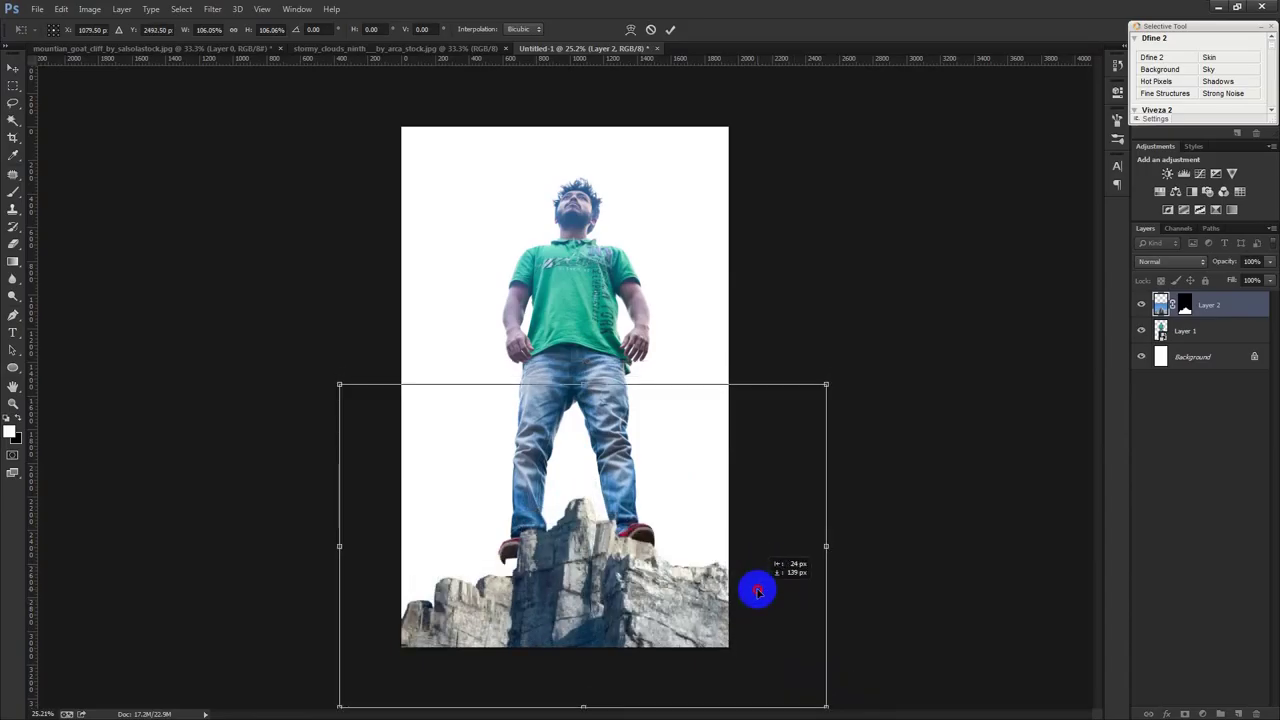
{"action": "left_click_drag", "start_coordinate": [851, 571], "coordinate": [937, 597]}
{"action": "left_click_drag", "start_coordinate": [697, 529], "coordinate": [700, 528]}
{"action": "left_click_drag", "start_coordinate": [900, 523], "coordinate": [908, 537]}
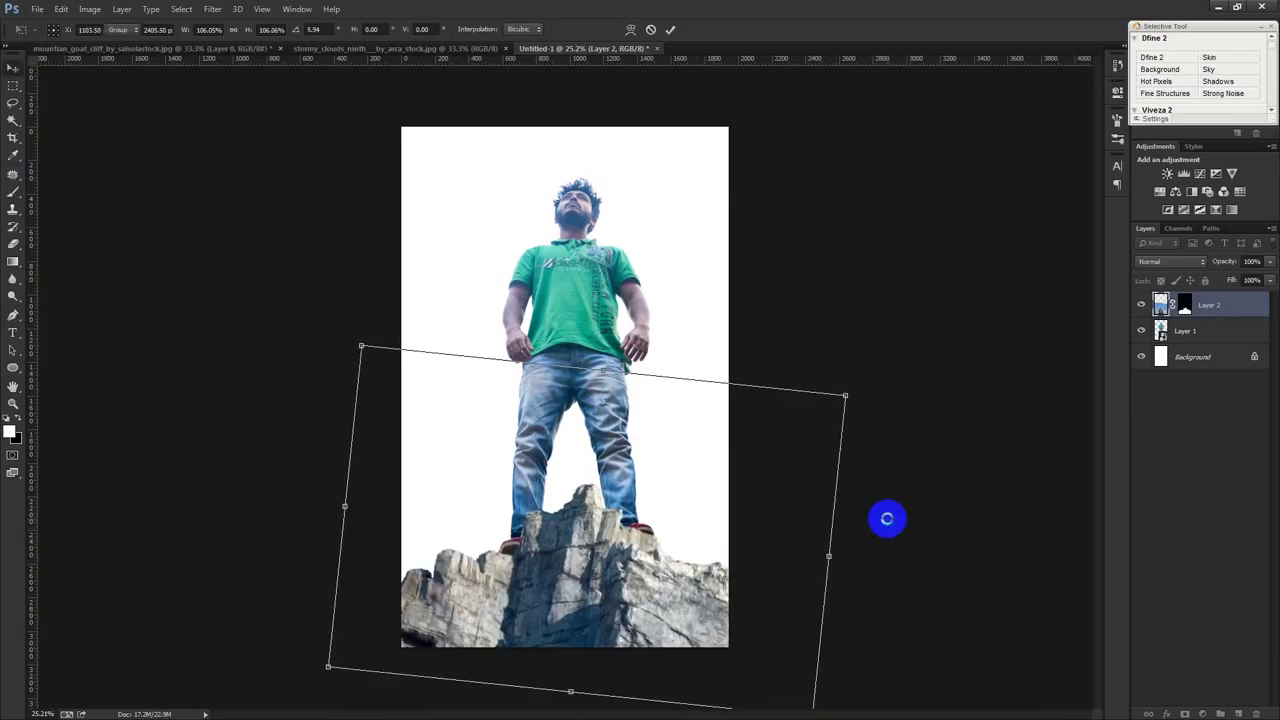
{"action": "key", "text": "Return"}
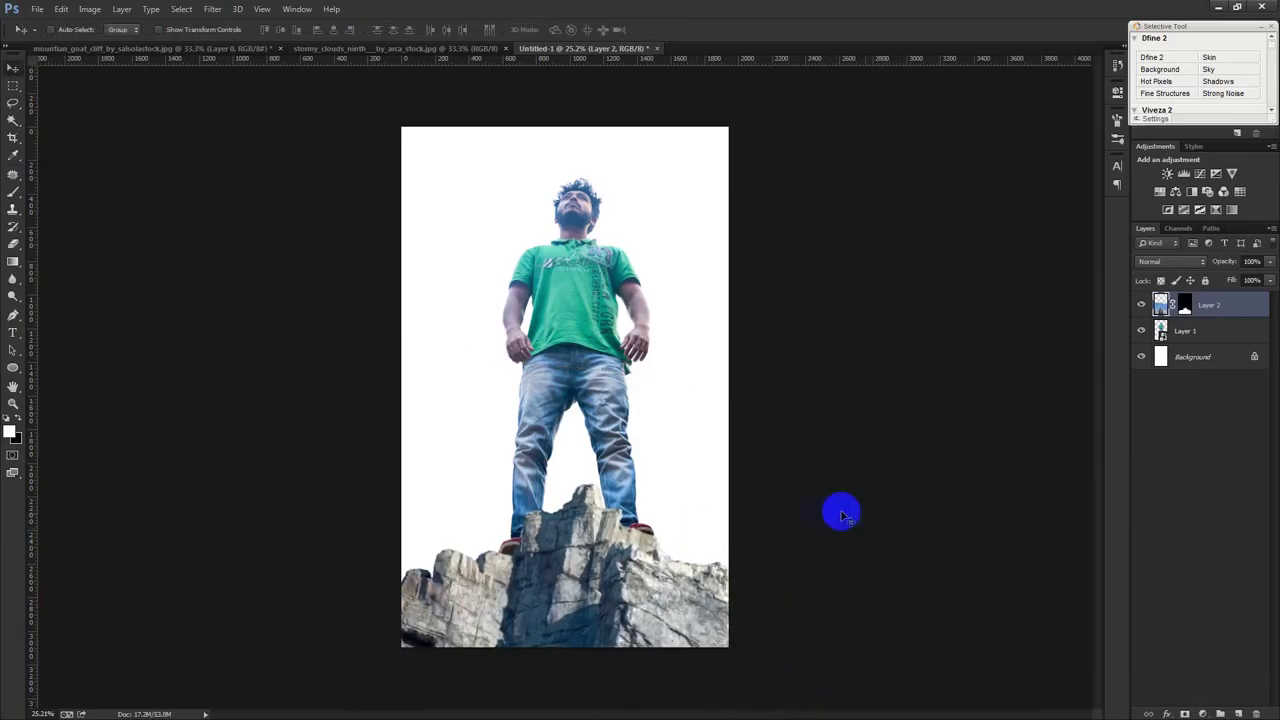
{"action": "scroll", "coordinate": [670, 590], "scroll_direction": "up", "scroll_amount": 3}
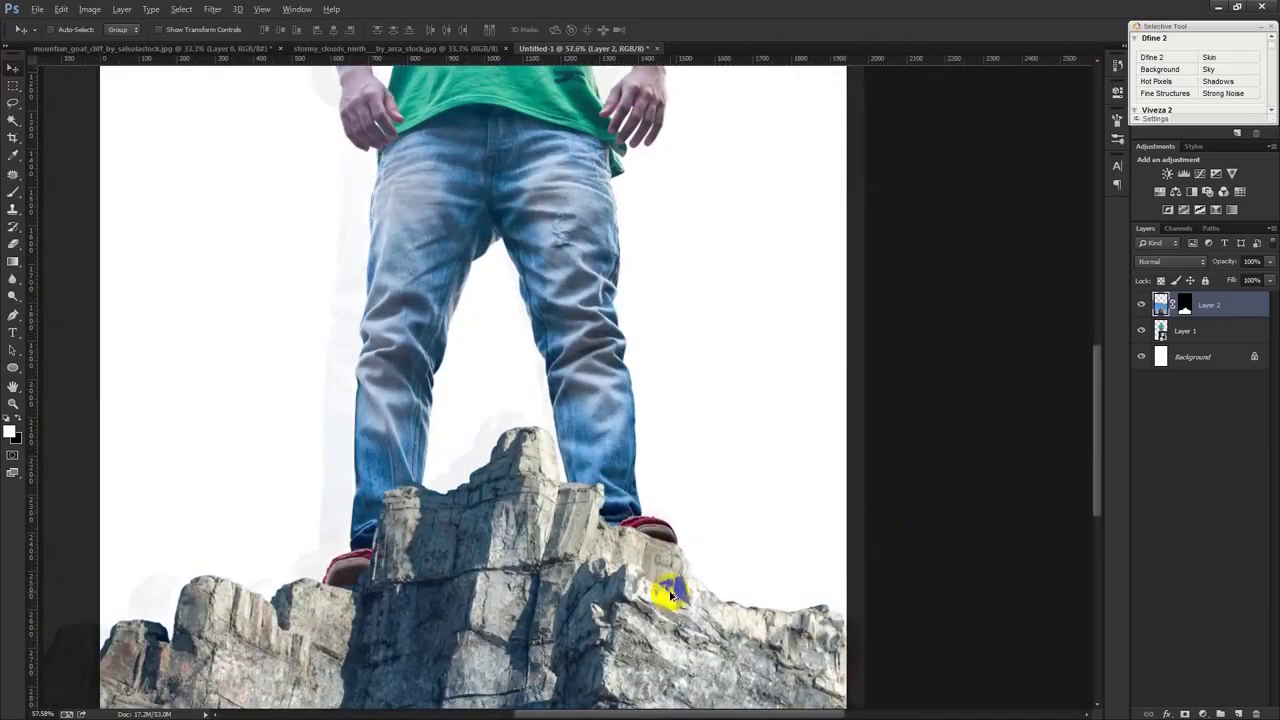
{"action": "scroll", "coordinate": [670, 591], "scroll_direction": "up", "scroll_amount": 2}
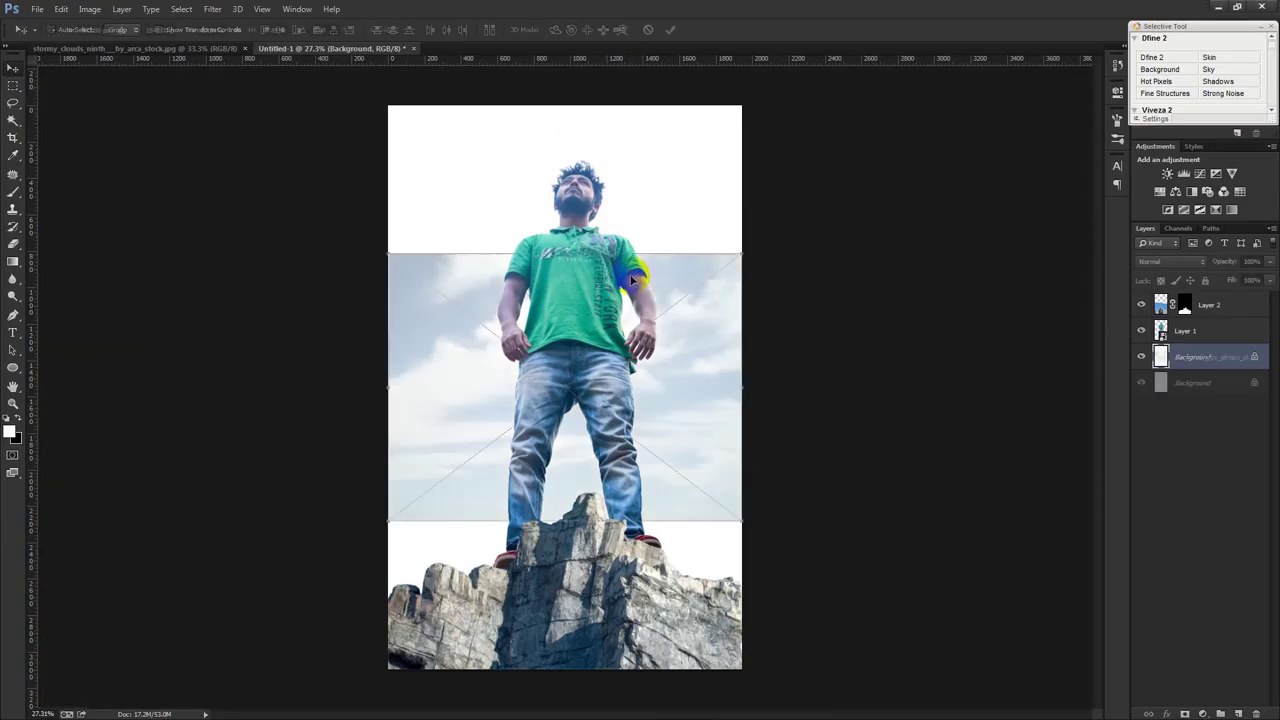
- Stretch the cloudy sky image to about 142% × 177% so it fills the canvas
{"action": "left_click_drag", "start_coordinate": [638, 250], "coordinate": [623, 127]}
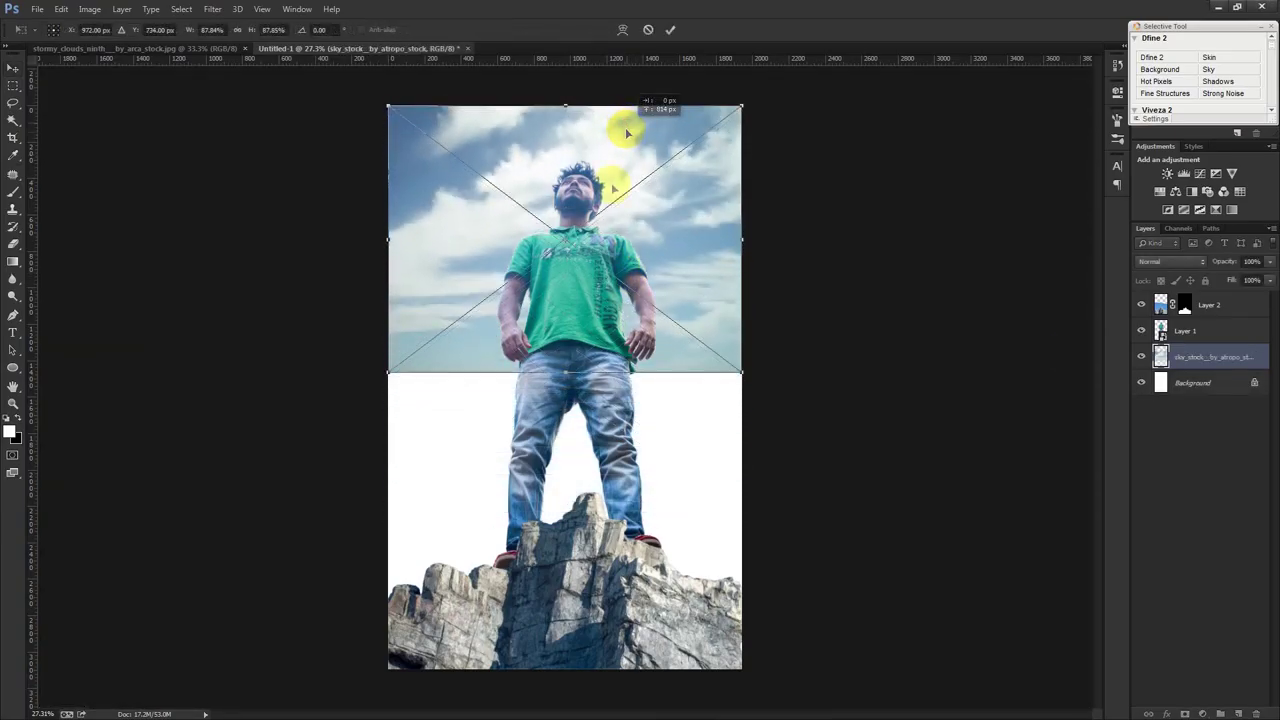
{"action": "left_click_drag", "start_coordinate": [563, 372], "coordinate": [597, 588]}
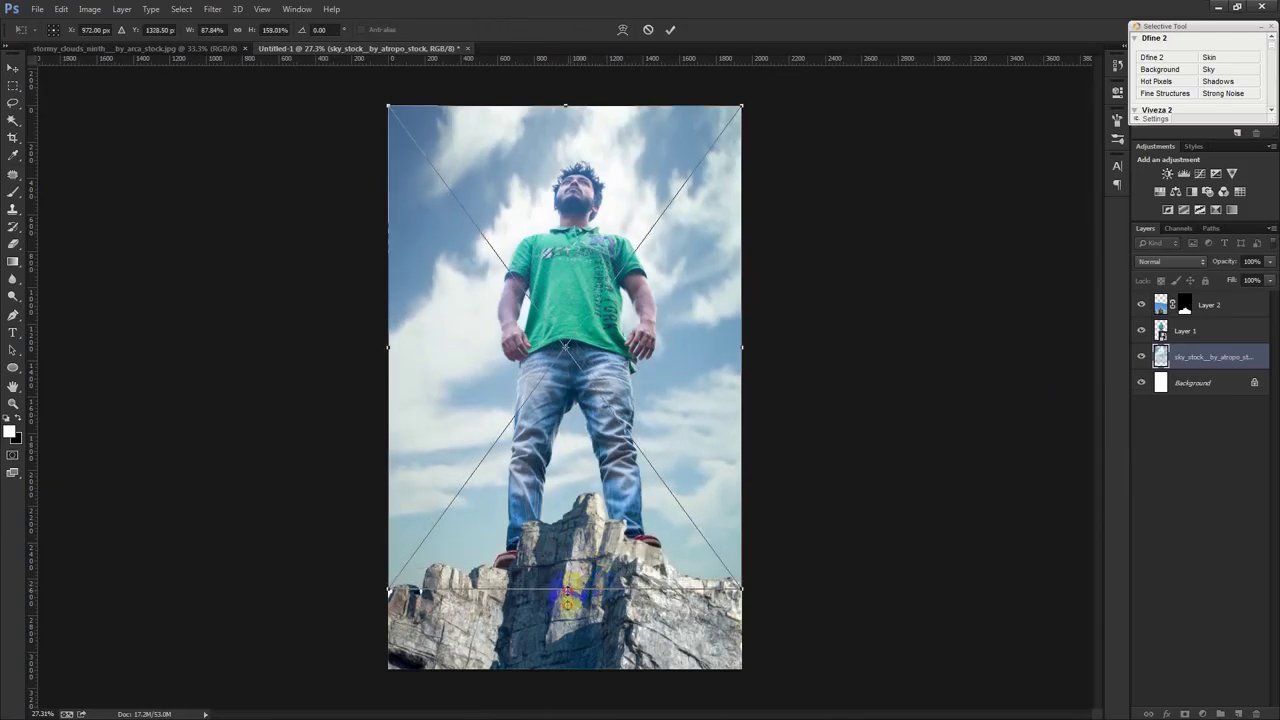
{"action": "left_click_drag", "start_coordinate": [568, 598], "coordinate": [567, 604]}
{"action": "left_click_drag", "start_coordinate": [747, 356], "coordinate": [836, 356]}
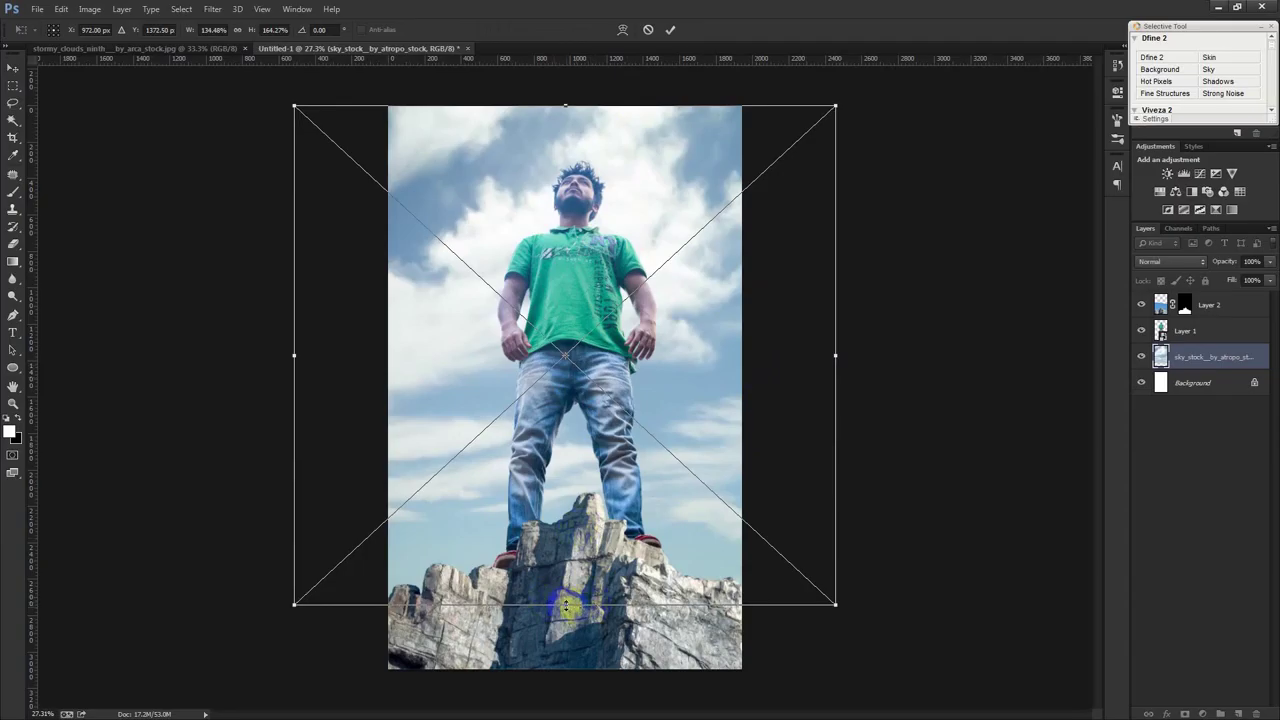
{"action": "left_click_drag", "start_coordinate": [566, 604], "coordinate": [566, 612]}
{"action": "left_click_drag", "start_coordinate": [576, 566], "coordinate": [575, 553]}
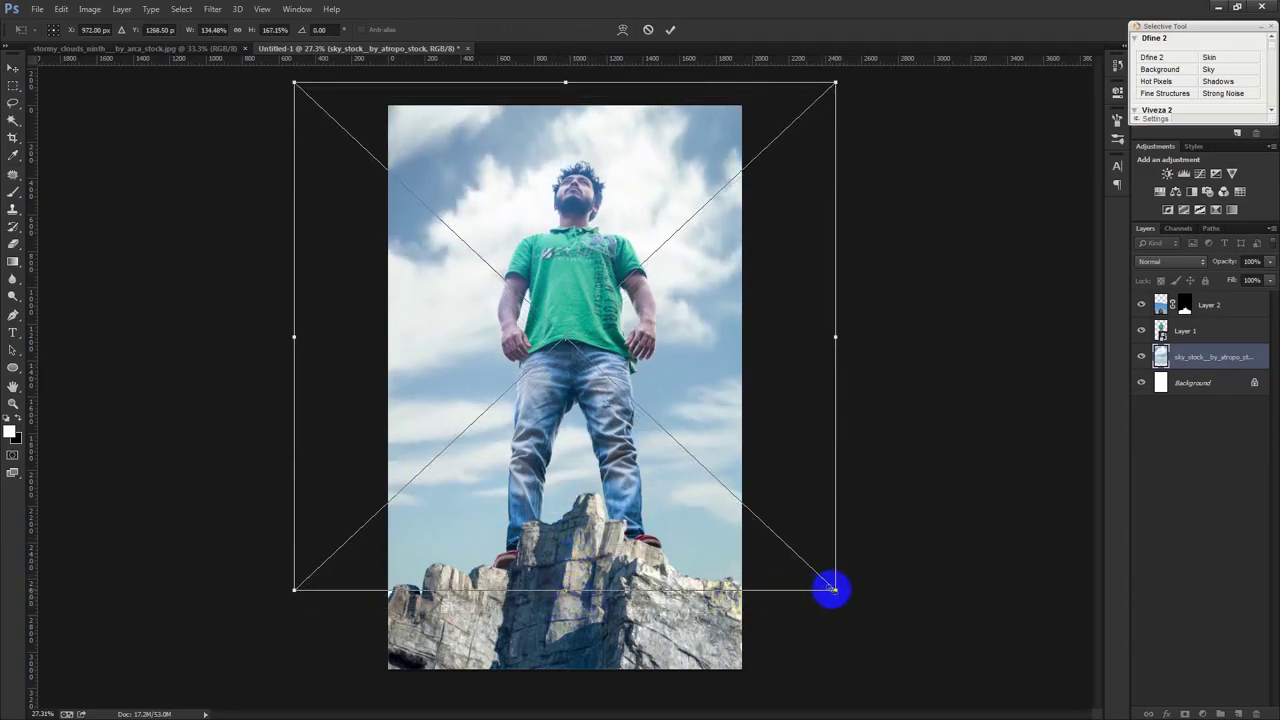
{"action": "left_click_drag", "start_coordinate": [833, 590], "coordinate": [850, 603]}
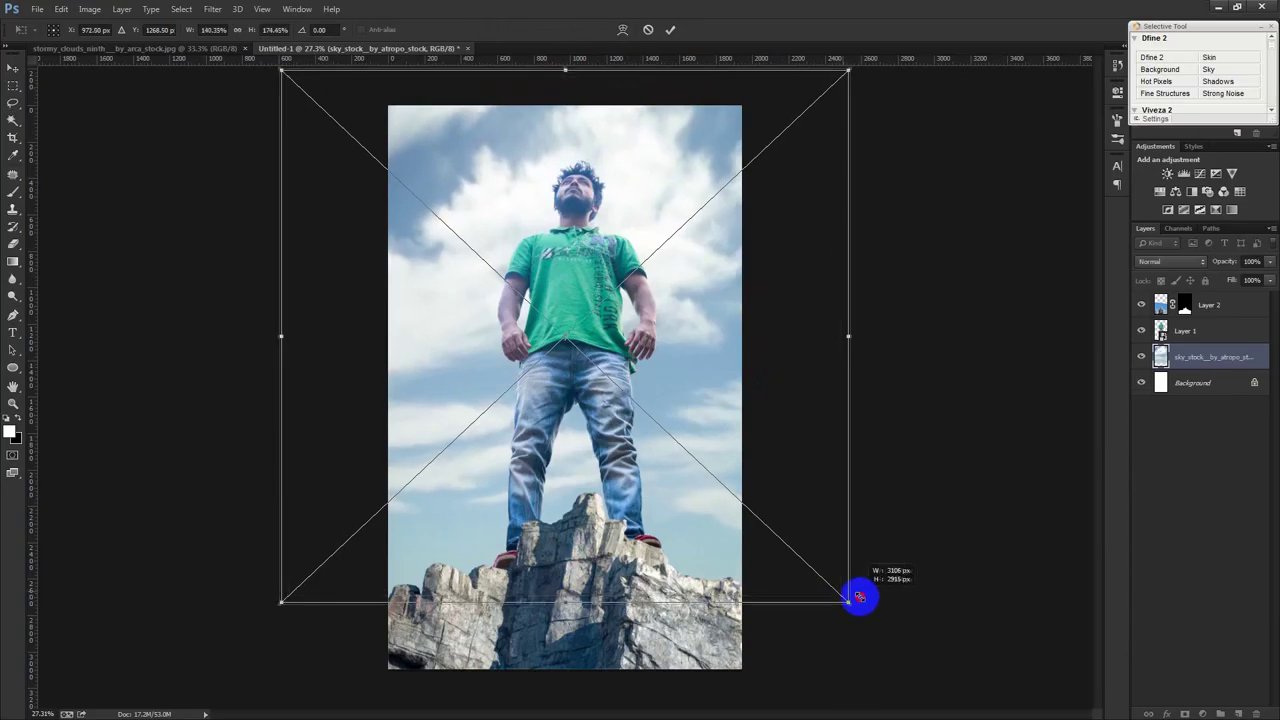
{"action": "double_click", "coordinate": [742, 465]}
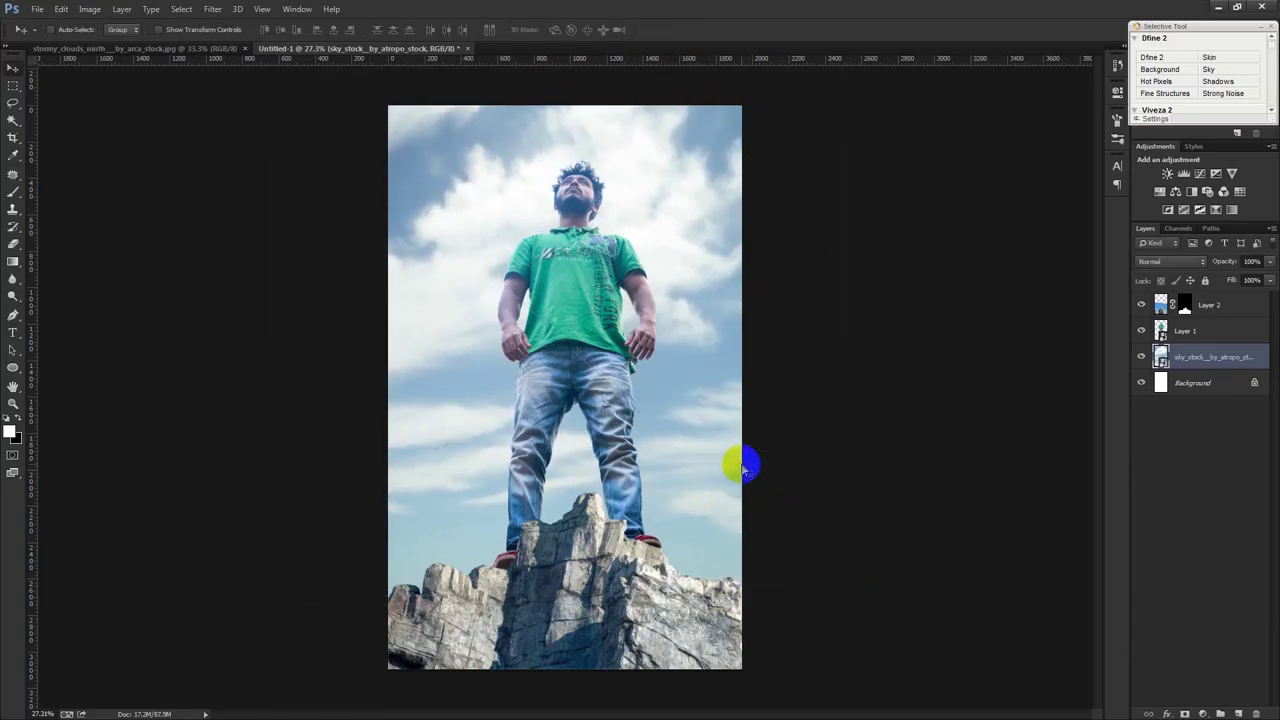
{"action": "key", "text": "ctrl+s"}
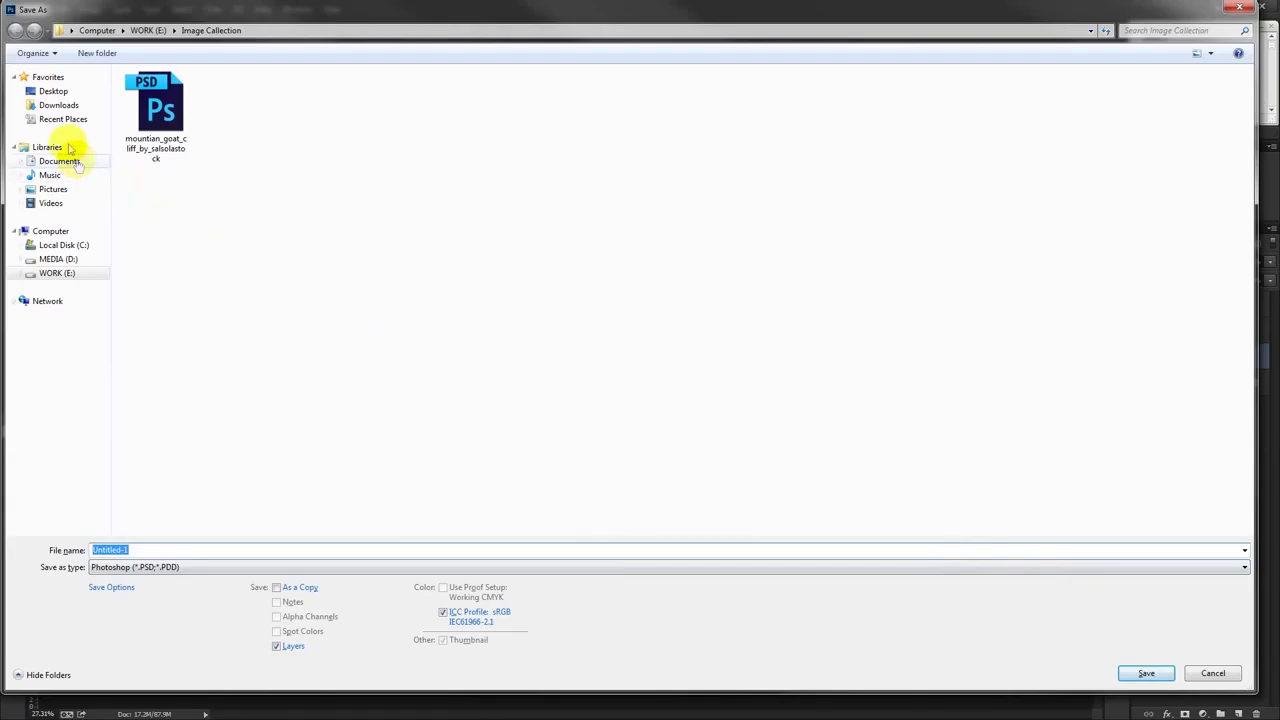
- Save the composite as Manipulation.psd on the Desktop
{"action": "left_click", "coordinate": [56, 92]}
{"action": "type", "text": "Manipulation"}
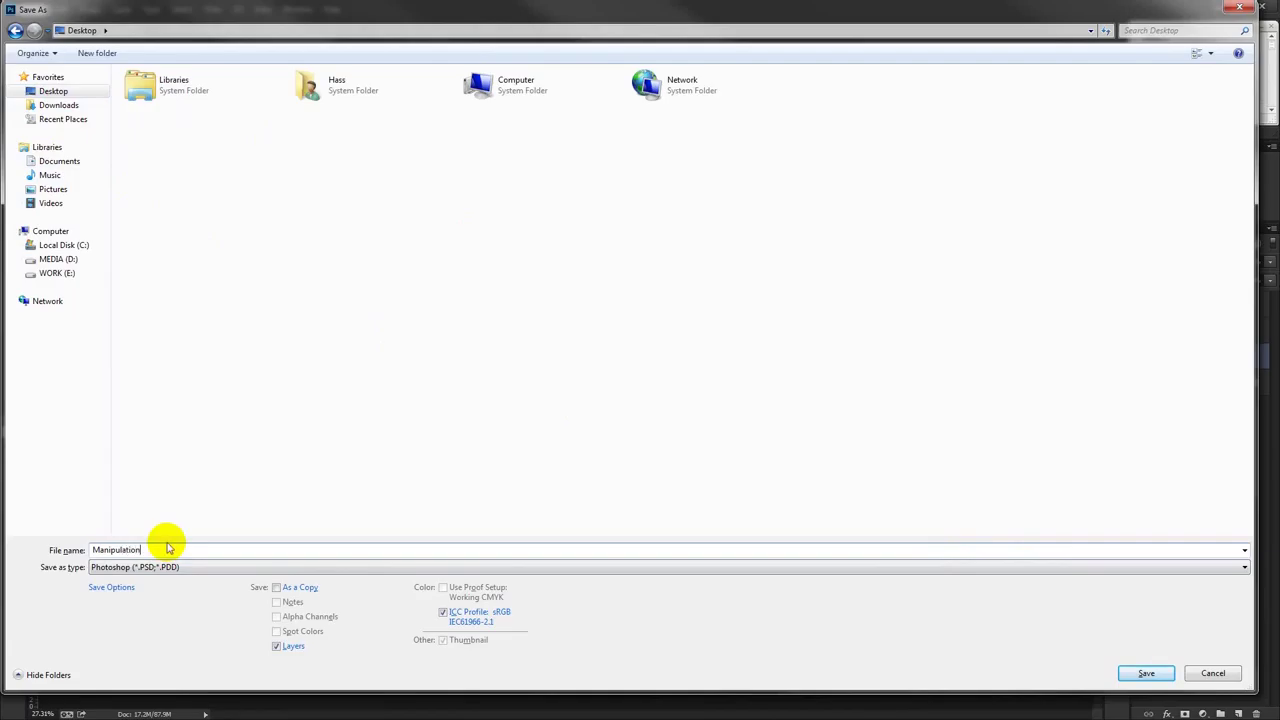
{"action": "key", "text": "Return"}
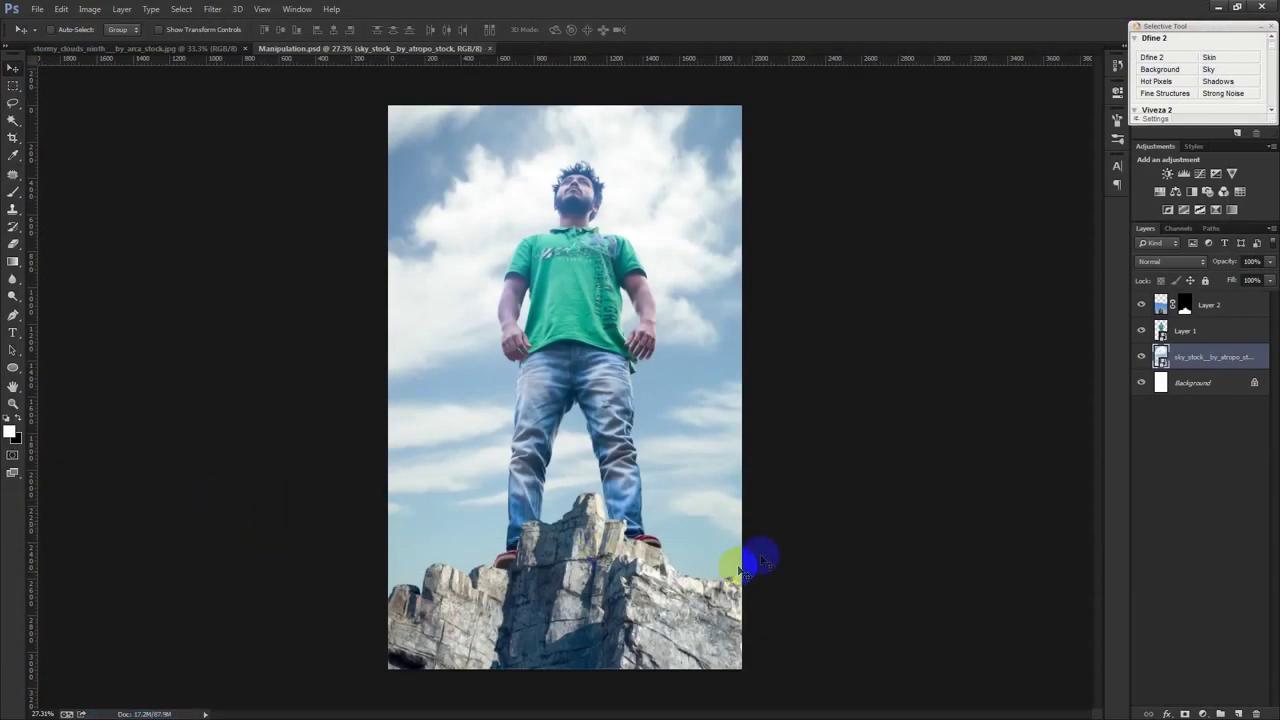
{"action": "left_click", "coordinate": [1213, 304]}
- Nudge the man and rock together slightly up and left
{"action": "left_click", "coordinate": [1204, 713]}
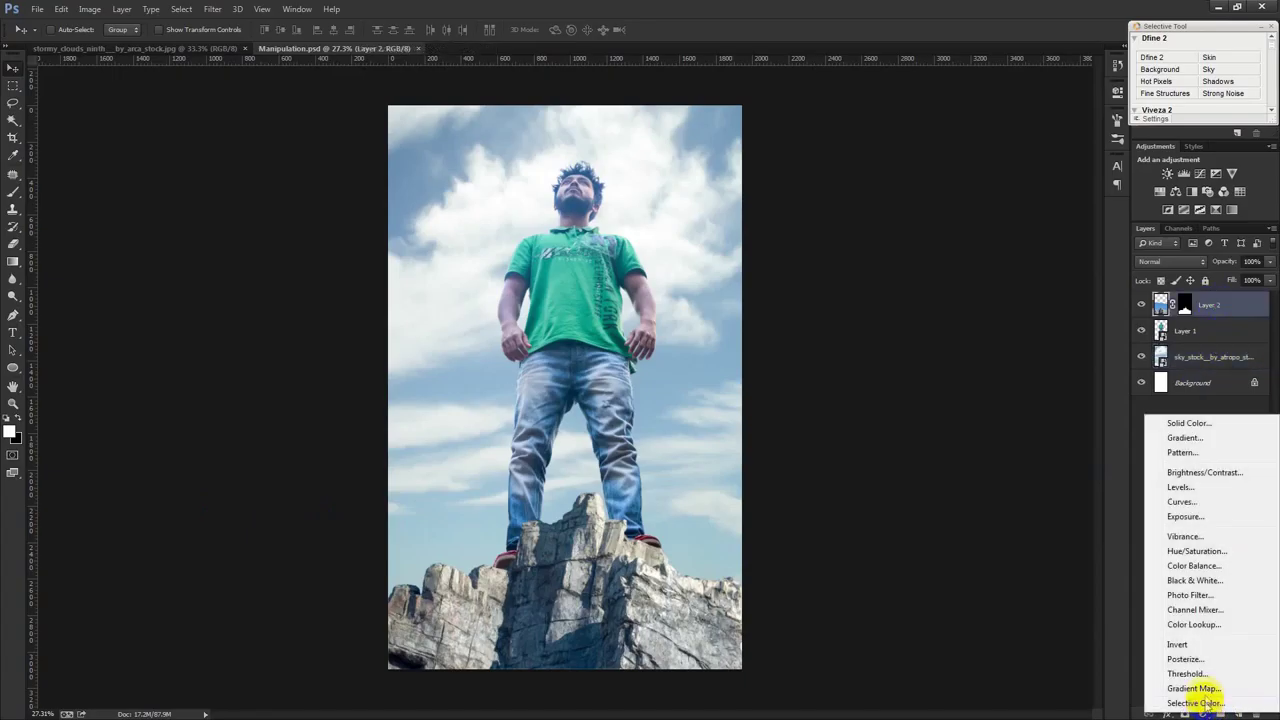
{"action": "left_click", "coordinate": [975, 555]}
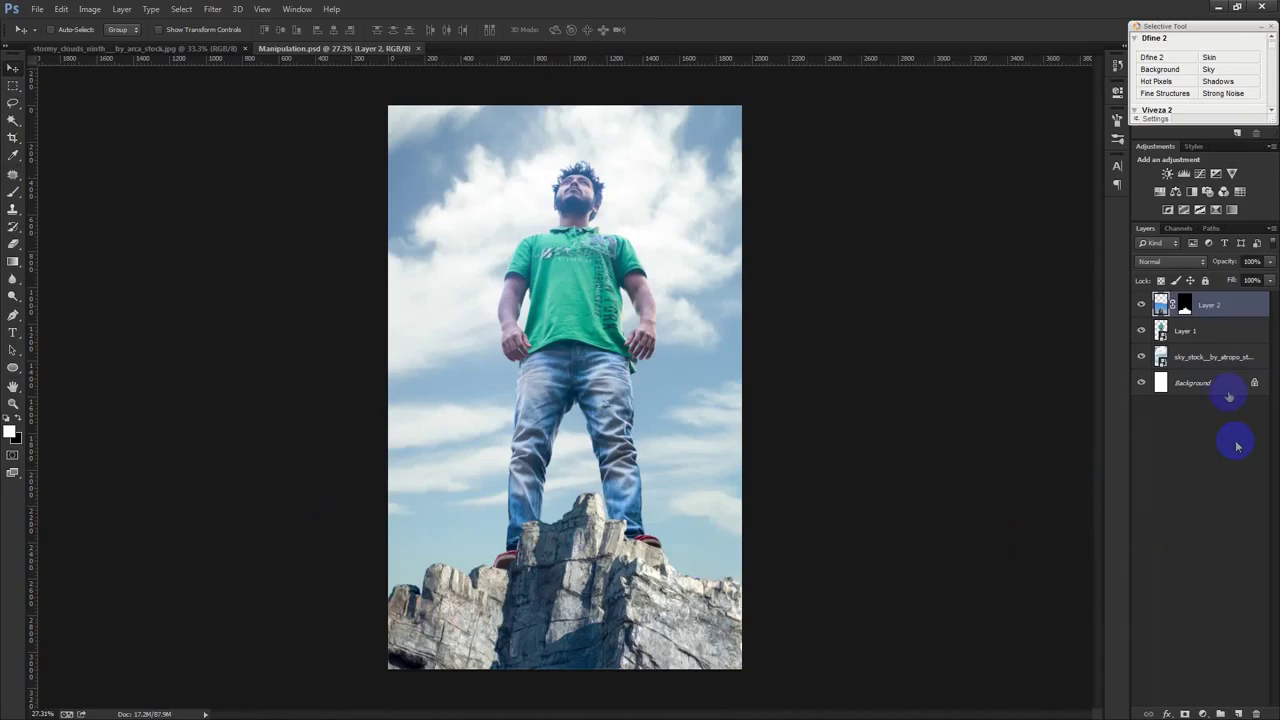
{"action": "left_click", "coordinate": [1200, 330], "text": "shift"}
{"action": "mouse_move", "coordinate": [956, 537]}
{"action": "left_mouse_down"}
{"action": "mouse_move", "coordinate": [928, 543]}
{"action": "mouse_move", "coordinate": [926, 517]}
{"action": "mouse_move", "coordinate": [936, 526]}
{"action": "left_mouse_up"}
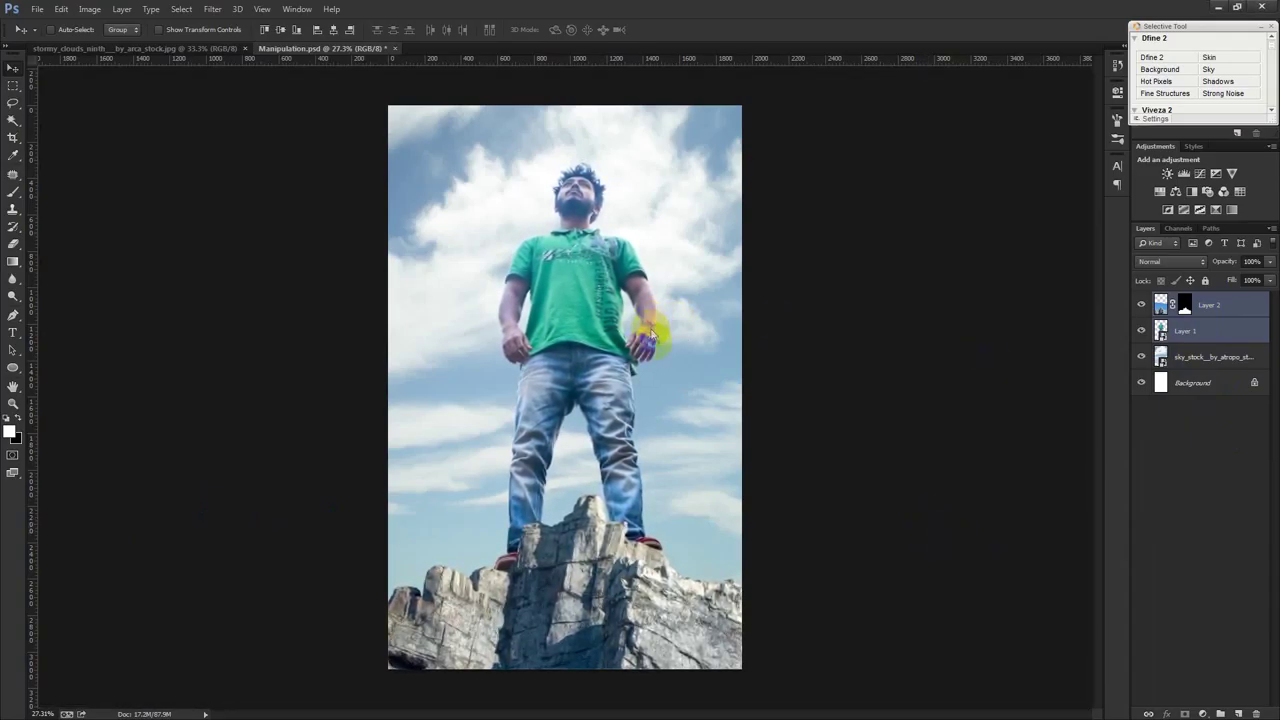
- Add the Light image as a Screen-mode layer beneath the man, raised behind him
{"action": "left_click_drag", "start_coordinate": [660, 338], "coordinate": [850, 215]}
{"action": "left_click", "coordinate": [670, 29]}
{"action": "left_click_drag", "start_coordinate": [1197, 304], "coordinate": [1194, 370]}
{"action": "left_click_drag", "start_coordinate": [771, 343], "coordinate": [778, 142]}
{"action": "left_click", "coordinate": [1168, 261]}
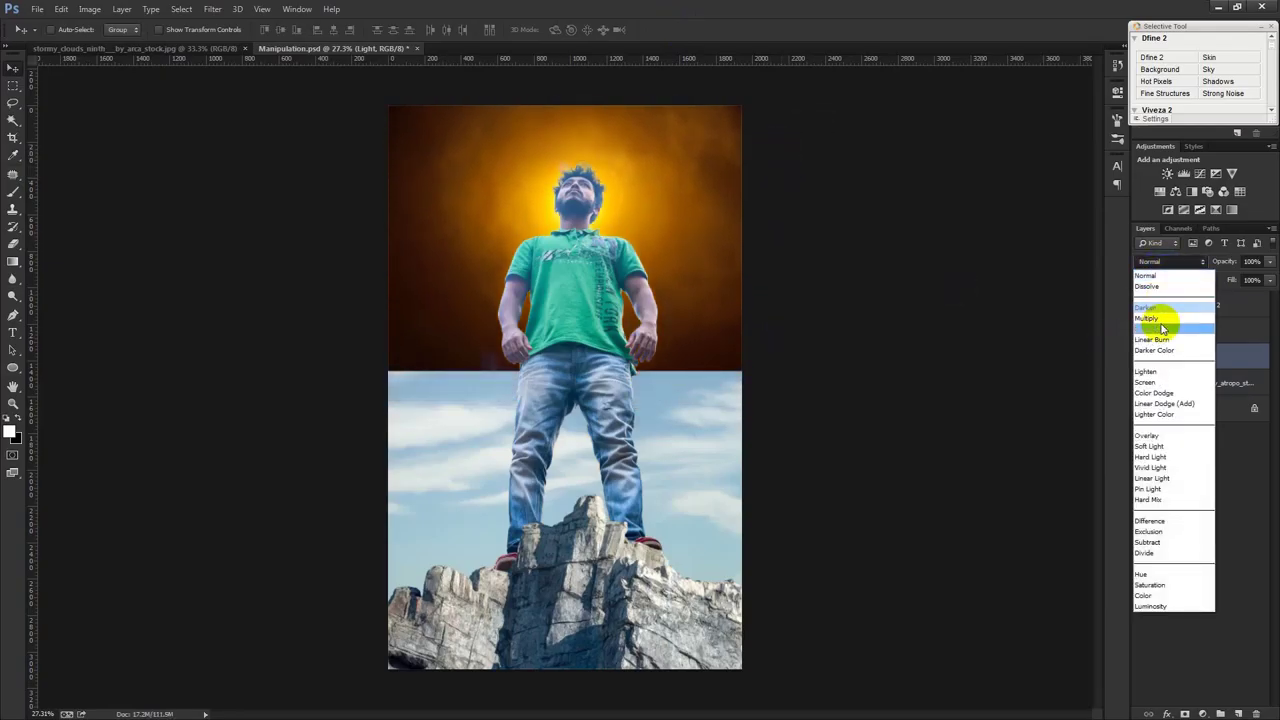
{"action": "left_click", "coordinate": [1146, 382]}
- Gaussian-blur the Light layer, move it, reblur at 57.8 px, then delete it
{"action": "left_click", "coordinate": [213, 9]}
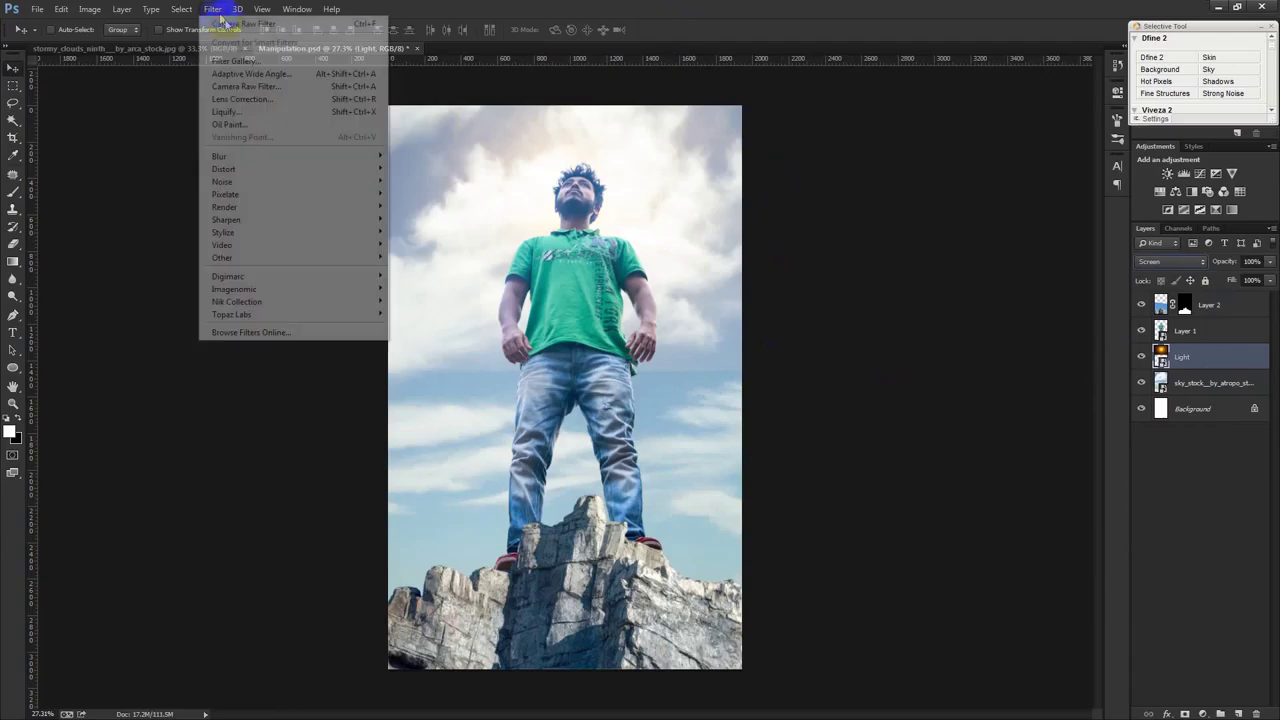
{"action": "mouse_move", "coordinate": [219, 156]}
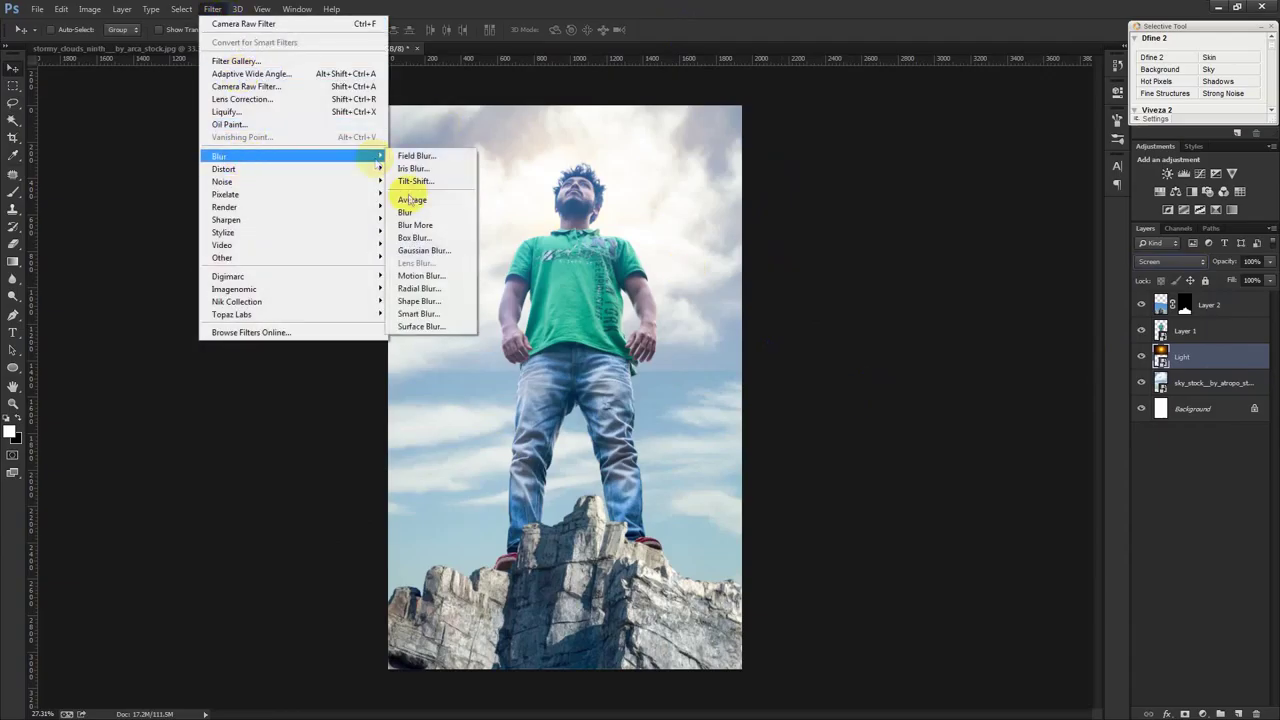
{"action": "left_click", "coordinate": [414, 251]}
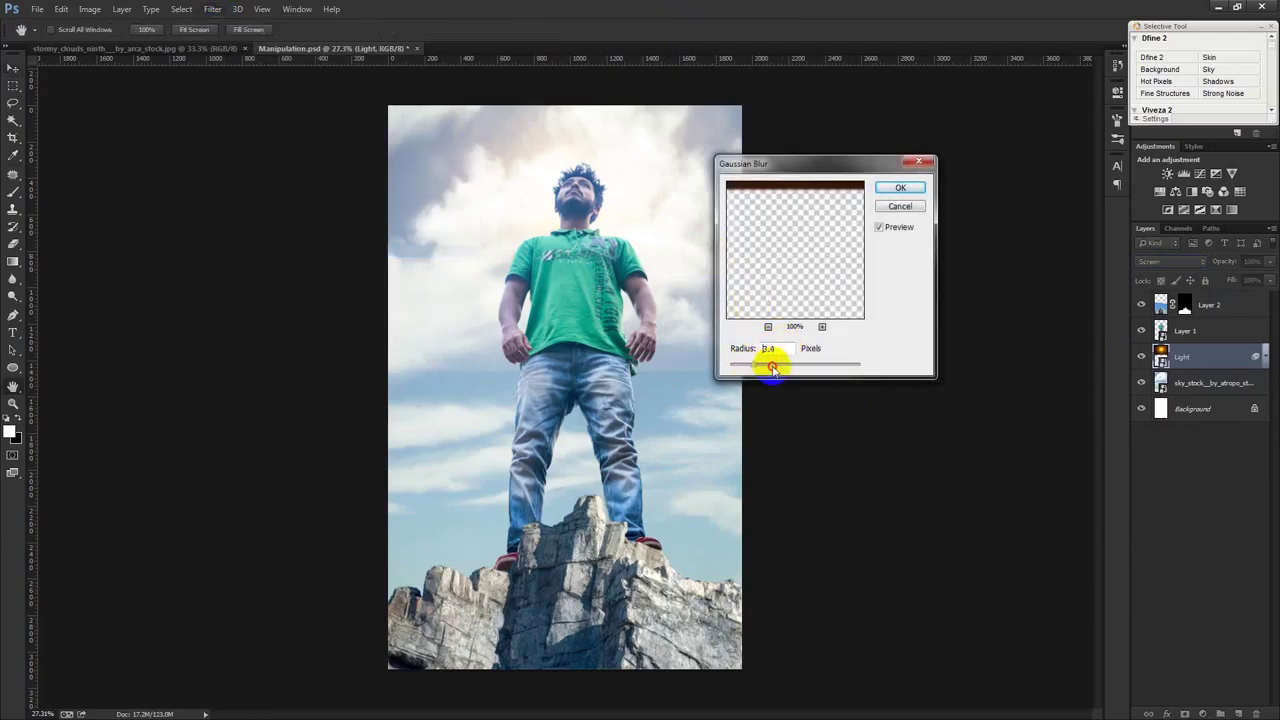
{"action": "left_click", "coordinate": [899, 188]}
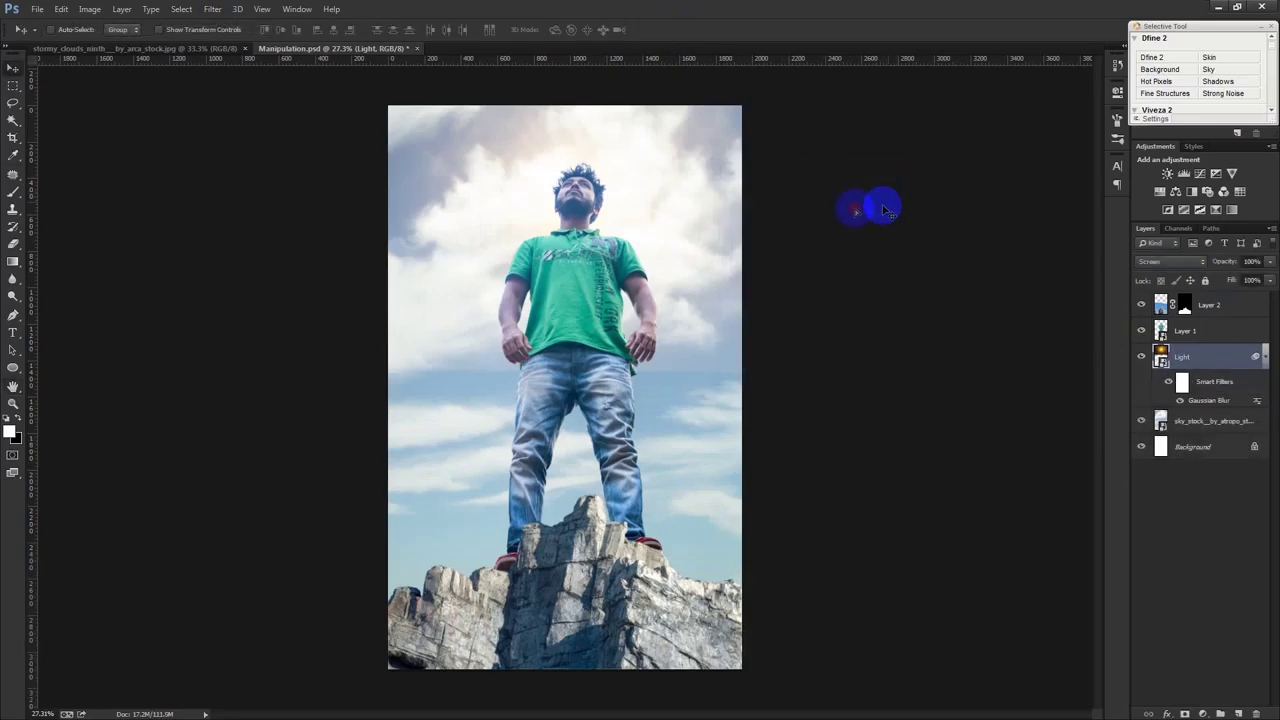
{"action": "left_click_drag", "start_coordinate": [885, 210], "coordinate": [863, 270]}
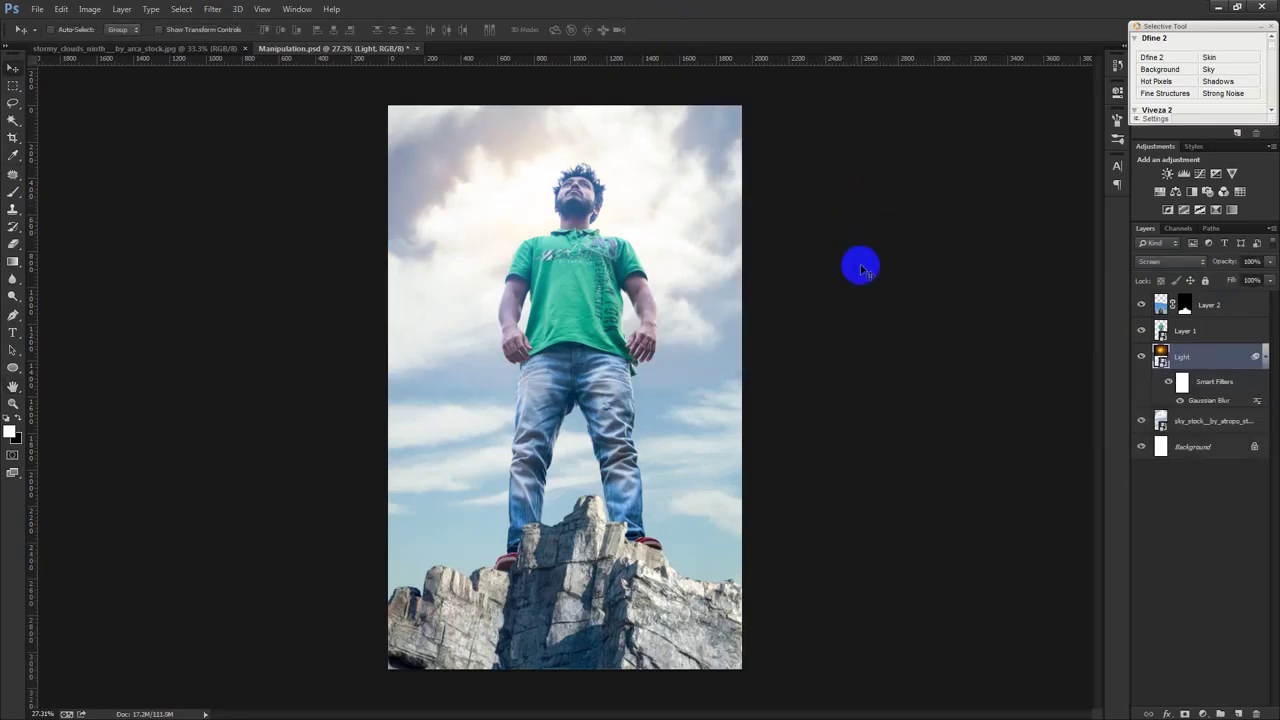
{"action": "left_click", "coordinate": [212, 9]}
{"action": "mouse_move", "coordinate": [220, 156]}
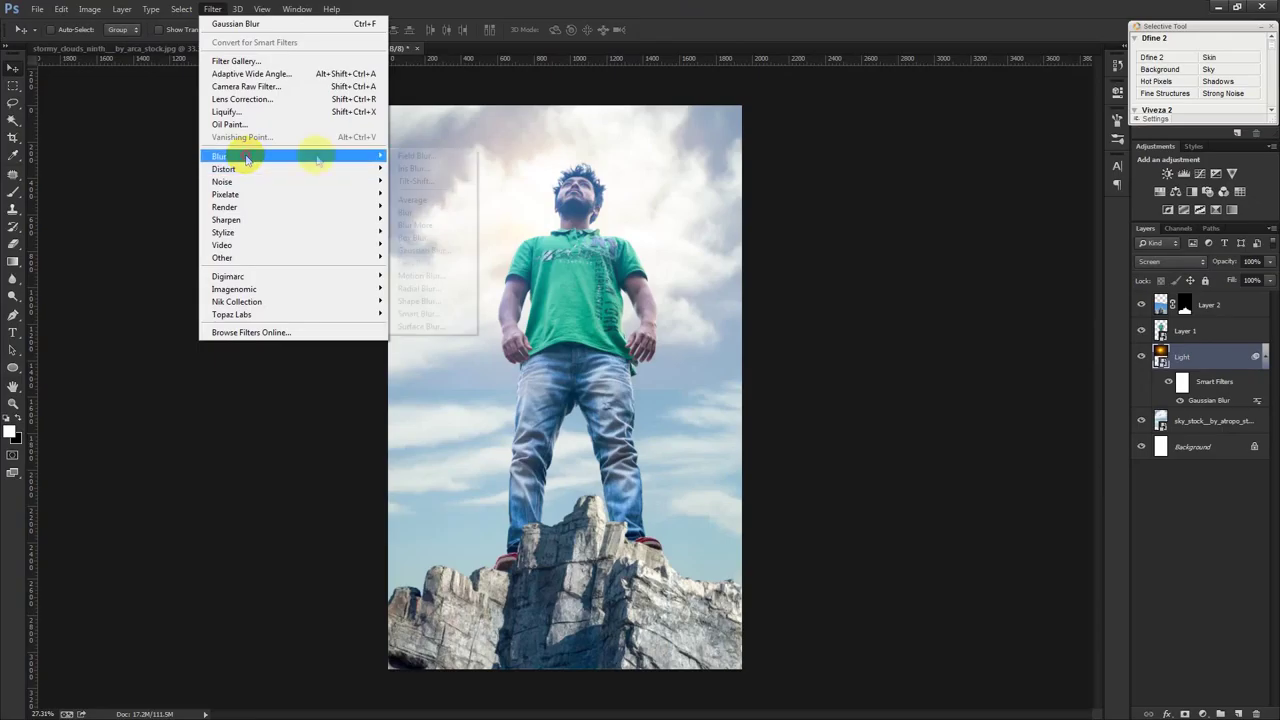
{"action": "left_click_drag", "start_coordinate": [760, 364], "coordinate": [816, 366]}
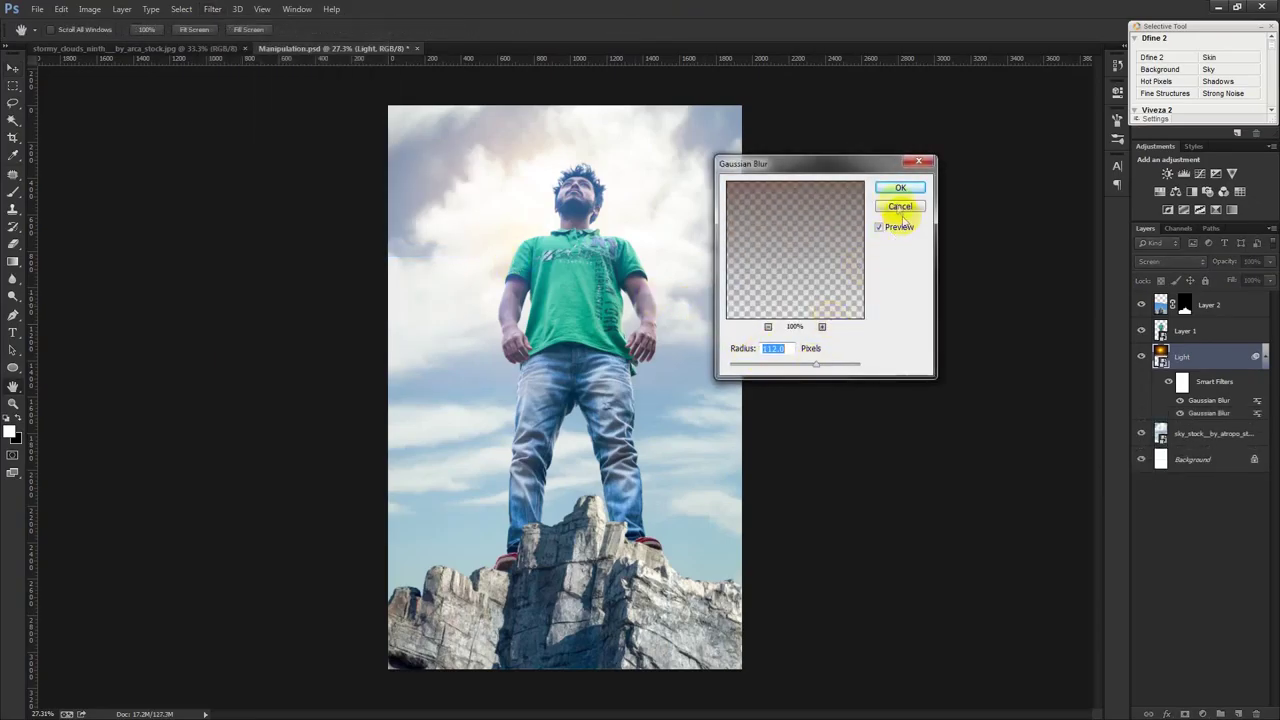
{"action": "left_click", "coordinate": [888, 190]}
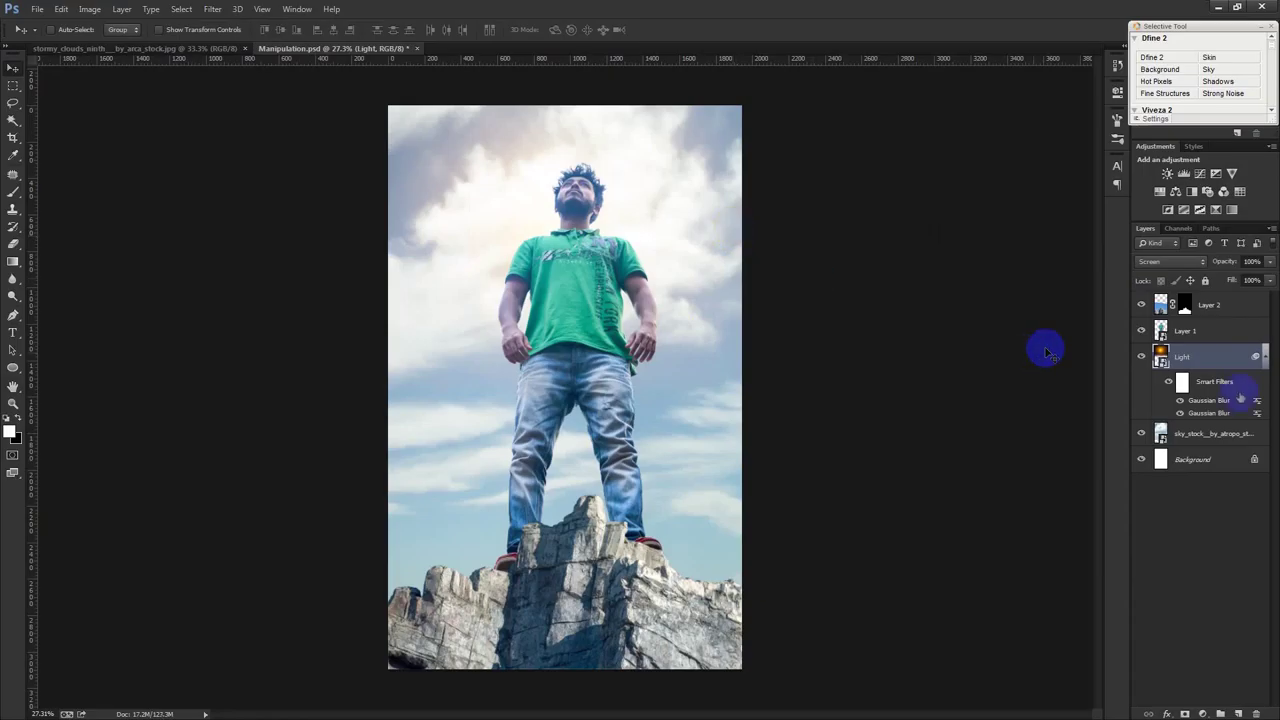
{"action": "key", "text": "Delete"}
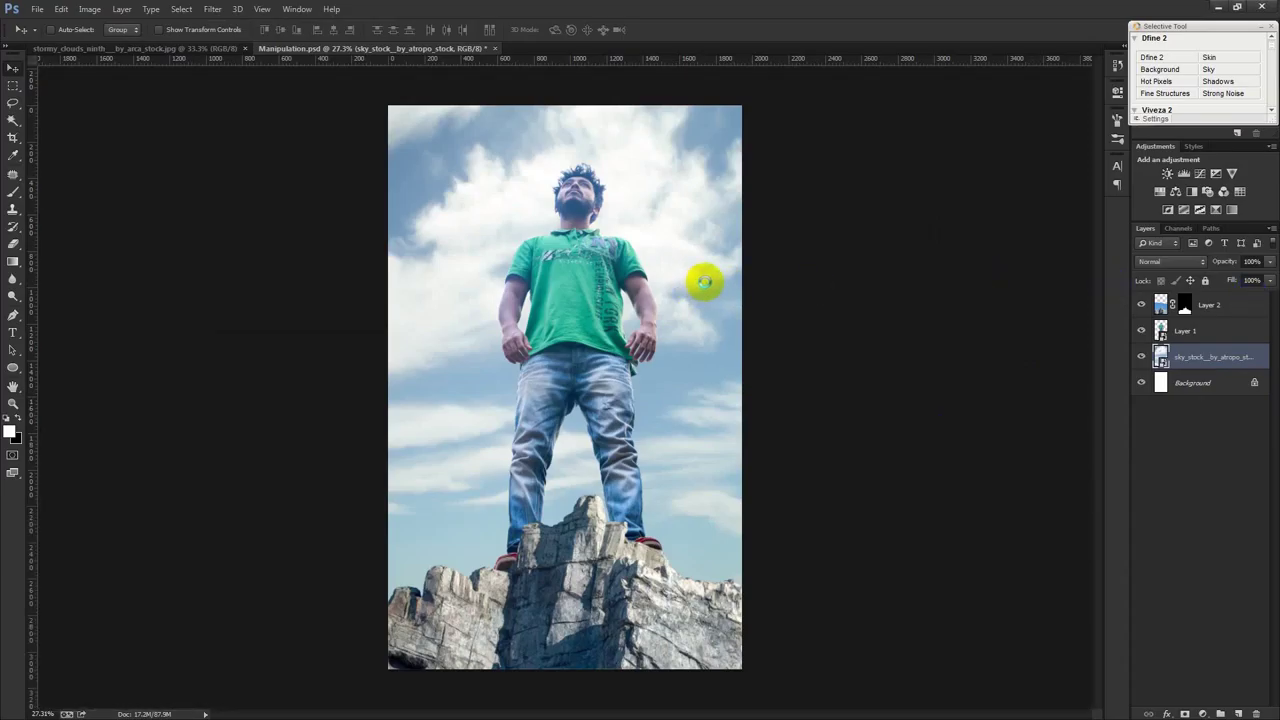
- Place the birds image in the sky to the left of the man's legs
{"action": "left_click_drag", "start_coordinate": [1252, 303], "coordinate": [693, 284]}
{"action": "left_click_drag", "start_coordinate": [652, 330], "coordinate": [567, 328]}
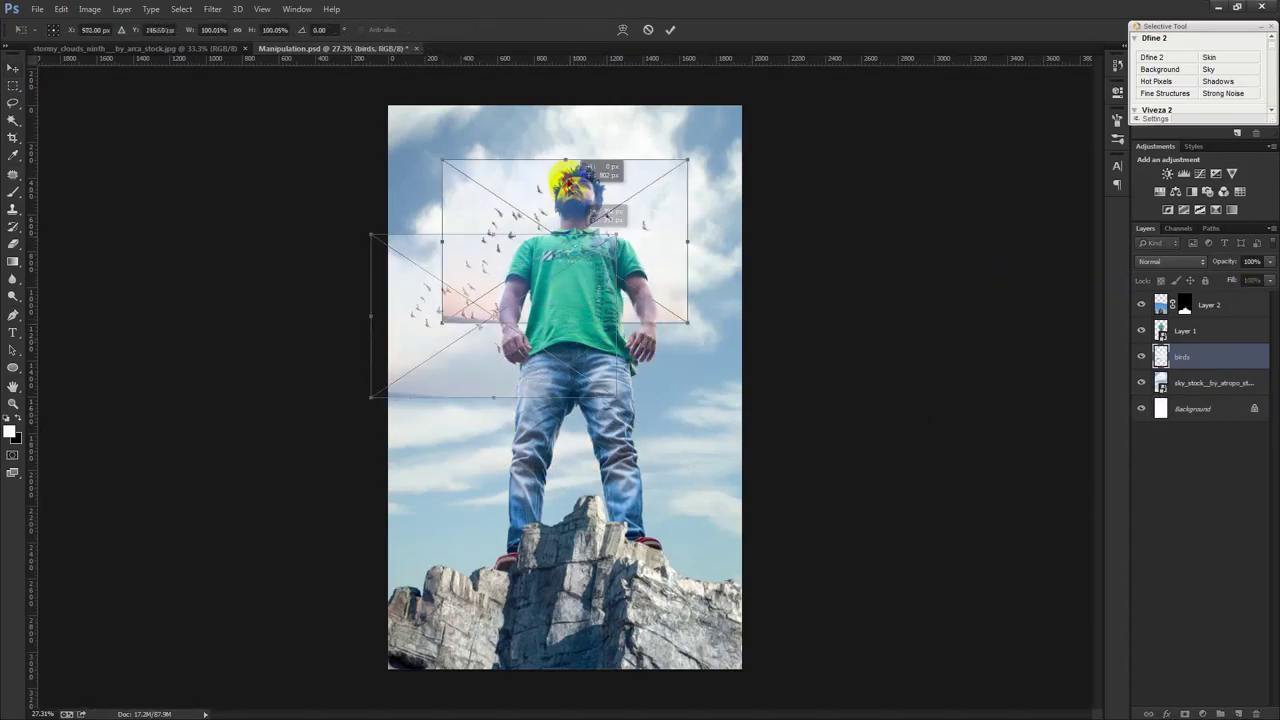
{"action": "left_click_drag", "start_coordinate": [567, 328], "coordinate": [564, 401]}
{"action": "key", "text": "Return"}
{"action": "left_click", "coordinate": [1170, 261]}
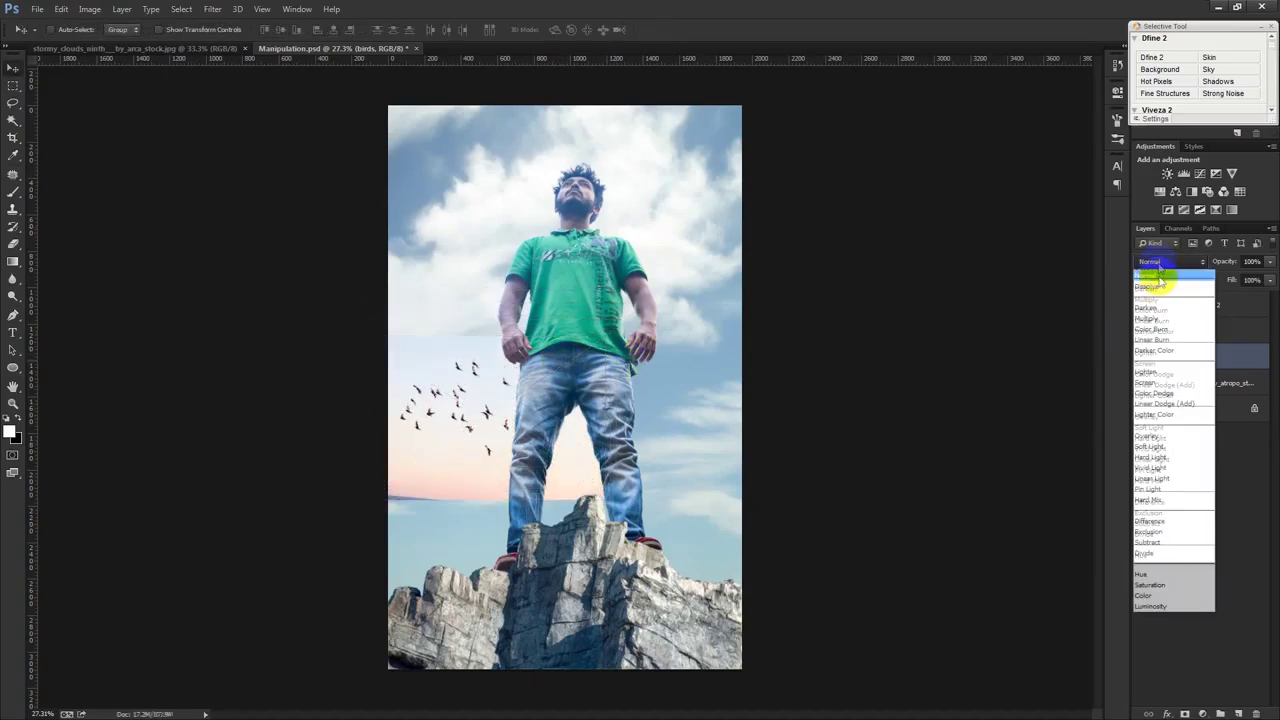
- Set the birds layer to Multiply blending and add a white layer mask
{"action": "left_click", "coordinate": [1162, 318]}
{"action": "key", "text": "Up"}
{"action": "key", "text": "Down"}
{"action": "key", "text": "Down"}
{"action": "key", "text": "Up"}
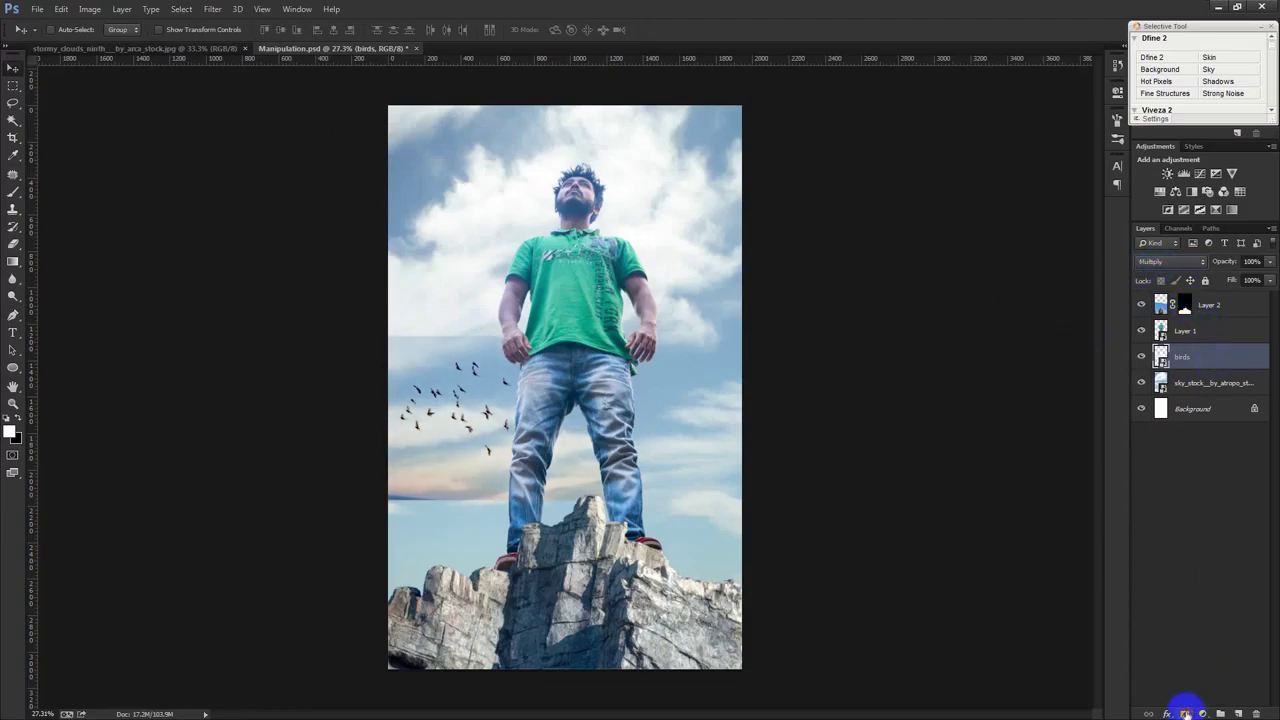
{"action": "left_click", "coordinate": [1185, 713]}
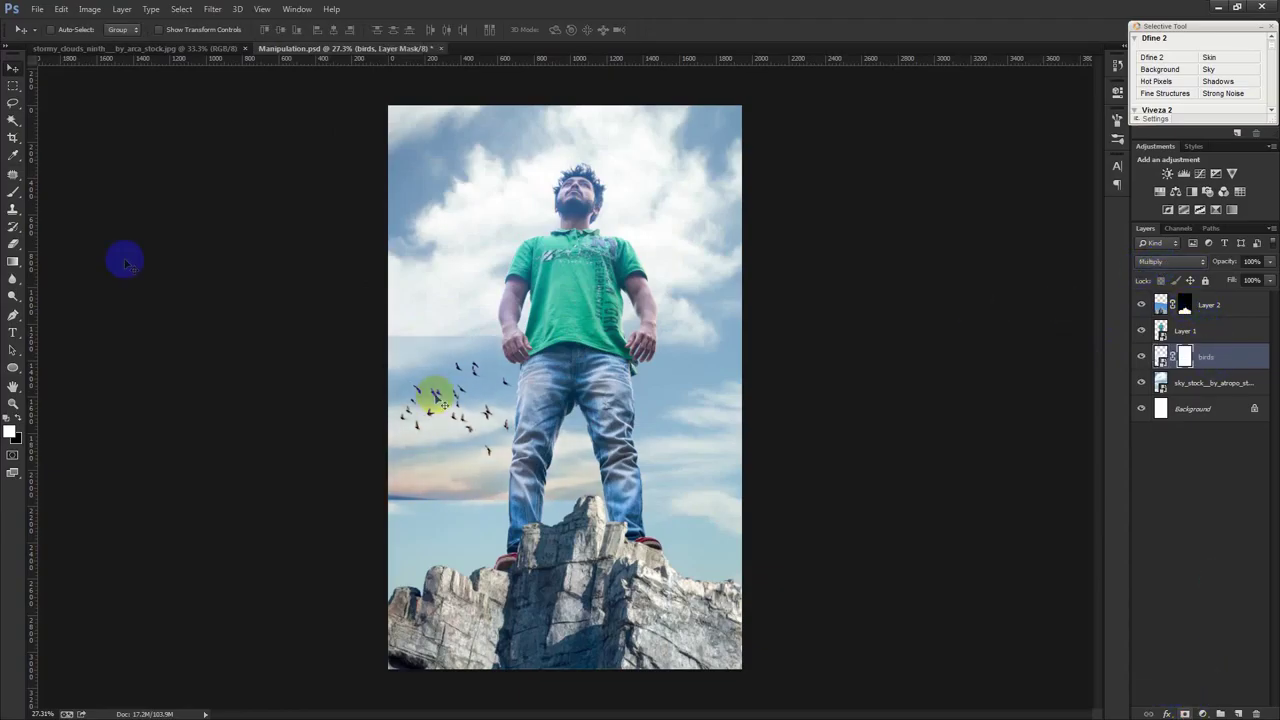
- Paint black on the birds mask to hide the pink band and hard edges
{"action": "left_click", "coordinate": [12, 195]}
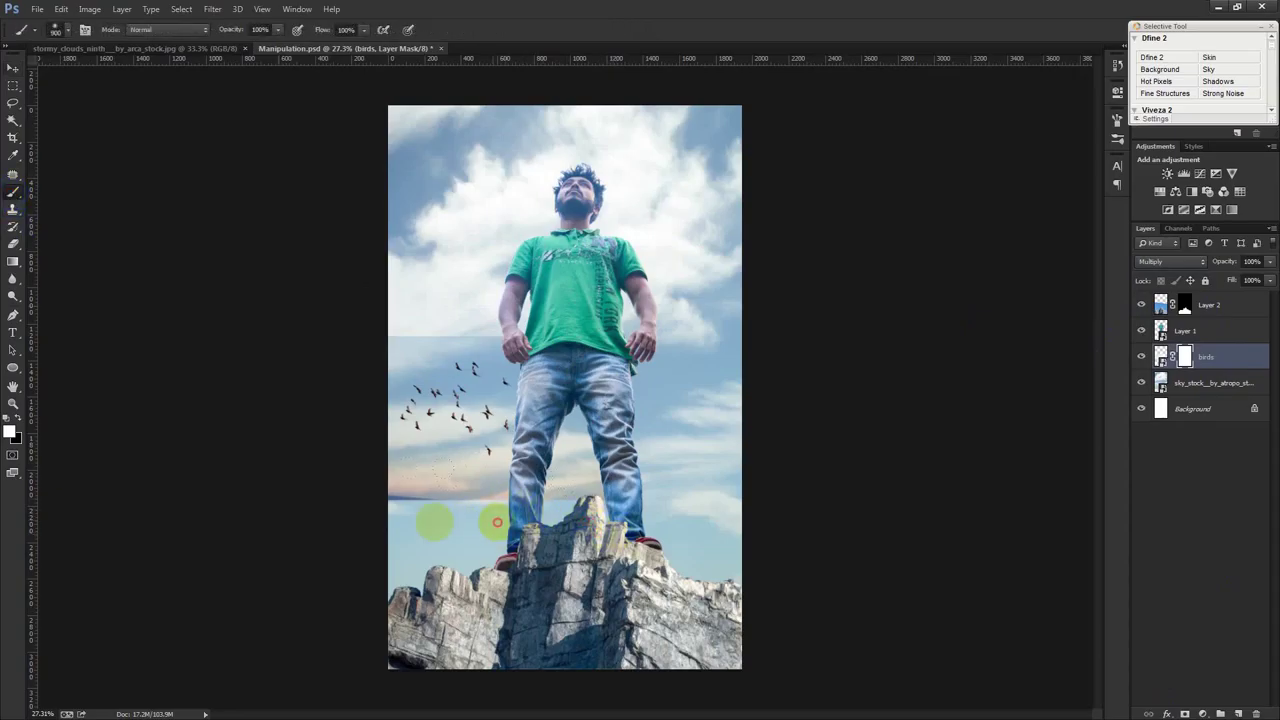
{"action": "left_click_drag", "start_coordinate": [404, 524], "coordinate": [415, 531]}
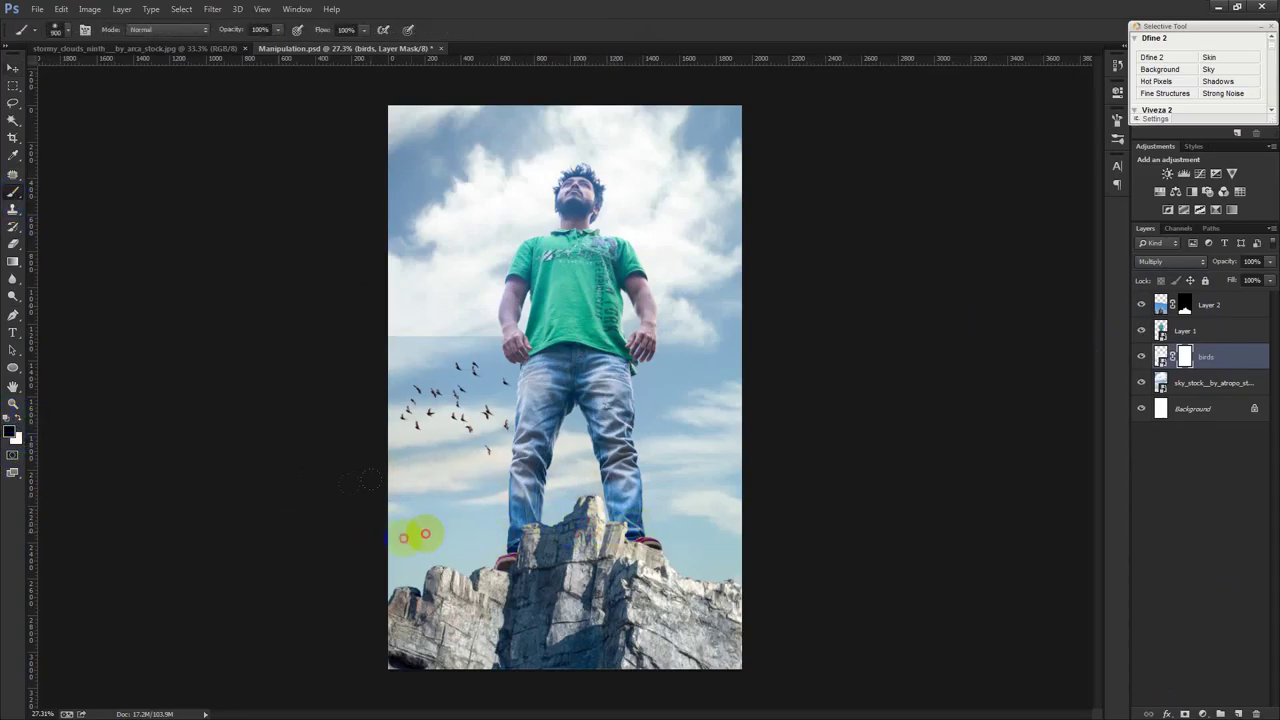
{"action": "left_click", "coordinate": [460, 278]}
{"action": "left_click_drag", "start_coordinate": [668, 262], "coordinate": [682, 312]}
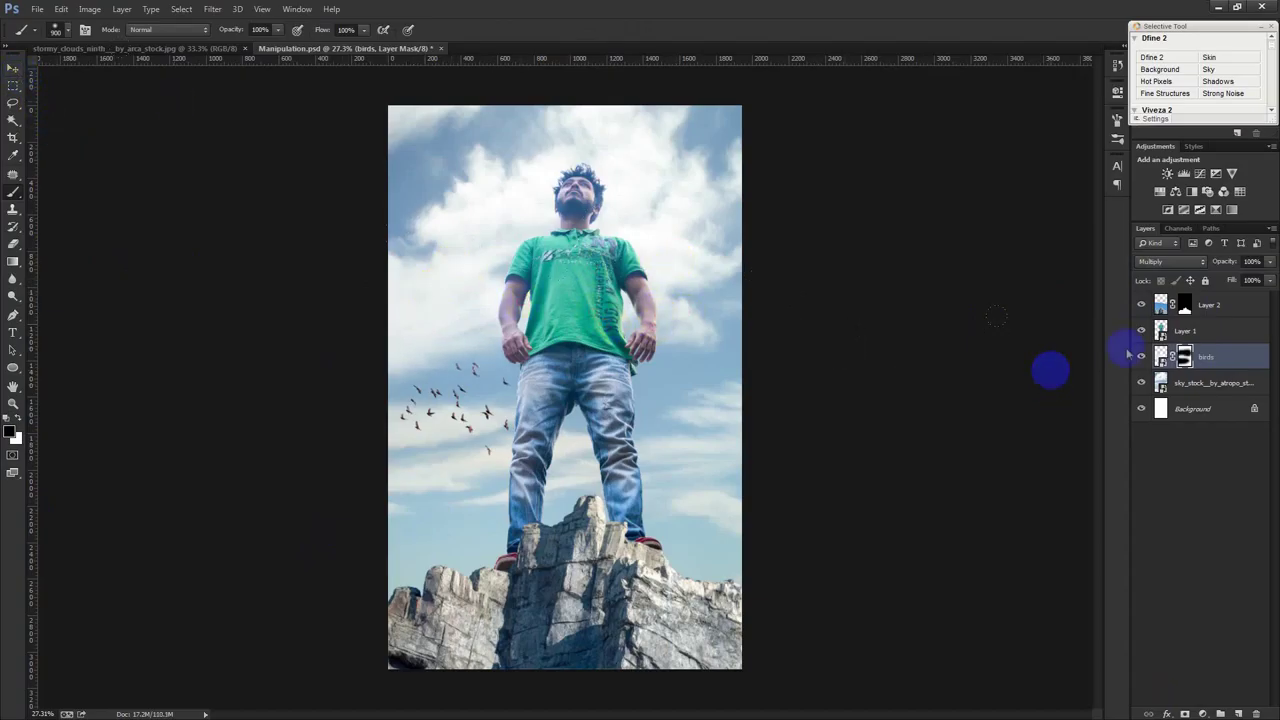
- Toggle the man's layer off and on to check the blend, then target the birds image
{"action": "left_click", "coordinate": [1141, 330]}
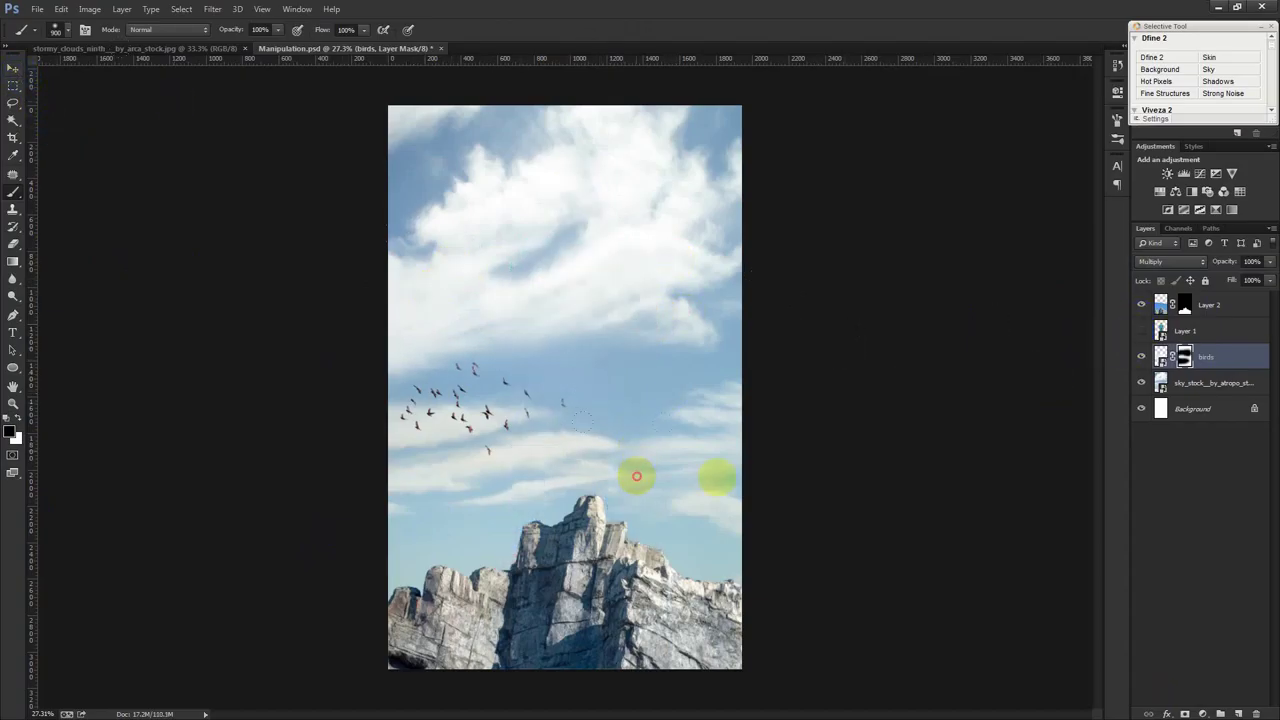
{"action": "left_click", "coordinate": [1141, 335]}
{"action": "left_click", "coordinate": [1161, 356]}
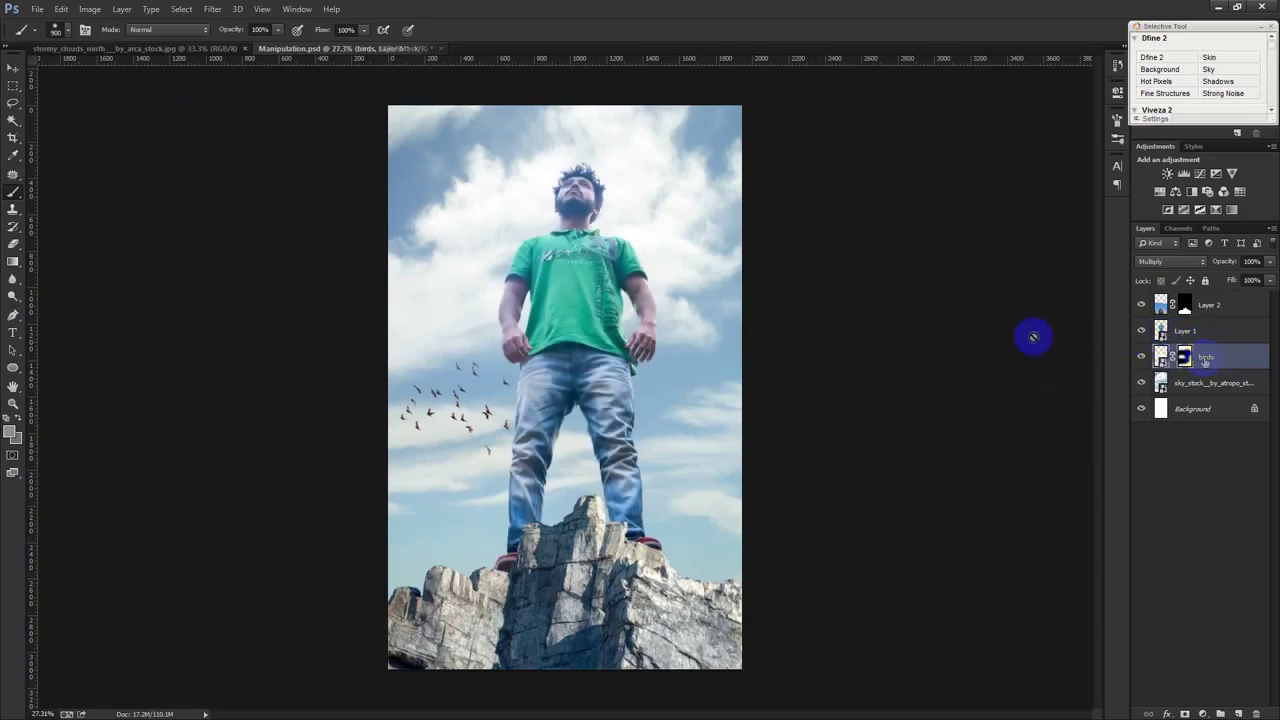
{"action": "left_click", "coordinate": [13, 68]}
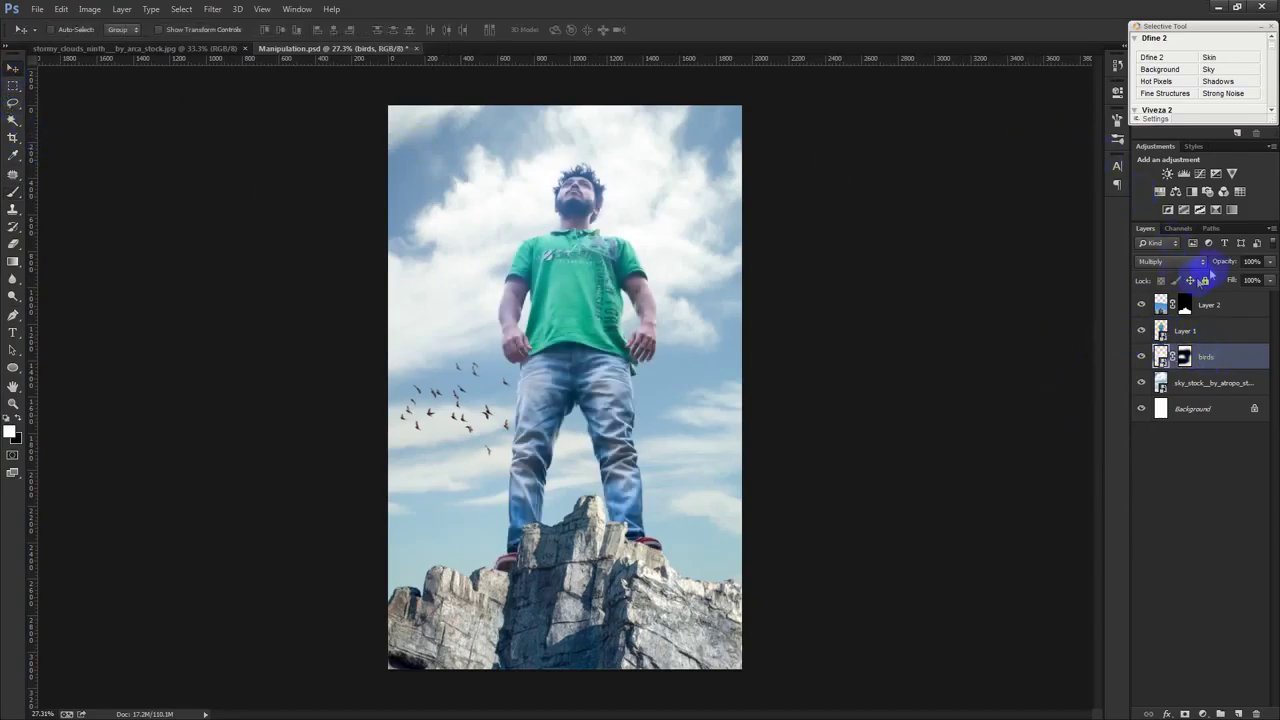
- Lower the birds to 51% opacity, shrink the flock to about 64%, and place it beside the man's hip
{"action": "left_click_drag", "start_coordinate": [1221, 266], "coordinate": [1189, 263]}
{"action": "left_click_drag", "start_coordinate": [750, 290], "coordinate": [737, 380]}
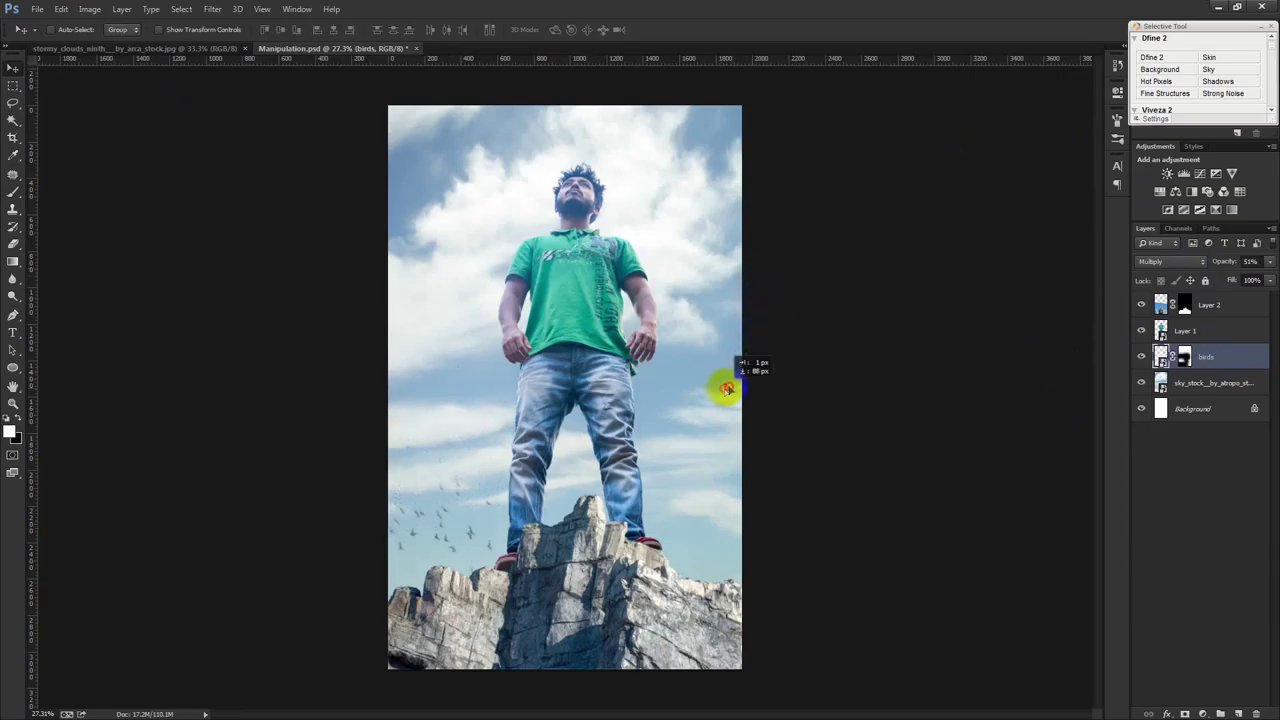
{"action": "key", "text": "ctrl+t"}
{"action": "left_click_drag", "start_coordinate": [603, 441], "coordinate": [485, 513]}
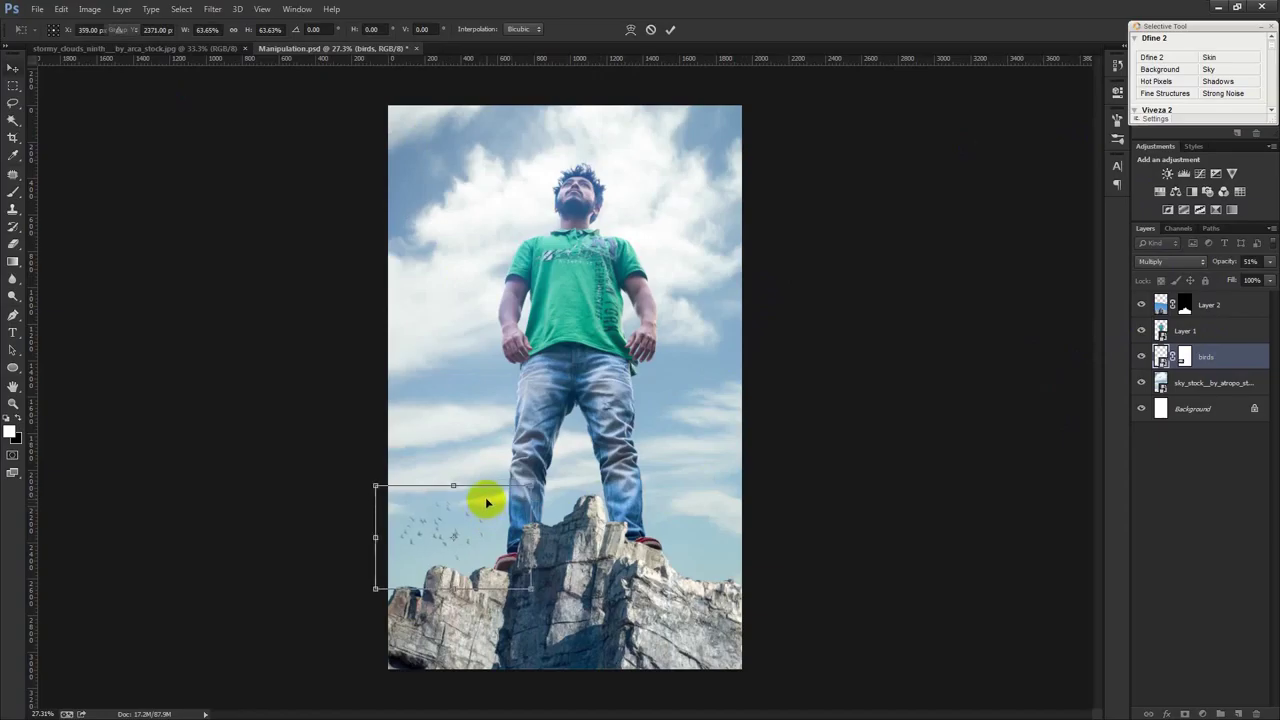
{"action": "key", "text": "Return"}
{"action": "left_click_drag", "start_coordinate": [501, 471], "coordinate": [512, 382]}
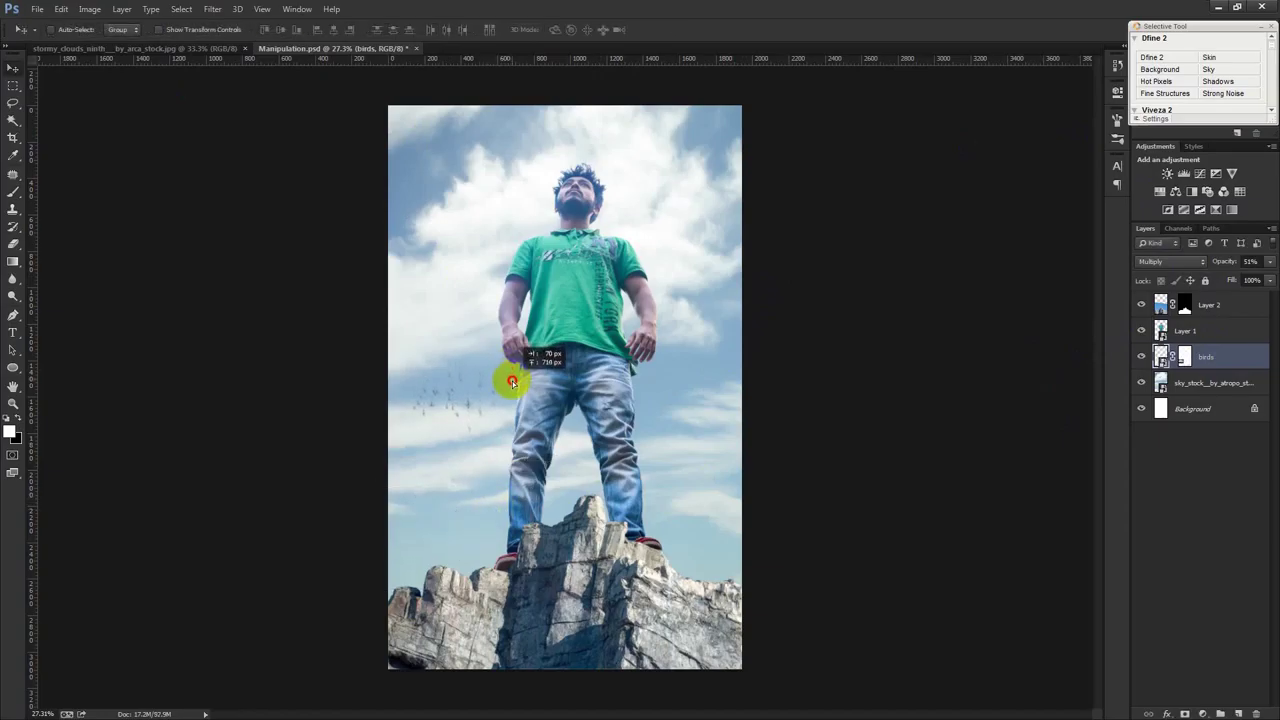
- Duplicate the flock, scale the copy to about 45%, and move it to the upper-right sky
{"action": "left_click_drag", "start_coordinate": [508, 405], "coordinate": [770, 462]}
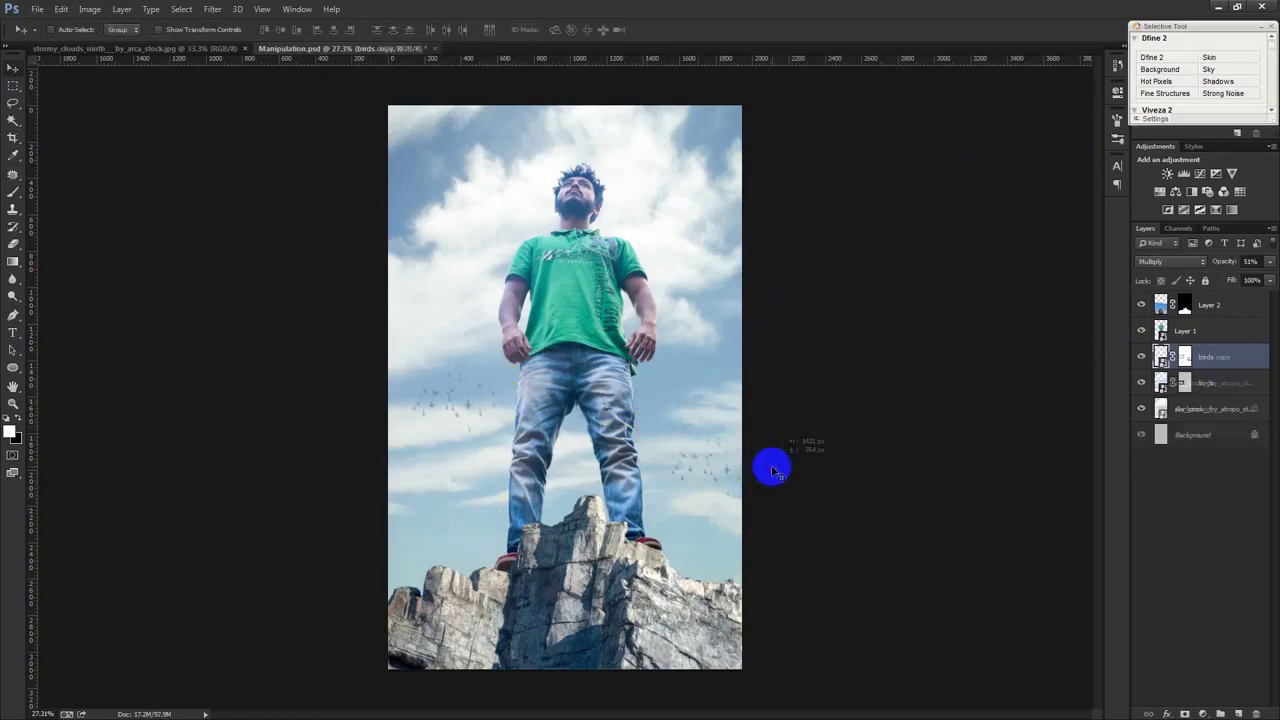
{"action": "key", "text": "ctrl+t"}
{"action": "mouse_move", "coordinate": [802, 421]}
{"action": "left_mouse_down"}
{"action": "mouse_move", "coordinate": [717, 477]}
{"action": "mouse_move", "coordinate": [802, 527]}
{"action": "mouse_move", "coordinate": [789, 354]}
{"action": "mouse_move", "coordinate": [814, 513]}
{"action": "left_mouse_up"}
{"action": "key", "text": "Return"}
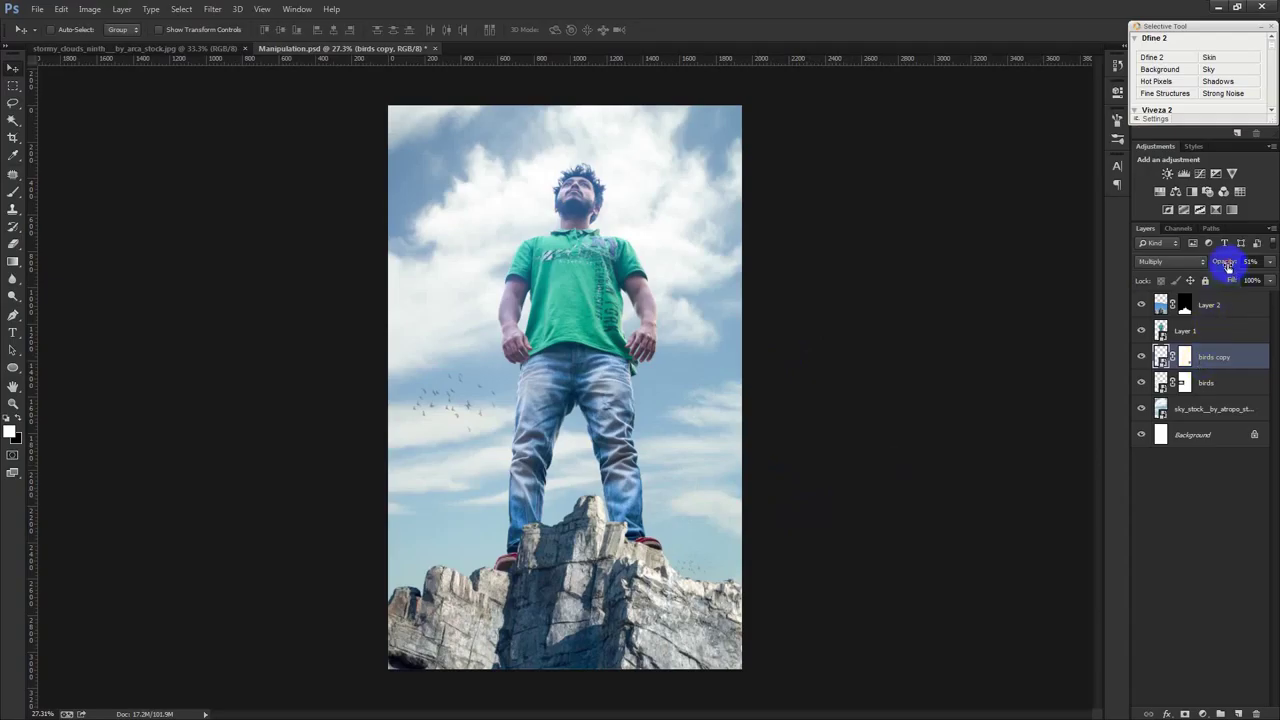
{"action": "mouse_move", "coordinate": [969, 411]}
{"action": "left_mouse_down"}
{"action": "mouse_move", "coordinate": [982, 412]}
{"action": "mouse_move", "coordinate": [939, 542]}
{"action": "mouse_move", "coordinate": [889, 157]}
{"action": "mouse_move", "coordinate": [950, 108]}
{"action": "mouse_move", "coordinate": [934, 126]}
{"action": "left_mouse_up"}
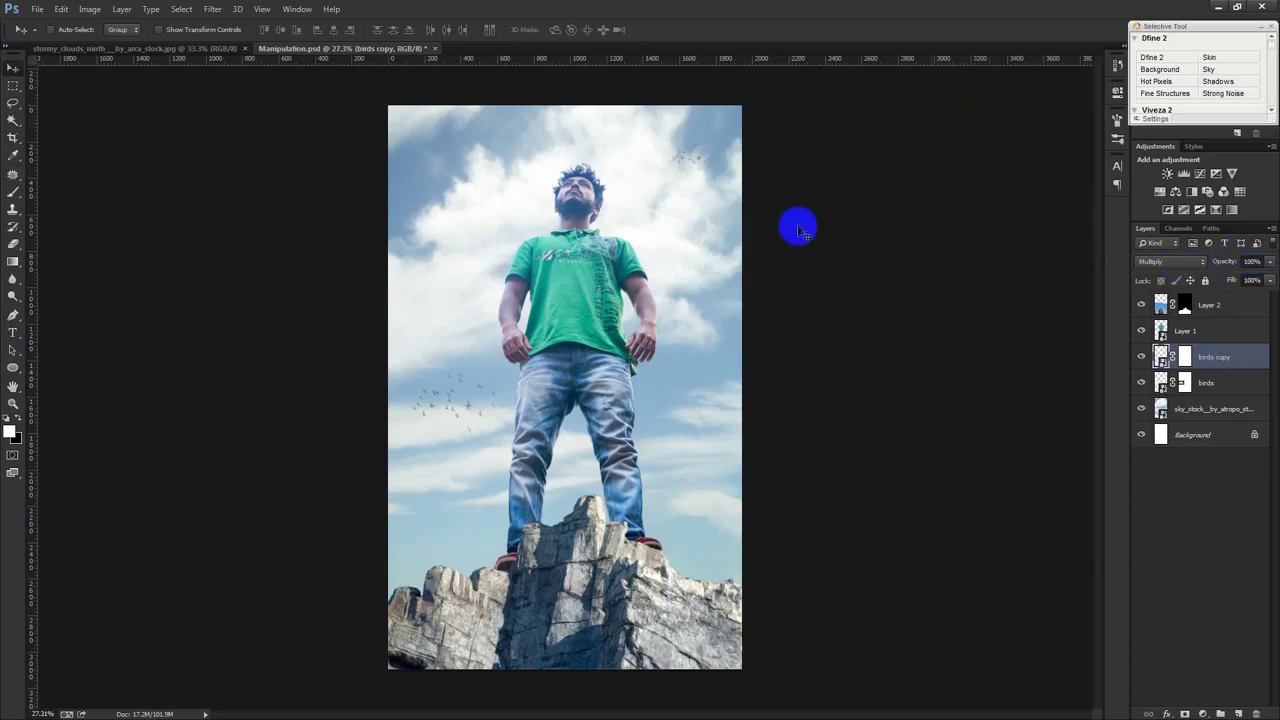
{"action": "left_click_drag", "start_coordinate": [700, 100], "coordinate": [677, 177]}
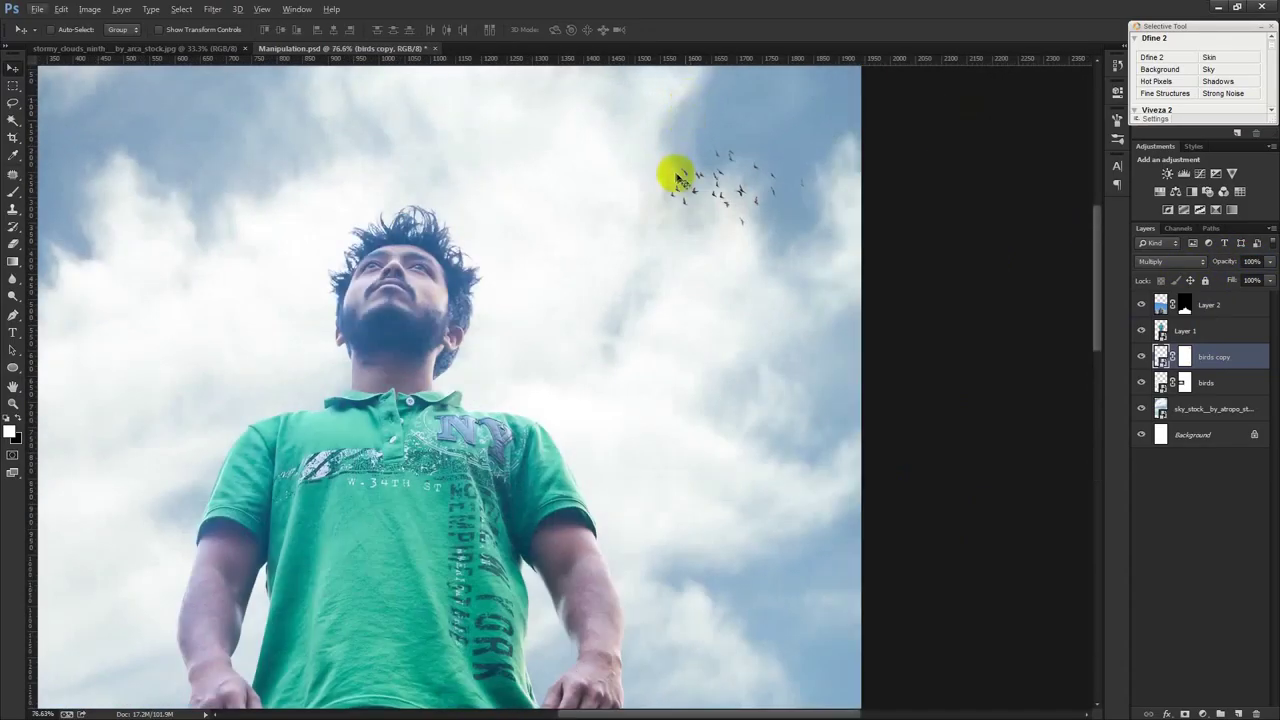
- Paint a short stroke on the birds copy mask near the upper-right flock
{"action": "left_click", "coordinate": [14, 195]}
{"action": "left_click_drag", "start_coordinate": [684, 251], "coordinate": [694, 223]}
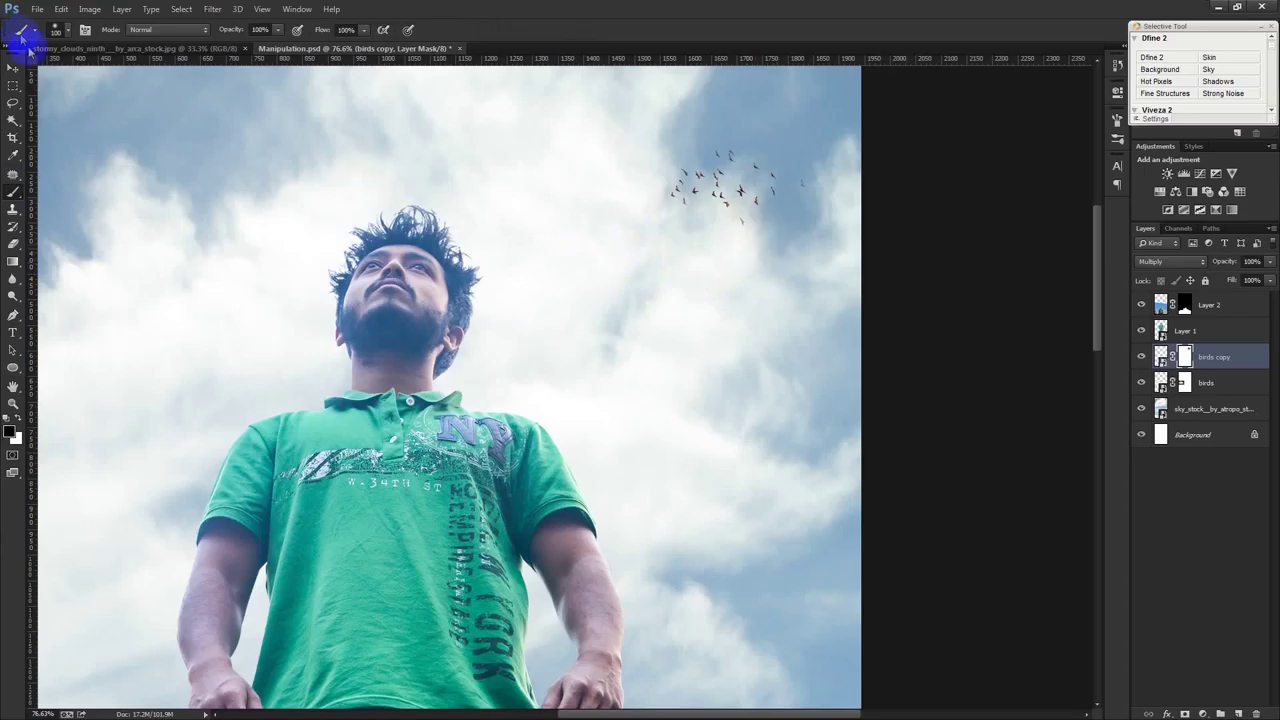
{"action": "left_click", "coordinate": [20, 71]}
- Darken the birds copy mask with a Curves adjustment to fade the flock, then shift it down-left
{"action": "key", "text": "ctrl+m"}
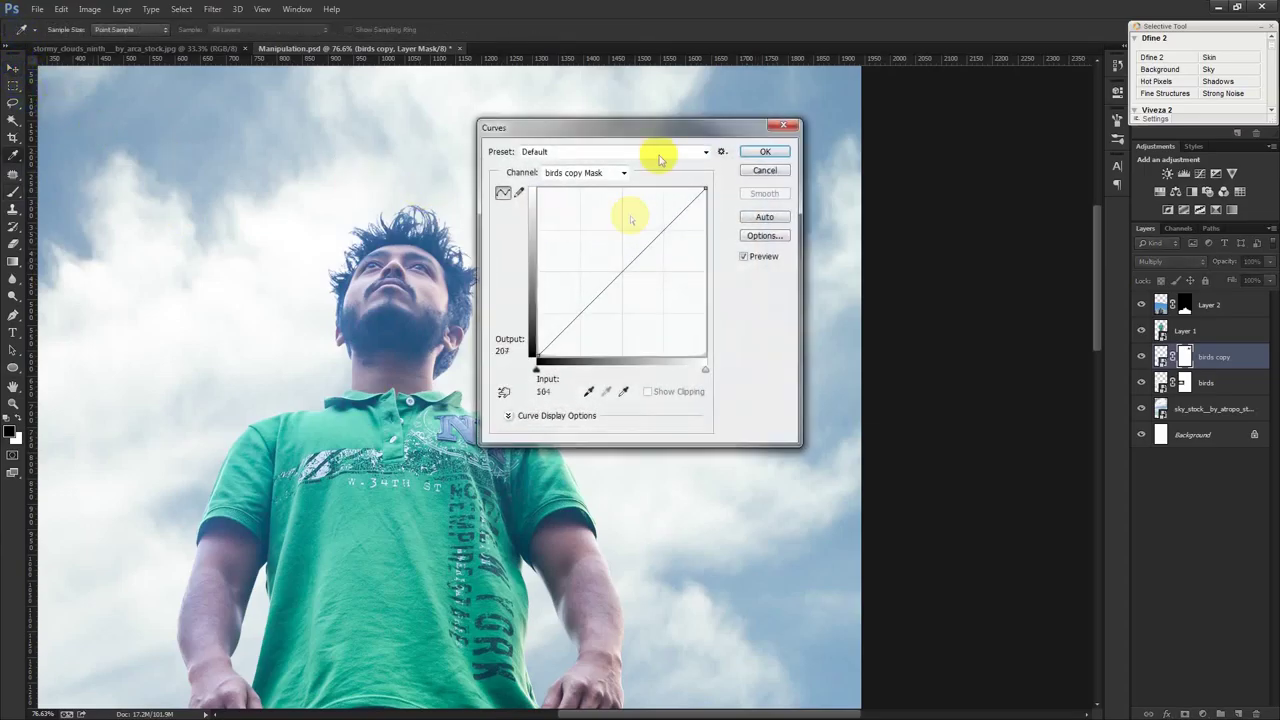
{"action": "left_click_drag", "start_coordinate": [646, 143], "coordinate": [615, 289]}
{"action": "mouse_move", "coordinate": [600, 409]}
{"action": "left_mouse_down"}
{"action": "mouse_move", "coordinate": [563, 389]}
{"action": "mouse_move", "coordinate": [618, 418]}
{"action": "left_mouse_up"}
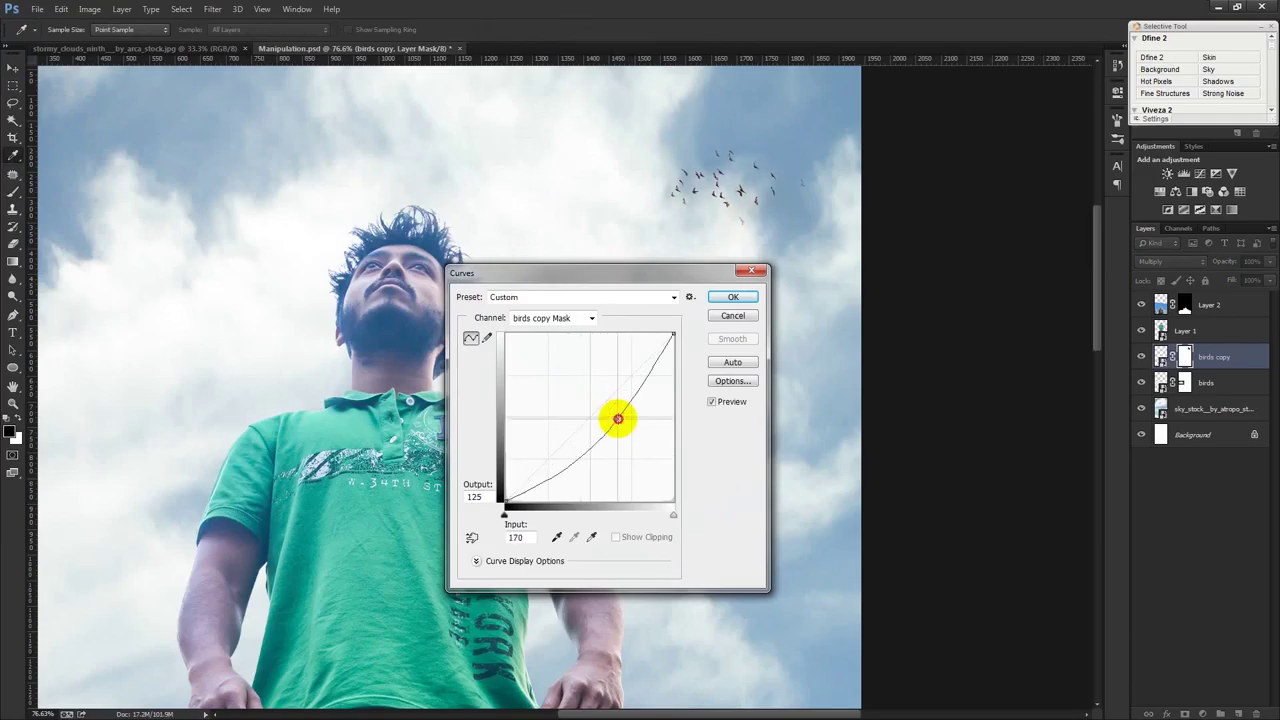
{"action": "left_click", "coordinate": [733, 297]}
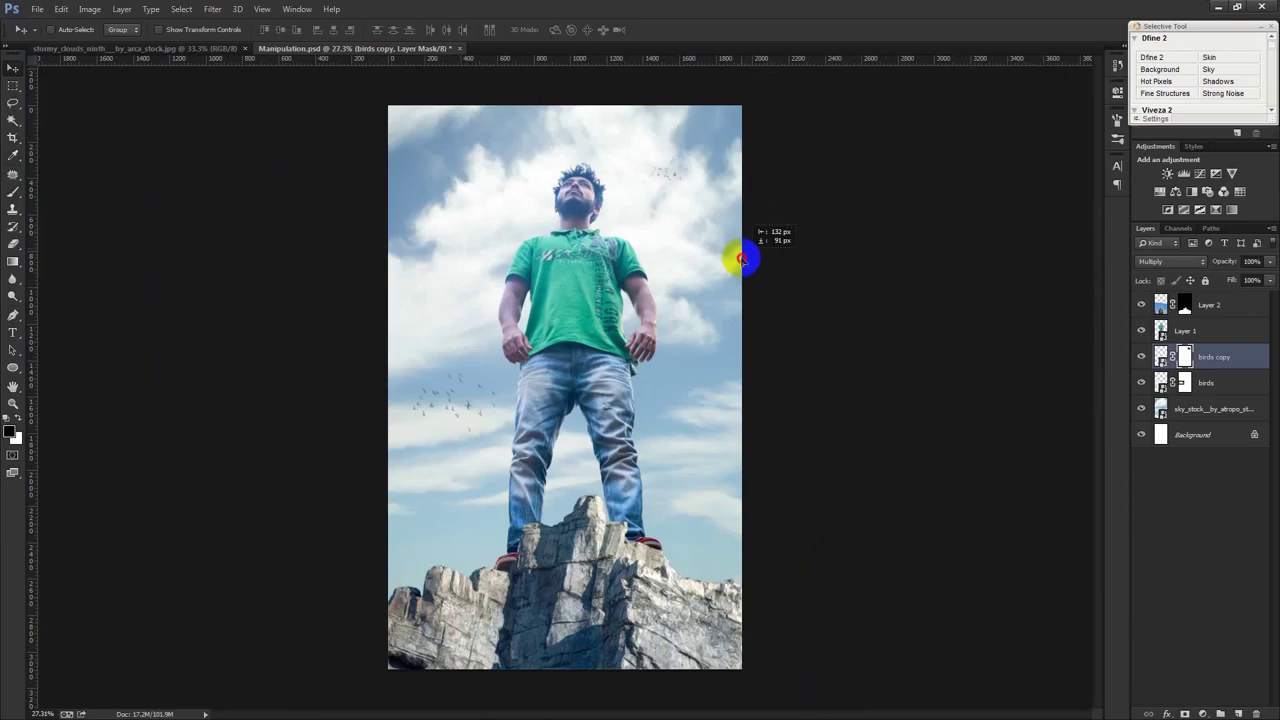
{"action": "left_click_drag", "start_coordinate": [772, 237], "coordinate": [766, 288]}
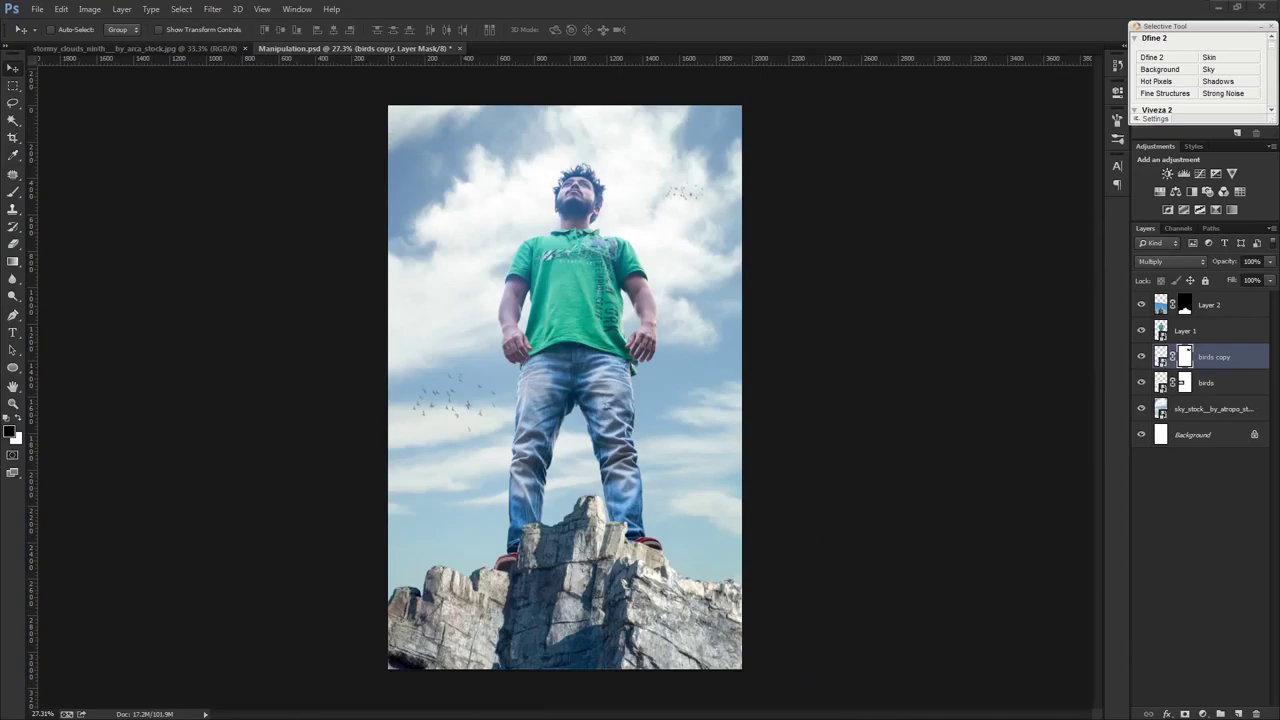
- Paste the fire as Fire 3 below the birds, behind the legs, enlarged about 182%
{"action": "left_click", "coordinate": [783, 408]}
{"action": "key", "text": "ctrl+v"}
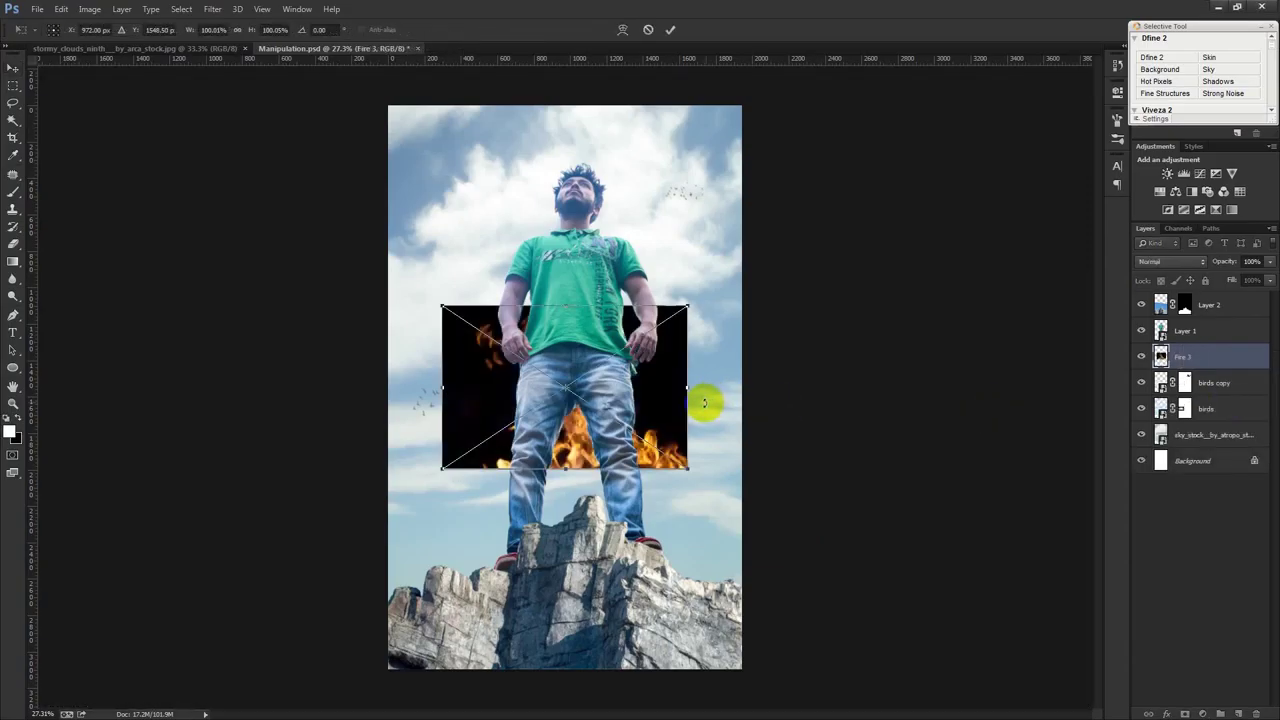
{"action": "left_click_drag", "start_coordinate": [1212, 363], "coordinate": [1195, 420]}
{"action": "left_click_drag", "start_coordinate": [851, 463], "coordinate": [906, 573]}
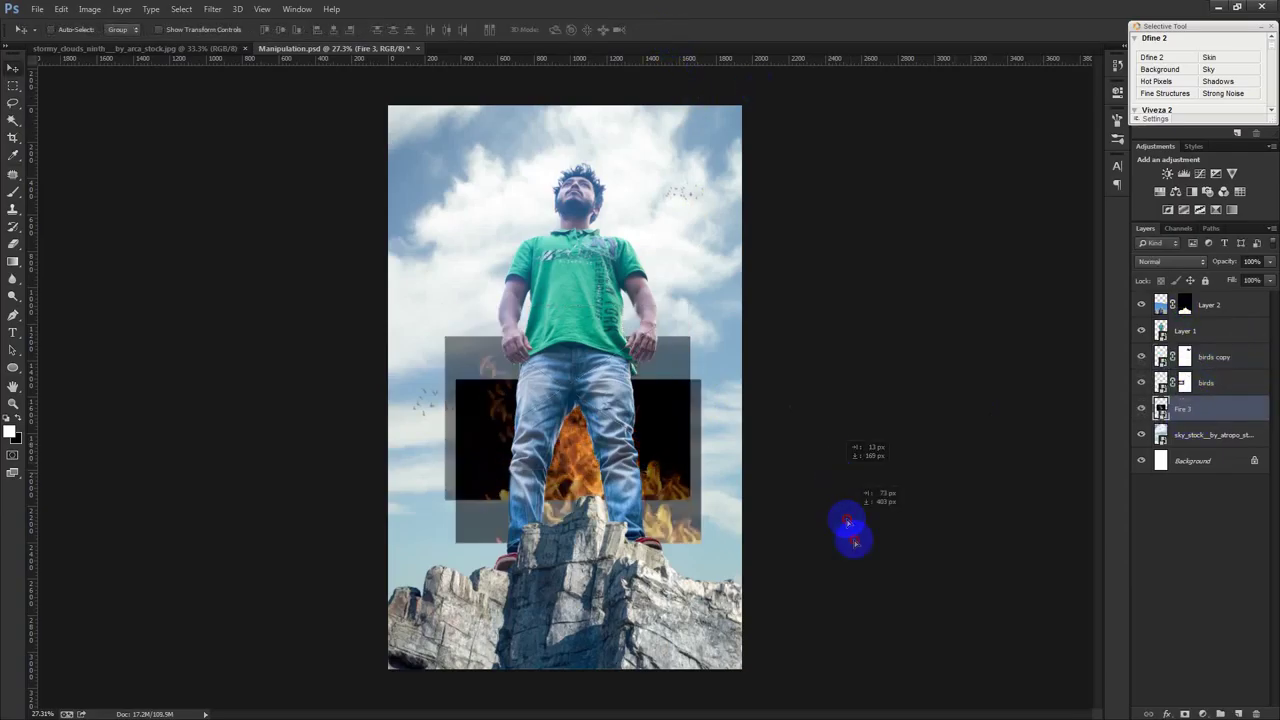
{"action": "key", "text": "ctrl+t"}
{"action": "mouse_move", "coordinate": [749, 463]}
{"action": "left_mouse_down"}
{"action": "mouse_move", "coordinate": [863, 443]}
{"action": "mouse_move", "coordinate": [800, 485]}
{"action": "mouse_move", "coordinate": [729, 397]}
{"action": "mouse_move", "coordinate": [686, 417]}
{"action": "mouse_move", "coordinate": [743, 428]}
{"action": "mouse_move", "coordinate": [751, 391]}
{"action": "left_mouse_up"}
{"action": "key", "text": "Return"}
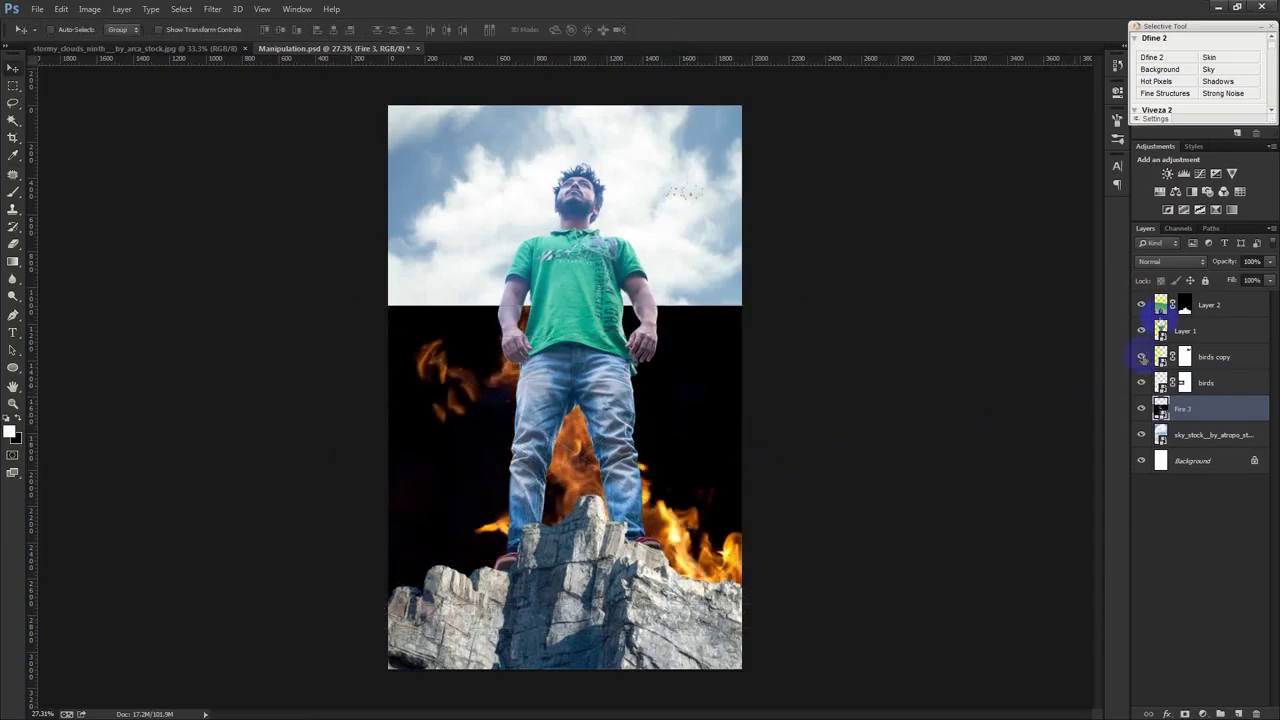
- Set Fire 3's blend mode to Screen and select the sky_stock layer
{"action": "left_click", "coordinate": [1150, 262]}
{"action": "left_click", "coordinate": [1150, 375]}
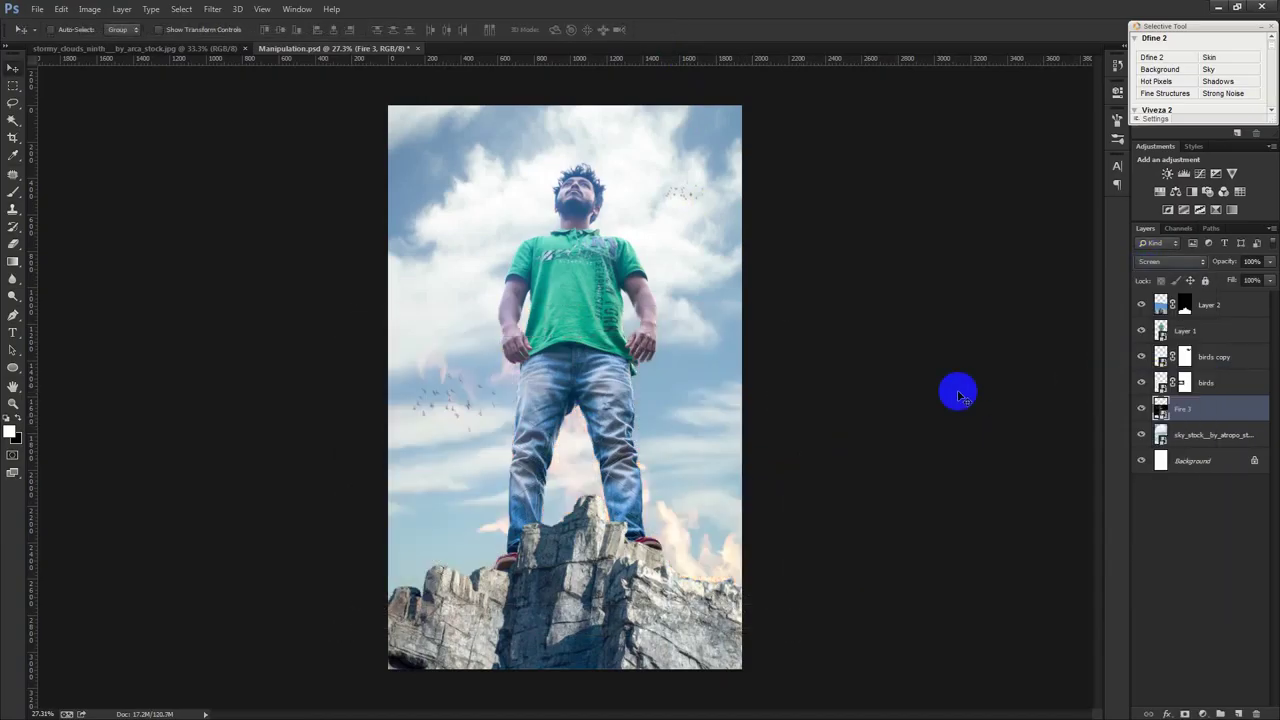
{"action": "left_click", "coordinate": [1205, 435]}
{"action": "left_click", "coordinate": [1203, 714]}
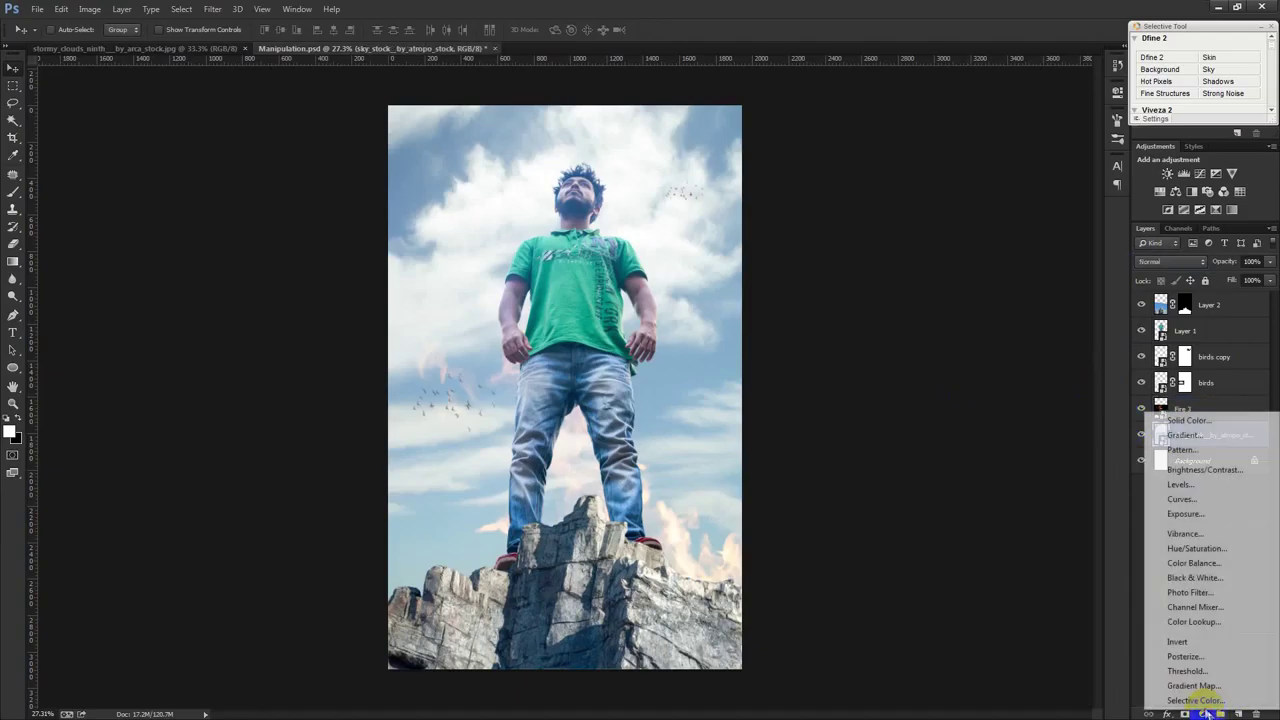
- Add a Gradient Fill above the sky using a transparent preset, Radial style, reversed
{"action": "left_click", "coordinate": [1182, 435]}
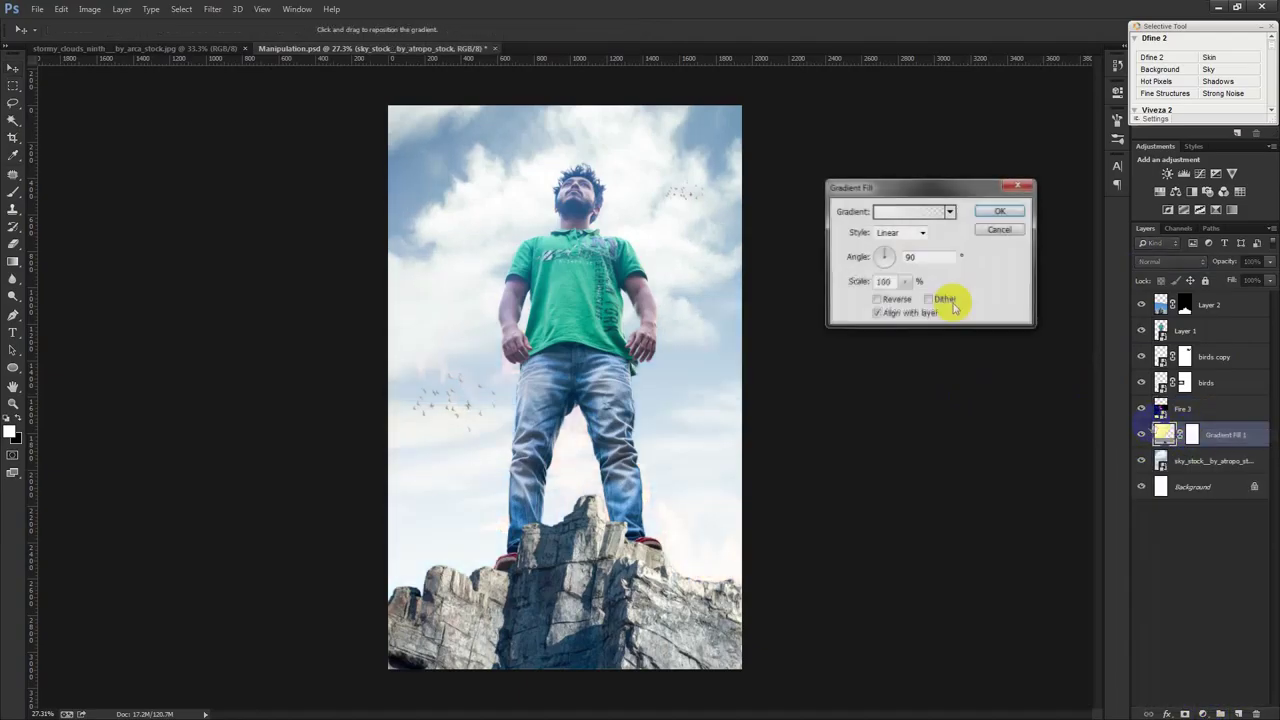
{"action": "left_click", "coordinate": [950, 212]}
{"action": "left_click", "coordinate": [890, 241]}
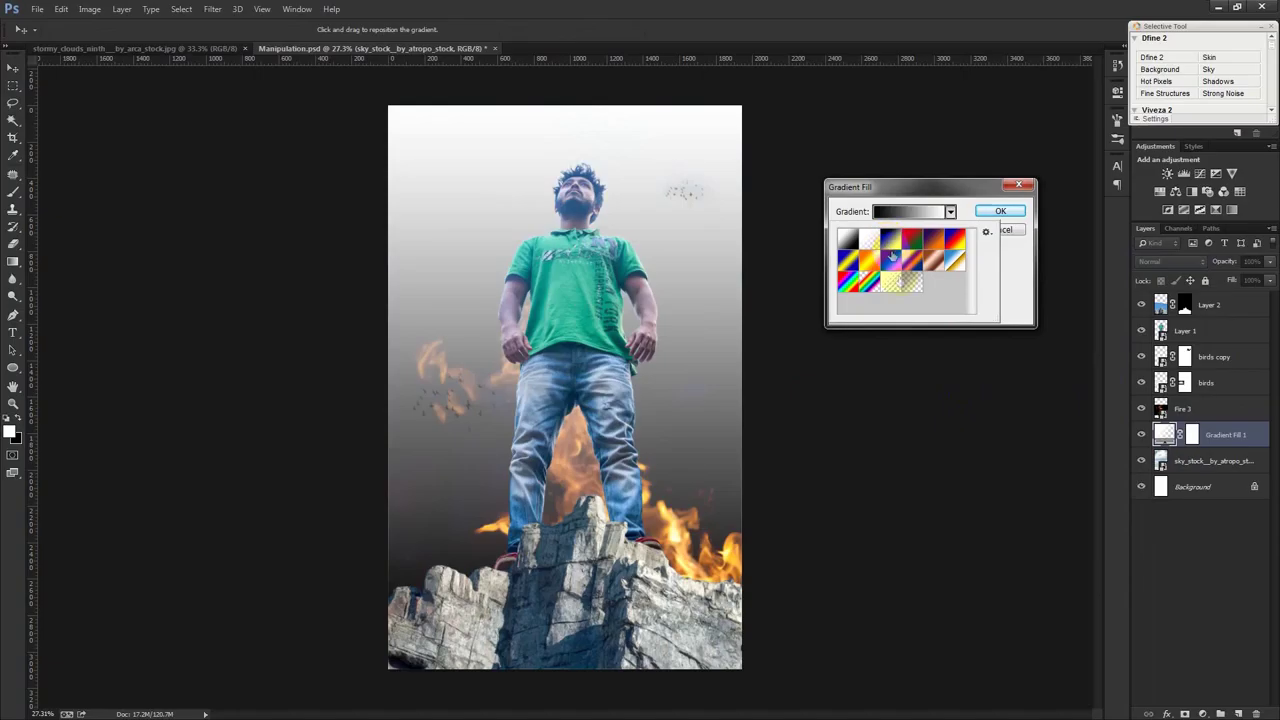
{"action": "left_click", "coordinate": [910, 283]}
{"action": "left_click", "coordinate": [907, 212]}
{"action": "left_click", "coordinate": [909, 234]}
{"action": "left_click", "coordinate": [905, 257]}
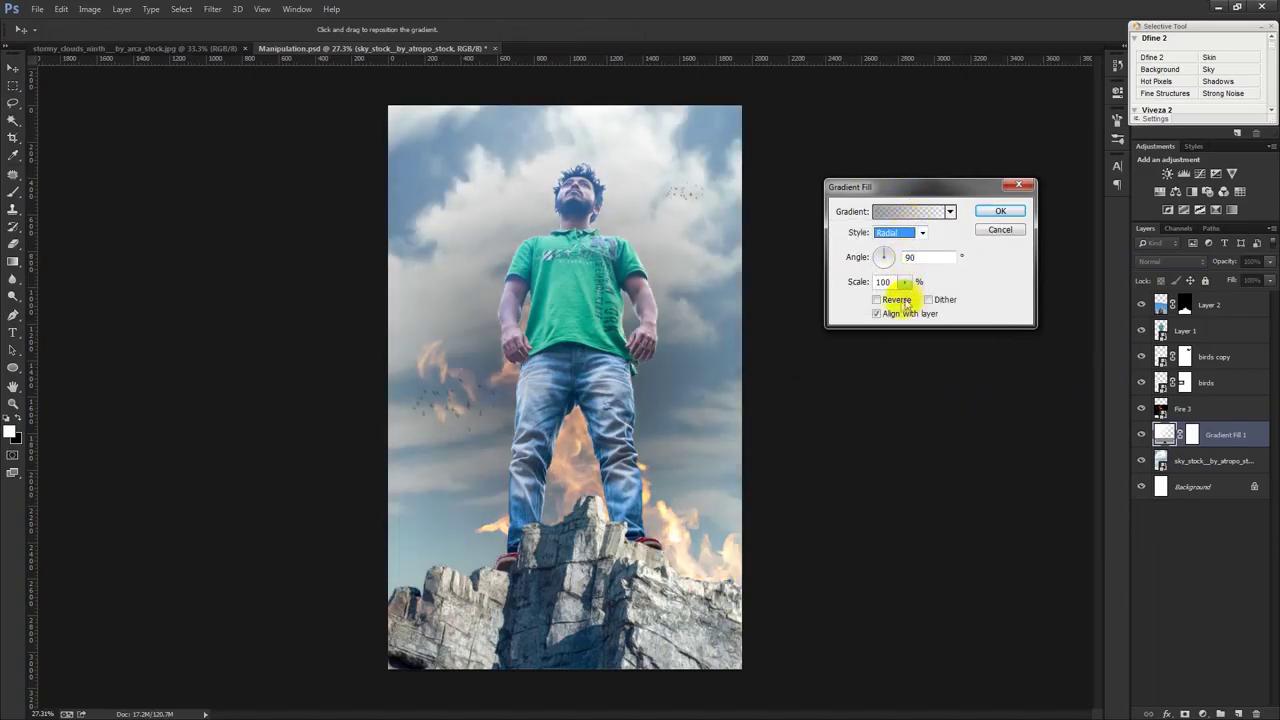
{"action": "left_click", "coordinate": [897, 300]}
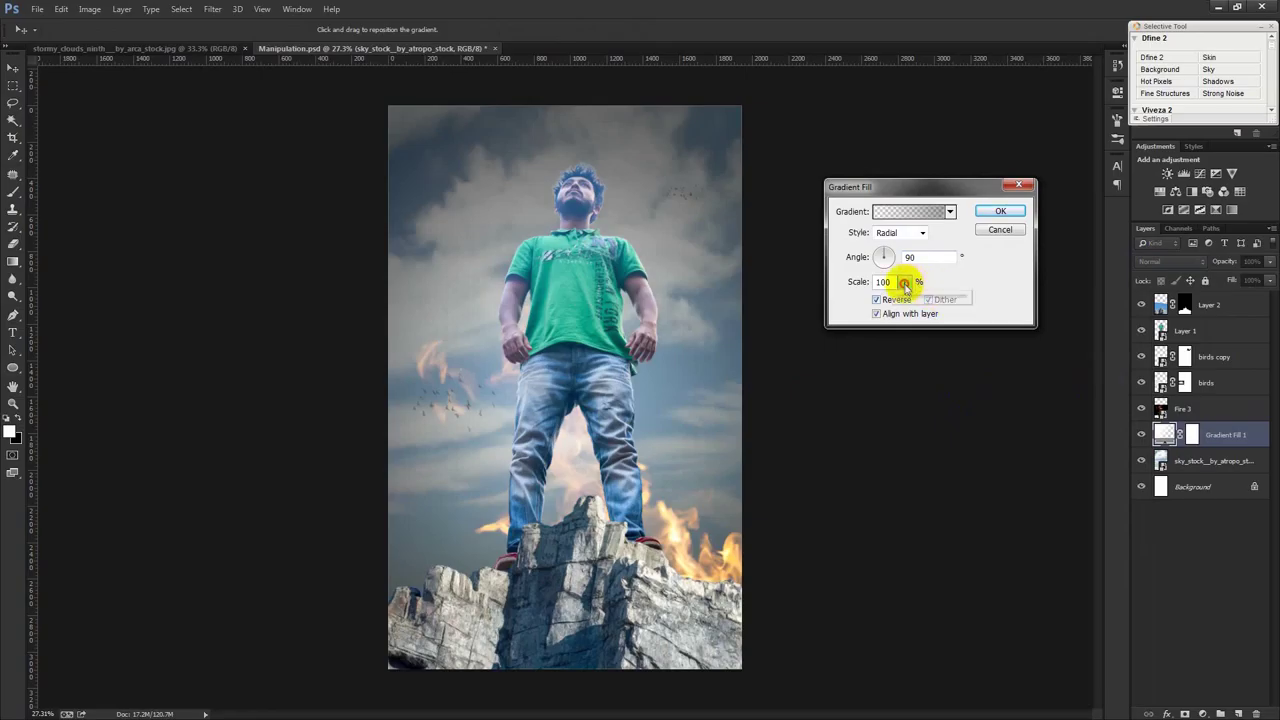
- Set the gradient to 199% scale and 63.43° angle, confirm, and toggle its visibility to compare
{"action": "left_click_drag", "start_coordinate": [904, 282], "coordinate": [930, 290]}
{"action": "left_click_drag", "start_coordinate": [700, 343], "coordinate": [661, 238]}
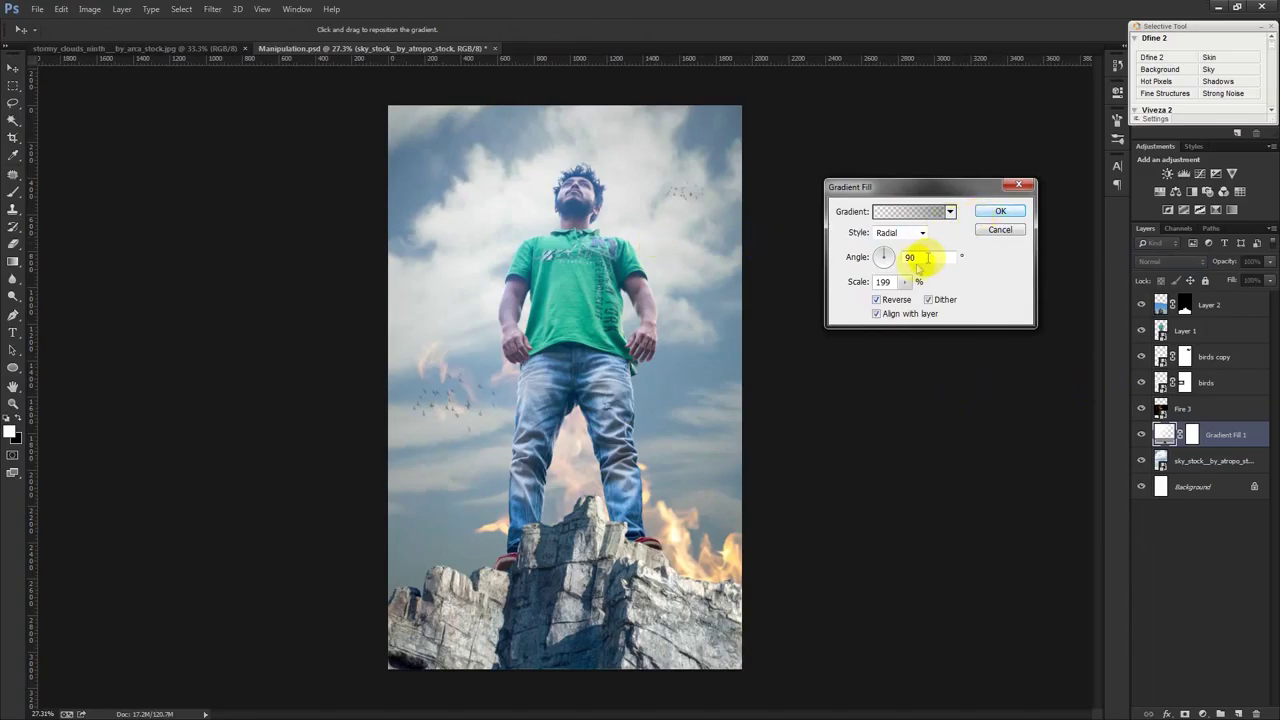
{"action": "left_click", "coordinate": [886, 257]}
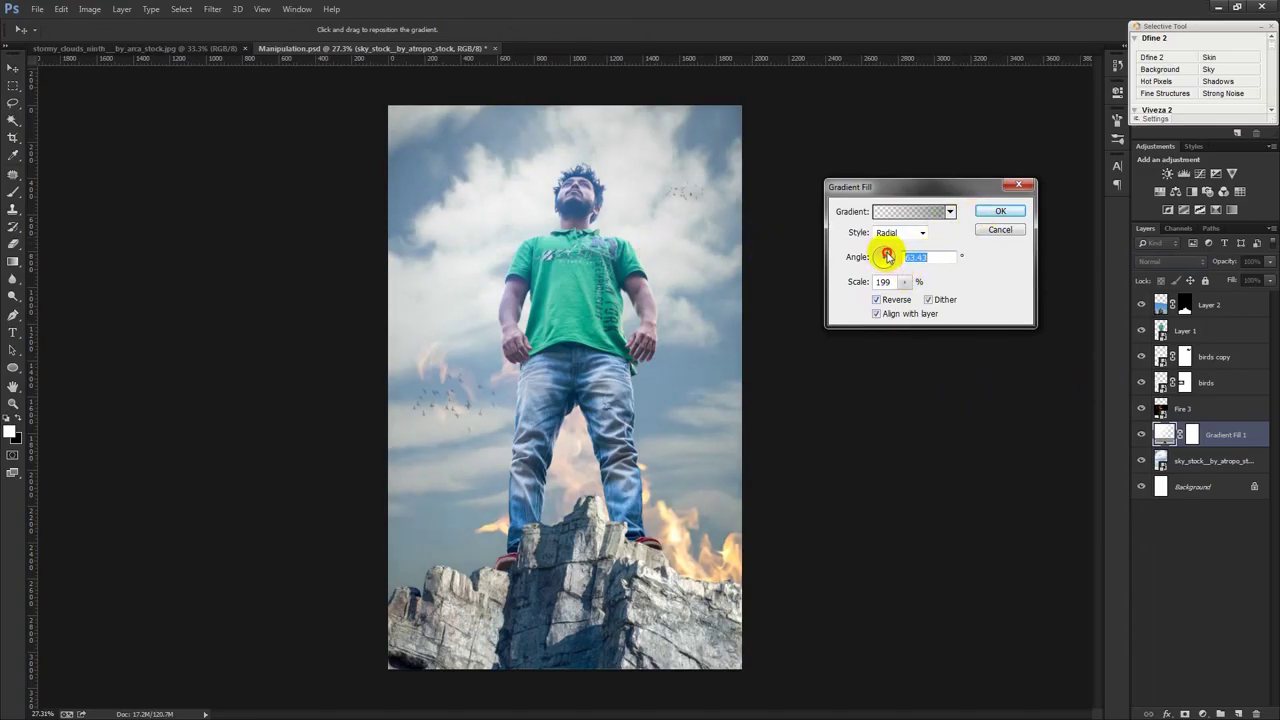
{"action": "left_click", "coordinate": [1000, 213]}
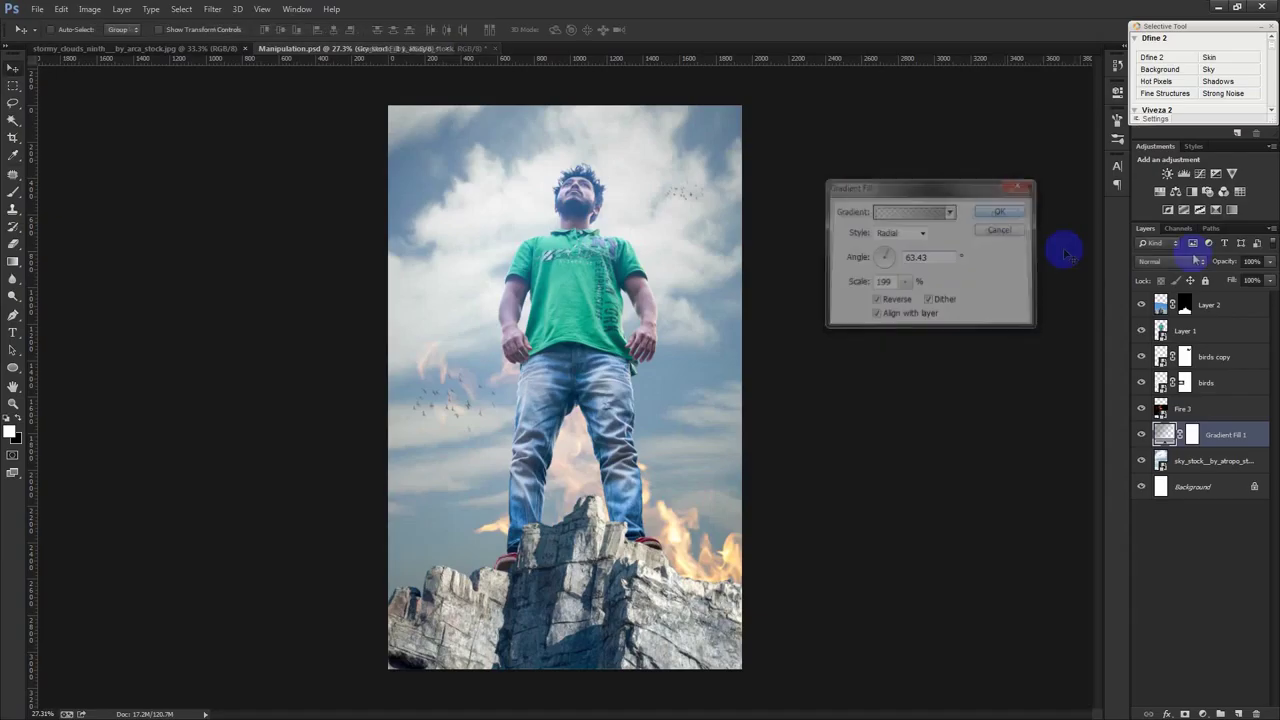
{"action": "left_click", "coordinate": [1142, 435]}
{"action": "left_click", "coordinate": [1142, 435]}
{"action": "left_click", "coordinate": [1183, 440]}
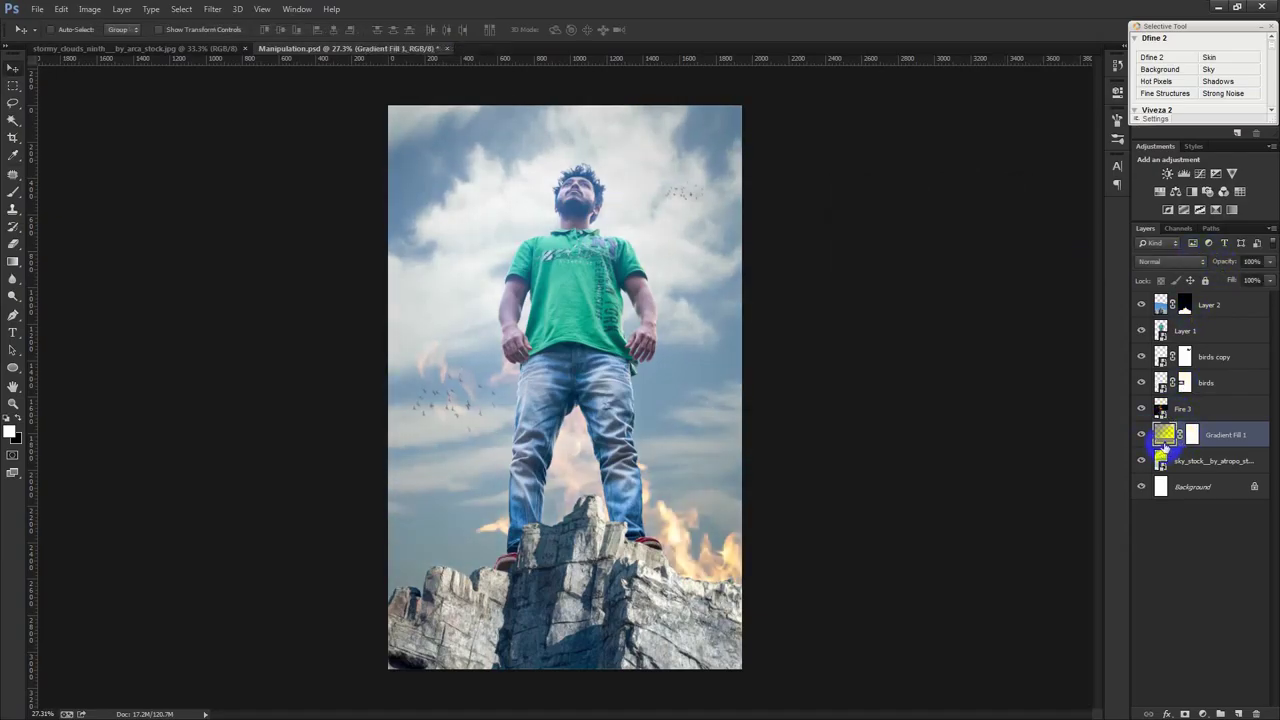
{"action": "left_click_drag", "start_coordinate": [1165, 445], "coordinate": [785, 360]}
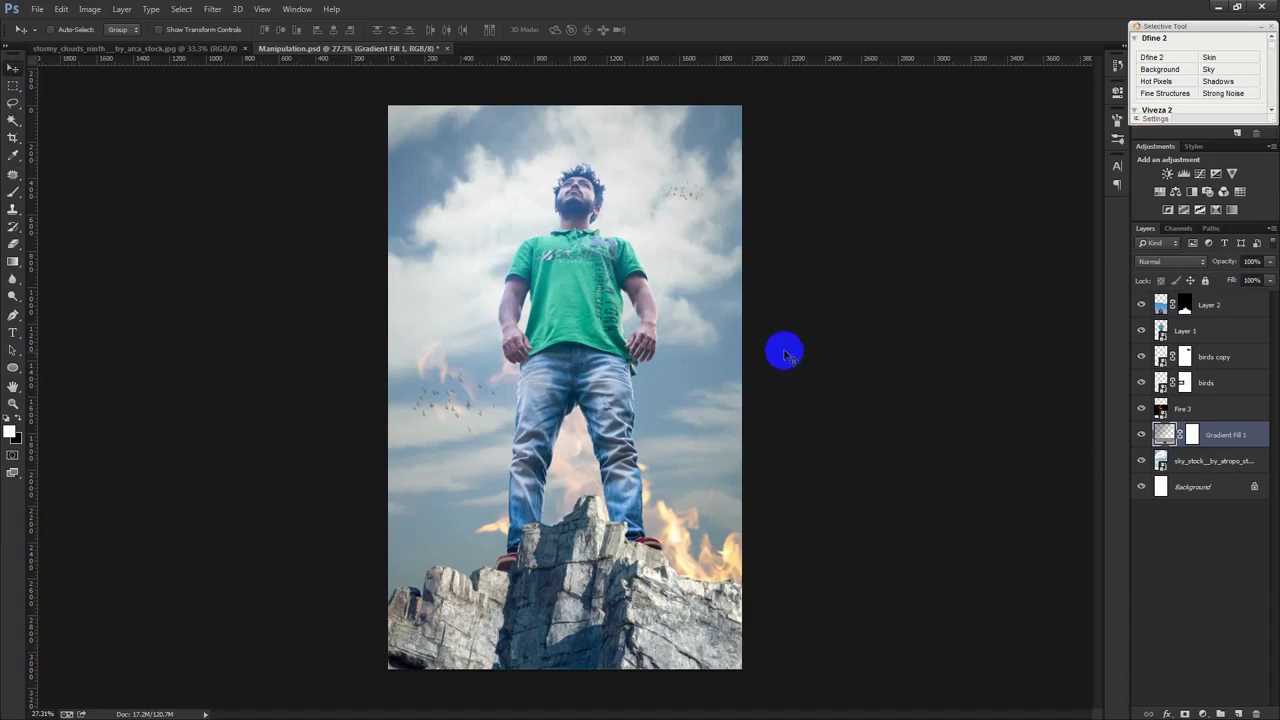
- Move the birds flock lower and place both bird layers below Gradient Fill 1
{"action": "left_click", "coordinate": [1212, 413]}
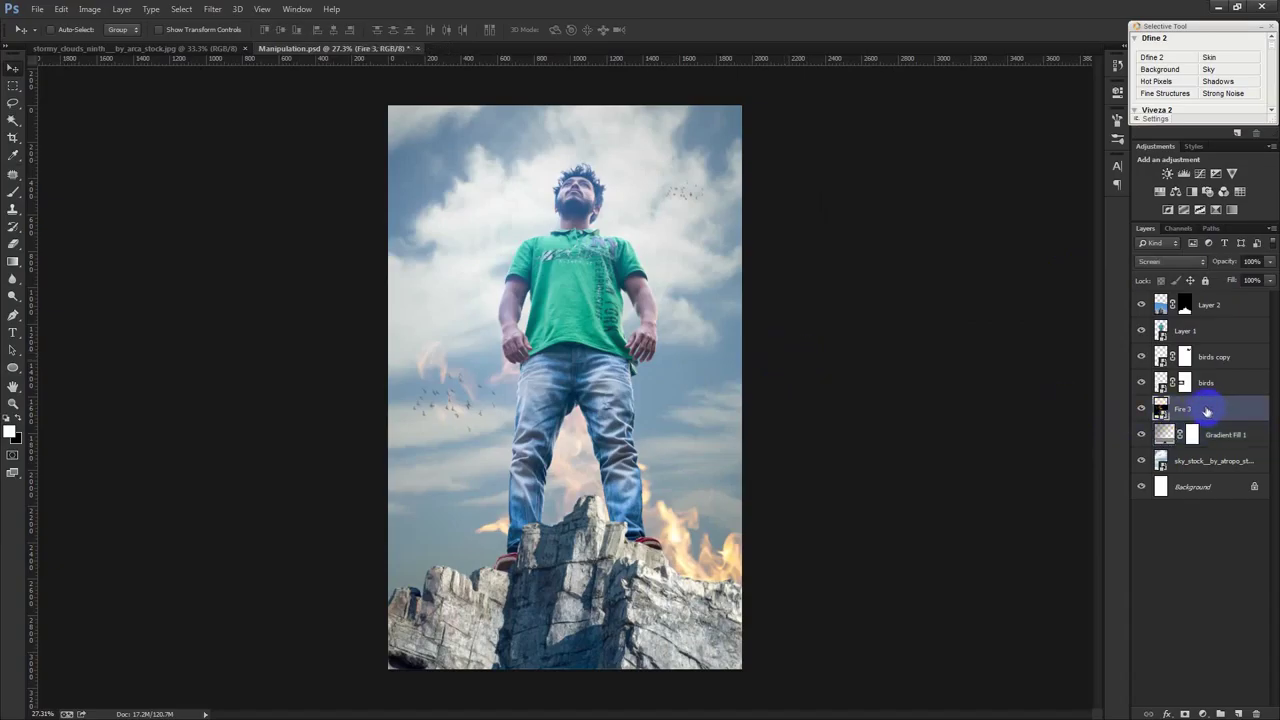
{"action": "left_click", "coordinate": [1210, 398]}
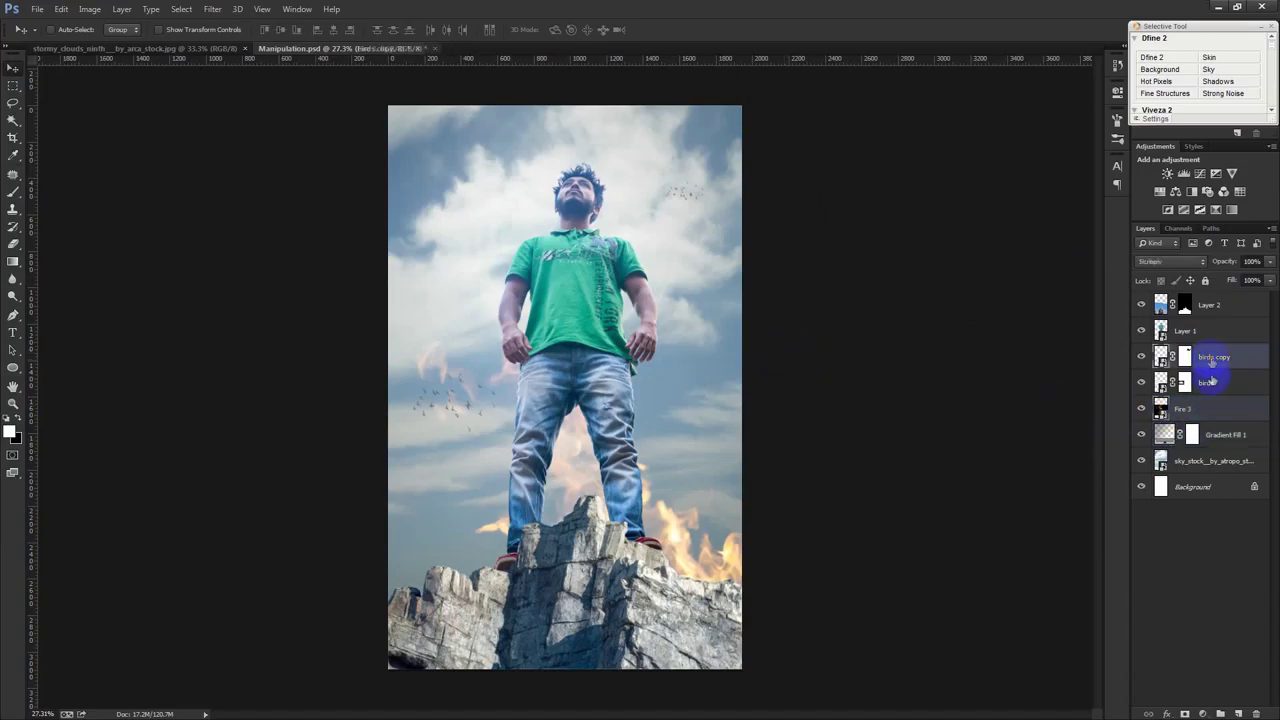
{"action": "mouse_move", "coordinate": [889, 428]}
{"action": "left_mouse_down"}
{"action": "mouse_move", "coordinate": [878, 236]}
{"action": "mouse_move", "coordinate": [914, 335]}
{"action": "mouse_move", "coordinate": [857, 541]}
{"action": "mouse_move", "coordinate": [858, 530]}
{"action": "left_mouse_up"}
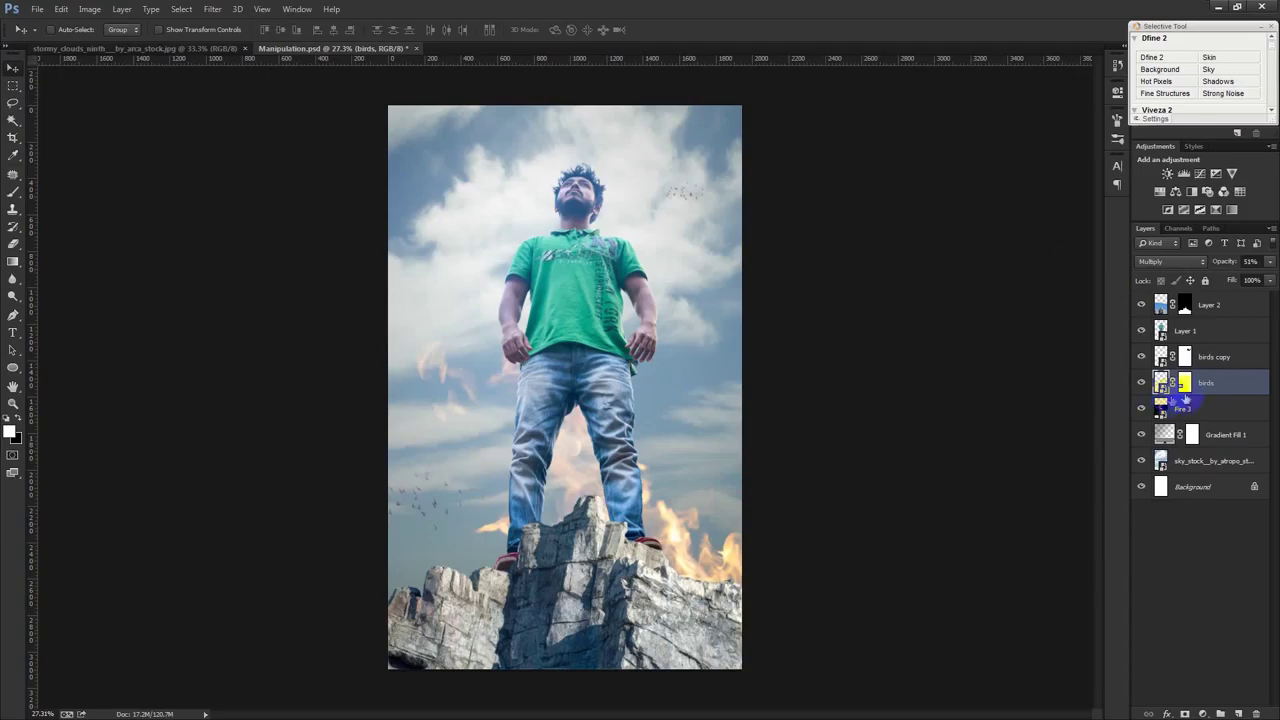
{"action": "left_click", "coordinate": [1207, 368], "text": "shift"}
{"action": "left_click_drag", "start_coordinate": [1207, 368], "coordinate": [1216, 448]}
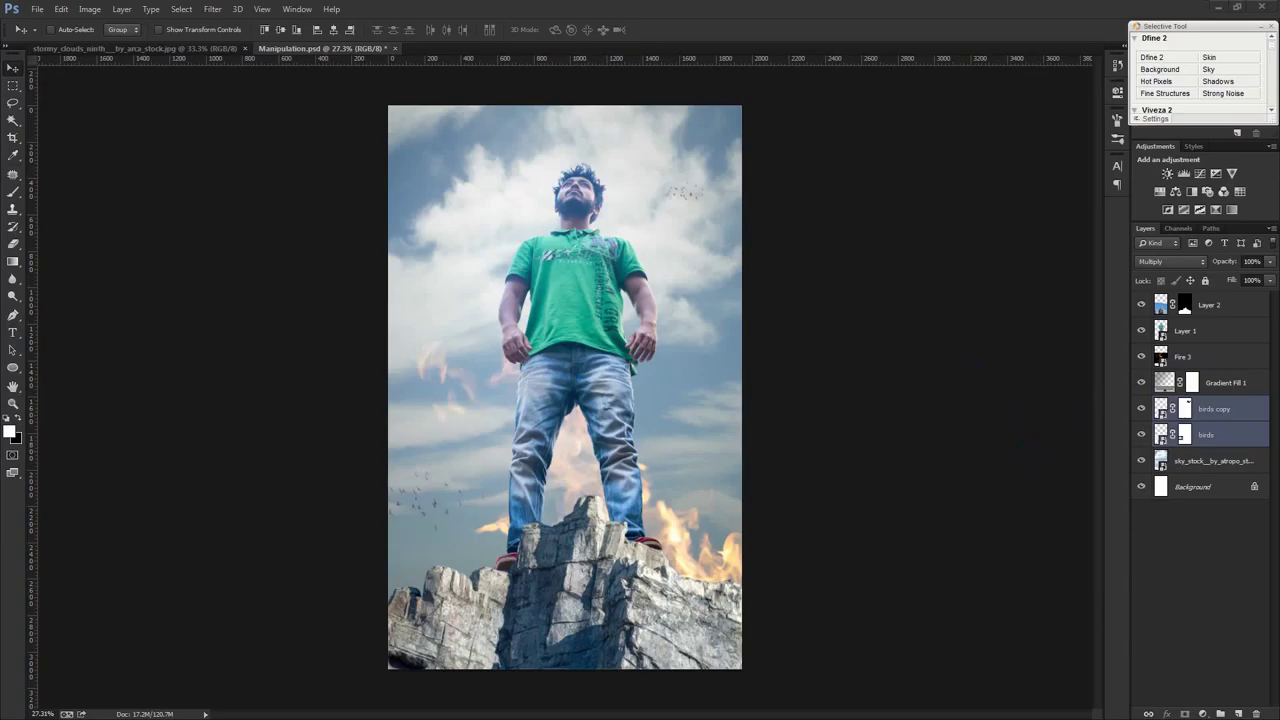
- Dismiss the not-enough-memory error, save the composite, and close the stormy clouds document
{"action": "left_click", "coordinate": [697, 281]}
{"action": "key", "text": "ctrl+s"}
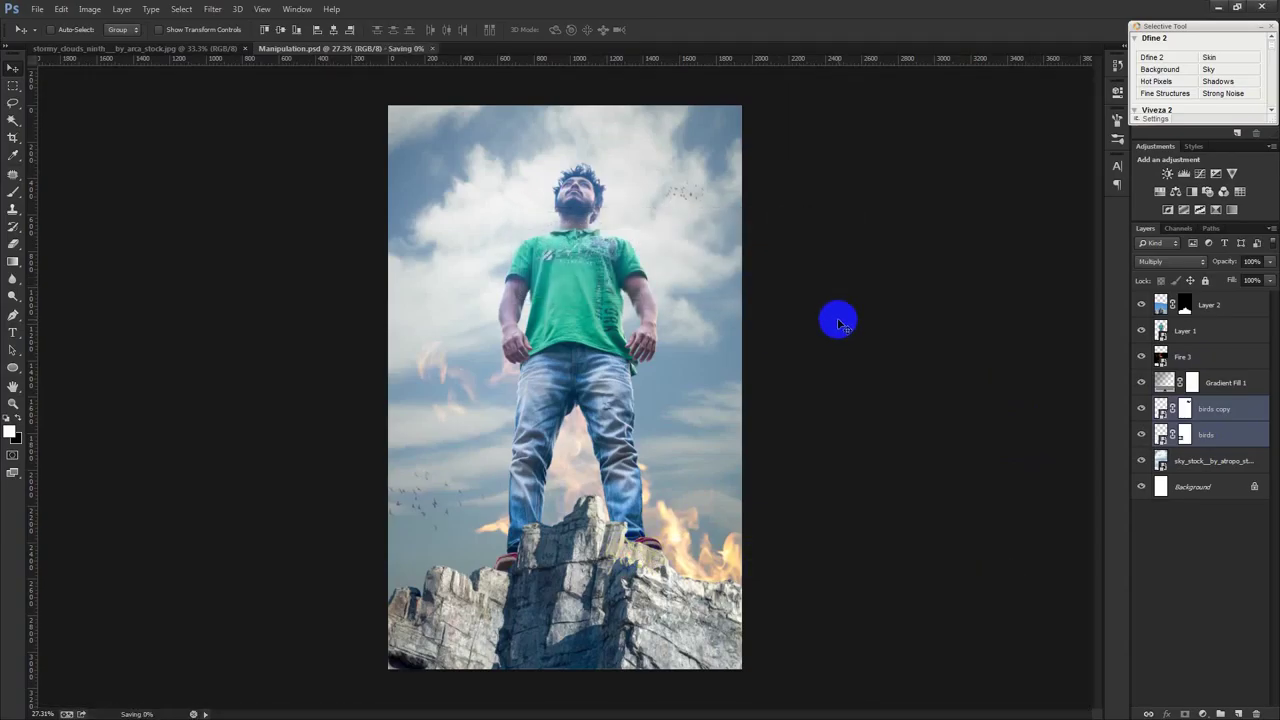
{"action": "left_click", "coordinate": [163, 48]}
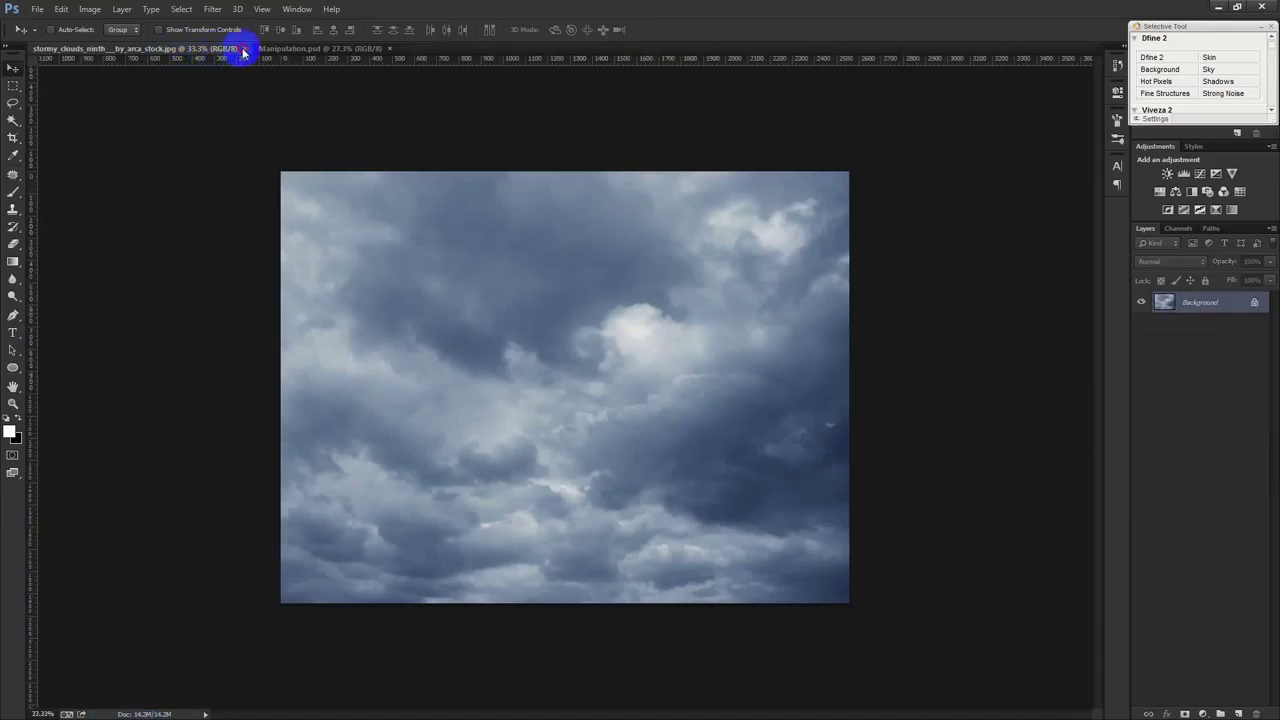
{"action": "left_click", "coordinate": [243, 49]}
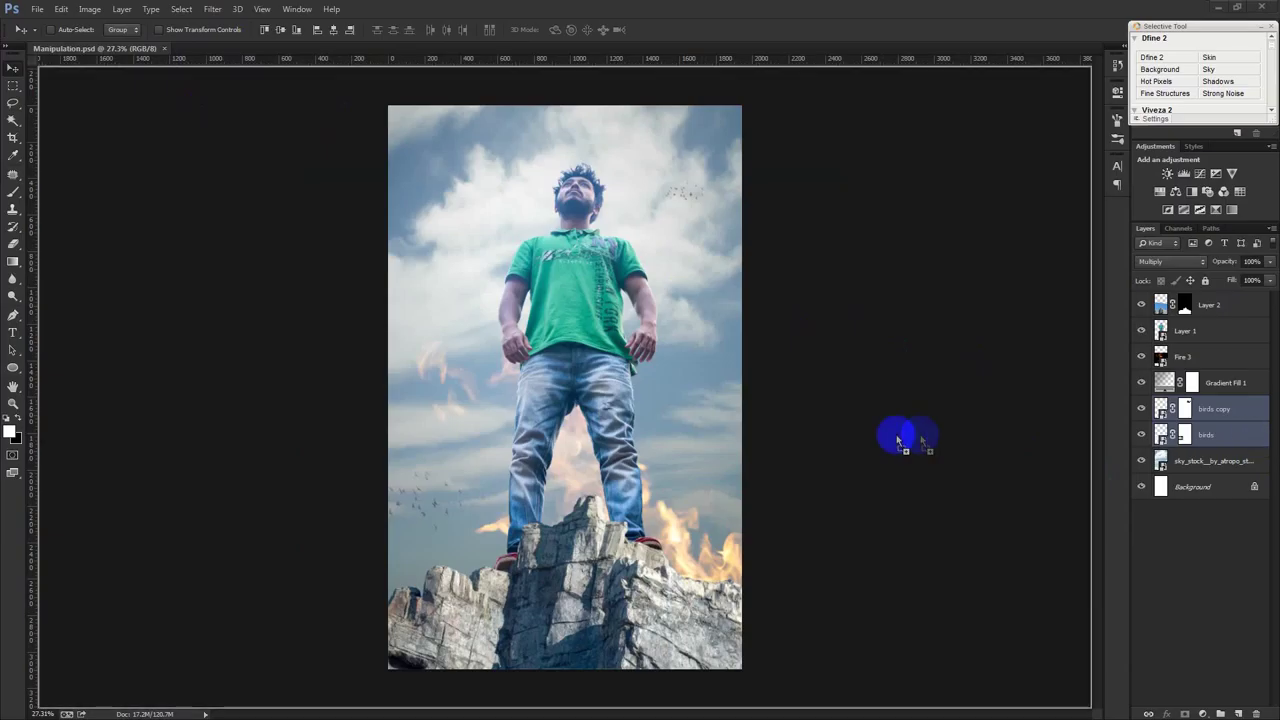
- Duplicate Fire 3, move the copy to the top of the stack and down onto the rock
{"action": "left_click", "coordinate": [1189, 362]}
{"action": "key", "text": "ctrl+j"}
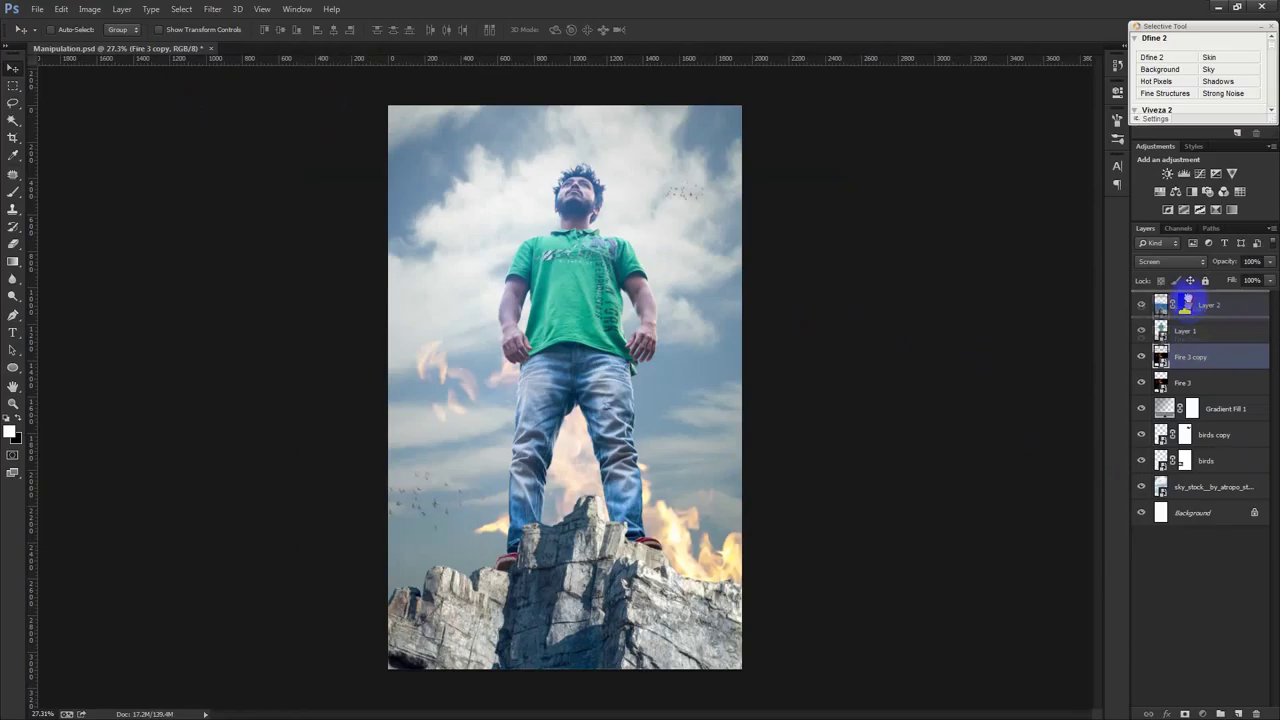
{"action": "left_click_drag", "start_coordinate": [1217, 352], "coordinate": [1190, 298]}
{"action": "left_click_drag", "start_coordinate": [923, 418], "coordinate": [832, 530]}
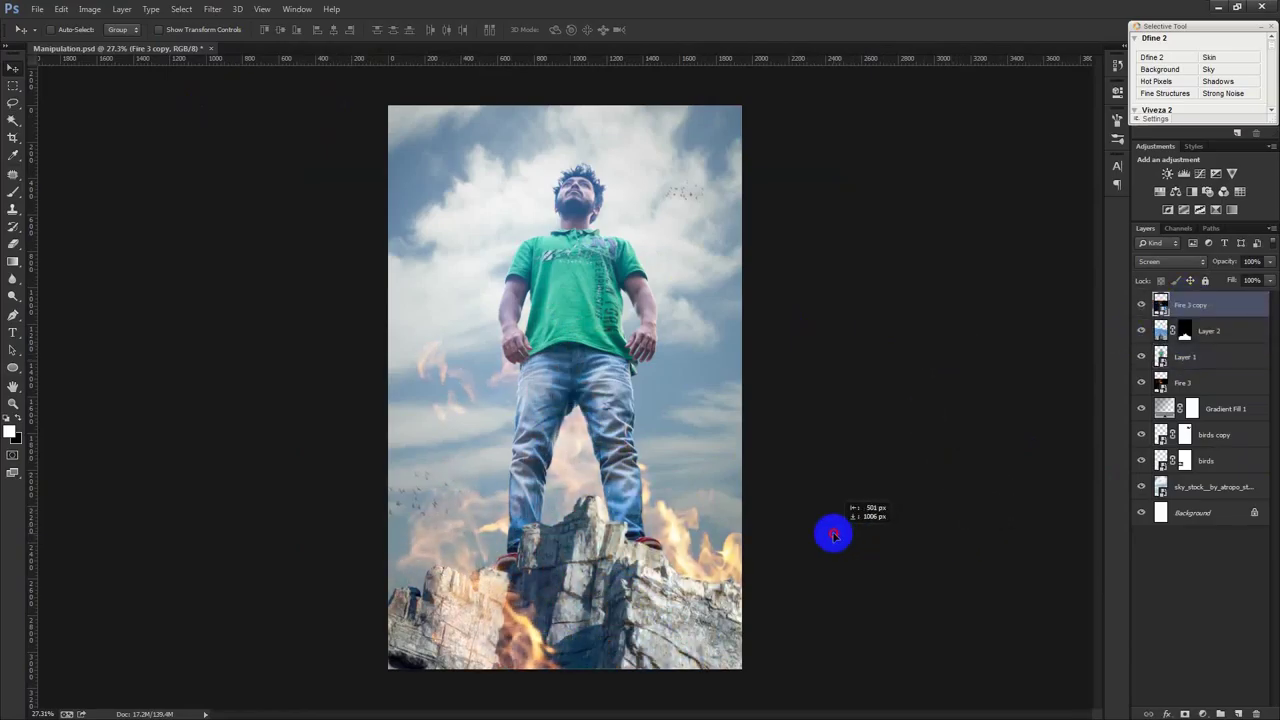
- Flip the fire copy horizontally, shrink and rotate it toward the lower left, and commit
{"action": "key", "text": "ctrl+t"}
{"action": "right_click", "coordinate": [551, 559]}
{"action": "left_click", "coordinate": [596, 528]}
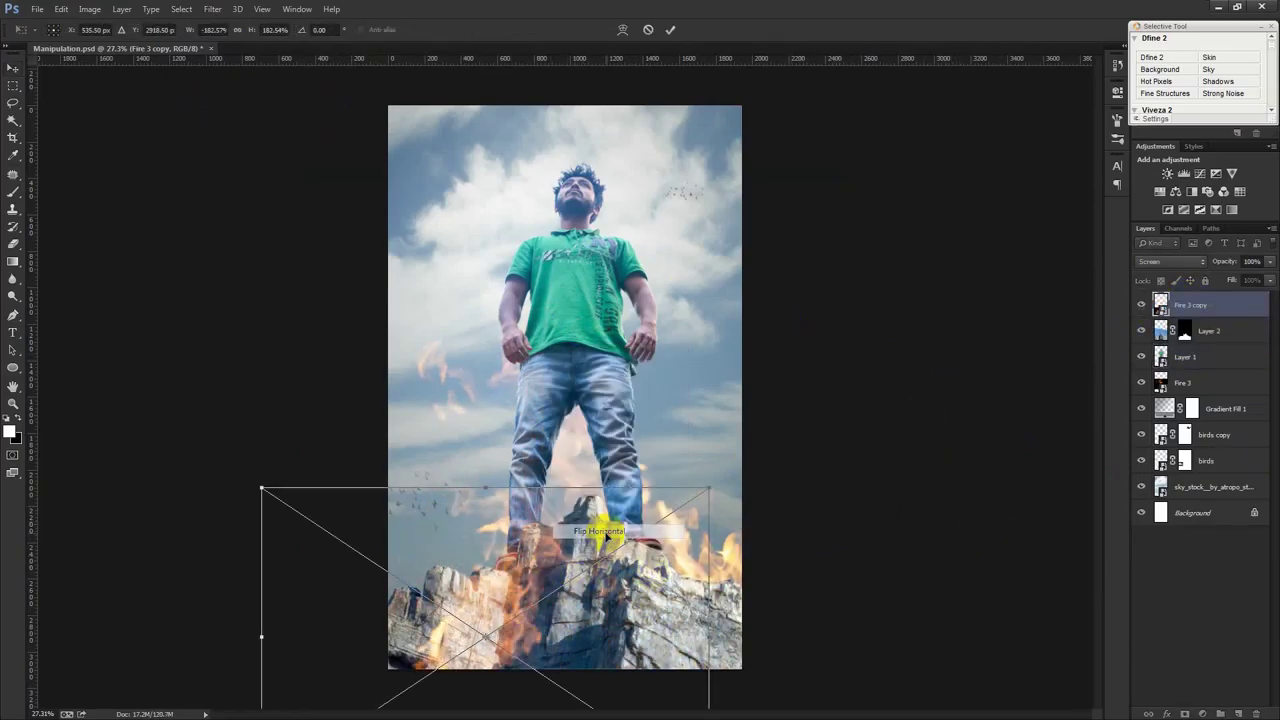
{"action": "mouse_move", "coordinate": [688, 511]}
{"action": "left_mouse_down"}
{"action": "mouse_move", "coordinate": [535, 548]}
{"action": "mouse_move", "coordinate": [575, 548]}
{"action": "mouse_move", "coordinate": [700, 674]}
{"action": "left_mouse_up"}
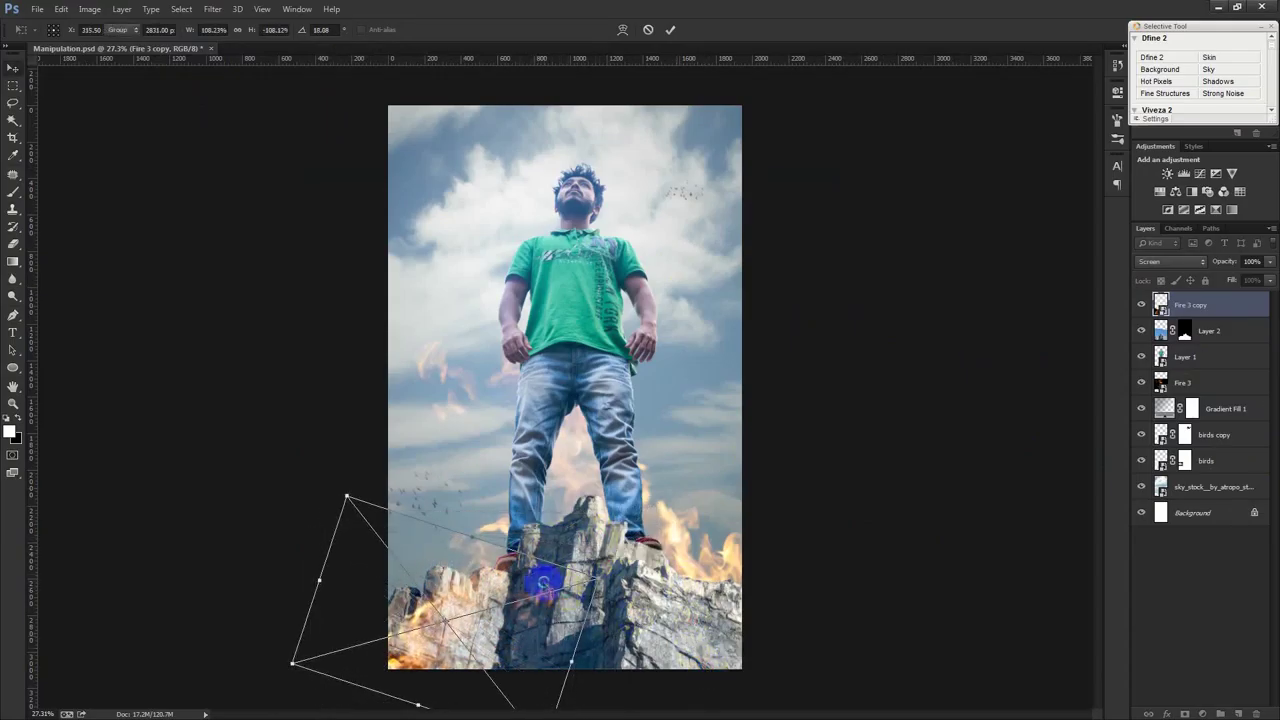
{"action": "double_click", "coordinate": [534, 586]}
{"action": "left_click", "coordinate": [13, 243]}
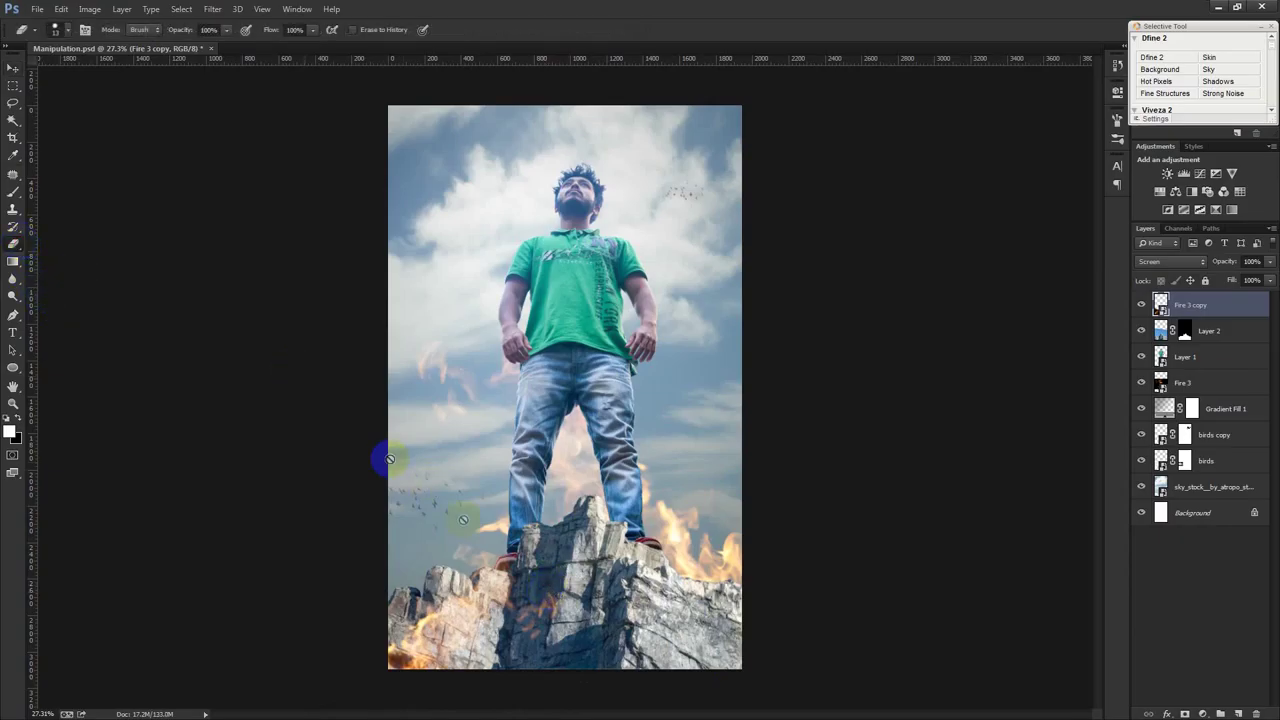
- Rasterize the Fire 3 copy and erase its flames around the man's legs
{"action": "left_click", "coordinate": [13, 191]}
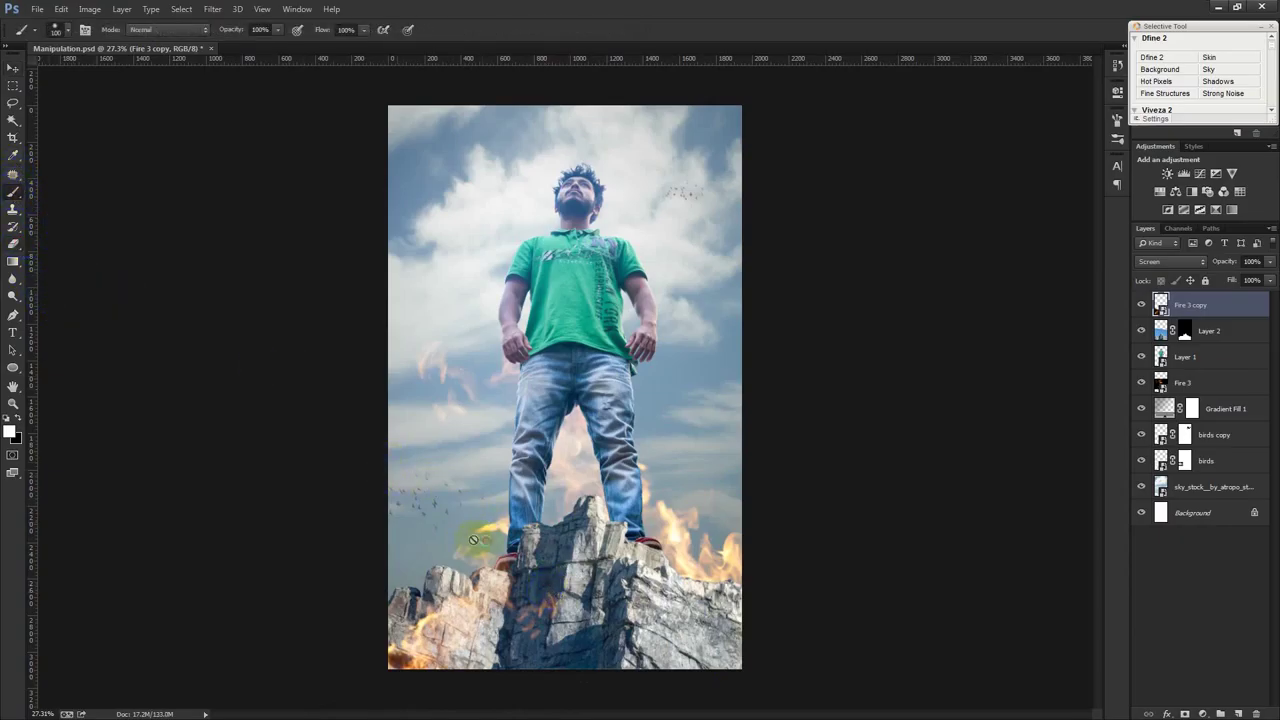
{"action": "left_click", "coordinate": [498, 471]}
{"action": "left_click", "coordinate": [620, 283]}
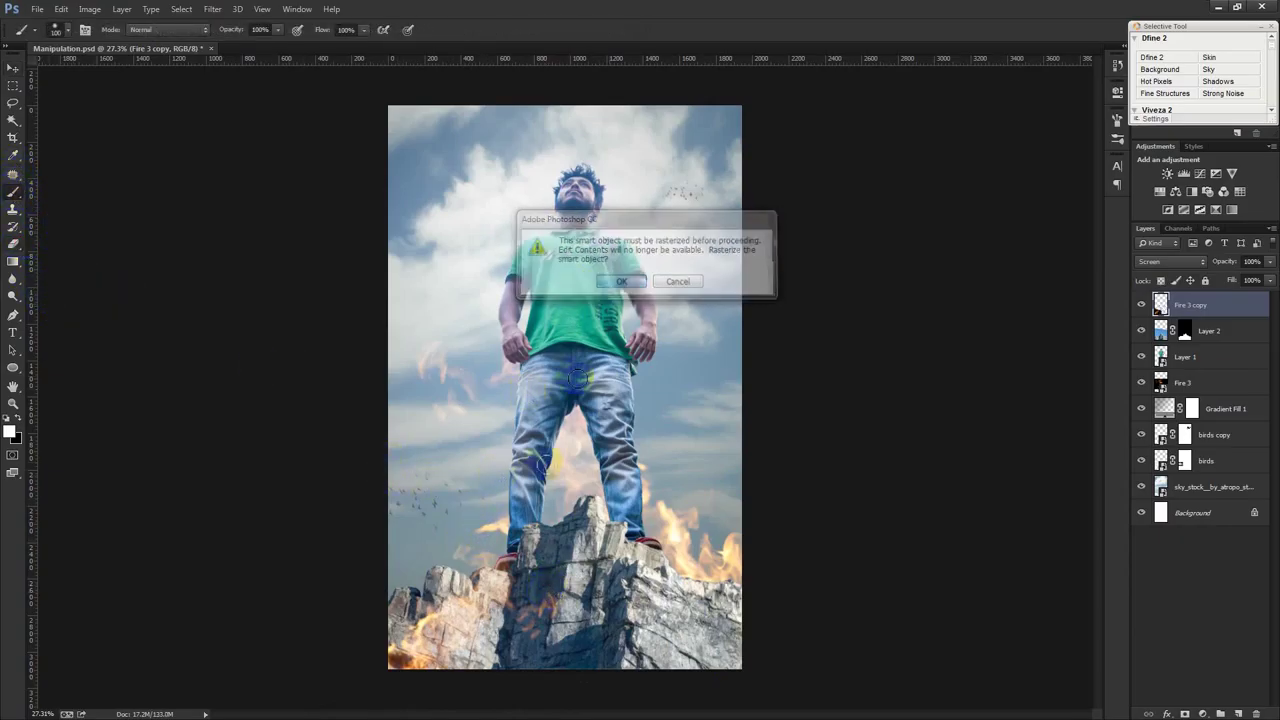
{"action": "left_click", "coordinate": [13, 243]}
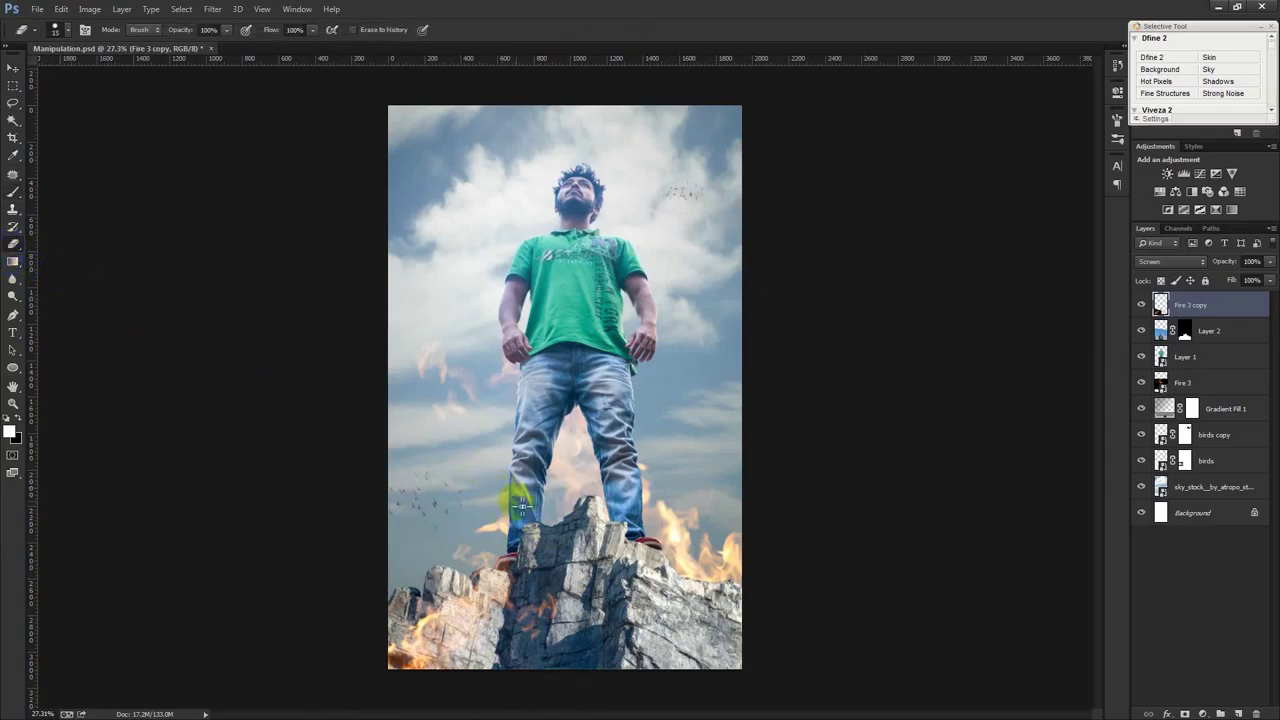
{"action": "left_click_drag", "start_coordinate": [545, 470], "coordinate": [563, 435]}
- Choose a soft round brush preset for the eraser
{"action": "right_click", "coordinate": [567, 443]}
{"action": "left_click", "coordinate": [694, 529]}
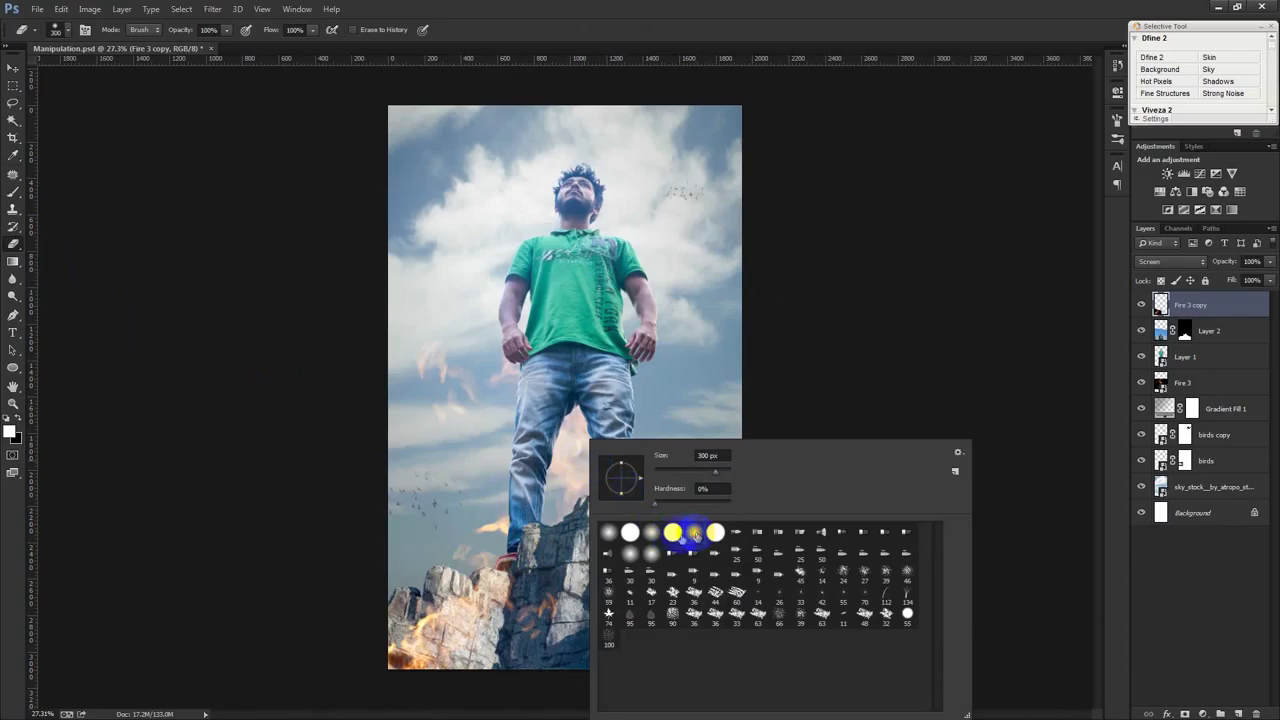
{"action": "left_click", "coordinate": [441, 543]}
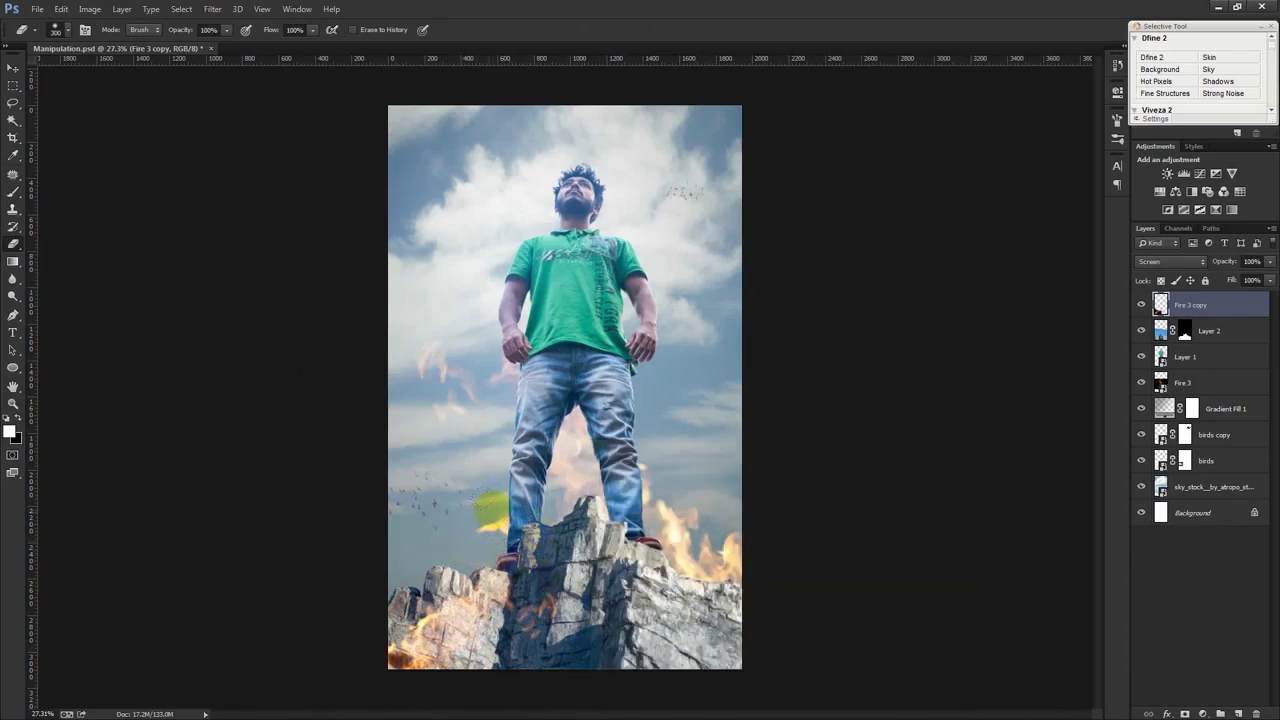
- Nudge the fire copy slightly up and right and apply a free transform
{"action": "left_click", "coordinate": [13, 67]}
{"action": "mouse_move", "coordinate": [500, 512]}
{"action": "left_mouse_down"}
{"action": "mouse_move", "coordinate": [535, 487]}
{"action": "mouse_move", "coordinate": [620, 518]}
{"action": "mouse_move", "coordinate": [714, 427]}
{"action": "mouse_move", "coordinate": [575, 520]}
{"action": "mouse_move", "coordinate": [491, 527]}
{"action": "mouse_move", "coordinate": [586, 528]}
{"action": "mouse_move", "coordinate": [523, 560]}
{"action": "mouse_move", "coordinate": [510, 543]}
{"action": "mouse_move", "coordinate": [528, 517]}
{"action": "left_mouse_up"}
{"action": "key", "text": "ctrl+t"}
{"action": "key", "text": "Return"}
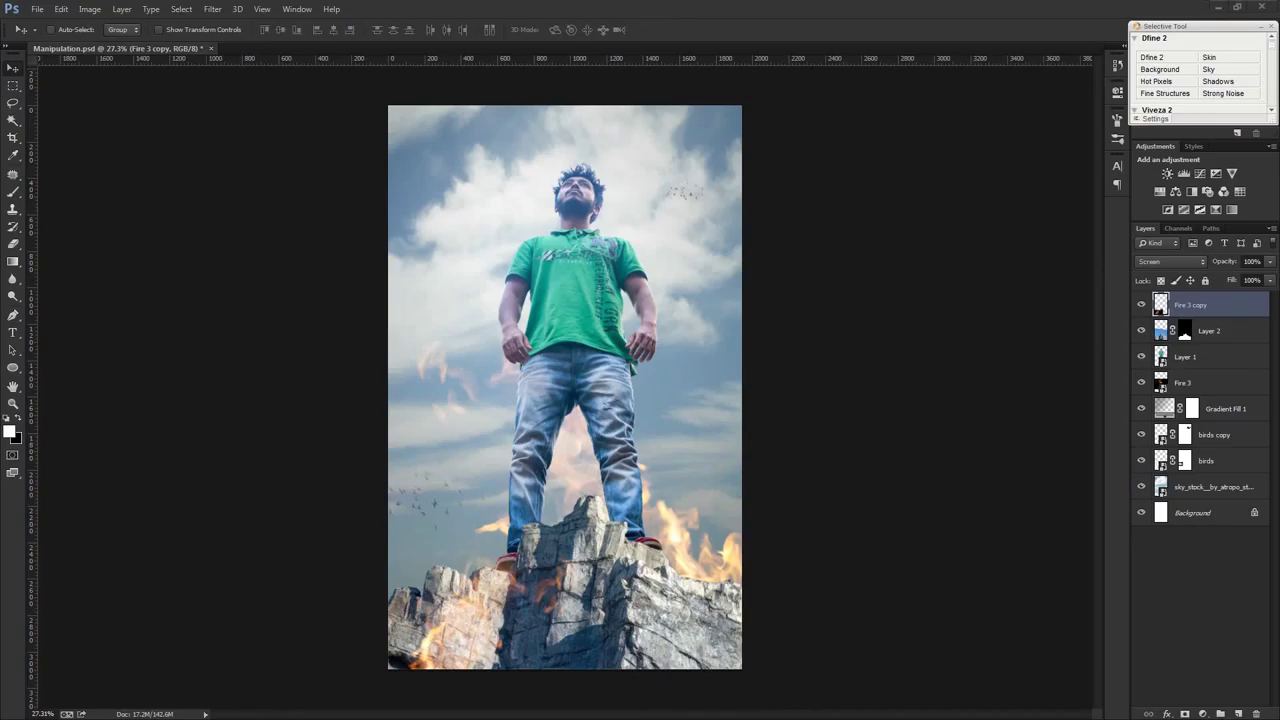
{"action": "left_click", "coordinate": [791, 420]}
- Place the fallen tree image, move it just above the sky, and blend it with Multiply
{"action": "left_click", "coordinate": [578, 412]}
{"action": "left_click", "coordinate": [668, 38]}
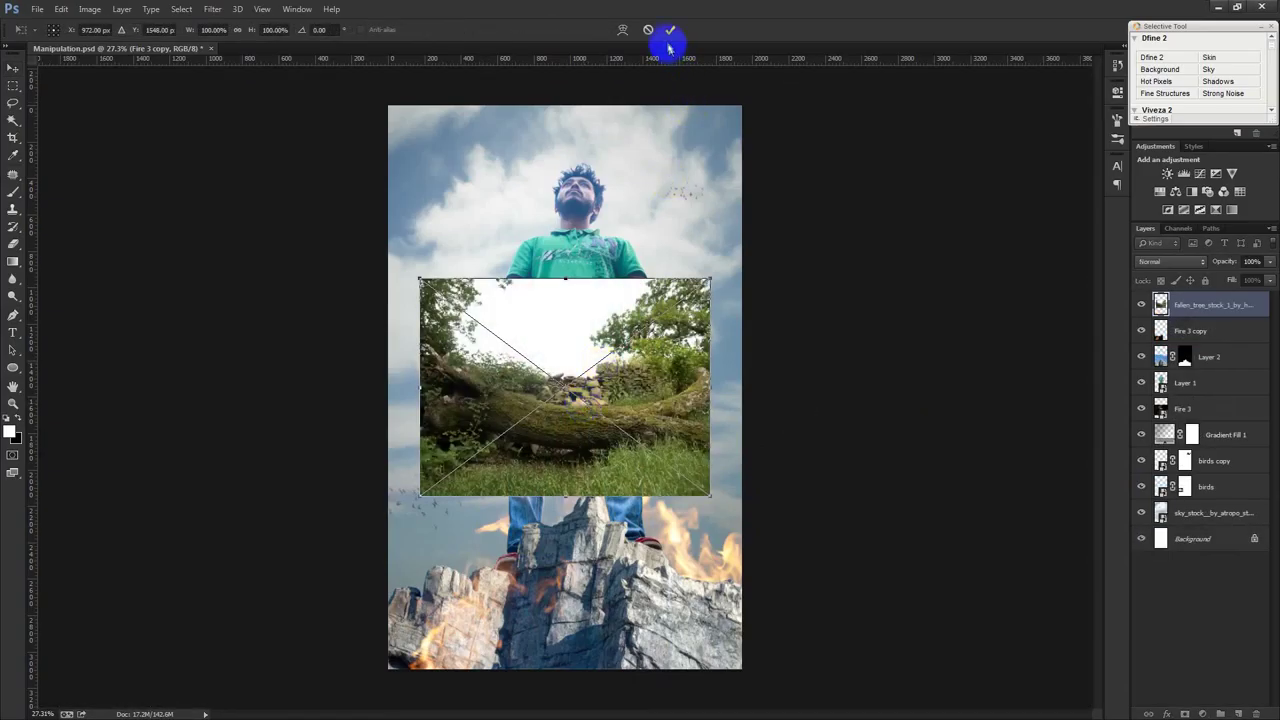
{"action": "left_click_drag", "start_coordinate": [1205, 306], "coordinate": [1208, 498]}
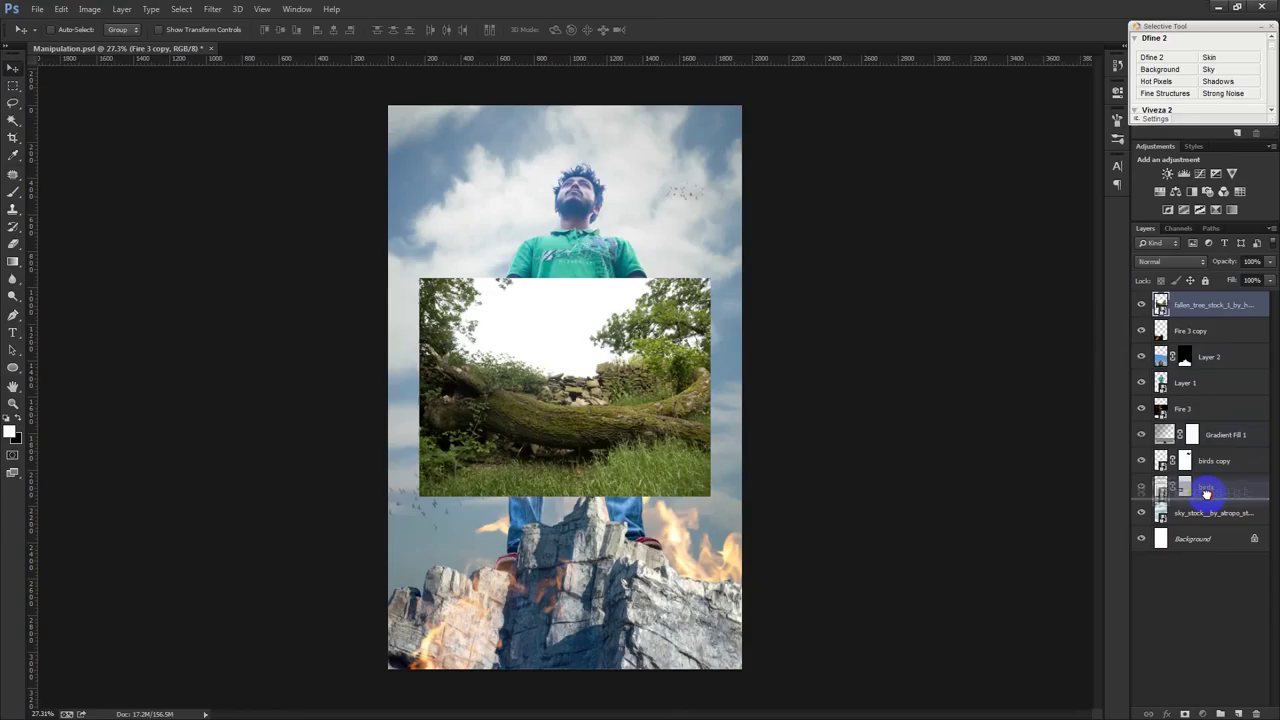
{"action": "left_click", "coordinate": [1157, 265]}
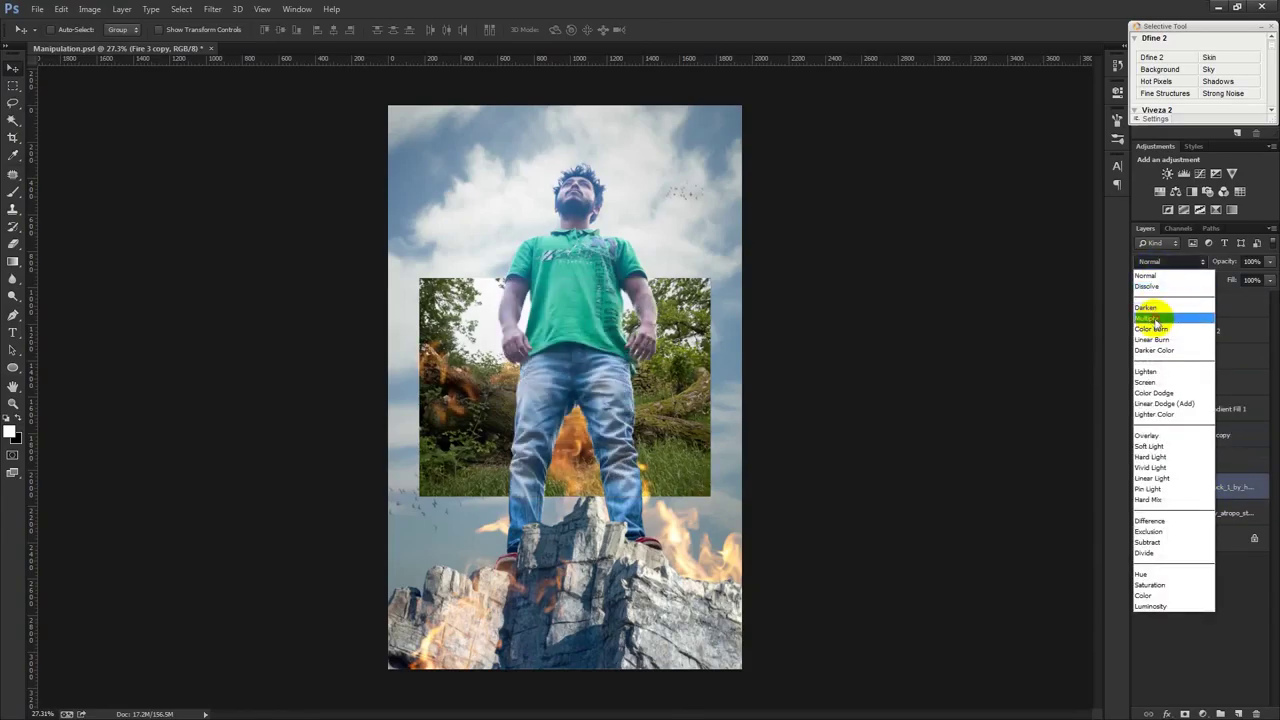
{"action": "left_click", "coordinate": [1160, 323]}
- Enlarge and reposition the fallen-tree image to cover the canvas
{"action": "key", "text": "ctrl+t"}
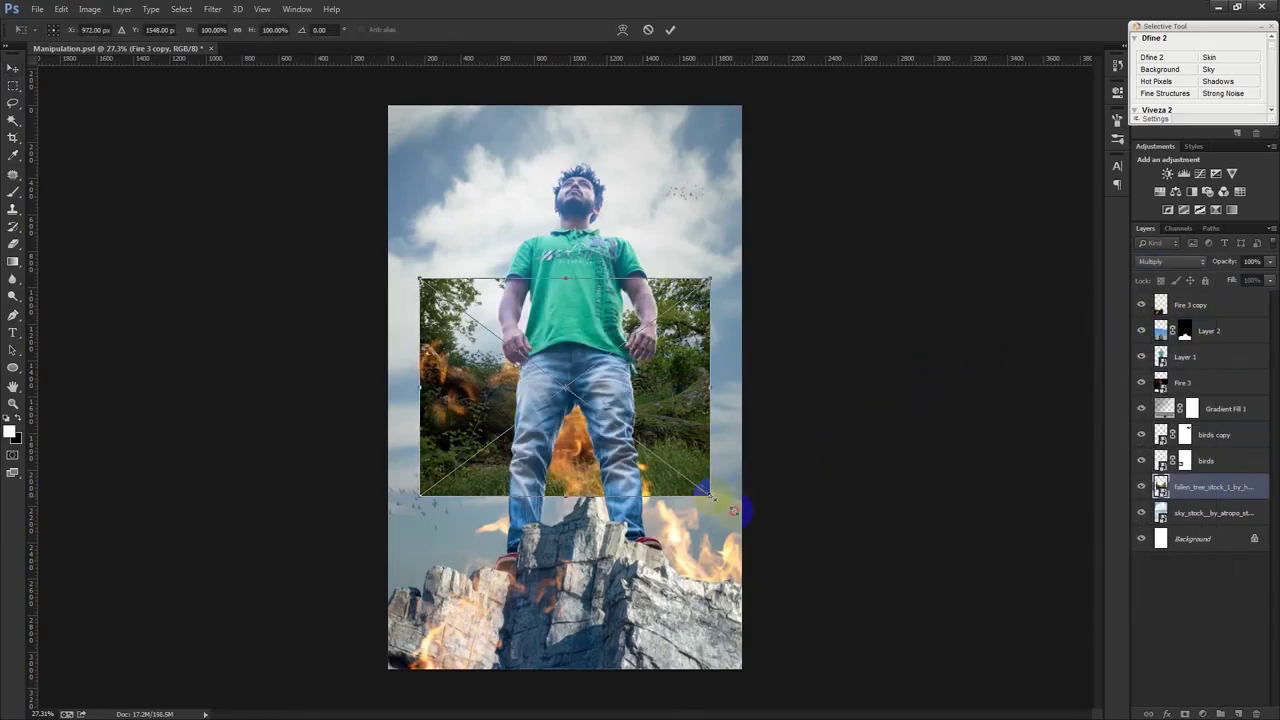
{"action": "left_click_drag", "start_coordinate": [734, 511], "coordinate": [886, 628]}
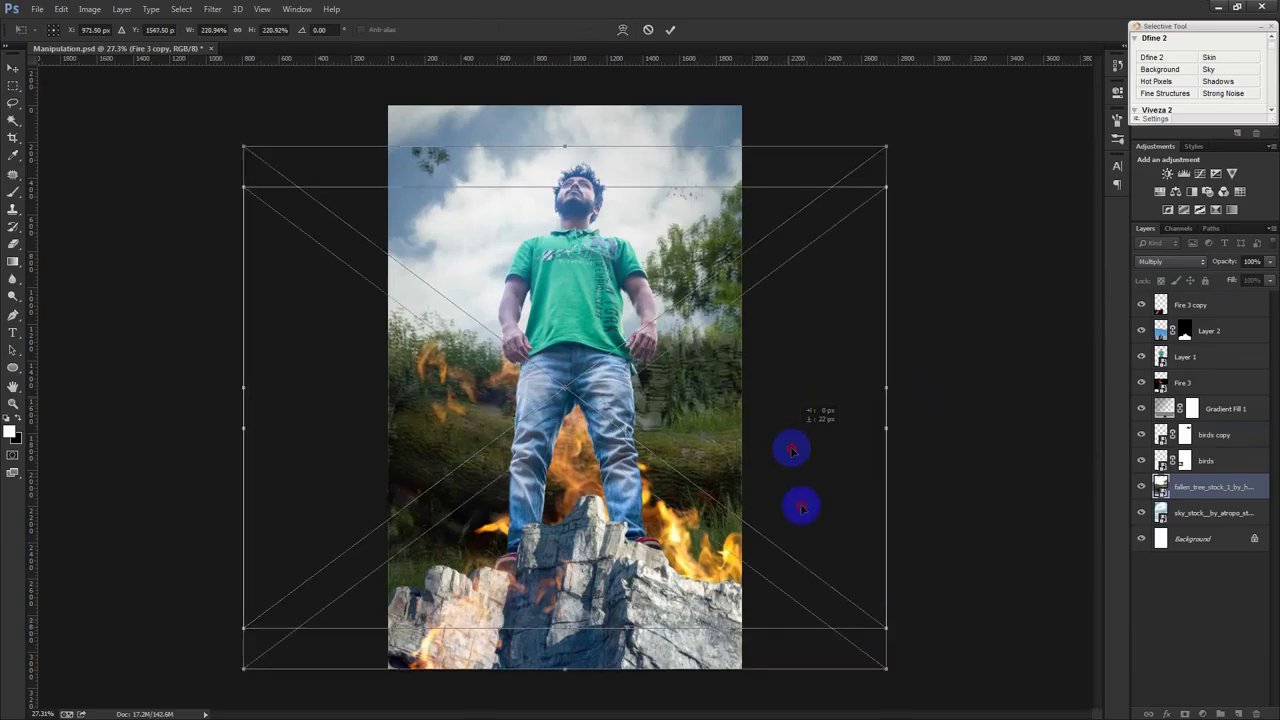
{"action": "left_click_drag", "start_coordinate": [791, 450], "coordinate": [814, 612]}
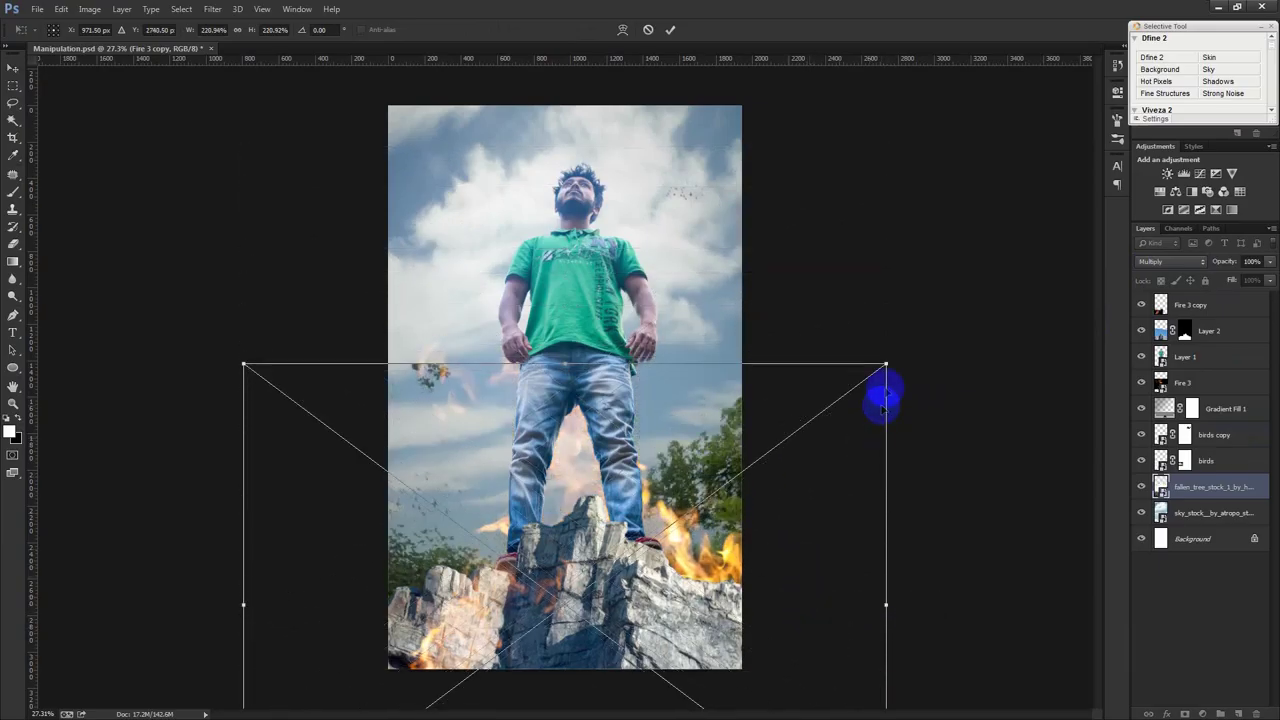
{"action": "left_click_drag", "start_coordinate": [886, 365], "coordinate": [781, 414]}
{"action": "mouse_move", "coordinate": [772, 468]}
{"action": "left_mouse_down"}
{"action": "mouse_move", "coordinate": [786, 469]}
{"action": "mouse_move", "coordinate": [767, 471]}
{"action": "mouse_move", "coordinate": [766, 134]}
{"action": "mouse_move", "coordinate": [773, 144]}
{"action": "left_mouse_up"}
- Shrink the trees toward the bottom, apply the transform, then delete the fallen-tree layer
{"action": "mouse_move", "coordinate": [566, 451]}
{"action": "left_mouse_down"}
{"action": "mouse_move", "coordinate": [587, 653]}
{"action": "mouse_move", "coordinate": [588, 578]}
{"action": "left_mouse_up"}
{"action": "left_click_drag", "start_coordinate": [693, 390], "coordinate": [697, 616]}
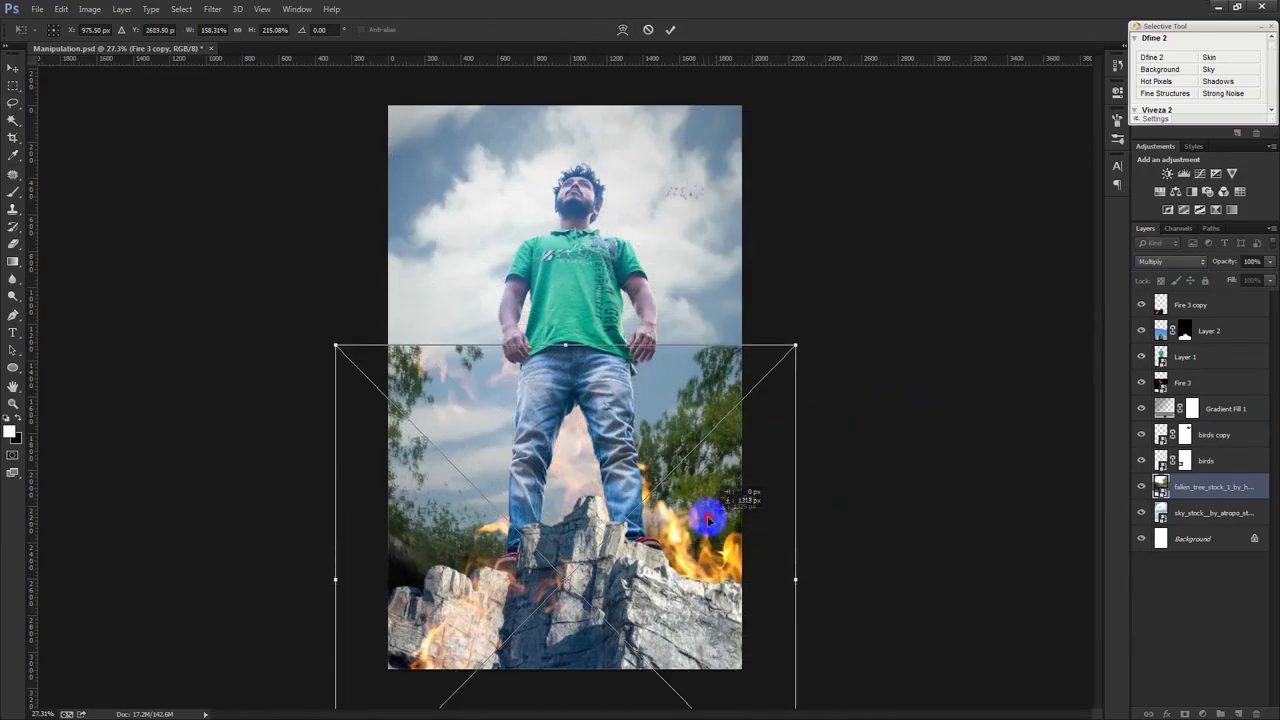
{"action": "left_click_drag", "start_coordinate": [795, 337], "coordinate": [756, 376]}
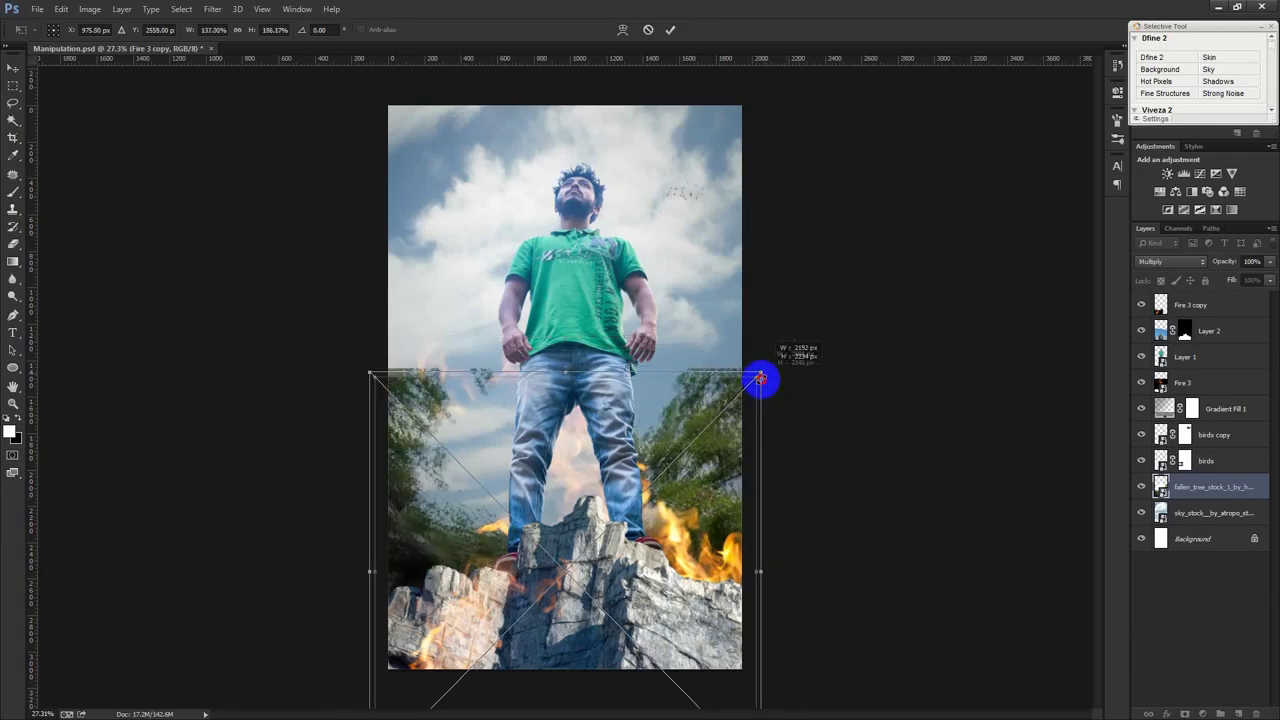
{"action": "left_click_drag", "start_coordinate": [707, 424], "coordinate": [710, 515]}
{"action": "key", "text": "Return"}
{"action": "key", "text": "Delete"}
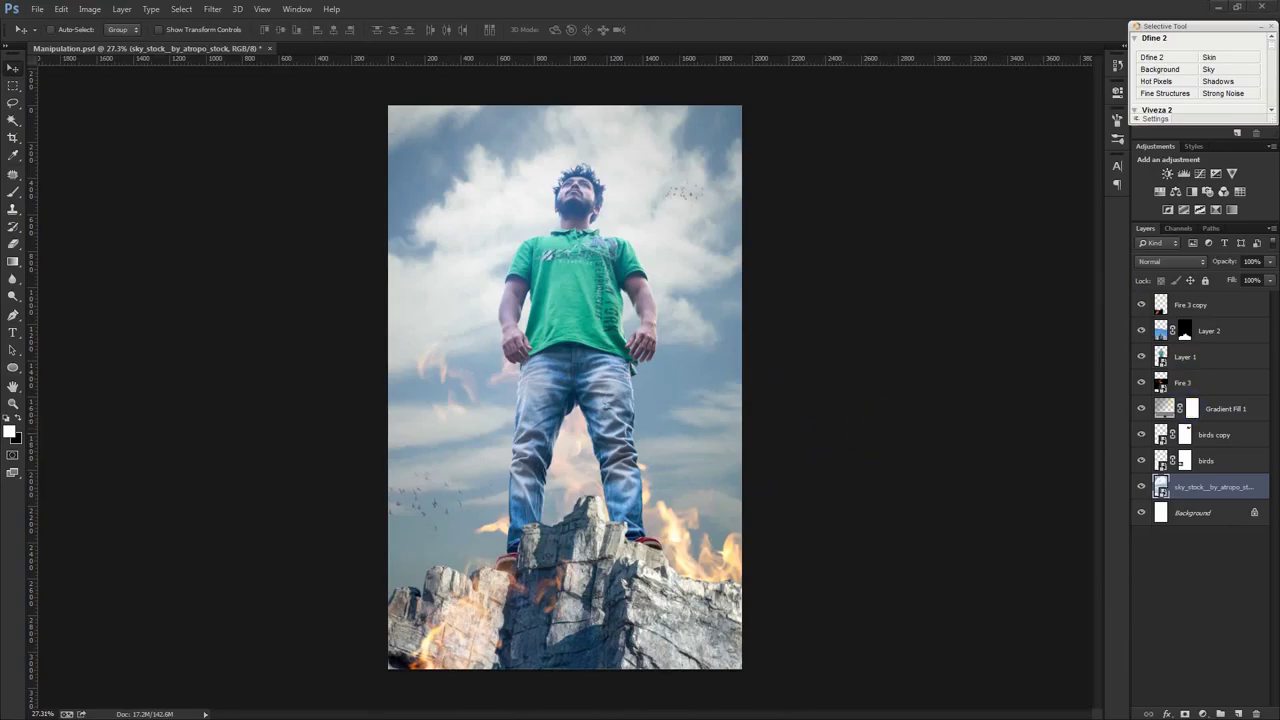
- Place the png_branch image above the sky, enlarged across the canvas, at Normal blending
{"action": "left_click_drag", "start_coordinate": [894, 571], "coordinate": [649, 580]}
{"action": "left_click_drag", "start_coordinate": [592, 350], "coordinate": [869, 217]}
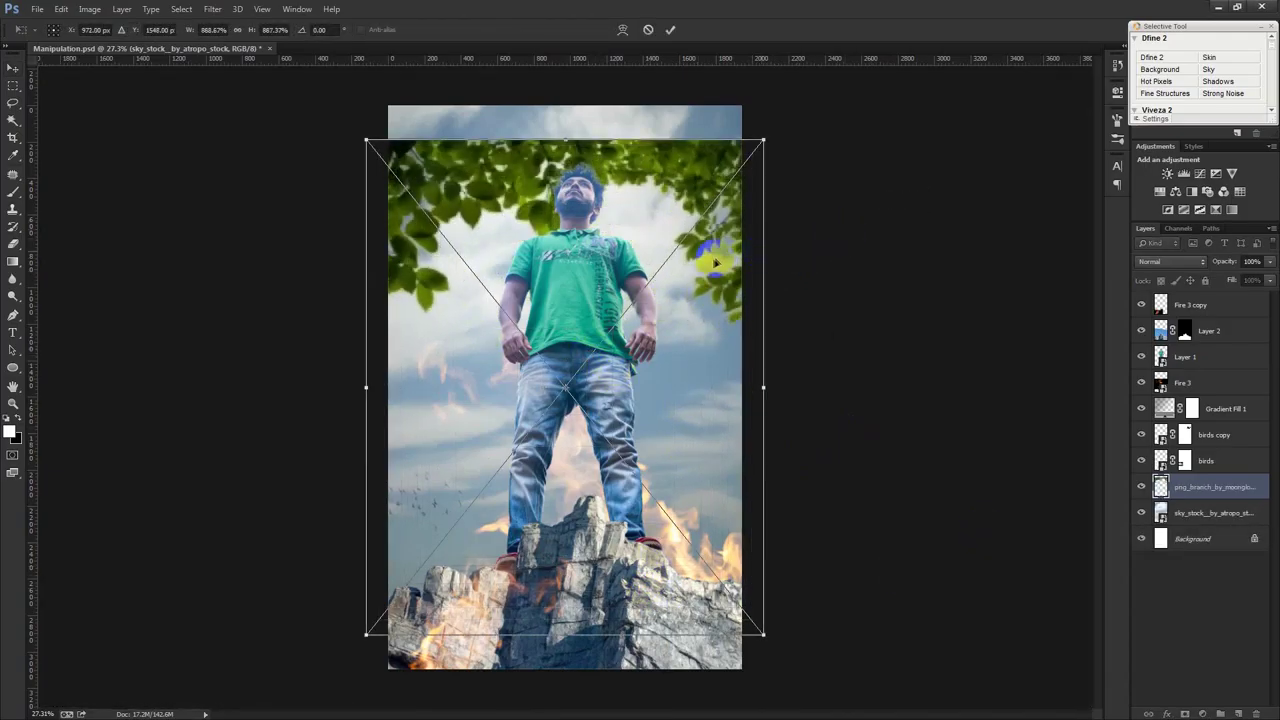
{"action": "left_click_drag", "start_coordinate": [715, 262], "coordinate": [751, 210]}
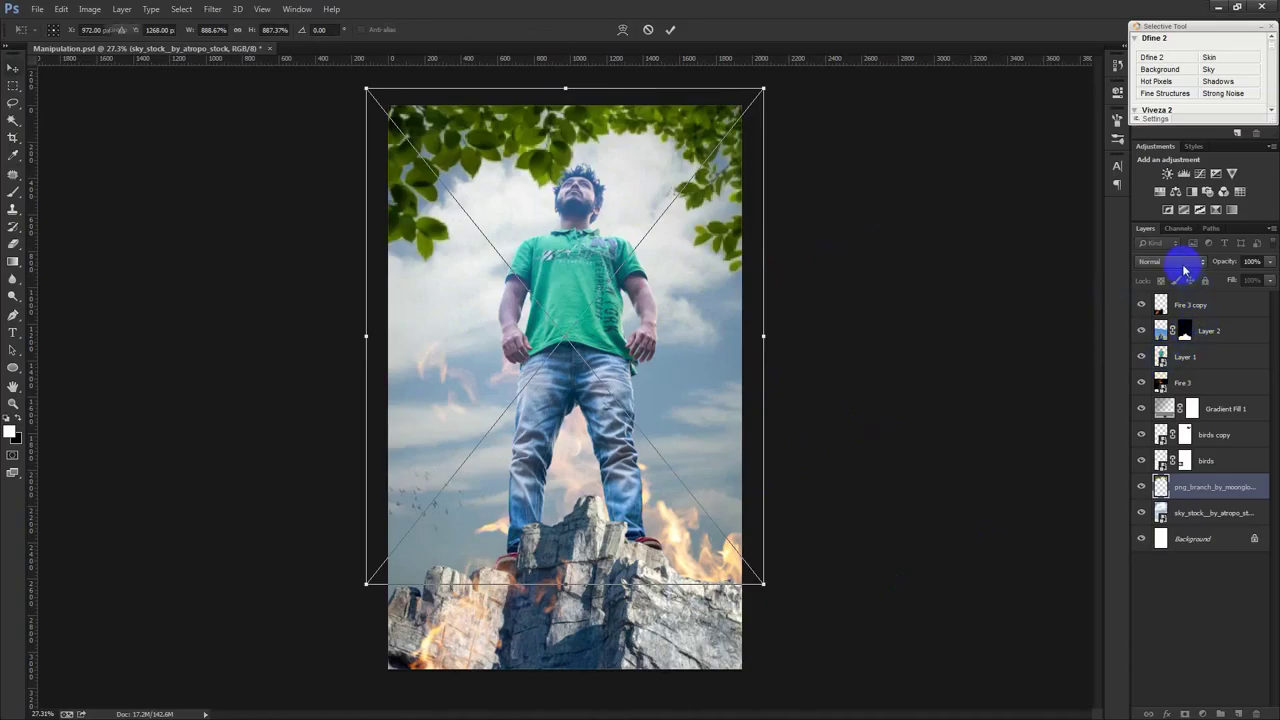
{"action": "key", "text": "Return"}
{"action": "left_click", "coordinate": [1183, 262]}
{"action": "left_click", "coordinate": [1183, 274]}
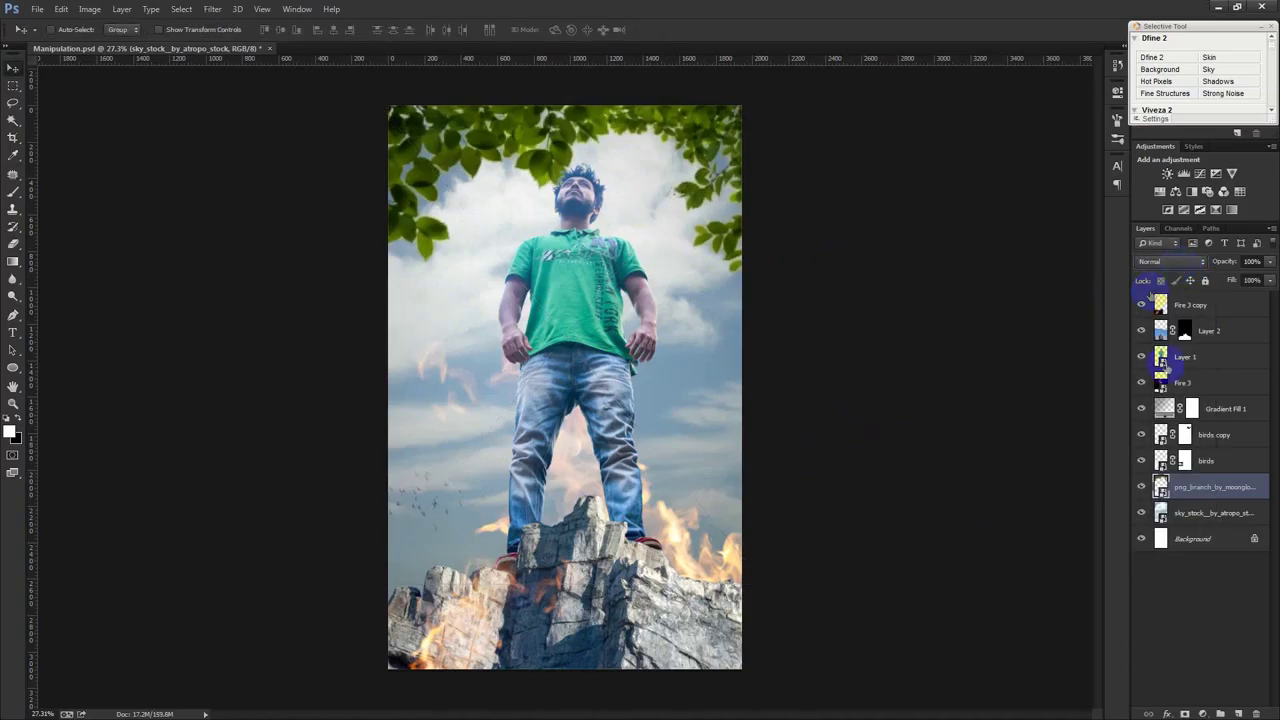
- Rescale the branch to the canvas width and raise its leaves to frame the top corners
{"action": "key", "text": "ctrl+t"}
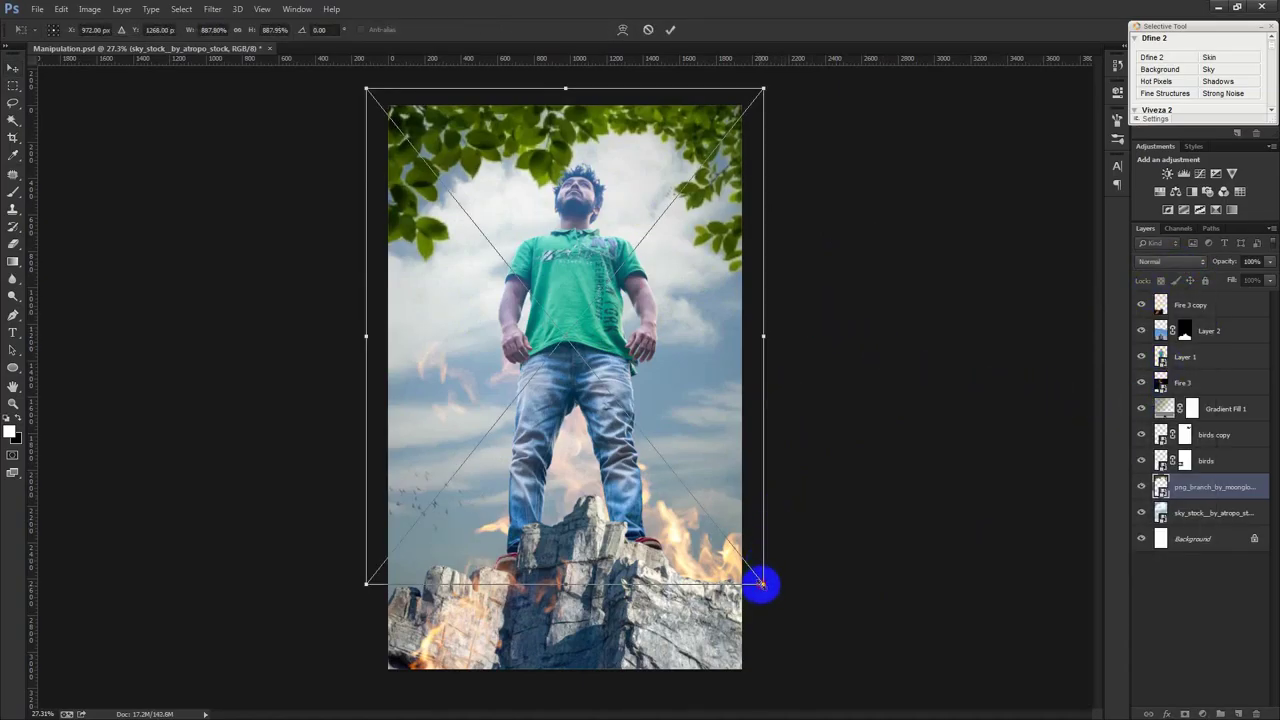
{"action": "left_click_drag", "start_coordinate": [761, 584], "coordinate": [750, 567]}
{"action": "left_click_drag", "start_coordinate": [375, 565], "coordinate": [386, 557]}
{"action": "left_click_drag", "start_coordinate": [749, 557], "coordinate": [732, 557]}
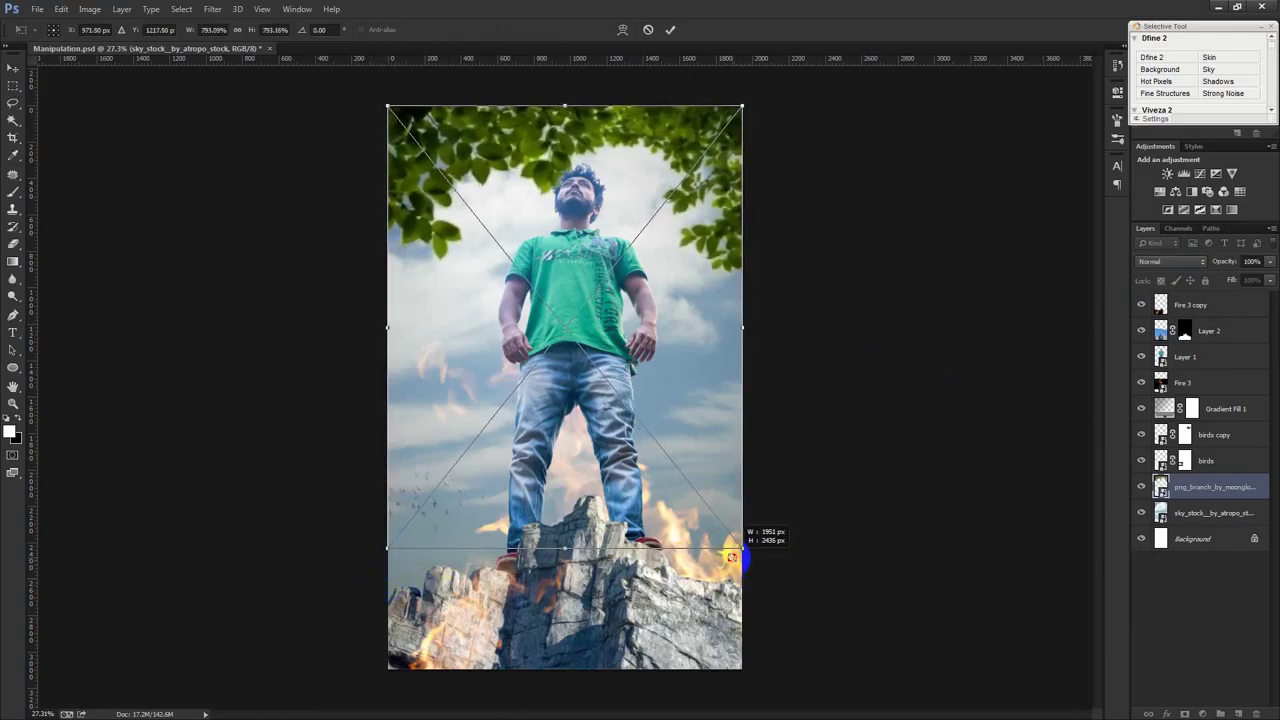
{"action": "key", "text": "Return"}
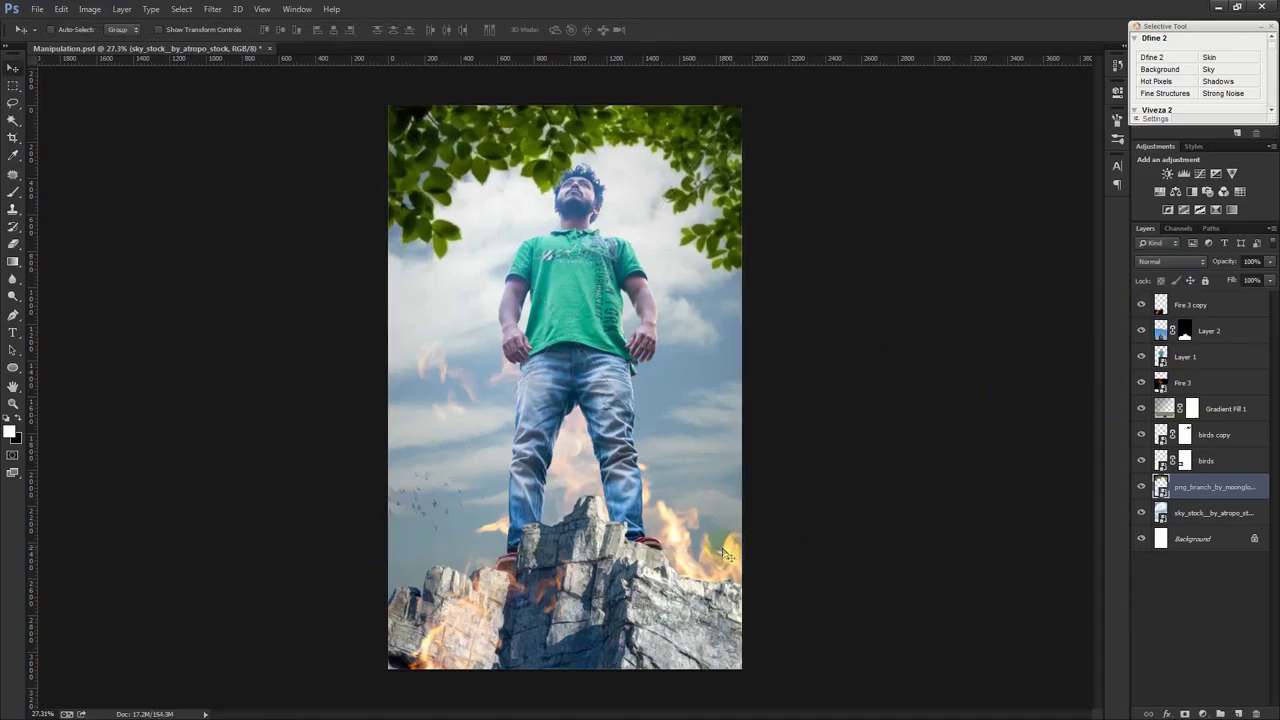
{"action": "left_click_drag", "start_coordinate": [733, 361], "coordinate": [744, 261]}
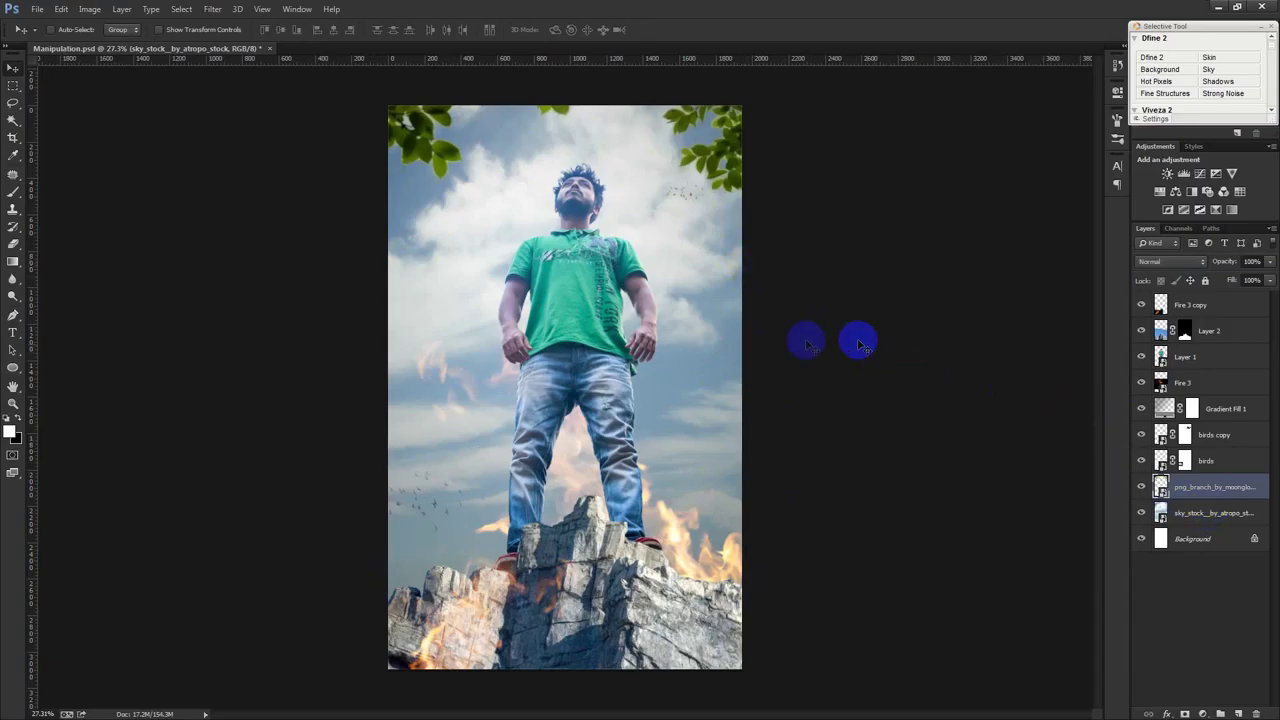
- Flip the branch vertically and move its layer to the top of the stack
{"action": "key", "text": "ctrl+t"}
{"action": "right_click", "coordinate": [666, 264]}
{"action": "left_click", "coordinate": [712, 460]}
{"action": "left_click_drag", "start_coordinate": [686, 449], "coordinate": [679, 469]}
{"action": "key", "text": "Return"}
{"action": "left_click_drag", "start_coordinate": [1225, 492], "coordinate": [1192, 300]}
{"action": "left_click_drag", "start_coordinate": [928, 337], "coordinate": [920, 382]}
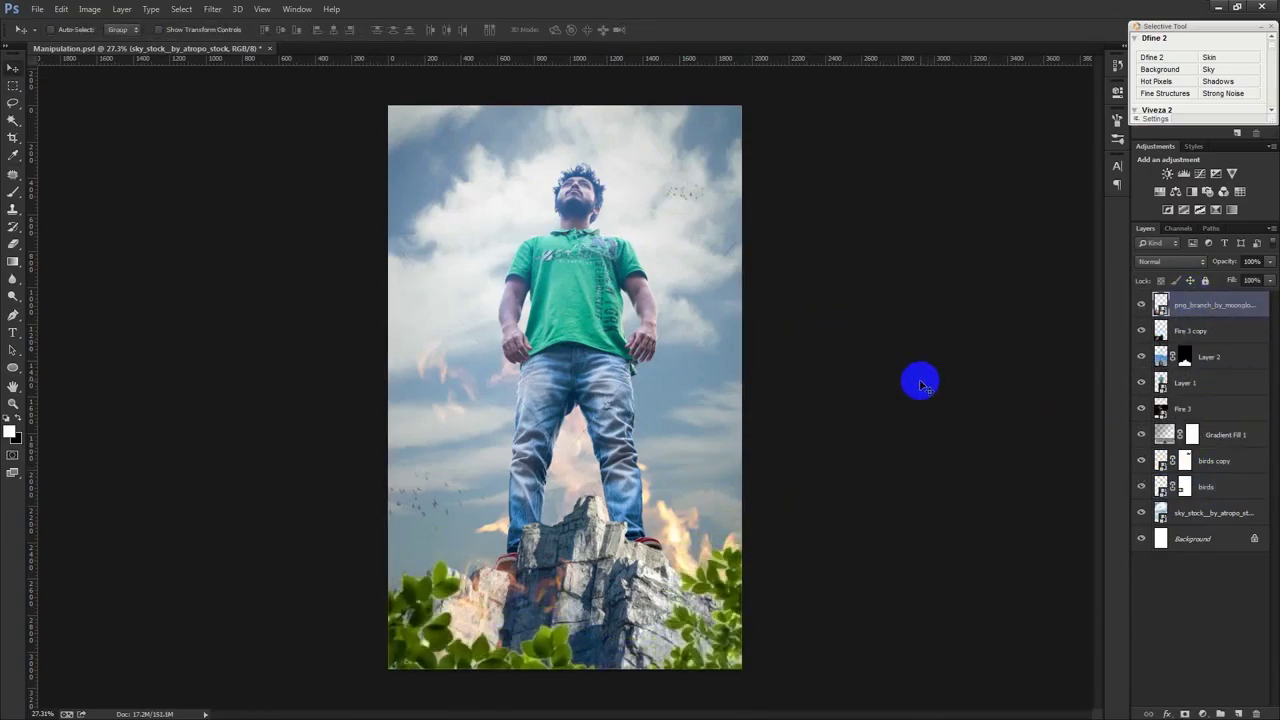
- Reshape the foliage with a perspective transform to spread across the bottom foreground
{"action": "key", "text": "ctrl+t"}
{"action": "key", "text": "ctrl+0"}
{"action": "left_click_drag", "start_coordinate": [699, 632], "coordinate": [753, 631]}
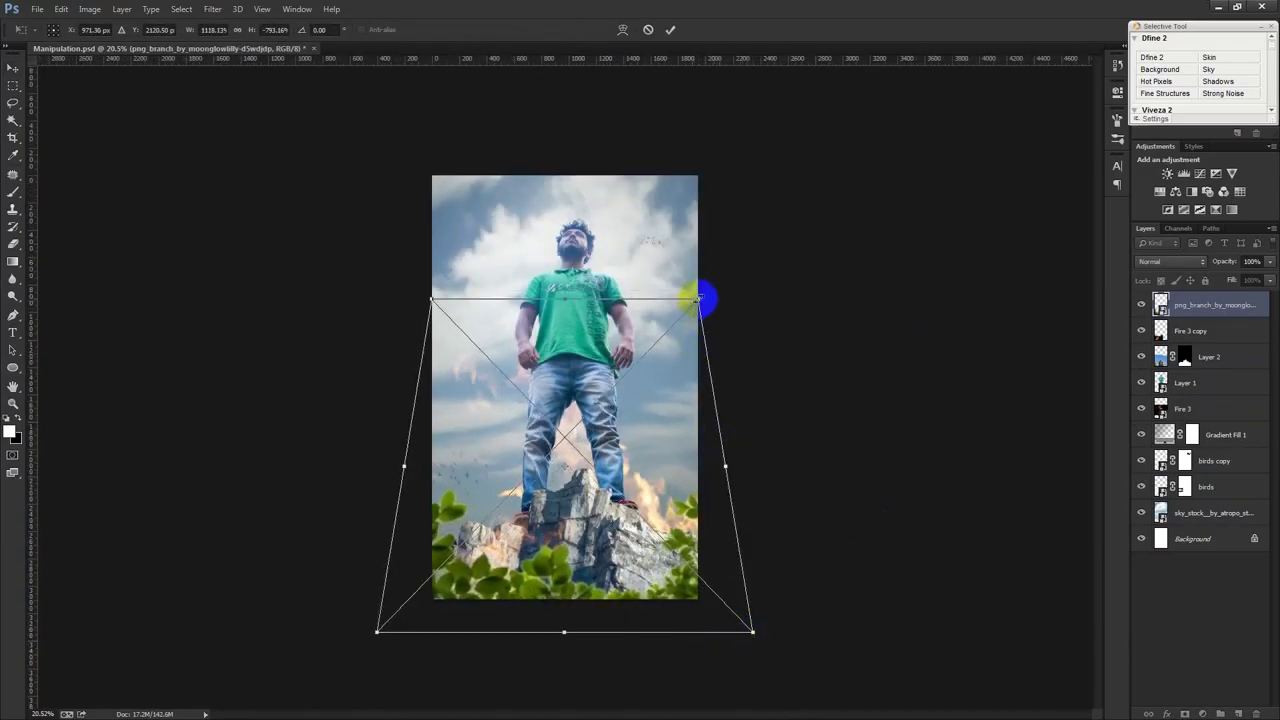
{"action": "left_click_drag", "start_coordinate": [700, 299], "coordinate": [724, 299]}
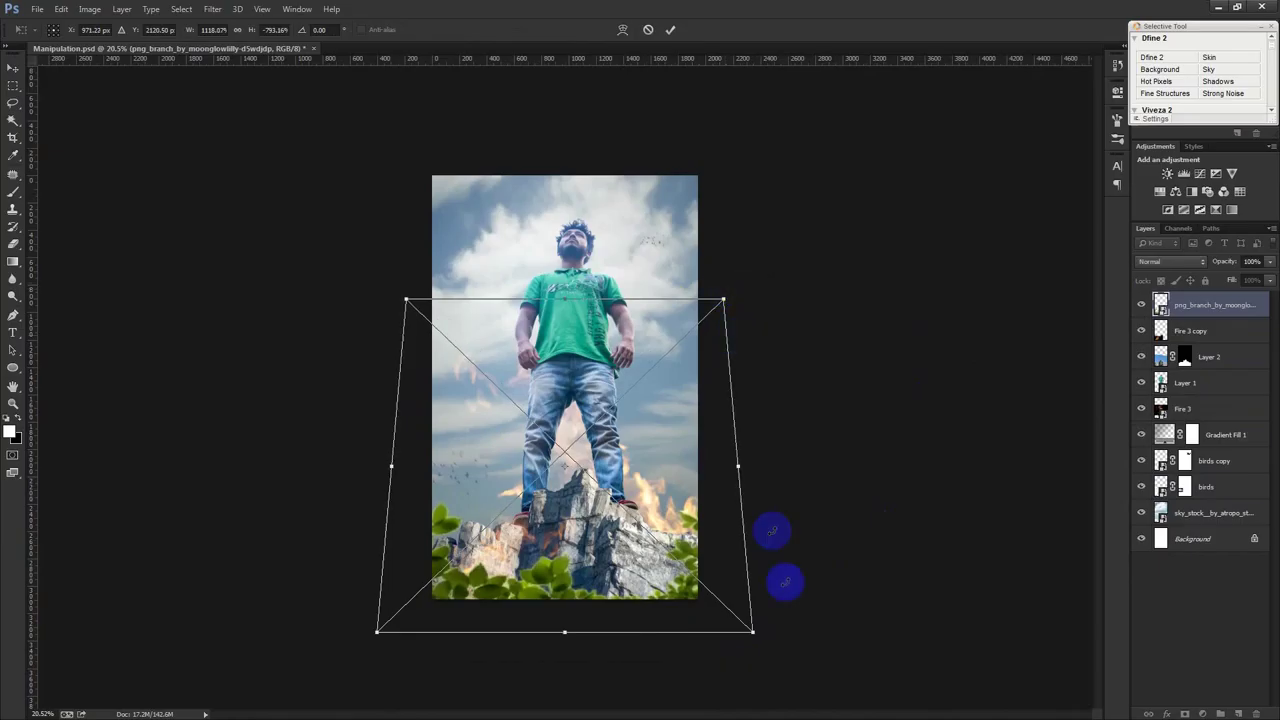
{"action": "mouse_move", "coordinate": [753, 636]}
{"action": "left_mouse_down"}
{"action": "mouse_move", "coordinate": [777, 654]}
{"action": "mouse_move", "coordinate": [720, 576]}
{"action": "left_mouse_up"}
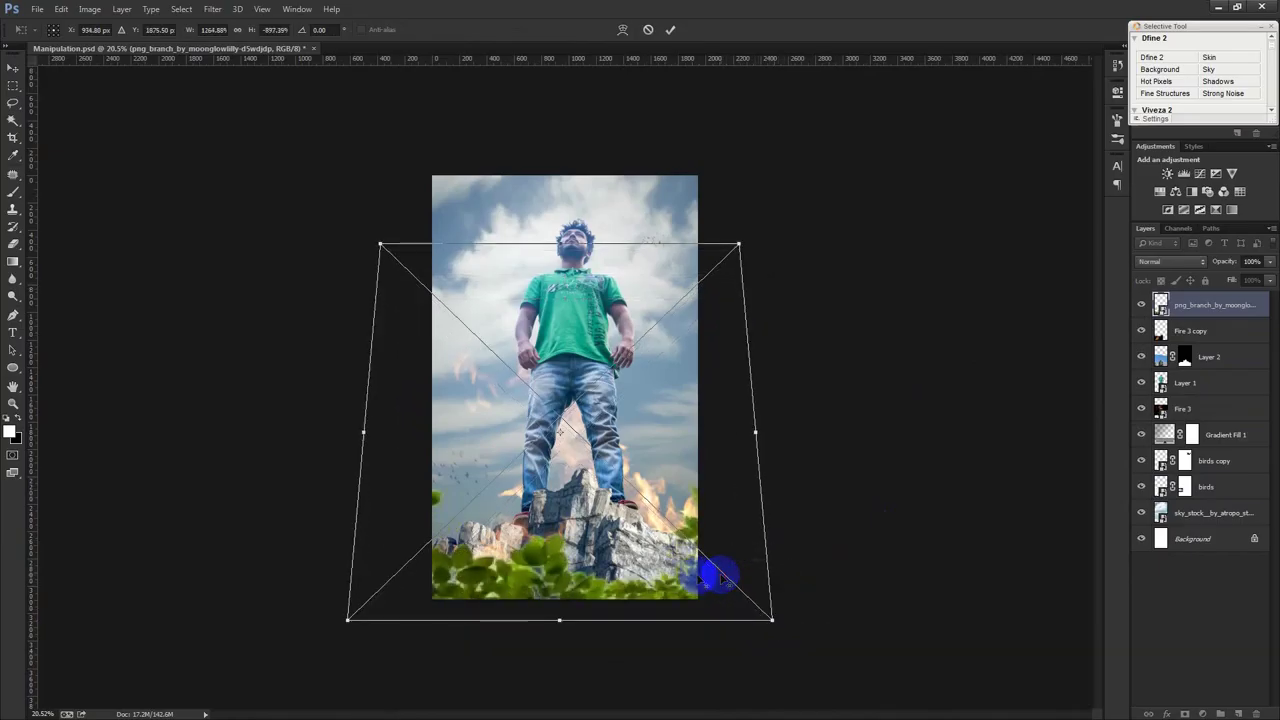
{"action": "key", "text": "ctrl+plus"}
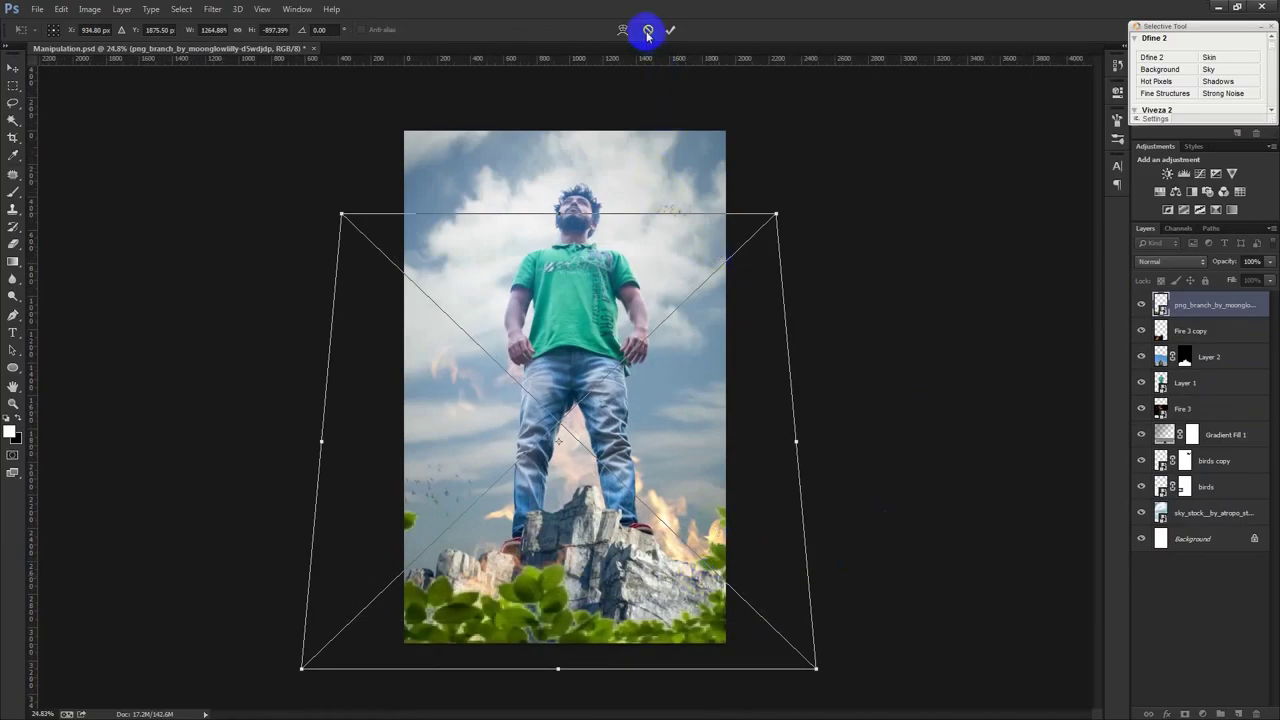
{"action": "left_click_drag", "start_coordinate": [775, 214], "coordinate": [694, 295]}
{"action": "left_click_drag", "start_coordinate": [767, 449], "coordinate": [742, 451]}
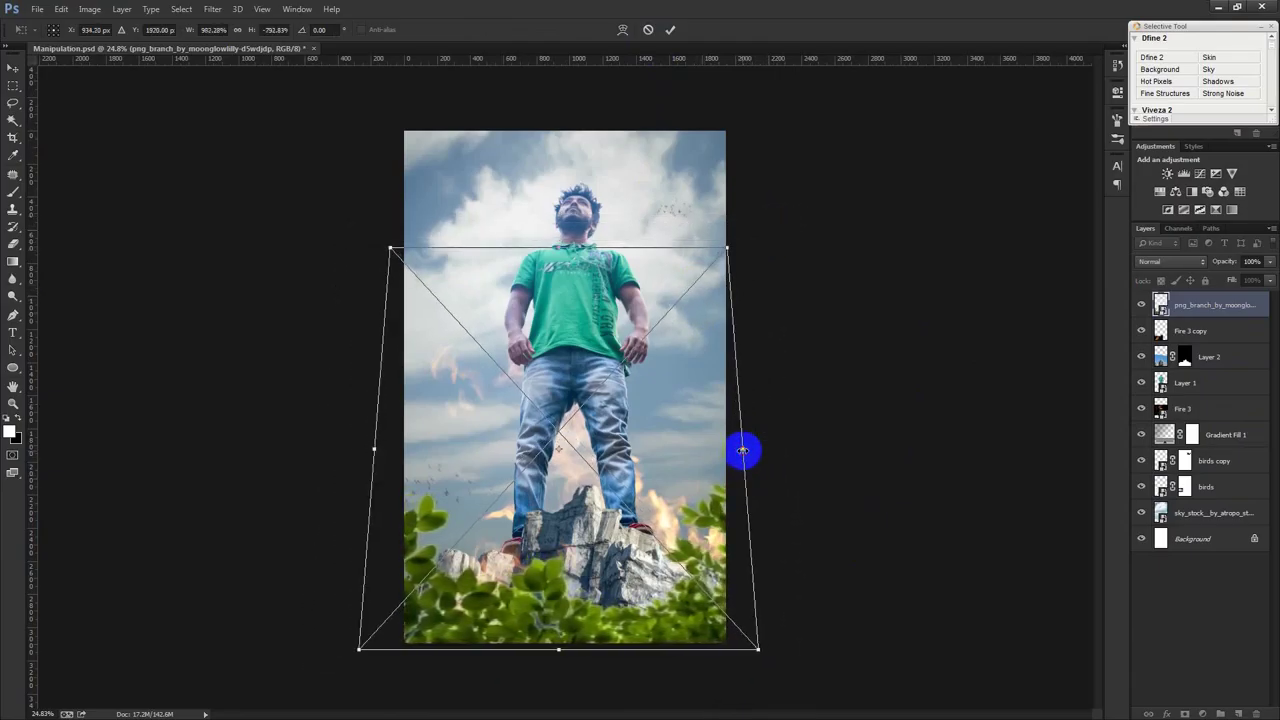
{"action": "key", "text": "Return"}
- Lower the foliage slightly along the bottom edge
{"action": "key", "text": "ctrl+plus"}
{"action": "left_click_drag", "start_coordinate": [705, 500], "coordinate": [716, 515]}
{"action": "scroll", "coordinate": [716, 511], "scroll_direction": "down", "scroll_amount": 1}
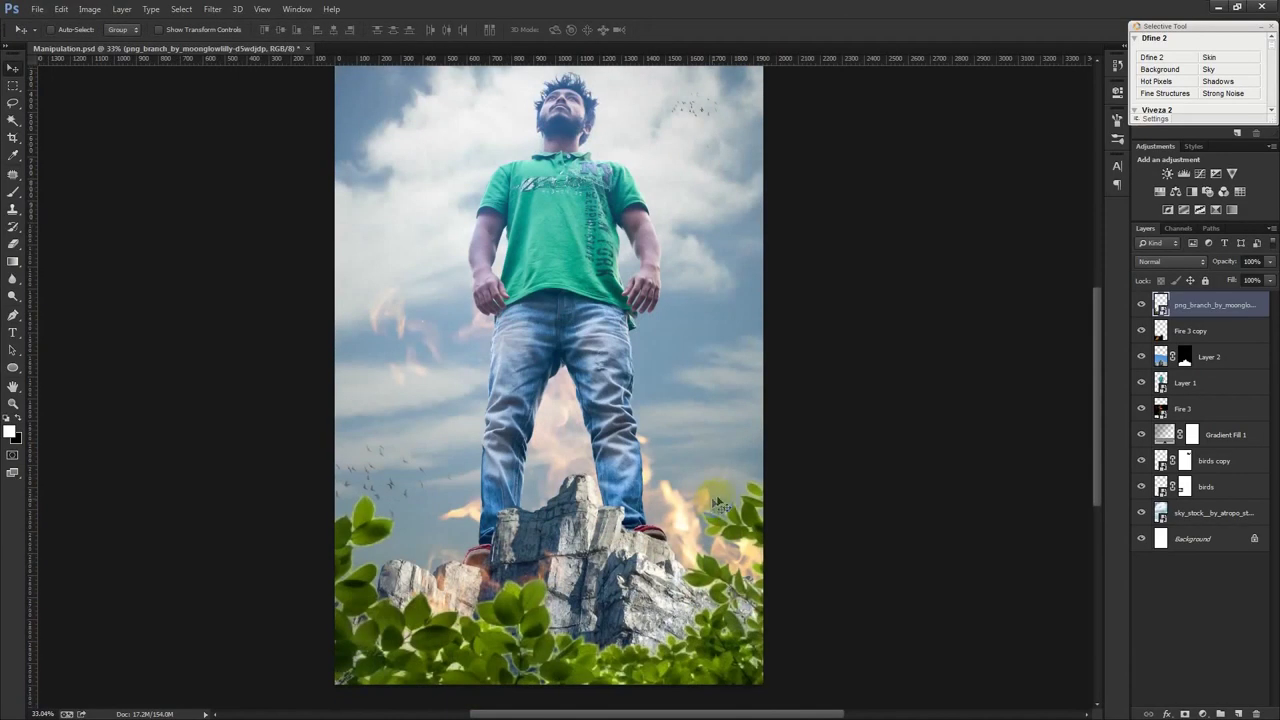
- Apply a 45.6-pixel Gaussian Blur to the foreground branch layer
{"action": "left_click", "coordinate": [213, 9]}
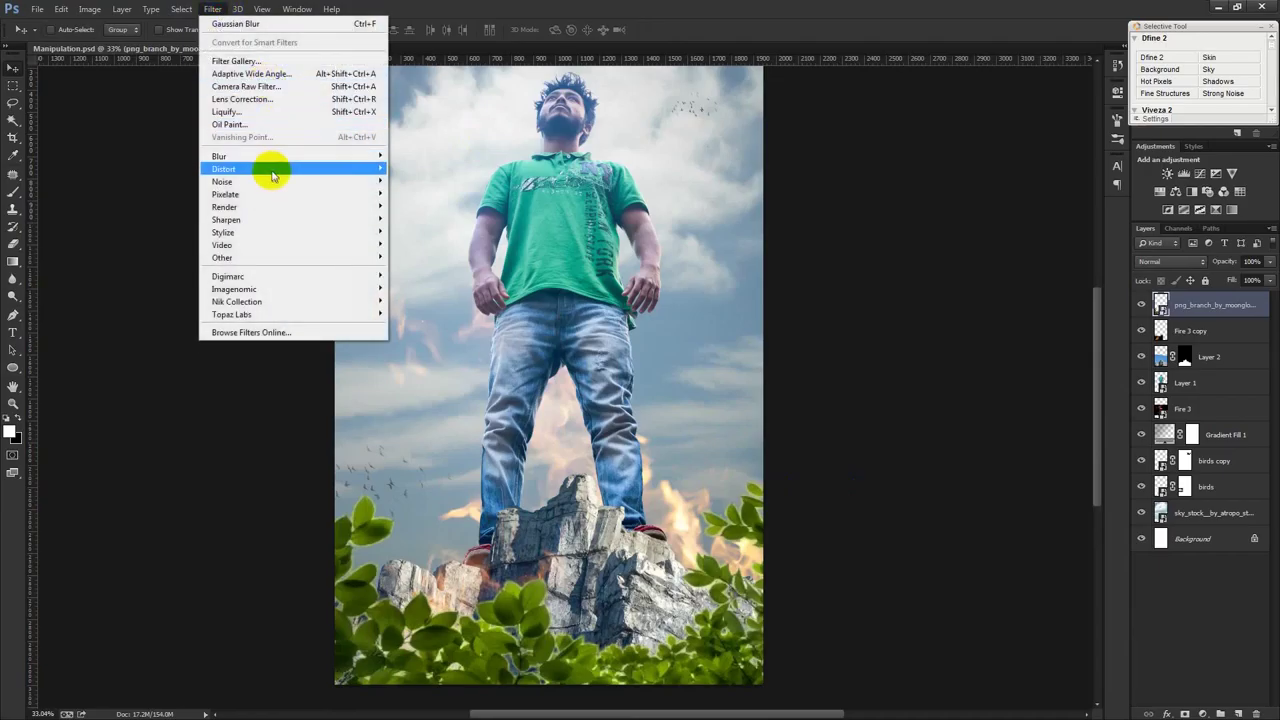
{"action": "mouse_move", "coordinate": [219, 156]}
{"action": "left_click", "coordinate": [435, 256]}
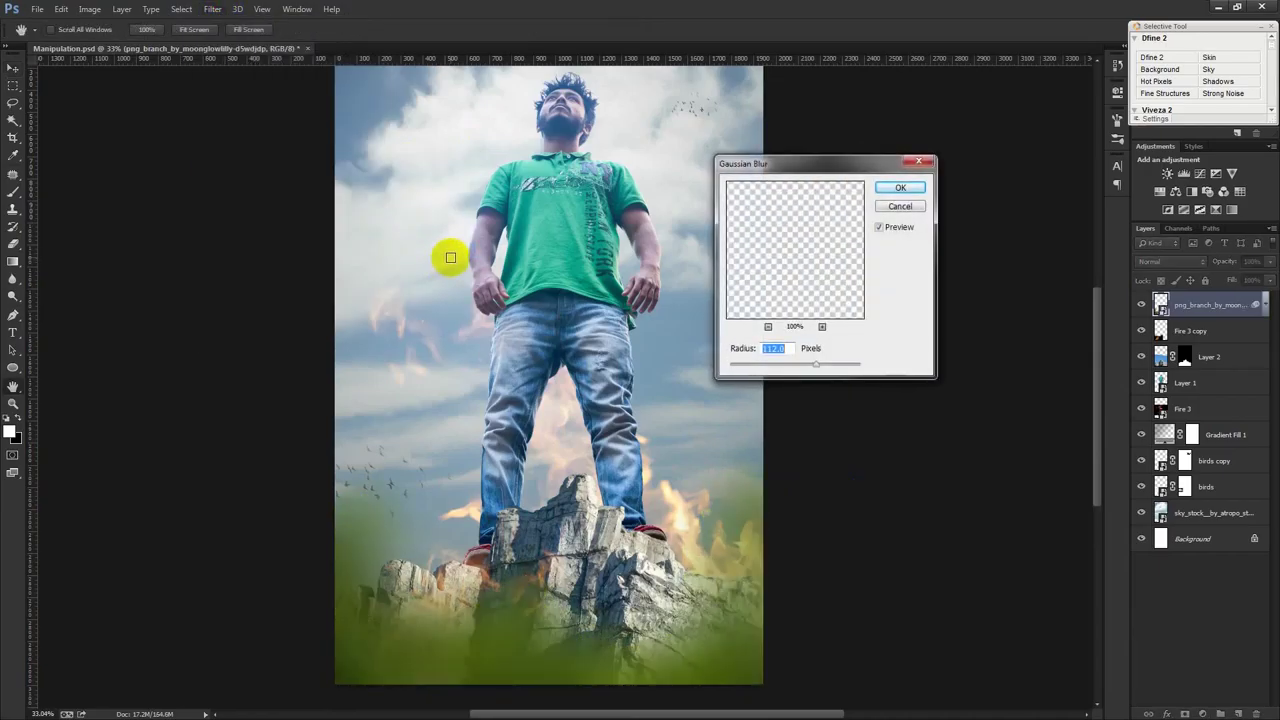
{"action": "left_click_drag", "start_coordinate": [815, 363], "coordinate": [801, 368]}
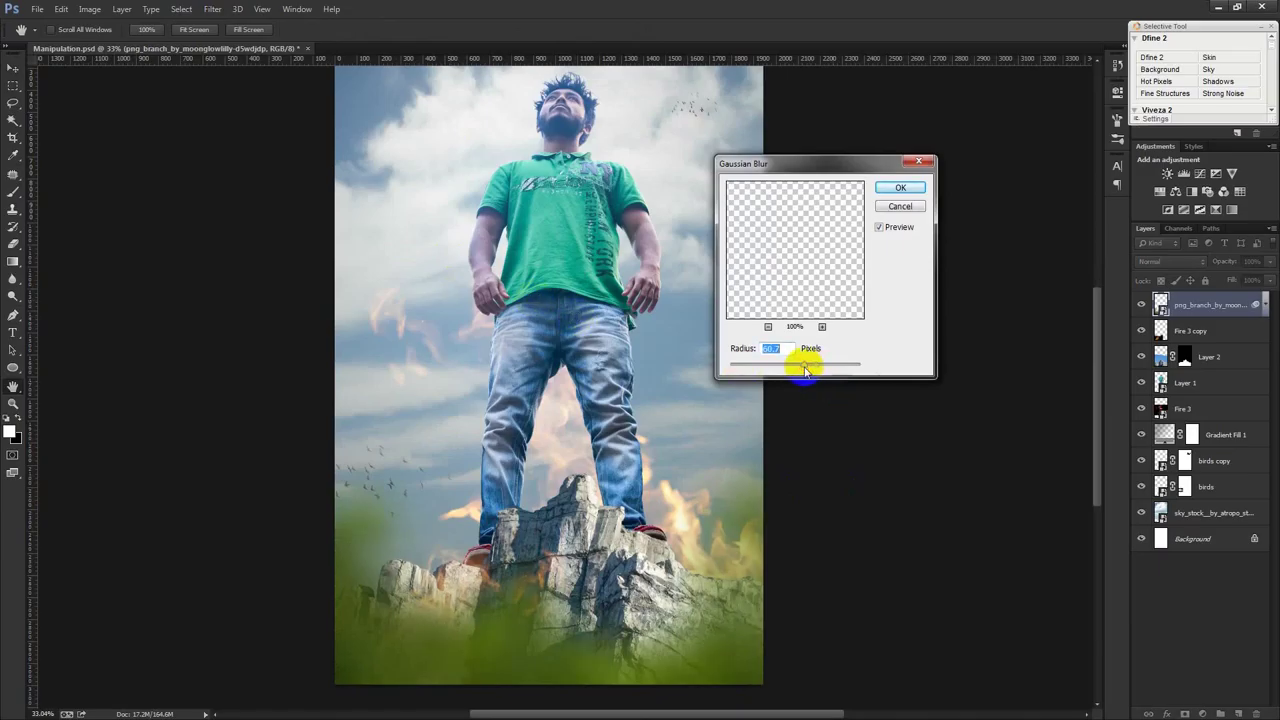
{"action": "left_click", "coordinate": [900, 188]}
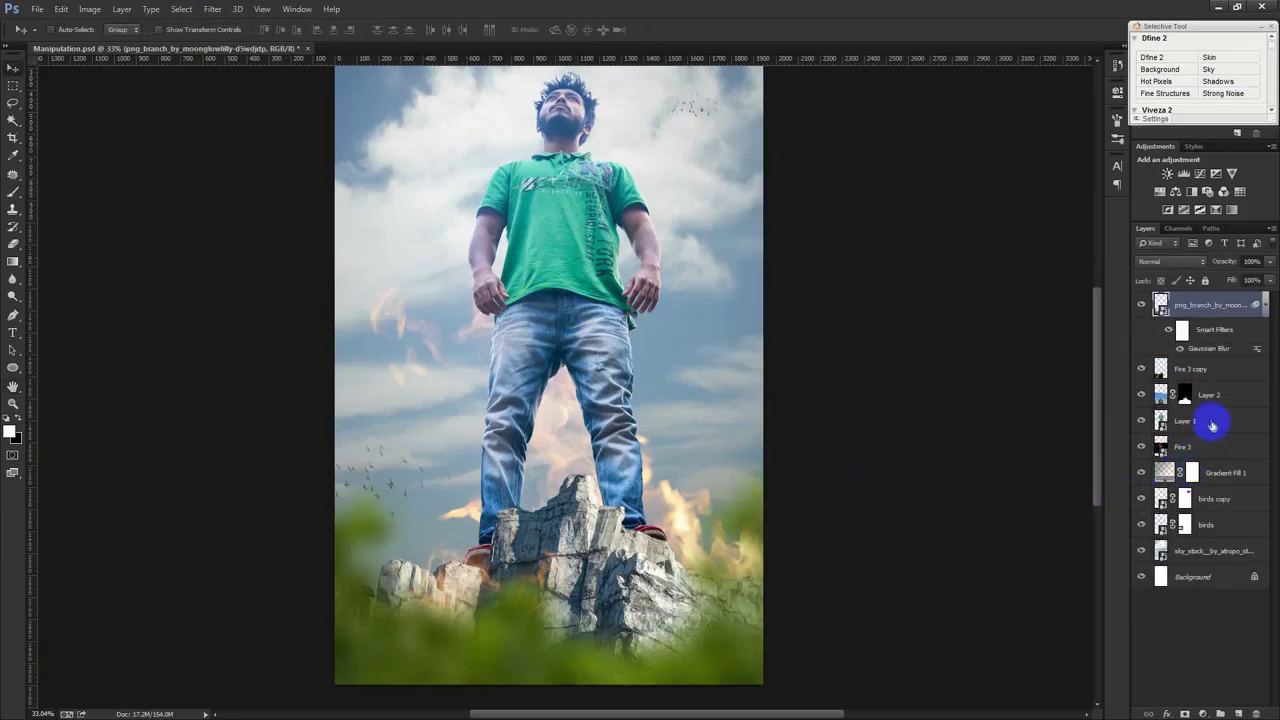
- Give Layer 2 a slight 1.1-pixel Gaussian Blur, then reselect the foliage layer
{"action": "left_click", "coordinate": [1206, 398]}
{"action": "left_click", "coordinate": [212, 9]}
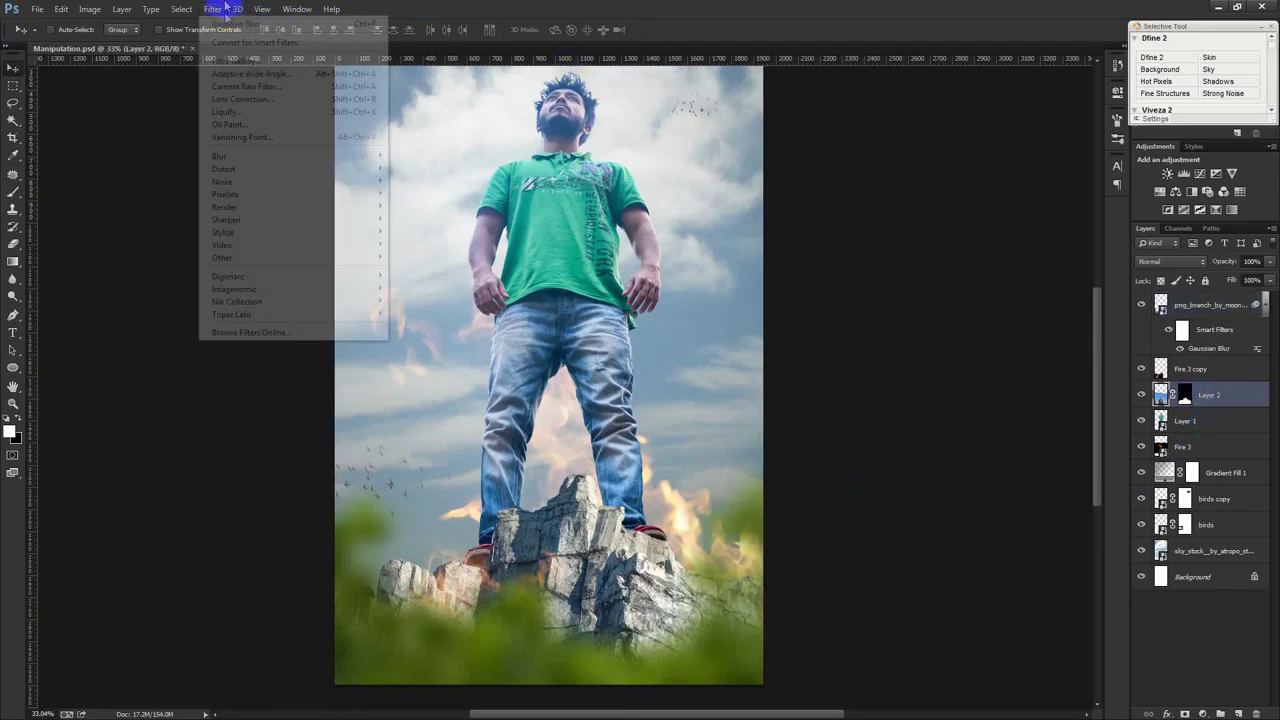
{"action": "left_click", "coordinate": [435, 250]}
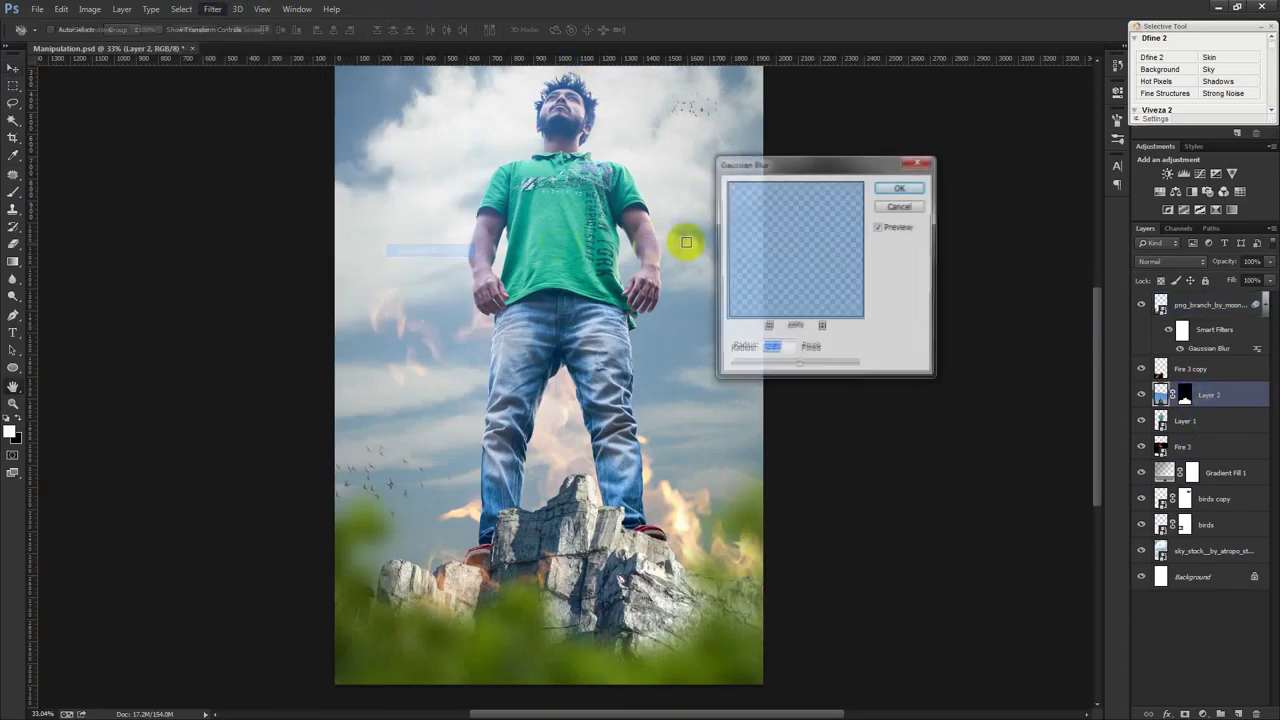
{"action": "left_click", "coordinate": [736, 367]}
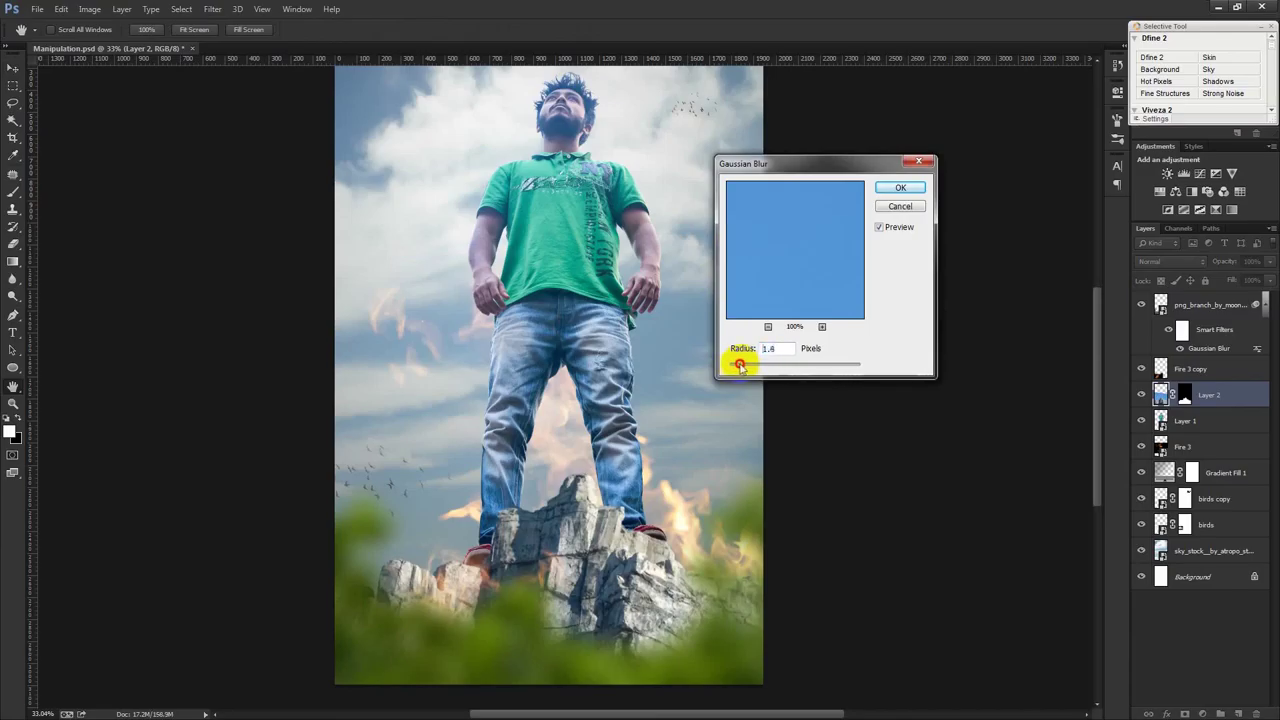
{"action": "left_click", "coordinate": [900, 190]}
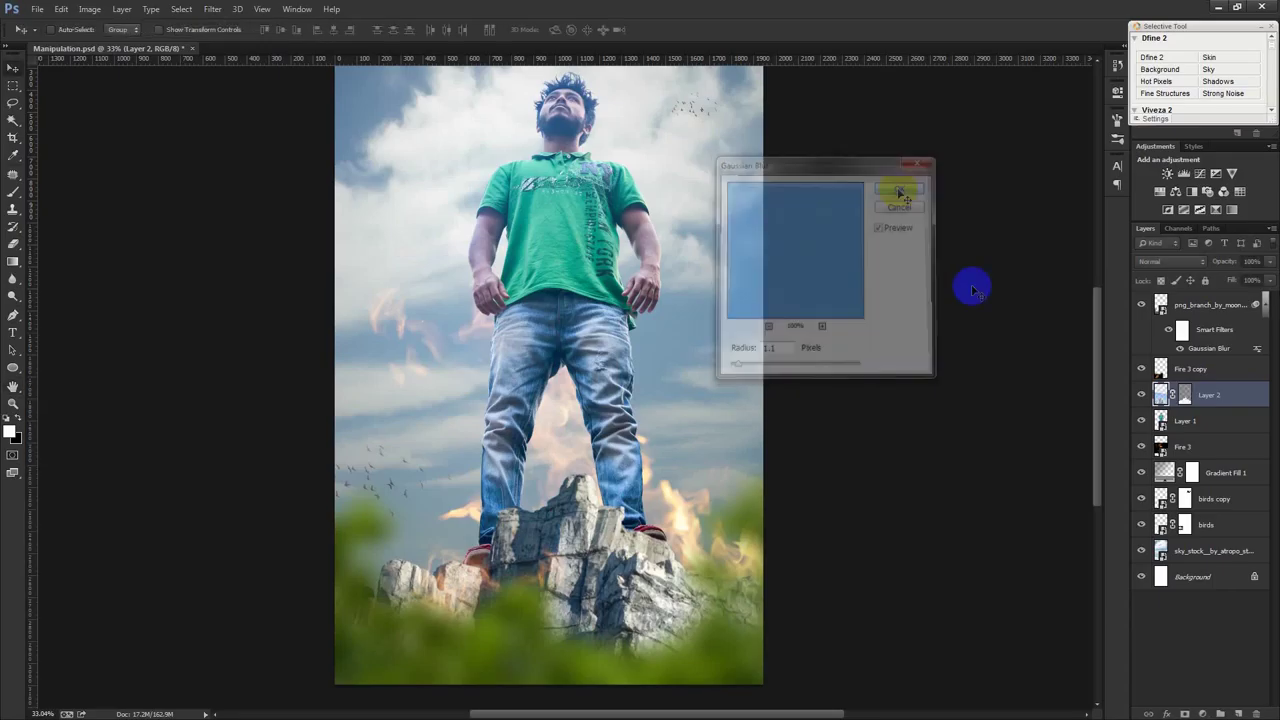
{"action": "left_click", "coordinate": [1240, 304]}
{"action": "left_click", "coordinate": [1265, 304]}
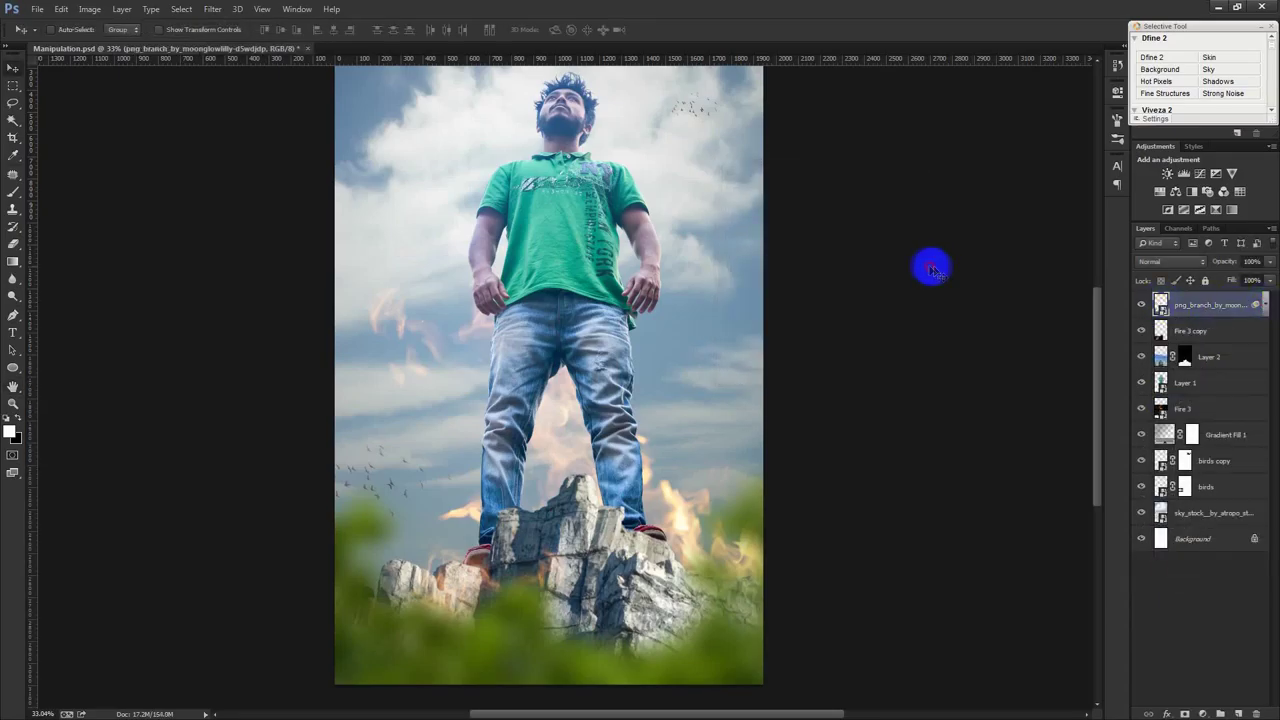
- Nudge the blurred foliage layer slightly into a new position
{"action": "left_click_drag", "start_coordinate": [929, 262], "coordinate": [930, 300]}
{"action": "scroll", "coordinate": [929, 305], "scroll_direction": "down", "scroll_amount": 2}
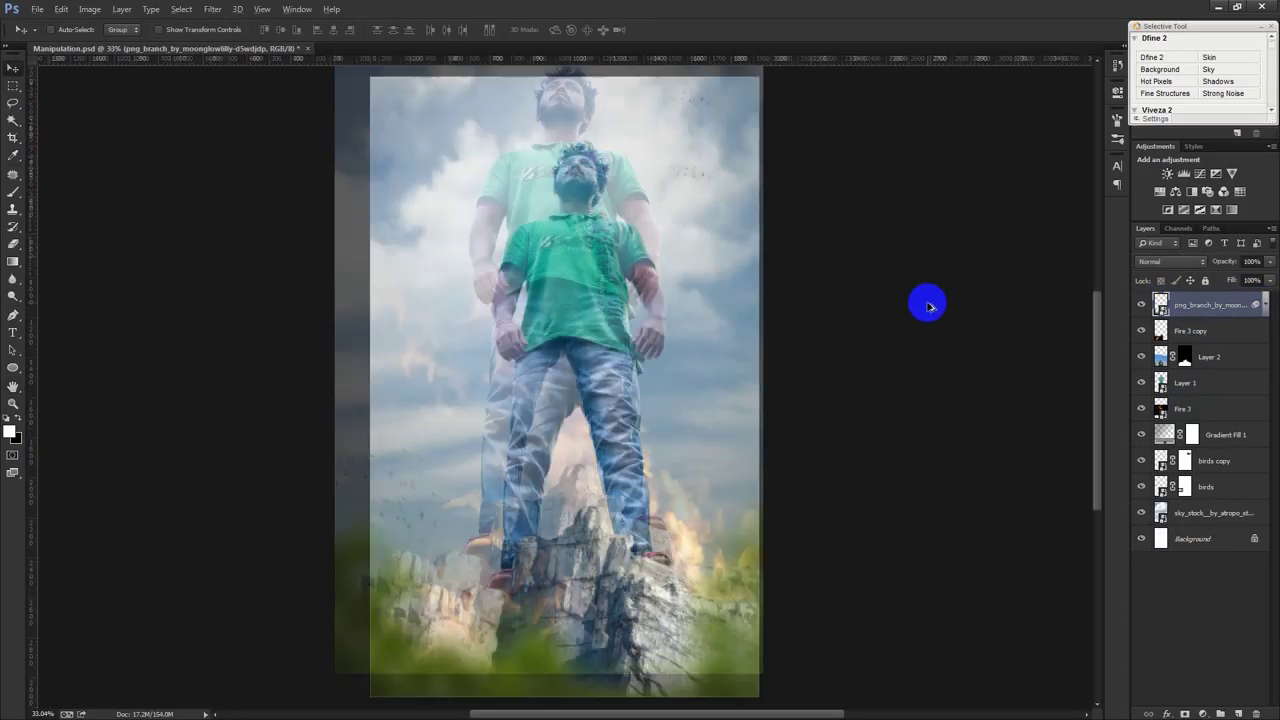
{"action": "scroll", "coordinate": [928, 306], "scroll_direction": "up", "scroll_amount": 1}
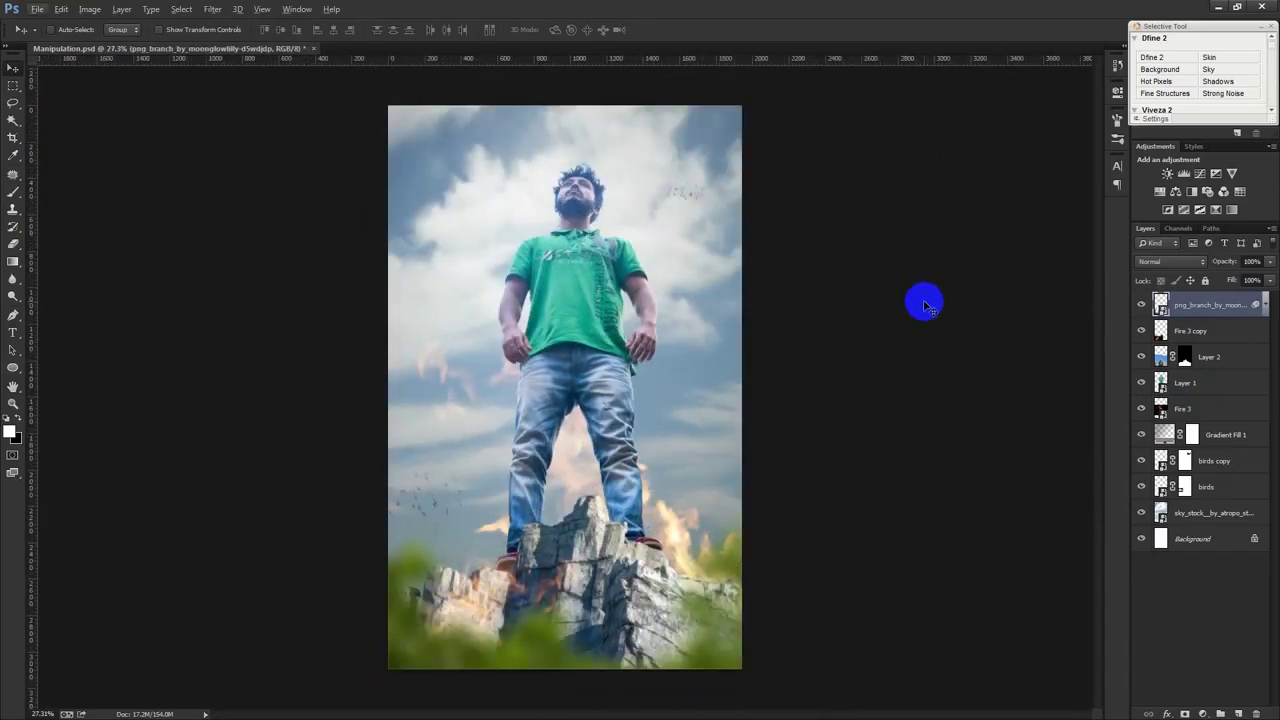
{"action": "key", "text": "ctrl+z"}
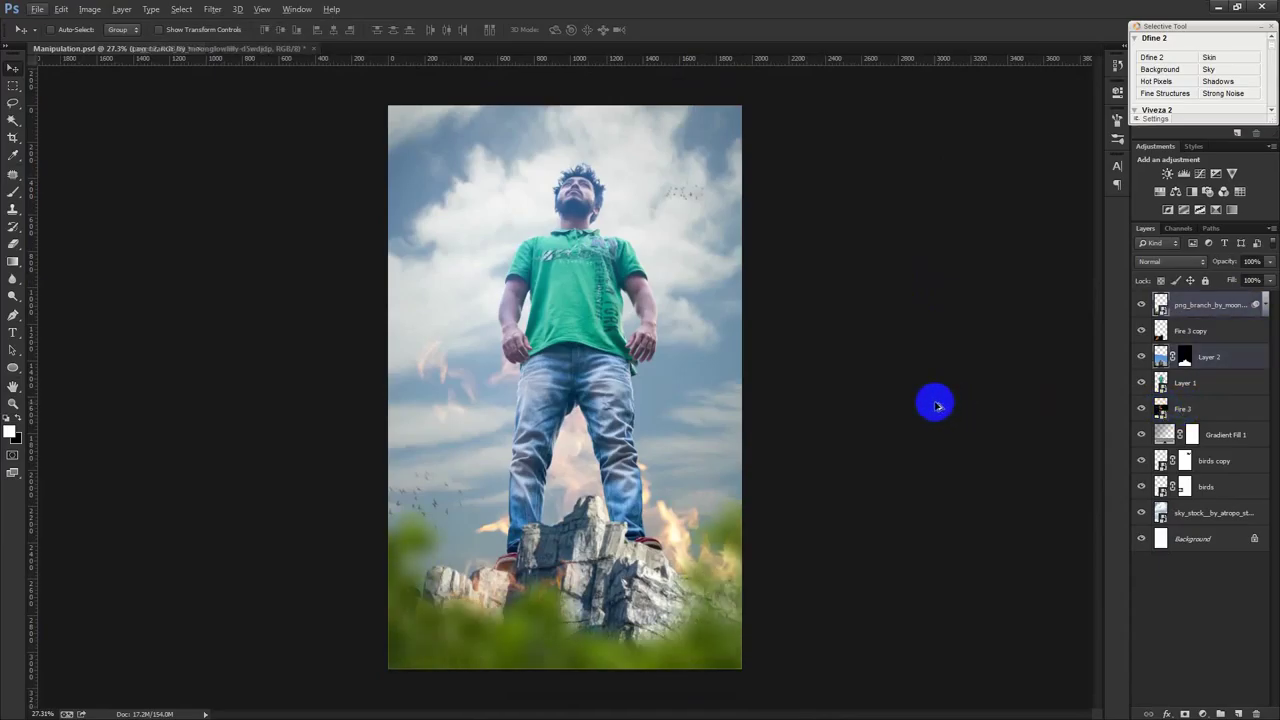
{"action": "left_click_drag", "start_coordinate": [1023, 340], "coordinate": [1024, 354]}
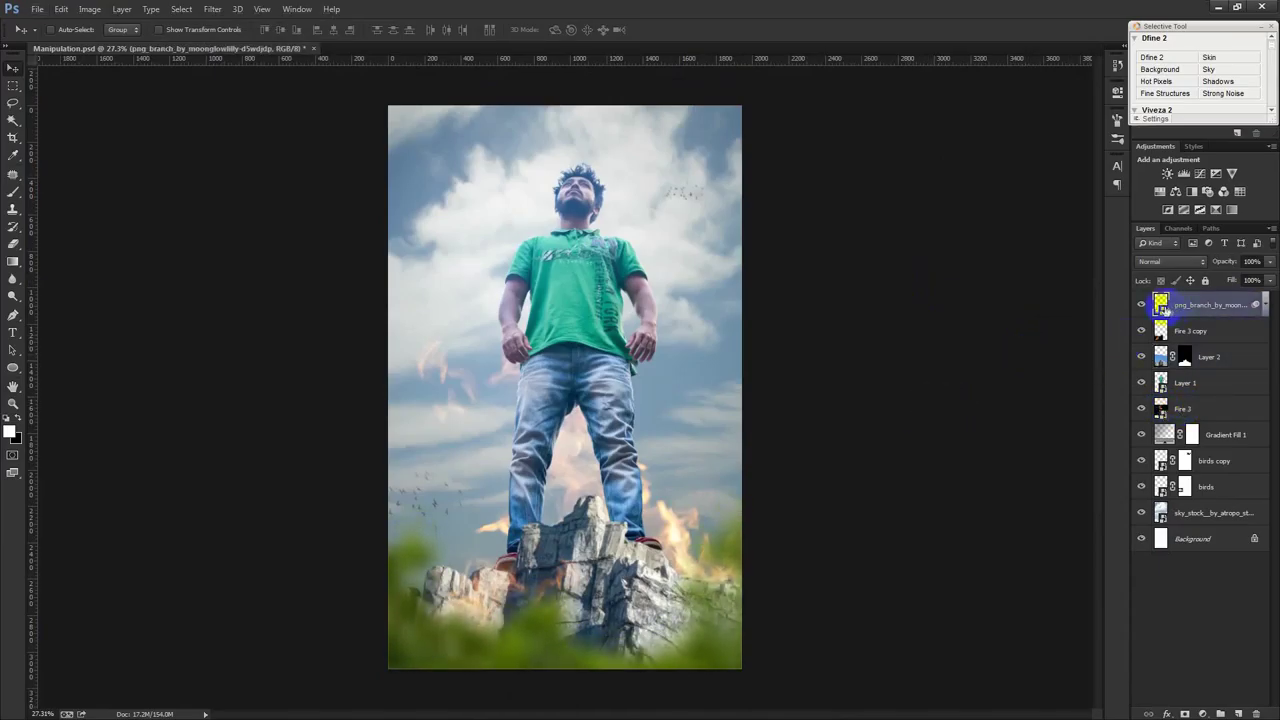
- Reduce the foliage's Gaussian Blur smart filter radius to 23.7 pixels
{"action": "left_click", "coordinate": [1262, 302]}
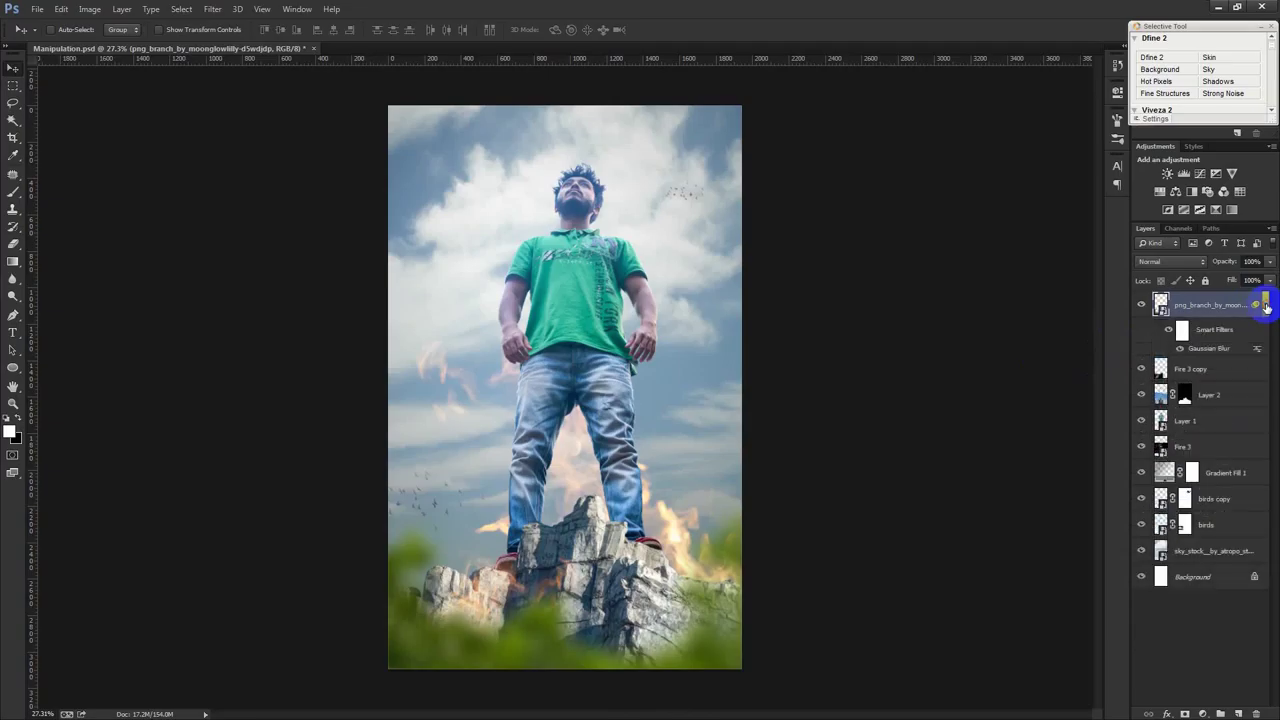
{"action": "double_click", "coordinate": [1222, 352]}
{"action": "left_click_drag", "start_coordinate": [814, 366], "coordinate": [780, 369]}
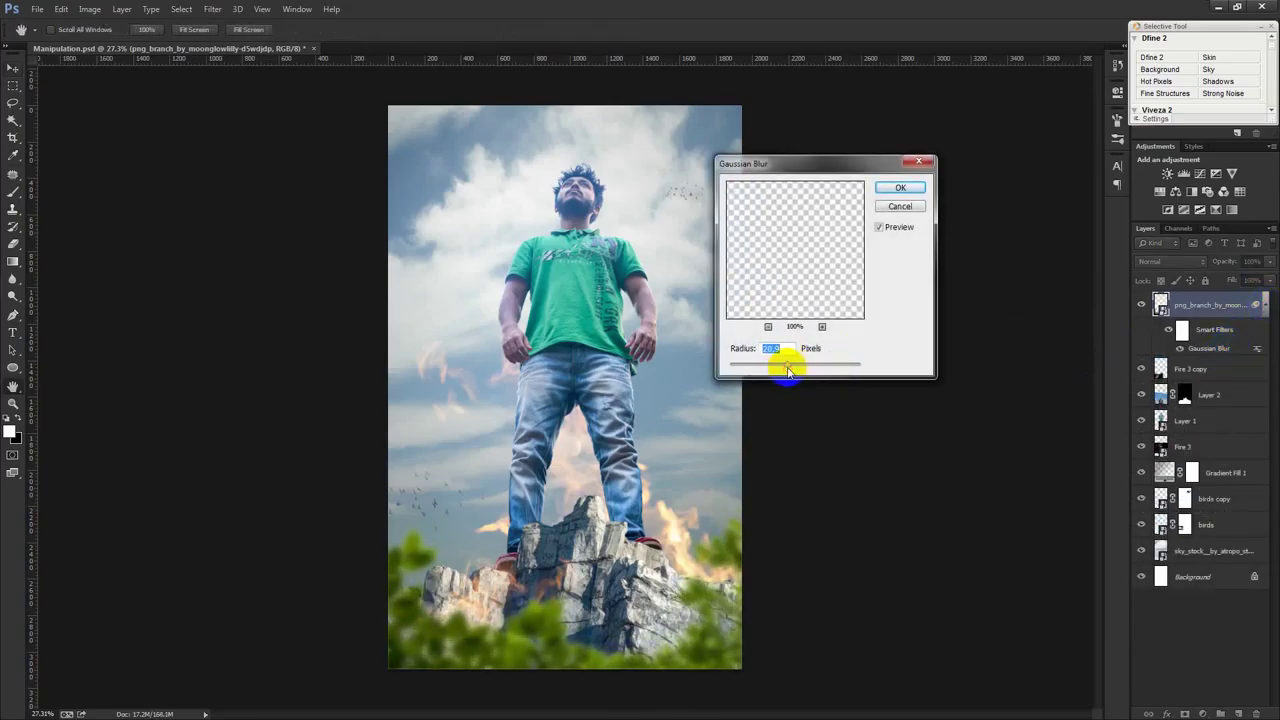
{"action": "left_click", "coordinate": [900, 188]}
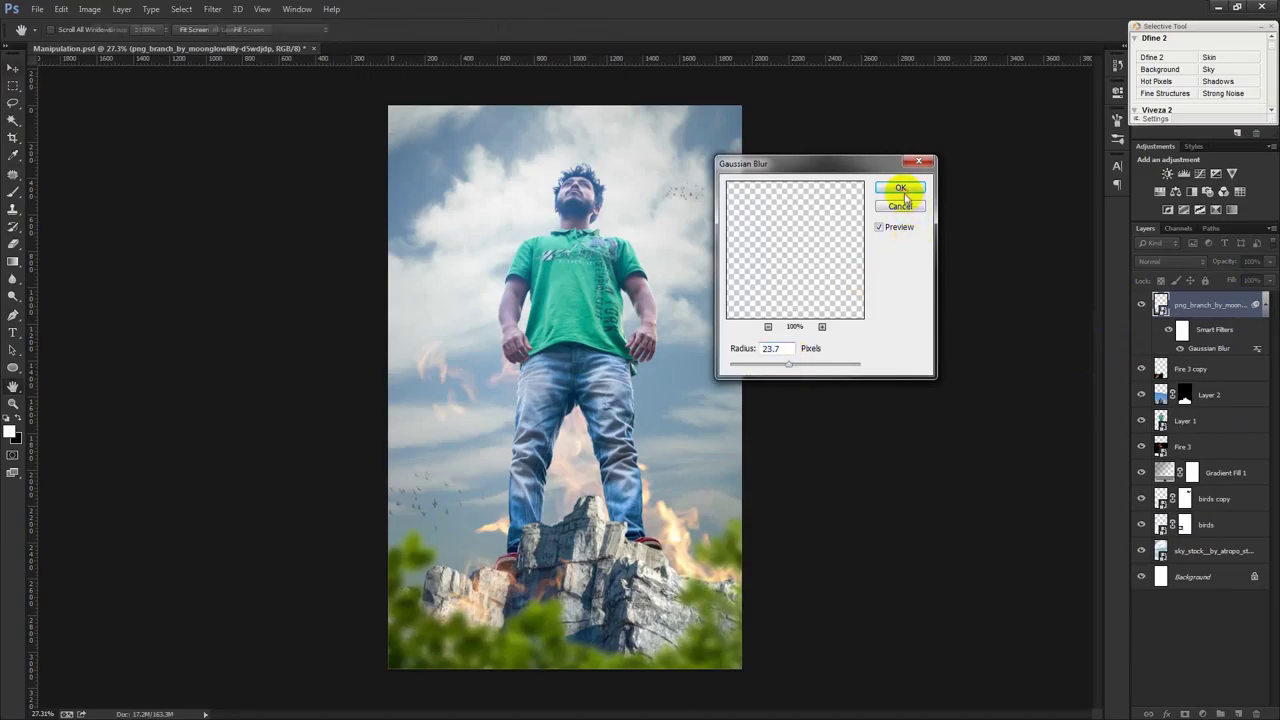
- Resize the foliage so it hugs the bottom edge, revealing more rock
{"action": "key", "text": "ctrl+t"}
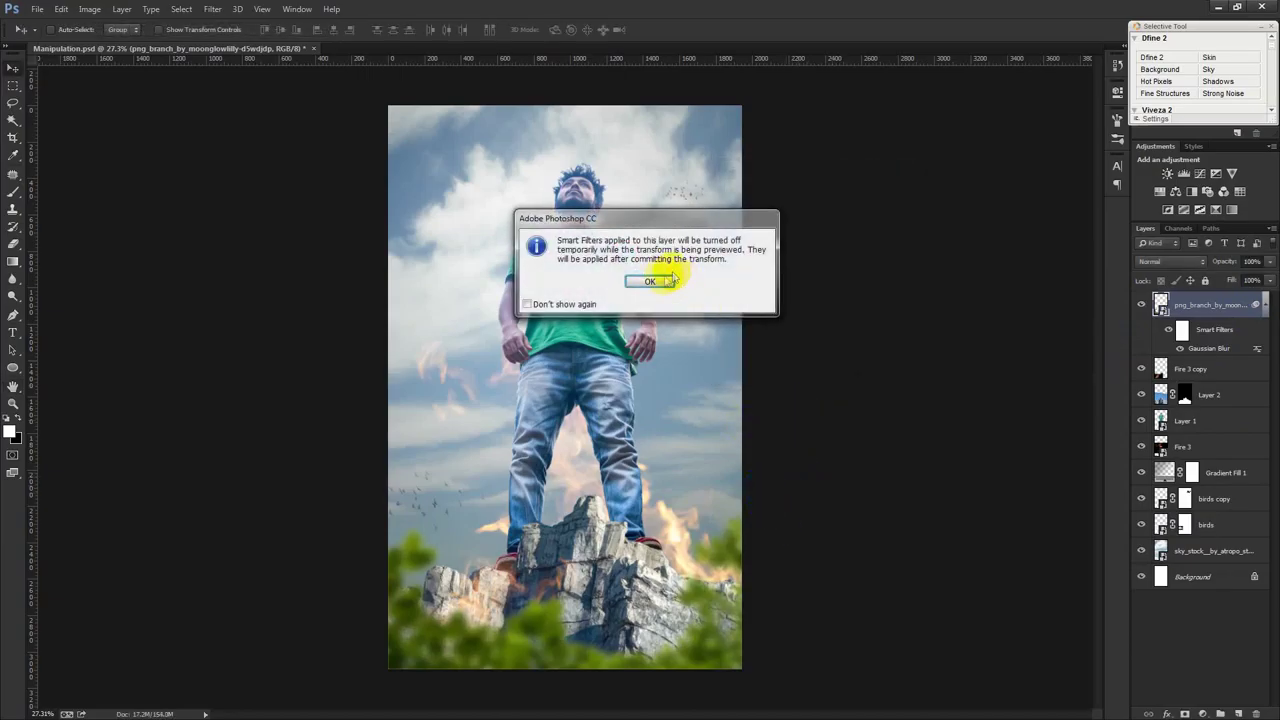
{"action": "key", "text": "Return"}
{"action": "left_click_drag", "start_coordinate": [762, 698], "coordinate": [756, 674]}
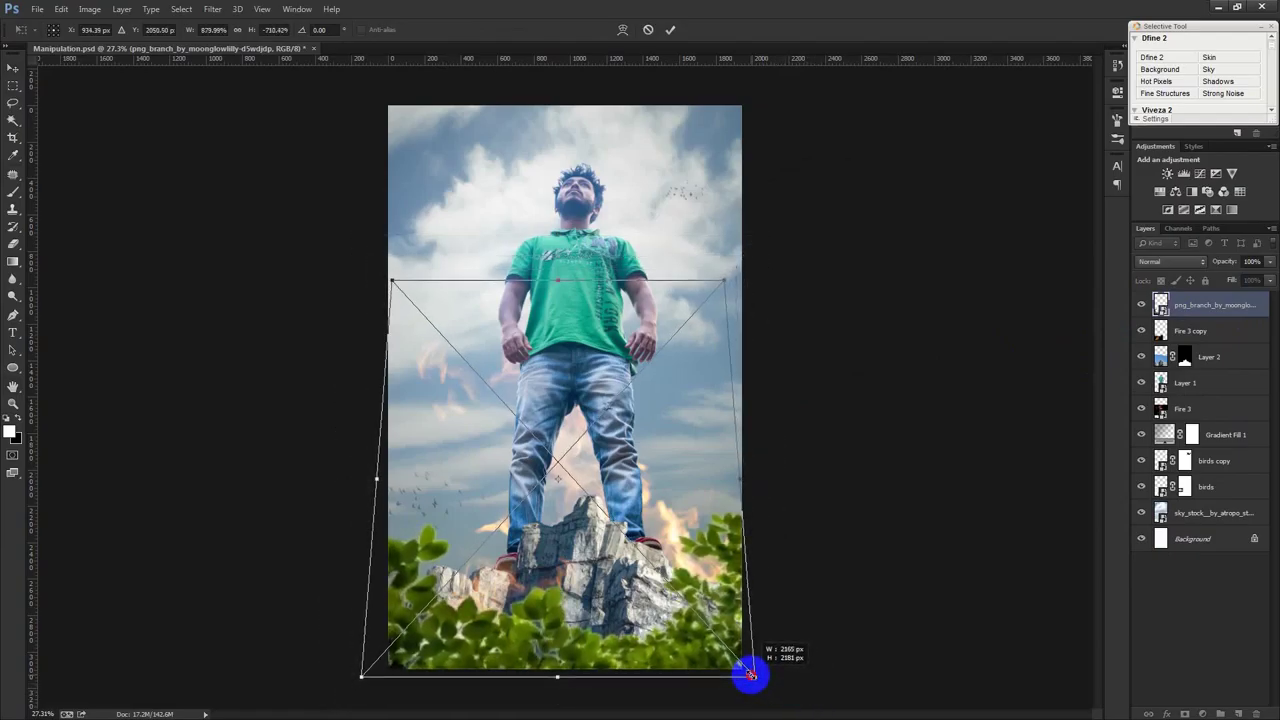
{"action": "double_click", "coordinate": [648, 620]}
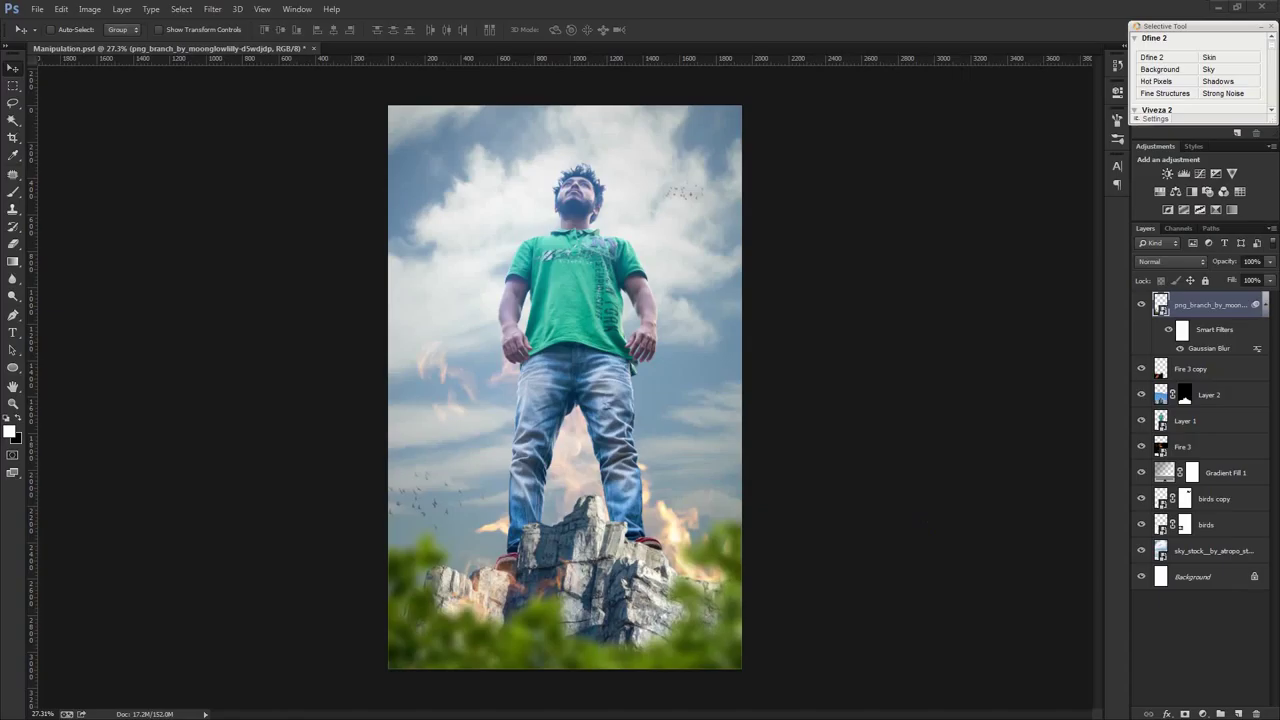
- Dismiss the out-of-memory warning and save the composite as Manipulation.psd
{"action": "left_click", "coordinate": [757, 243]}
{"action": "left_click", "coordinate": [643, 280]}
{"action": "key", "text": "ctrl+s"}
- Place the bird stock image, scaled and rotated, to the right of the man
{"action": "left_click_drag", "start_coordinate": [1000, 467], "coordinate": [666, 370]}
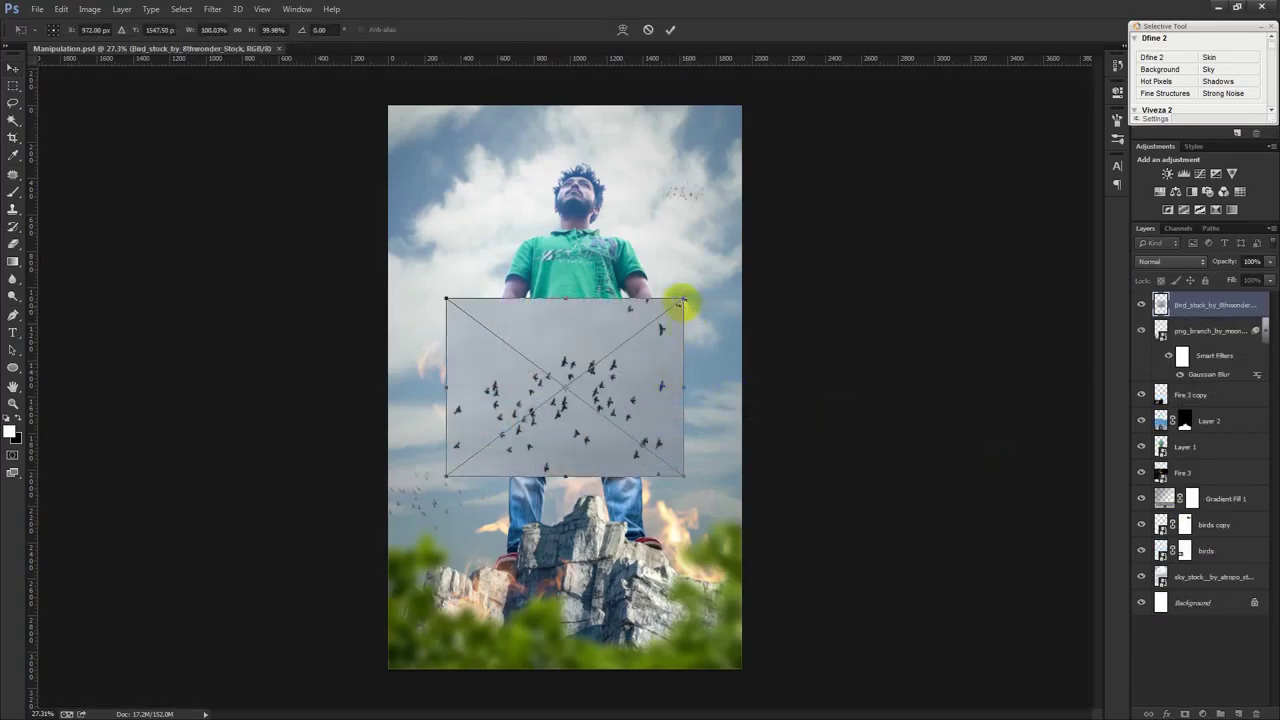
{"action": "mouse_move", "coordinate": [678, 299]}
{"action": "left_mouse_down"}
{"action": "mouse_move", "coordinate": [716, 286]}
{"action": "mouse_move", "coordinate": [645, 310]}
{"action": "left_mouse_up"}
{"action": "left_click_drag", "start_coordinate": [715, 395], "coordinate": [722, 418]}
{"action": "left_click_drag", "start_coordinate": [590, 390], "coordinate": [662, 383]}
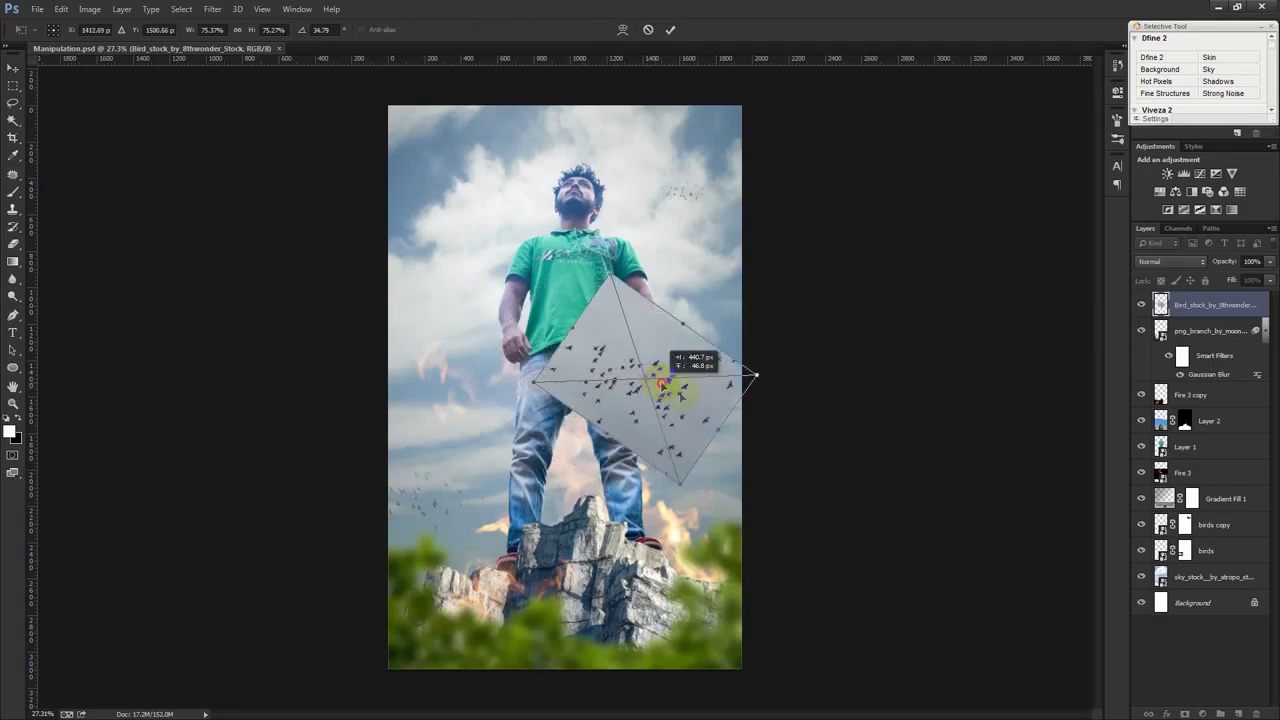
{"action": "left_click_drag", "start_coordinate": [840, 415], "coordinate": [840, 383]}
{"action": "key", "text": "Return"}
- Move the Bird_stock layer below the birds layers and set it to Multiply
{"action": "left_click_drag", "start_coordinate": [1205, 305], "coordinate": [1214, 563]}
{"action": "left_click", "coordinate": [1167, 263]}
{"action": "left_click", "coordinate": [1160, 312]}
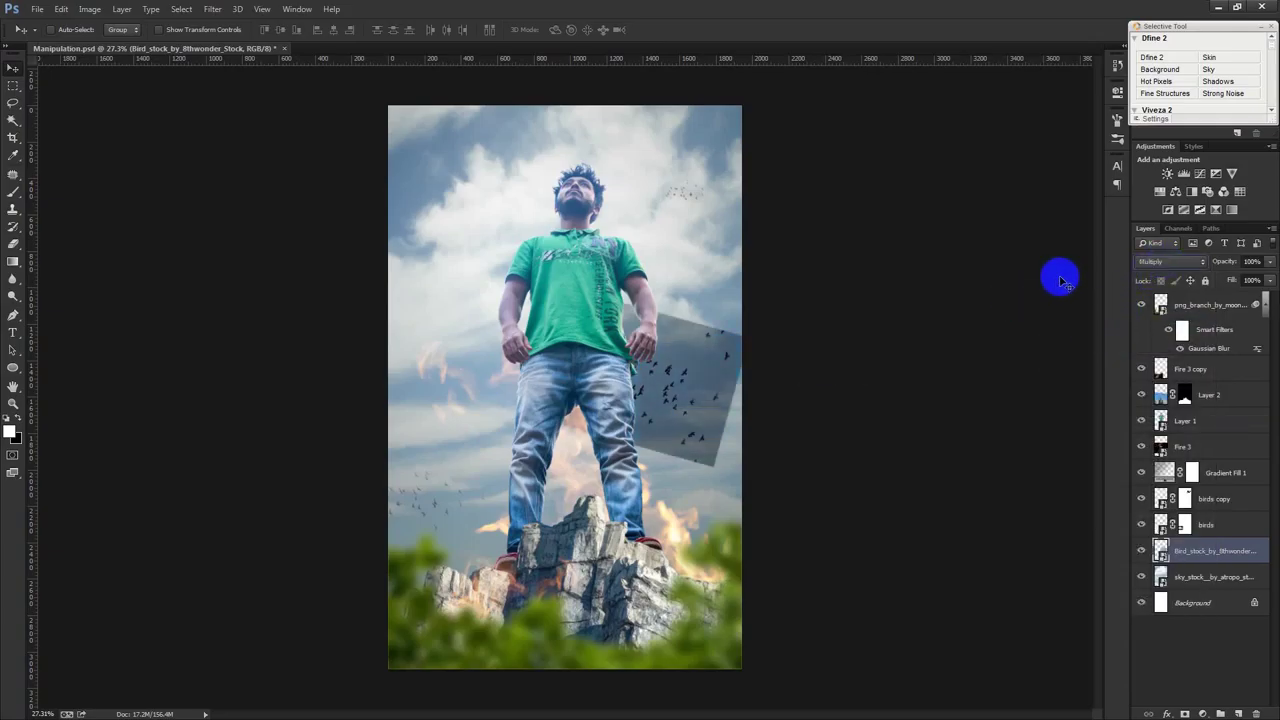
- Rasterize the Bird_stock layer and brighten its grey backdrop with a Curves adjustment
{"action": "right_click", "coordinate": [1205, 557]}
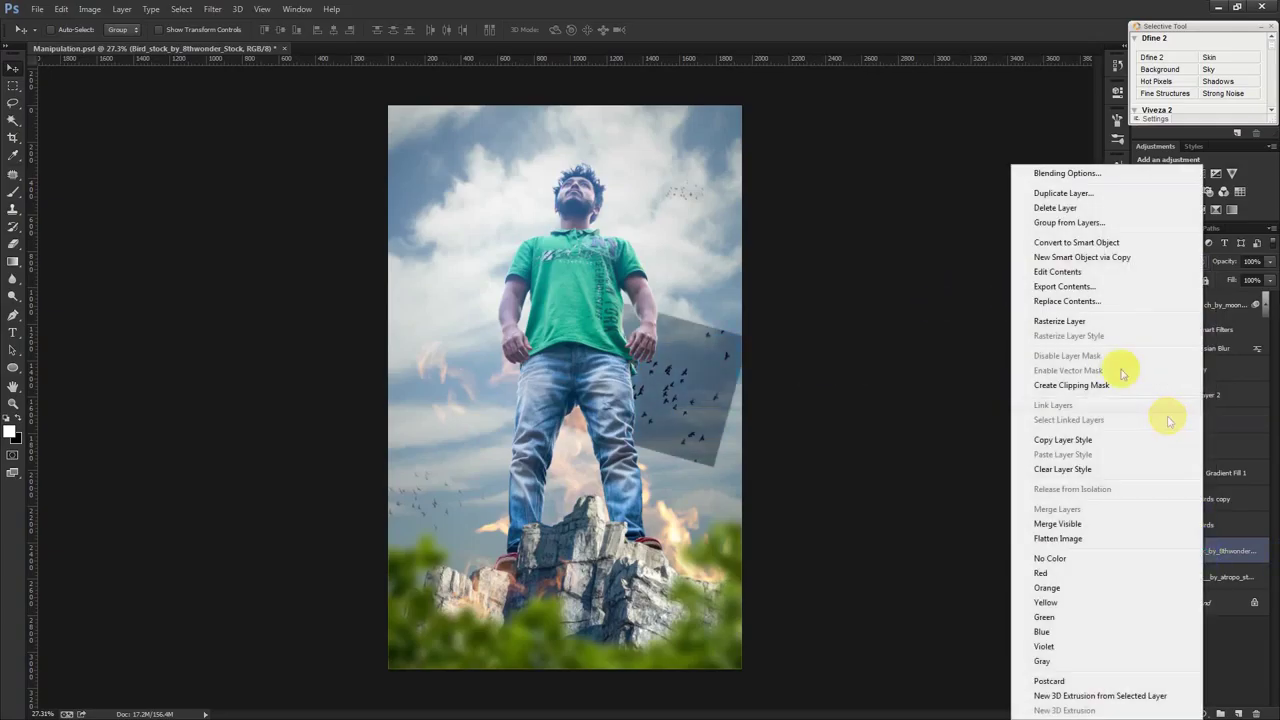
{"action": "left_click", "coordinate": [1058, 327]}
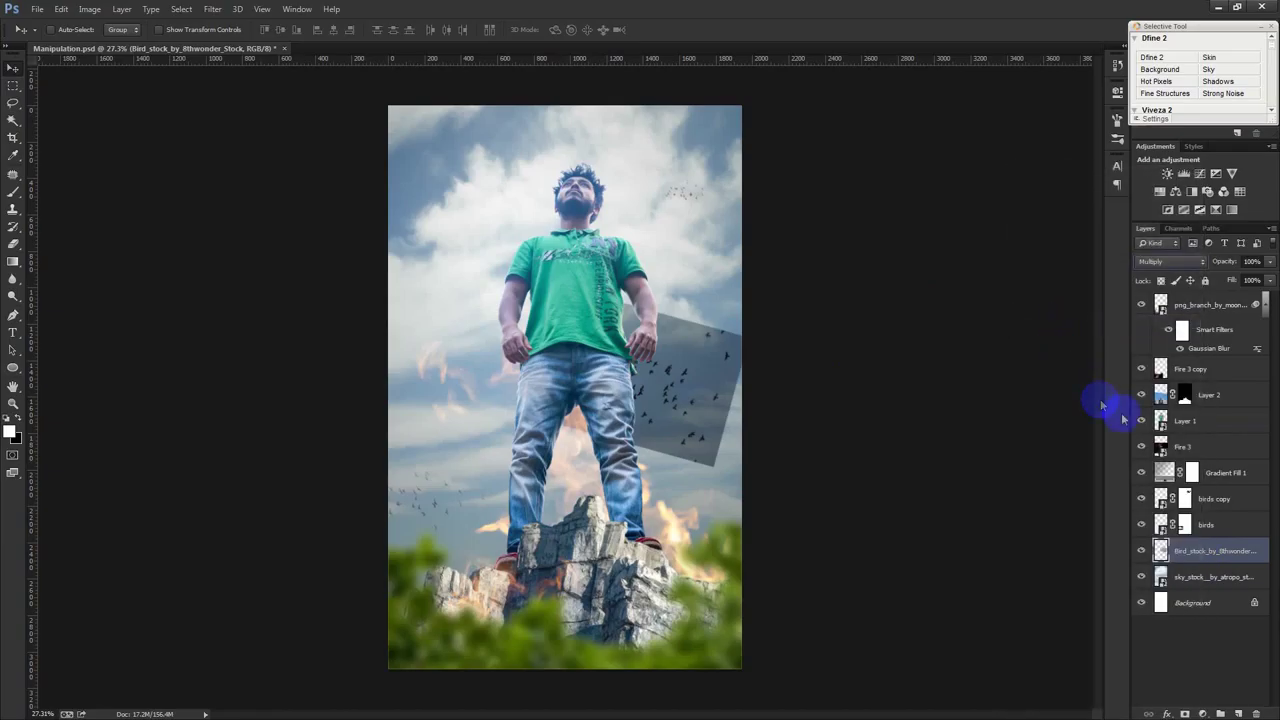
{"action": "key", "text": "ctrl+m"}
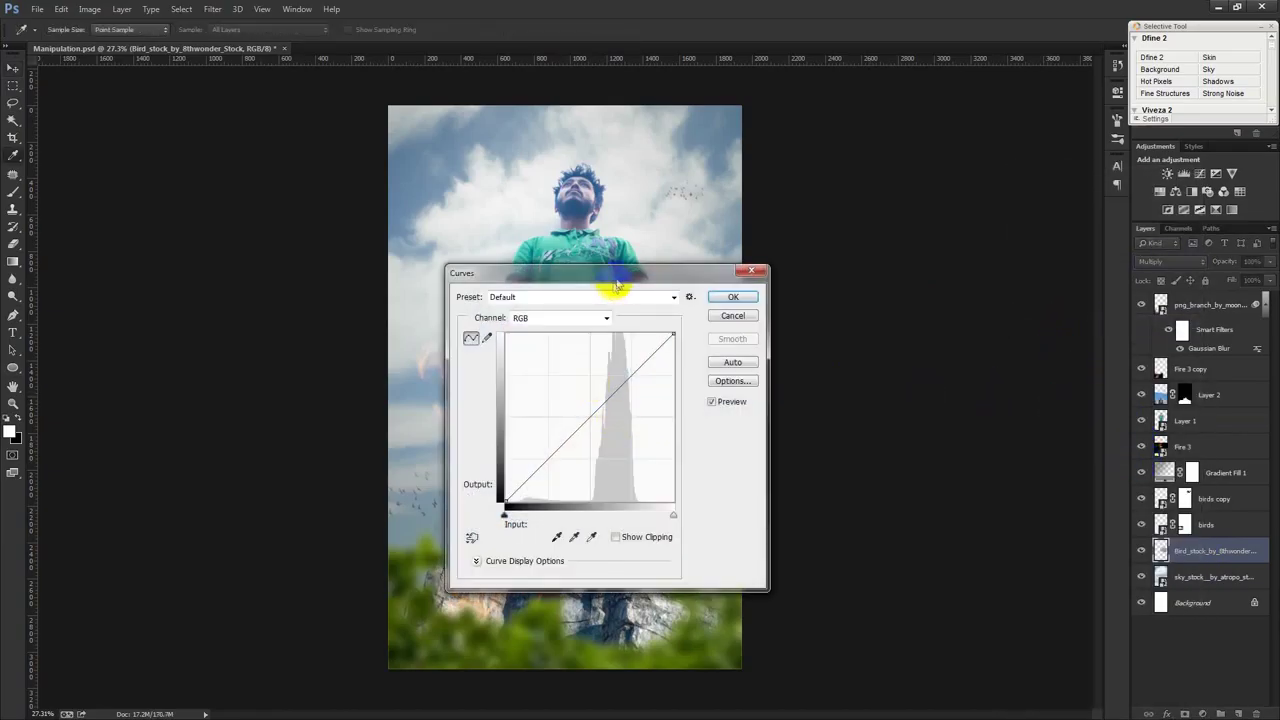
{"action": "left_click_drag", "start_coordinate": [608, 273], "coordinate": [1133, 201]}
{"action": "left_click_drag", "start_coordinate": [1118, 335], "coordinate": [1068, 311]}
{"action": "left_click", "coordinate": [1257, 224]}
- Move the flock into the upper-left sky and lower its opacity to 68%
{"action": "mouse_move", "coordinate": [832, 381]}
{"action": "left_mouse_down"}
{"action": "mouse_move", "coordinate": [874, 411]}
{"action": "mouse_move", "coordinate": [888, 404]}
{"action": "mouse_move", "coordinate": [622, 153]}
{"action": "mouse_move", "coordinate": [623, 134]}
{"action": "left_mouse_up"}
{"action": "left_click", "coordinate": [1225, 263]}
{"action": "left_click_drag", "start_coordinate": [1225, 263], "coordinate": [1211, 263]}
- Apply a slight blur filter to the bird flock
{"action": "left_click", "coordinate": [211, 9]}
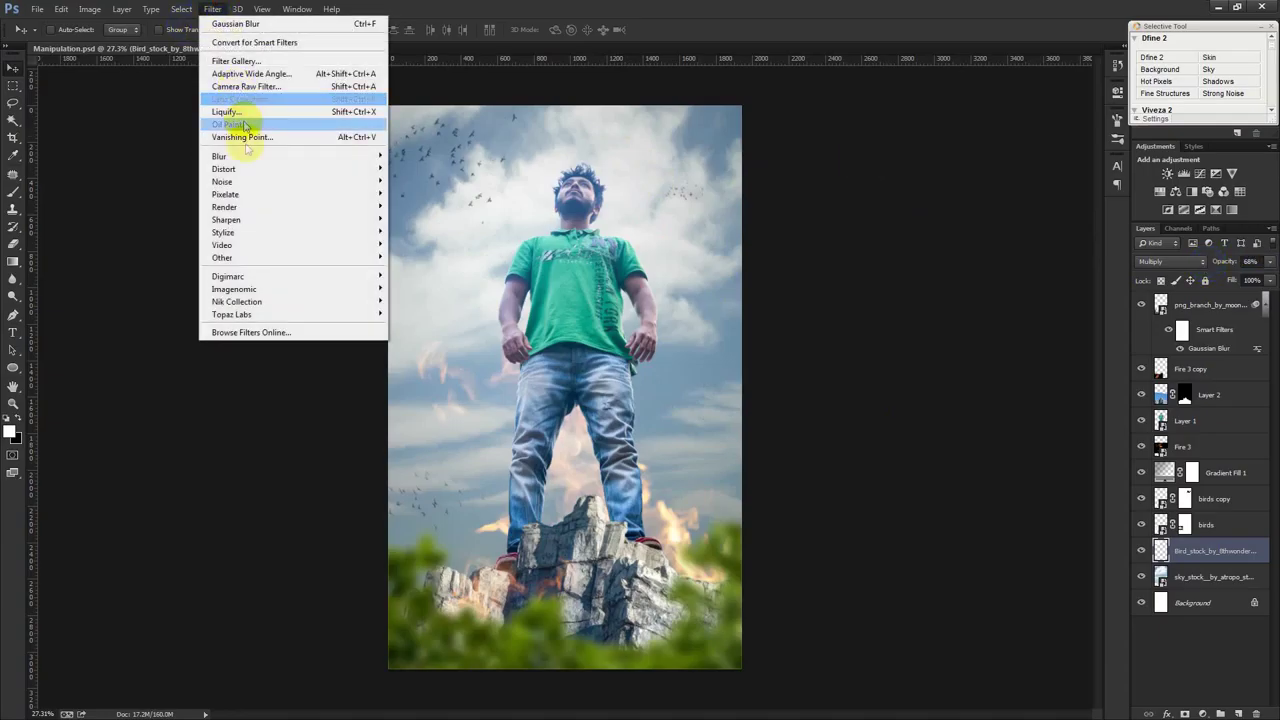
{"action": "left_click", "coordinate": [413, 213]}
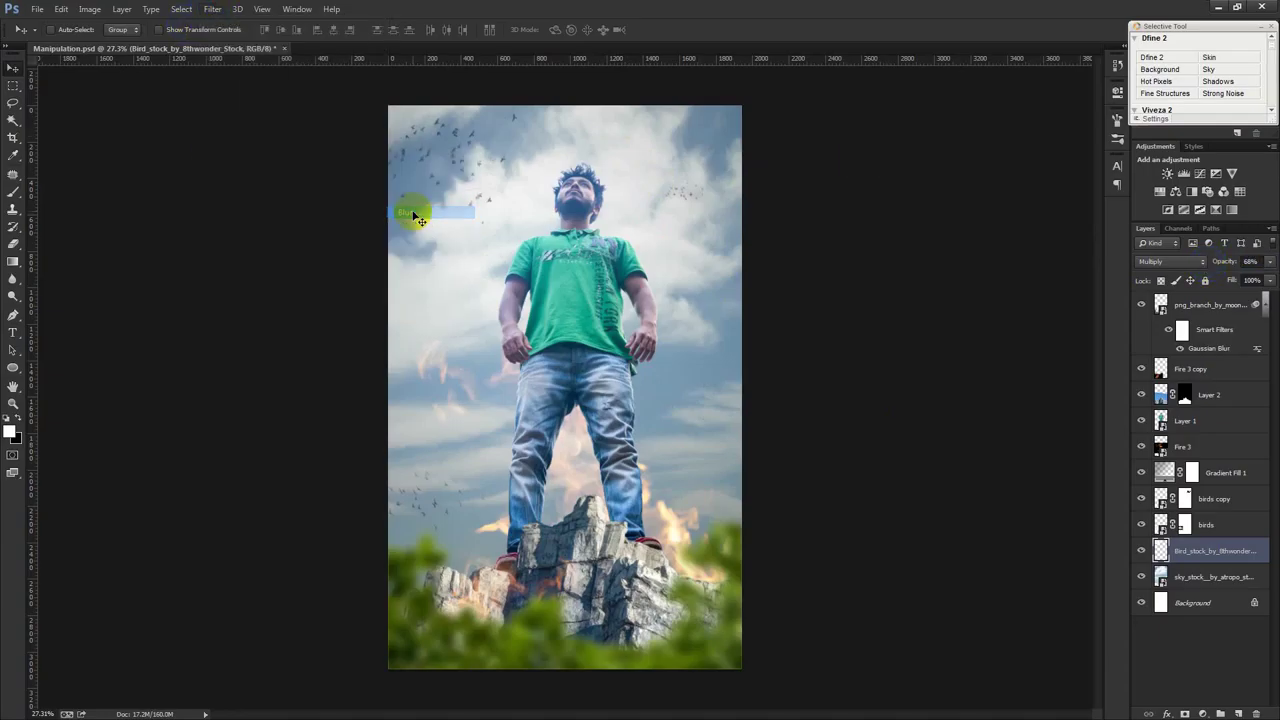
{"action": "right_click", "coordinate": [817, 295]}
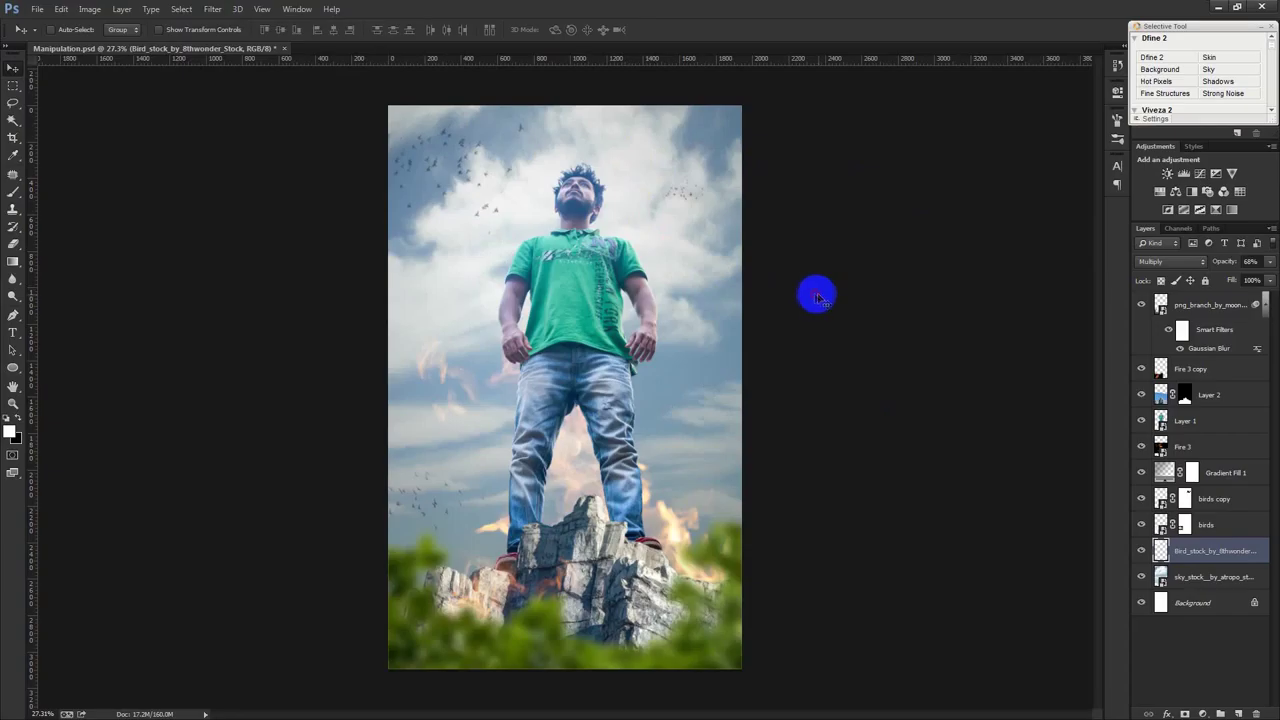
{"action": "left_click", "coordinate": [1033, 387]}
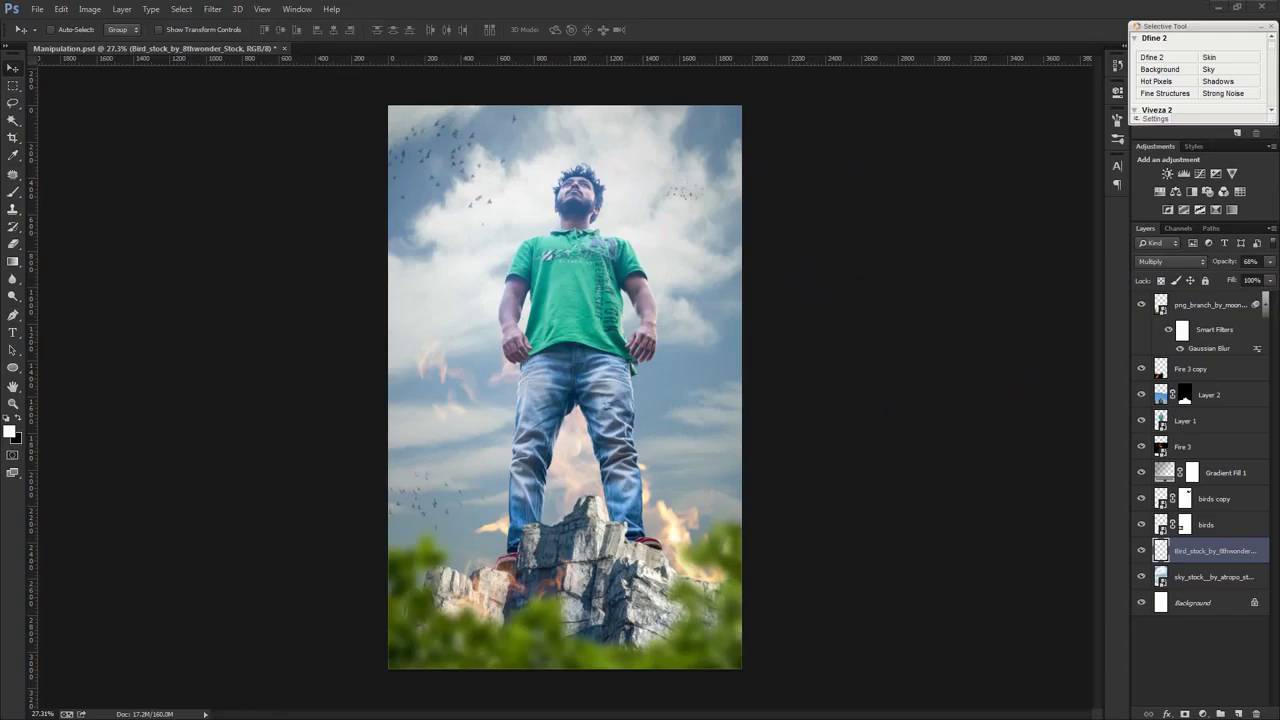
{"action": "mouse_move", "coordinate": [708, 337]}
{"action": "left_mouse_down"}
{"action": "mouse_move", "coordinate": [677, 323]}
{"action": "mouse_move", "coordinate": [694, 206]}
{"action": "left_mouse_up"}
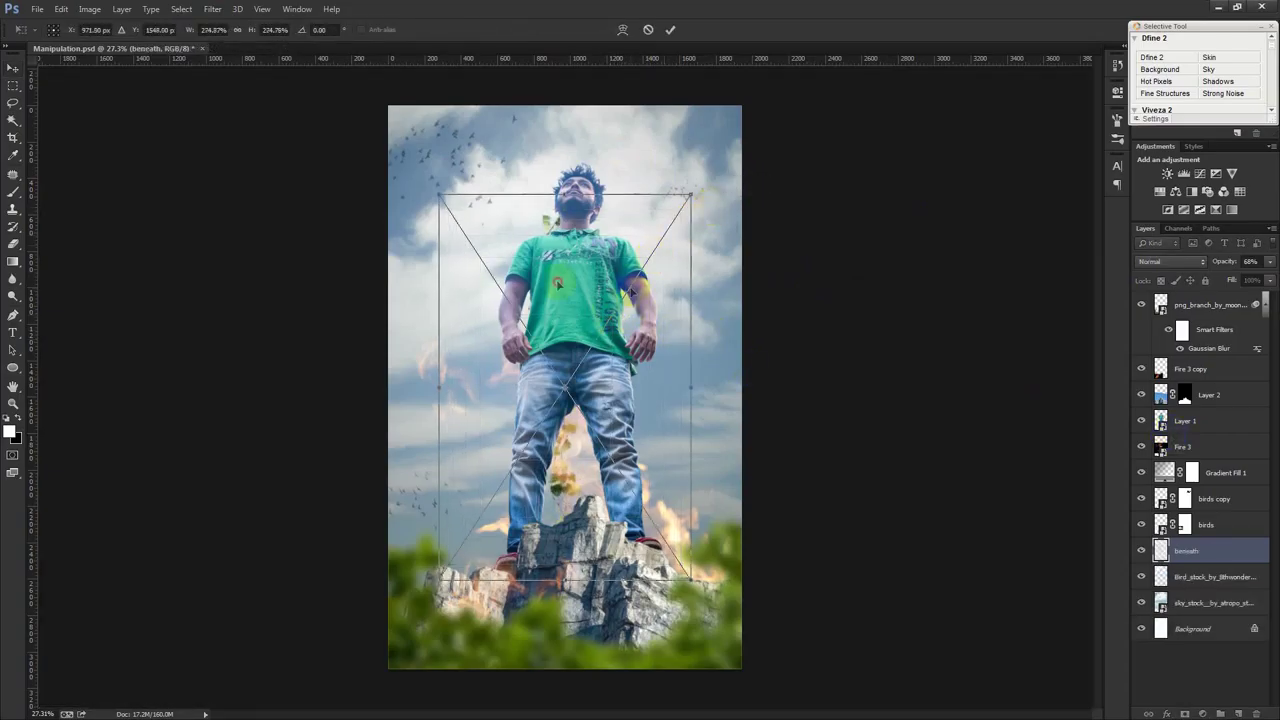
{"action": "left_click_drag", "start_coordinate": [632, 279], "coordinate": [503, 251]}
{"action": "key", "text": "Return"}
{"action": "left_click_drag", "start_coordinate": [1190, 553], "coordinate": [1180, 300]}
{"action": "left_click_drag", "start_coordinate": [628, 365], "coordinate": [576, 297]}
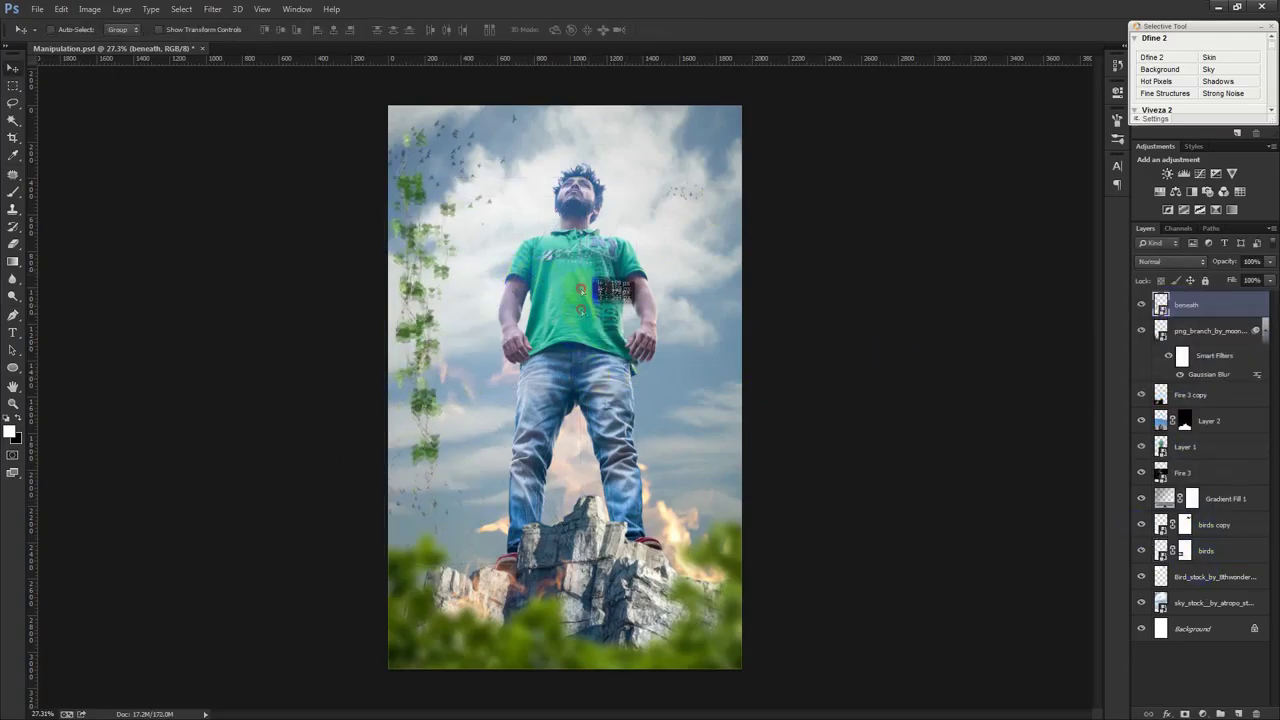
{"action": "key", "text": "ctrl+t"}
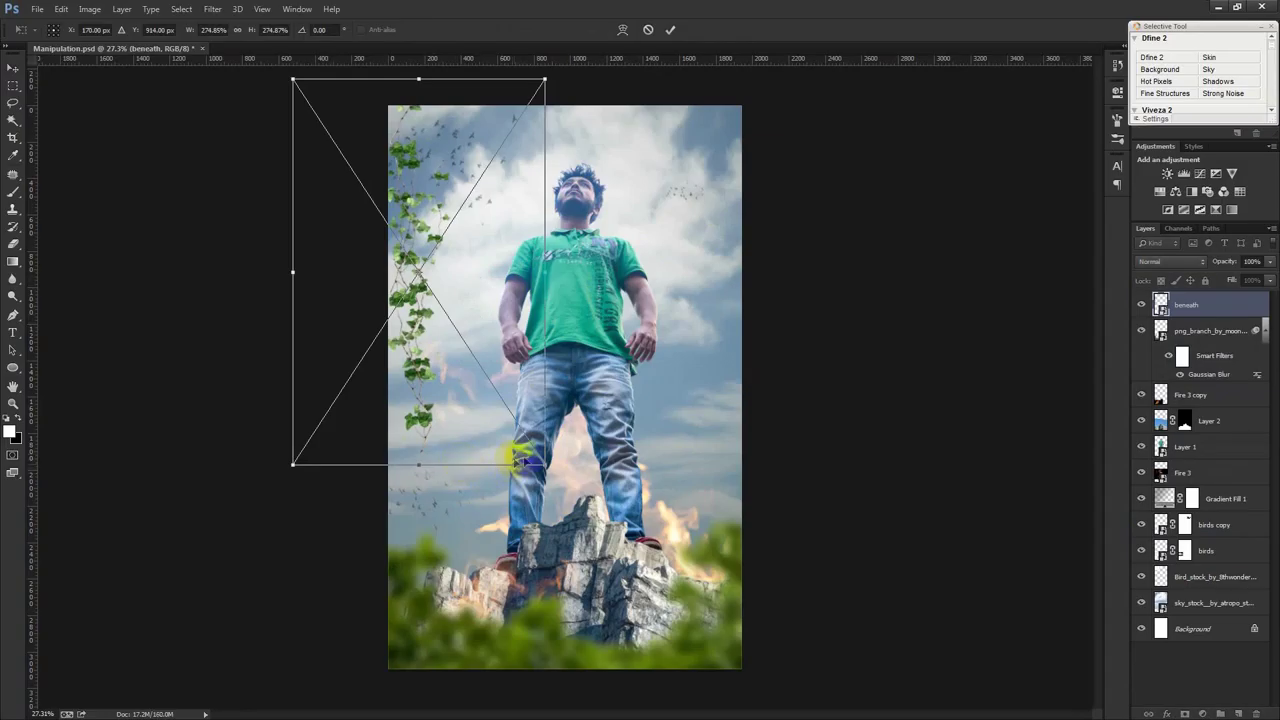
{"action": "mouse_move", "coordinate": [536, 452]}
{"action": "left_mouse_down"}
{"action": "mouse_move", "coordinate": [500, 366]}
{"action": "mouse_move", "coordinate": [545, 556]}
{"action": "mouse_move", "coordinate": [485, 463]}
{"action": "mouse_move", "coordinate": [691, 553]}
{"action": "left_mouse_up"}
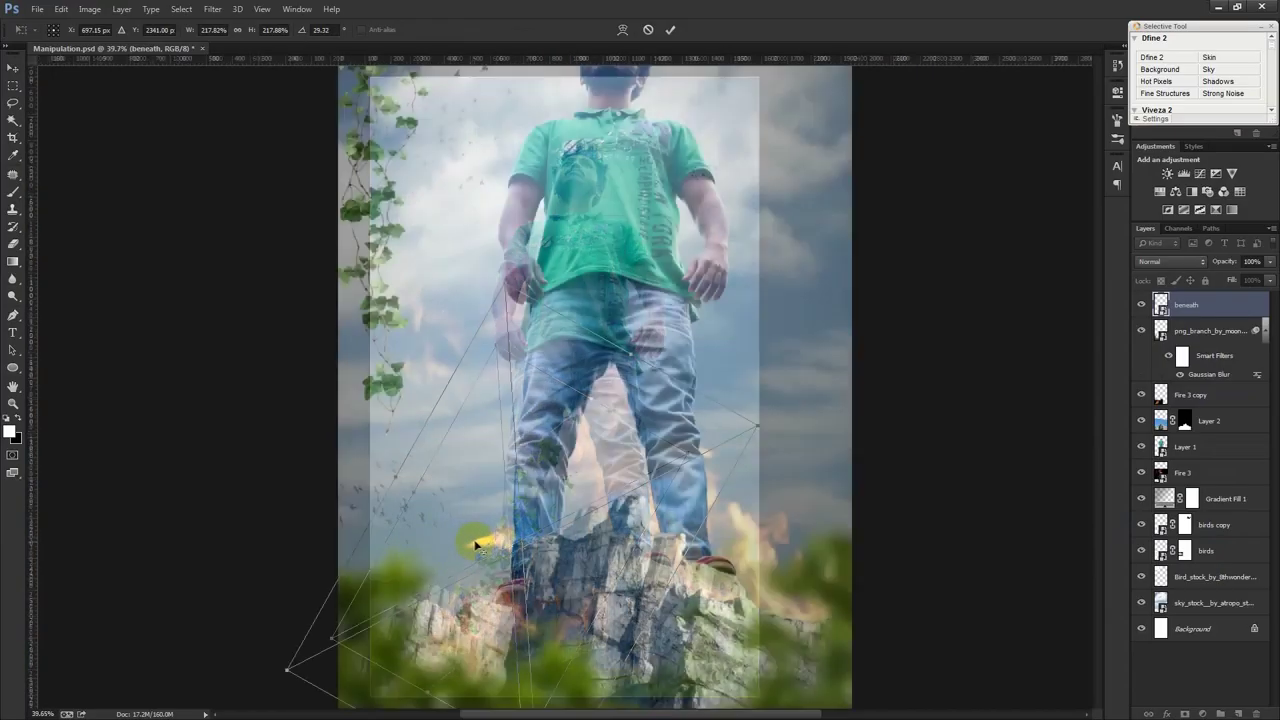
{"action": "scroll", "coordinate": [471, 537], "scroll_direction": "up", "scroll_amount": 3}
{"action": "left_click_drag", "start_coordinate": [471, 537], "coordinate": [630, 458]}
{"action": "mouse_move", "coordinate": [866, 349]}
{"action": "left_mouse_down"}
{"action": "mouse_move", "coordinate": [762, 408]}
{"action": "mouse_move", "coordinate": [725, 400]}
{"action": "left_mouse_up"}
{"action": "left_click_drag", "start_coordinate": [660, 368], "coordinate": [620, 491]}
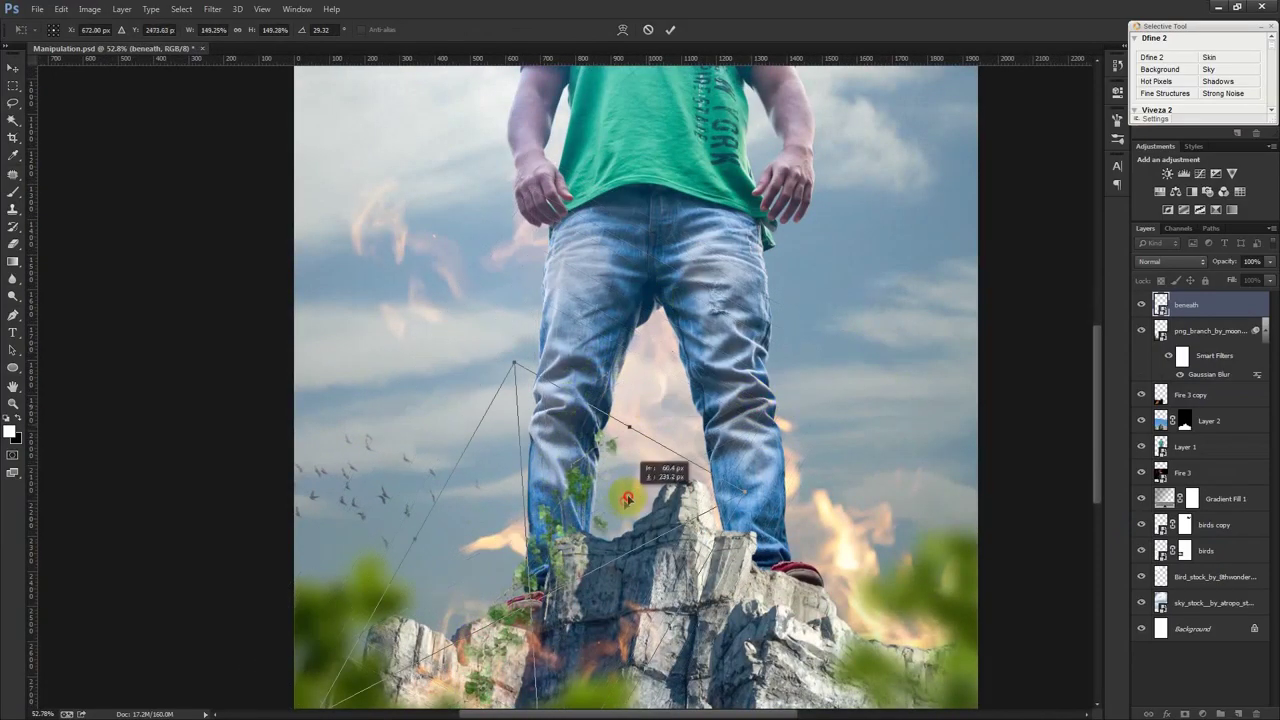
{"action": "key", "text": "Return"}
{"action": "key", "text": "ctrl+0"}
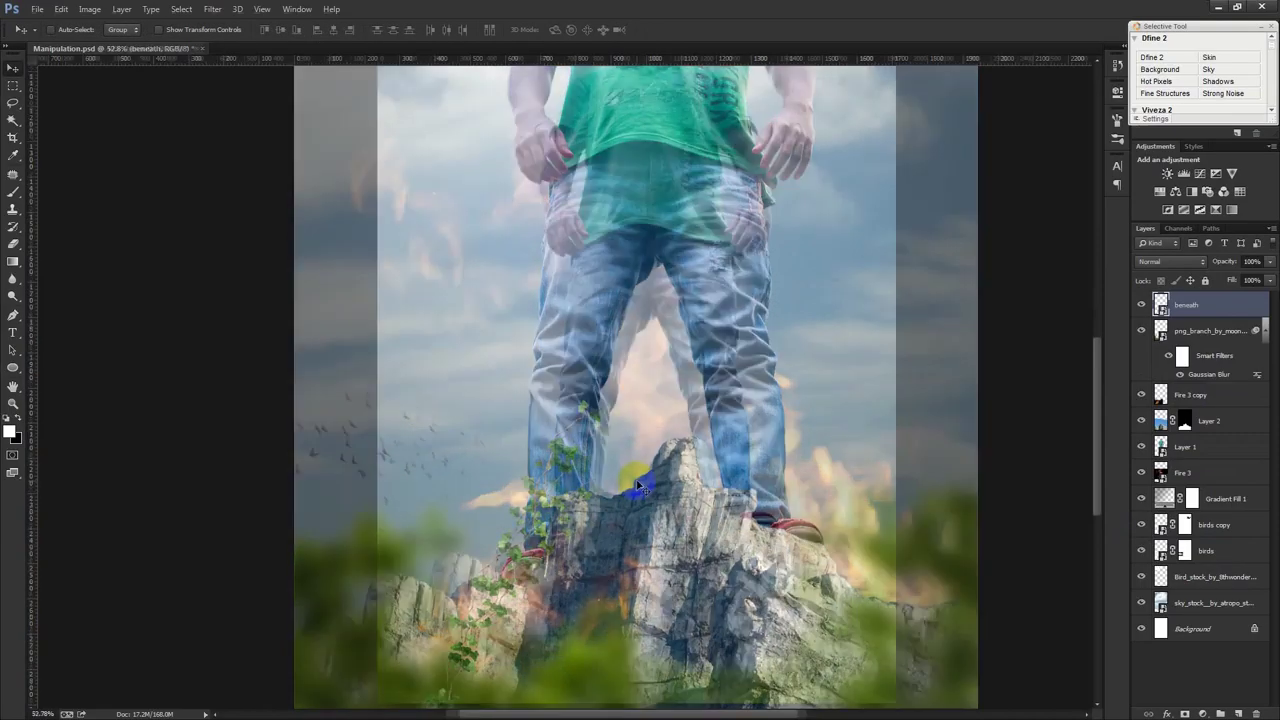
{"action": "left_click_drag", "start_coordinate": [1185, 421], "coordinate": [1187, 435]}
{"action": "mouse_move", "coordinate": [803, 440]}
{"action": "left_mouse_down"}
{"action": "mouse_move", "coordinate": [735, 390]}
{"action": "mouse_move", "coordinate": [932, 363]}
{"action": "mouse_move", "coordinate": [1022, 395]}
{"action": "mouse_move", "coordinate": [1020, 383]}
{"action": "left_mouse_up"}
{"action": "key", "text": "Delete"}
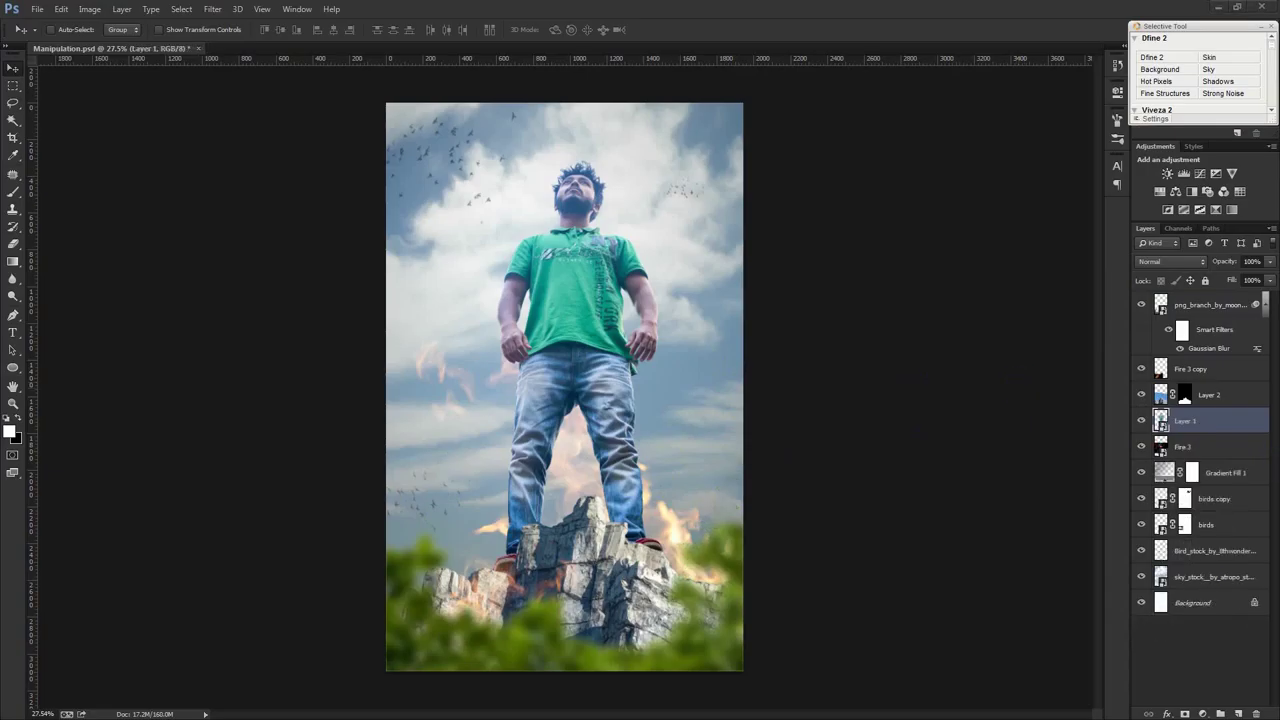
- Place branch_2 rotated at the right edge and move its layer below Fire 3
{"action": "left_click_drag", "start_coordinate": [1023, 443], "coordinate": [824, 457]}
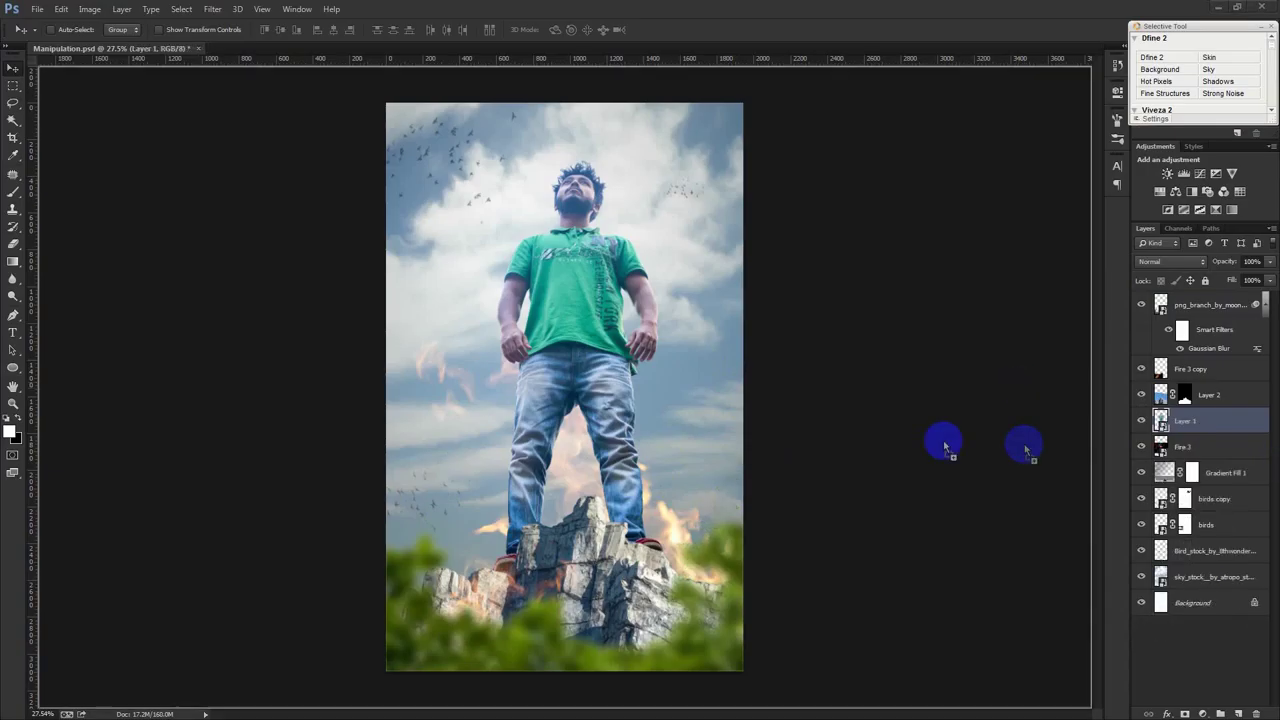
{"action": "left_click_drag", "start_coordinate": [588, 404], "coordinate": [620, 430]}
{"action": "left_click_drag", "start_coordinate": [751, 449], "coordinate": [686, 524]}
{"action": "mouse_move", "coordinate": [575, 415]}
{"action": "left_mouse_down"}
{"action": "mouse_move", "coordinate": [763, 508]}
{"action": "mouse_move", "coordinate": [758, 518]}
{"action": "left_mouse_up"}
{"action": "key", "text": "Return"}
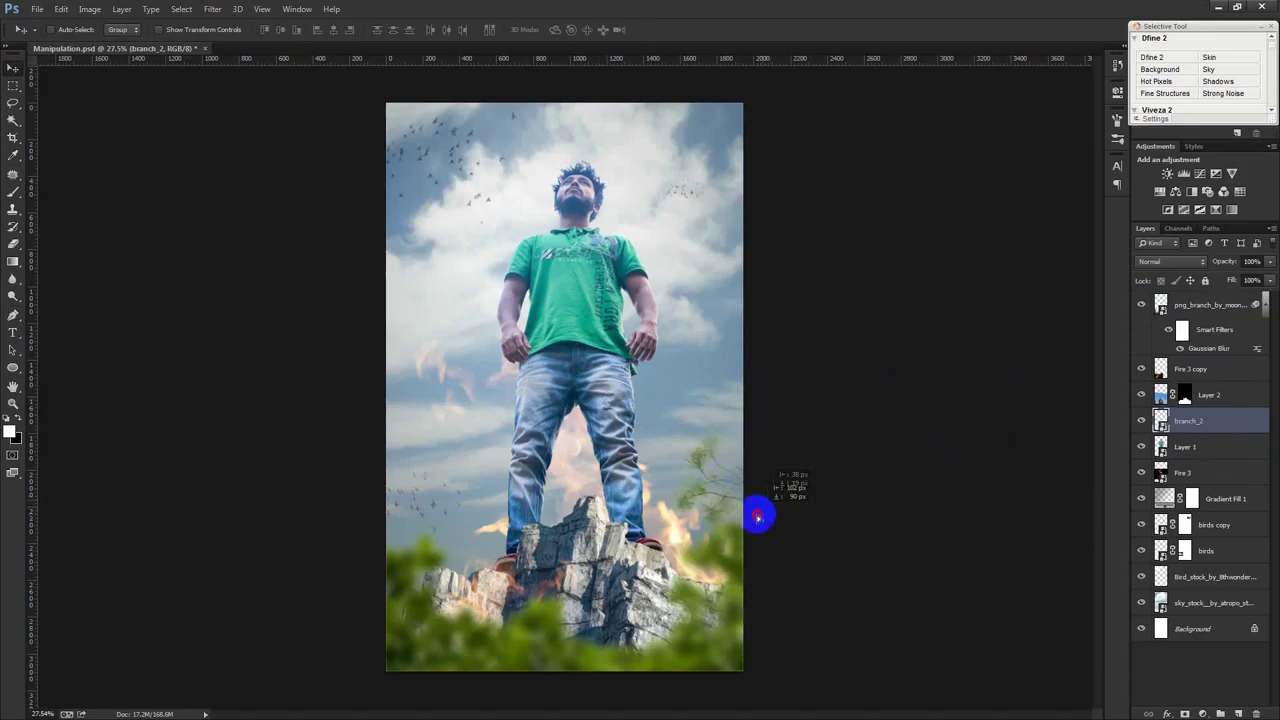
{"action": "left_click_drag", "start_coordinate": [1192, 425], "coordinate": [1199, 489]}
{"action": "mouse_move", "coordinate": [957, 460]}
{"action": "left_mouse_down"}
{"action": "mouse_move", "coordinate": [988, 437]}
{"action": "mouse_move", "coordinate": [994, 526]}
{"action": "left_mouse_up"}
- Re-rotate and enlarge branch_2 near the right edge beside the man's legs
{"action": "key", "text": "ctrl+t"}
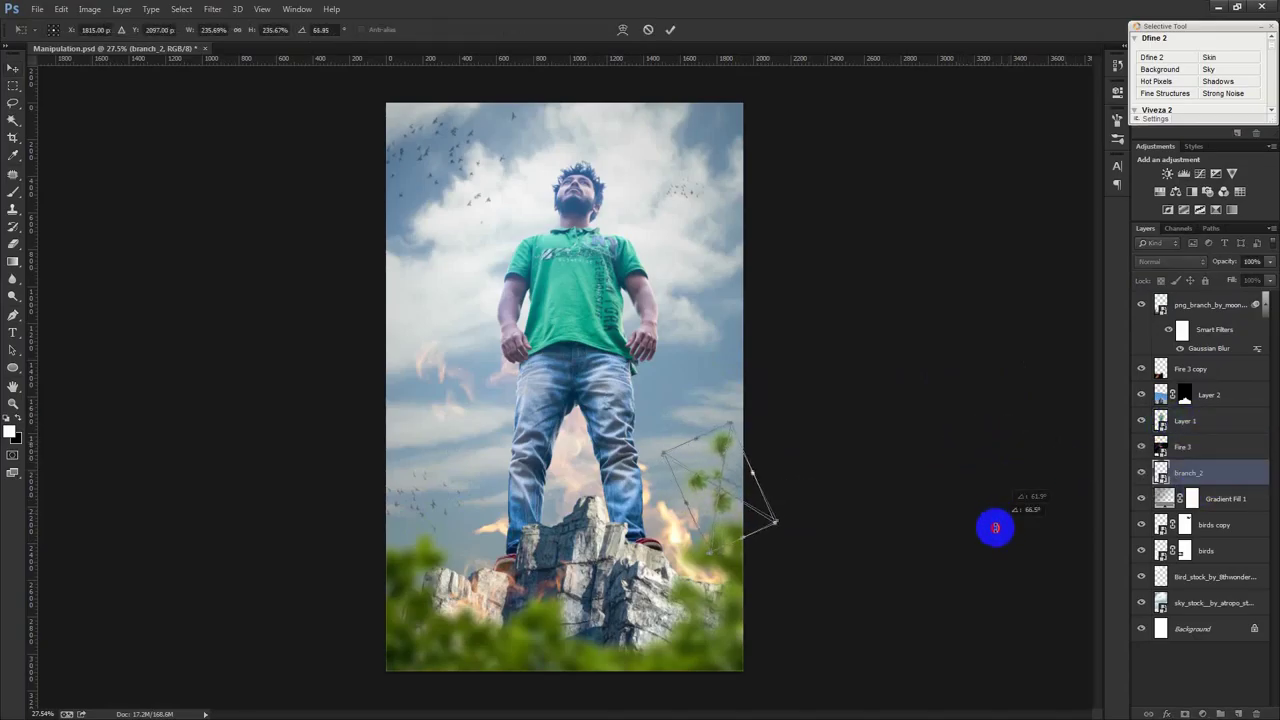
{"action": "mouse_move", "coordinate": [748, 457]}
{"action": "left_mouse_down"}
{"action": "mouse_move", "coordinate": [735, 475]}
{"action": "mouse_move", "coordinate": [665, 435]}
{"action": "left_mouse_up"}
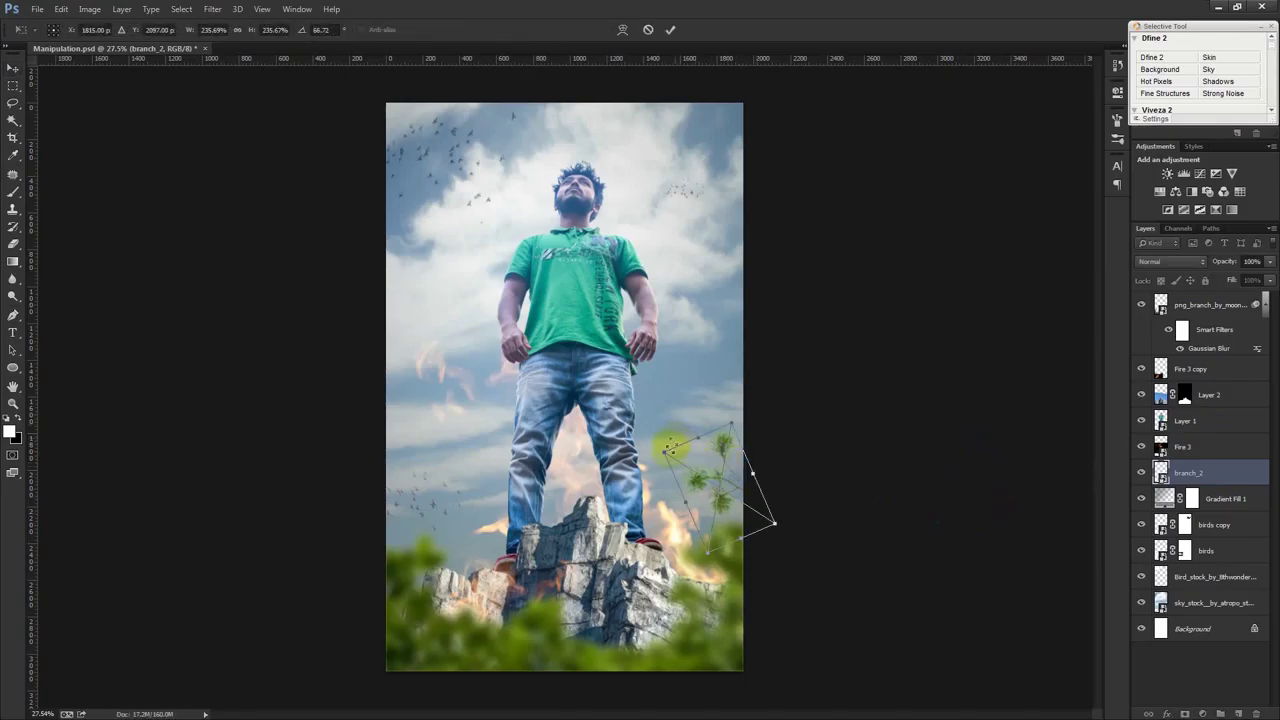
{"action": "left_click_drag", "start_coordinate": [905, 442], "coordinate": [904, 470]}
{"action": "key", "text": "Return"}
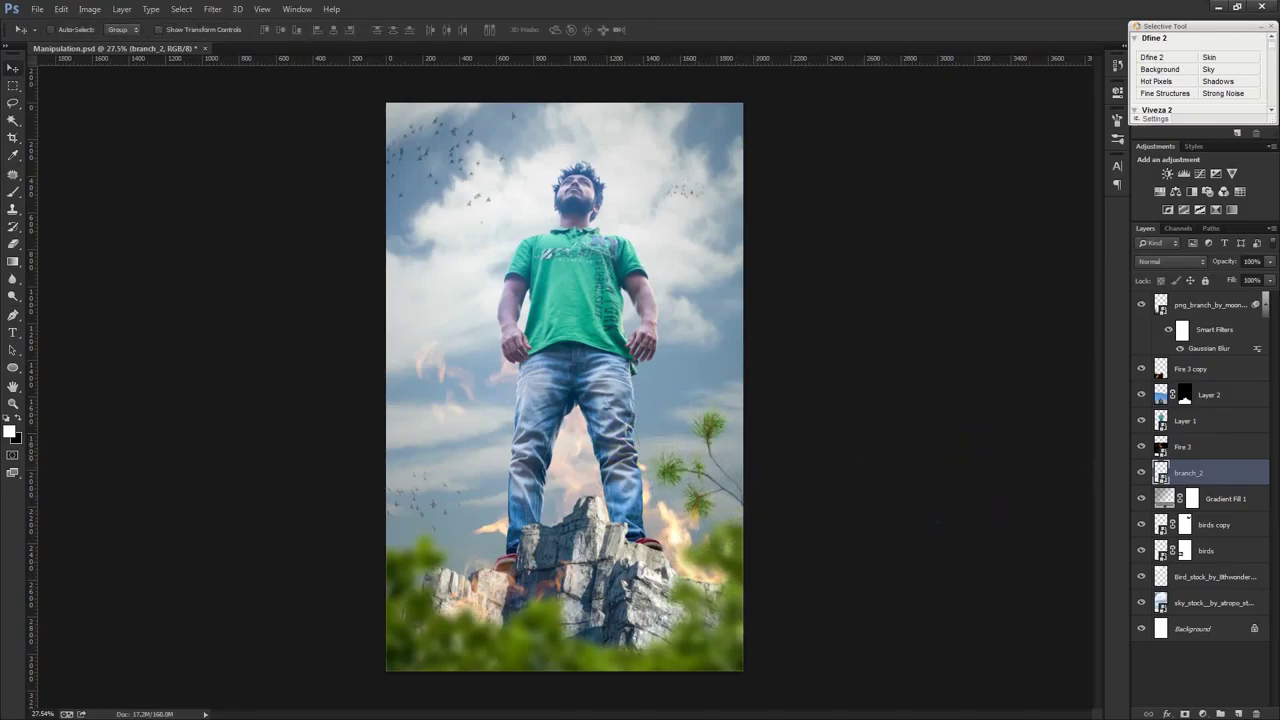
- Paste another branch as a new layer, enlarged and rotated
{"action": "left_click", "coordinate": [886, 480]}
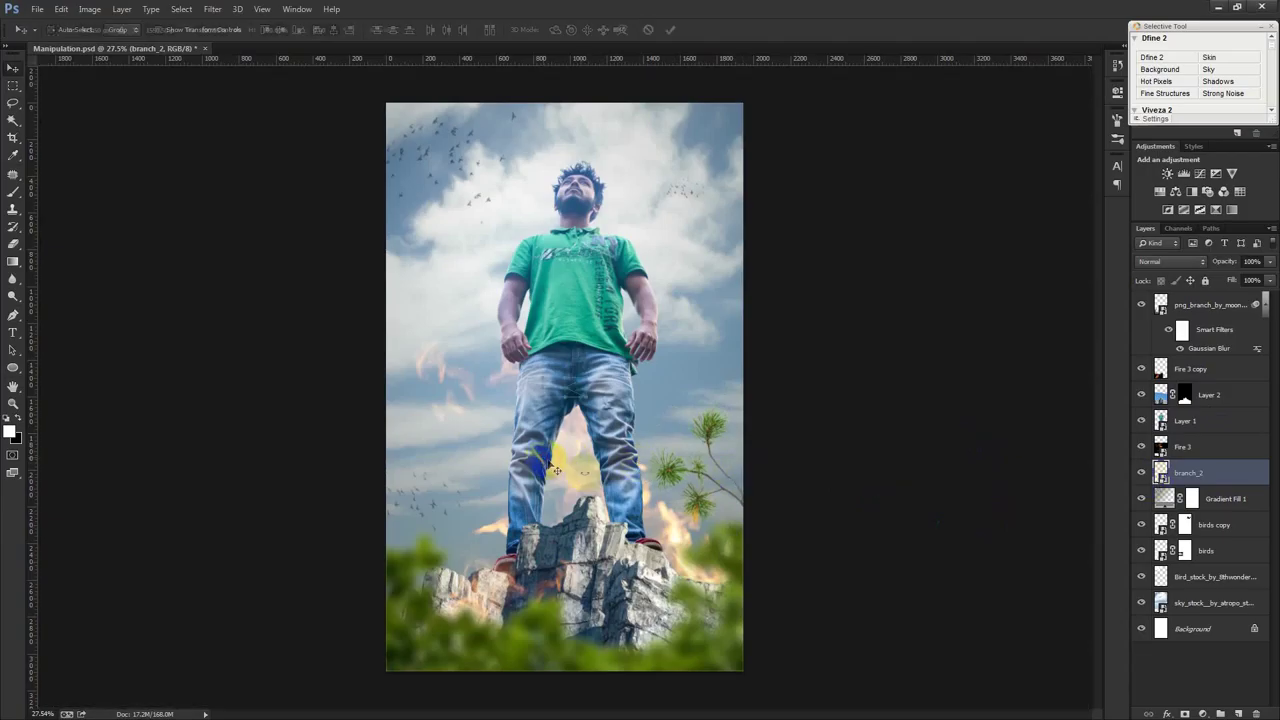
{"action": "key", "text": "ctrl+v"}
{"action": "key", "text": "ctrl+t"}
{"action": "mouse_move", "coordinate": [610, 404]}
{"action": "left_mouse_down"}
{"action": "mouse_move", "coordinate": [749, 471]}
{"action": "mouse_move", "coordinate": [766, 294]}
{"action": "left_mouse_up"}
- Position the new branch sprig at the rock's left edge, slightly higher, and save
{"action": "mouse_move", "coordinate": [640, 380]}
{"action": "left_mouse_down"}
{"action": "mouse_move", "coordinate": [474, 395]}
{"action": "mouse_move", "coordinate": [465, 331]}
{"action": "mouse_move", "coordinate": [470, 361]}
{"action": "left_mouse_up"}
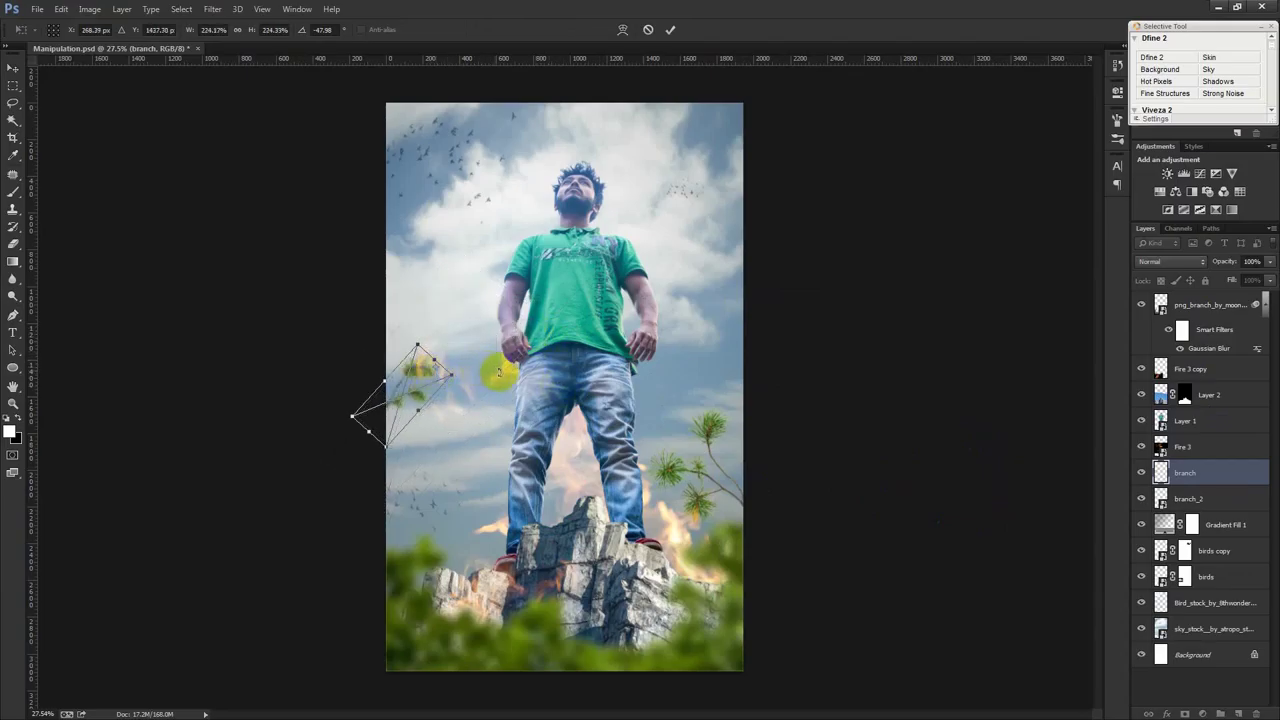
{"action": "key", "text": "Return"}
{"action": "mouse_move", "coordinate": [503, 383]}
{"action": "left_mouse_down"}
{"action": "mouse_move", "coordinate": [506, 443]}
{"action": "mouse_move", "coordinate": [533, 462]}
{"action": "mouse_move", "coordinate": [552, 540]}
{"action": "left_mouse_up"}
{"action": "left_click_drag", "start_coordinate": [556, 548], "coordinate": [591, 558]}
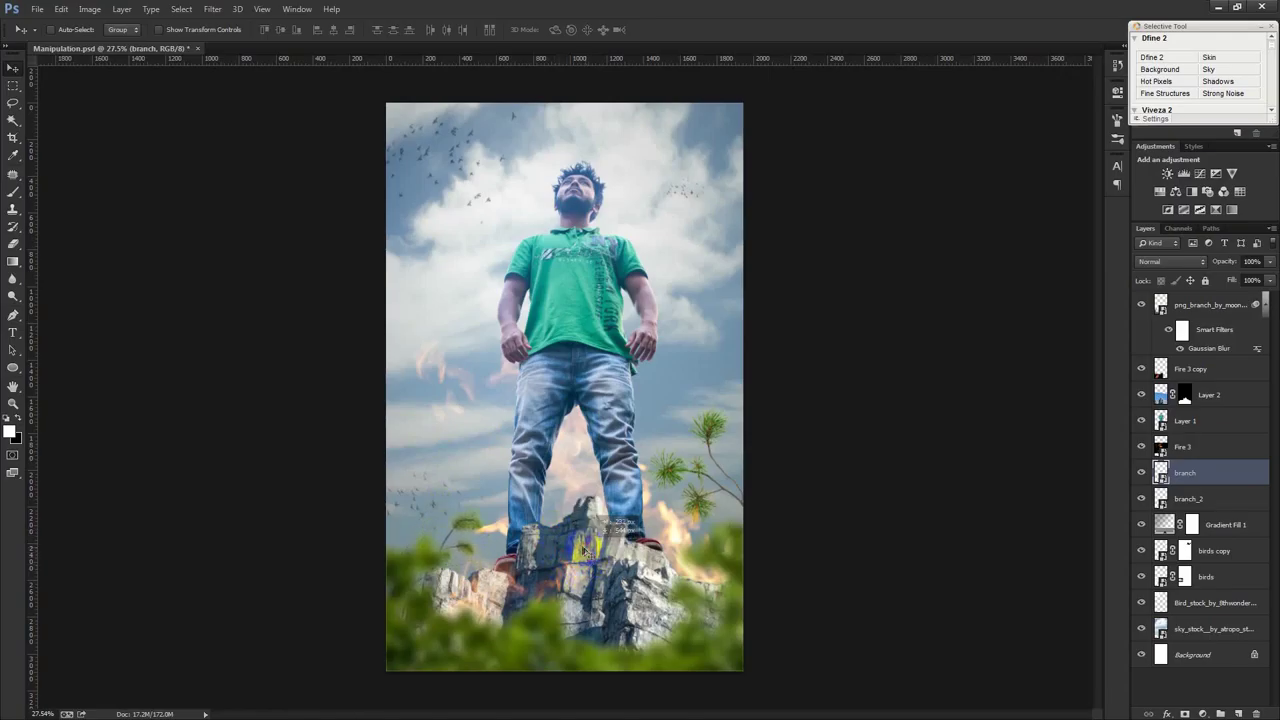
{"action": "left_click_drag", "start_coordinate": [591, 558], "coordinate": [565, 520]}
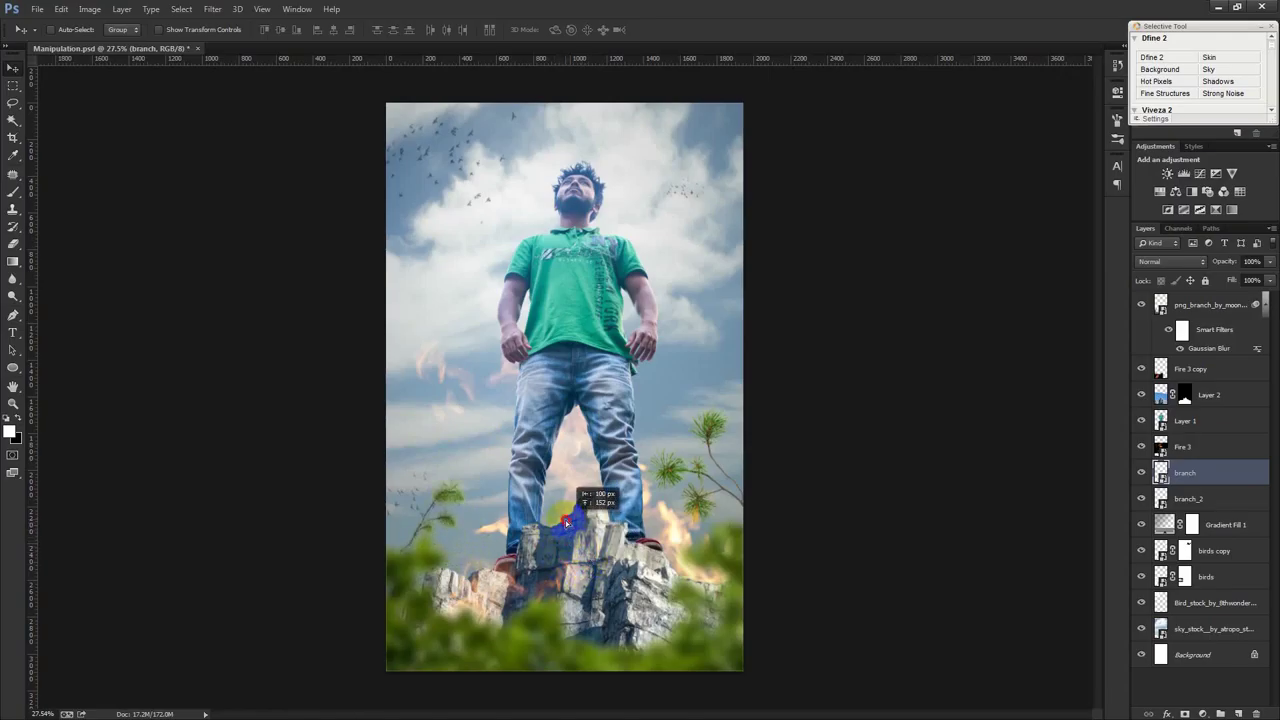
{"action": "key", "text": "ctrl+s"}
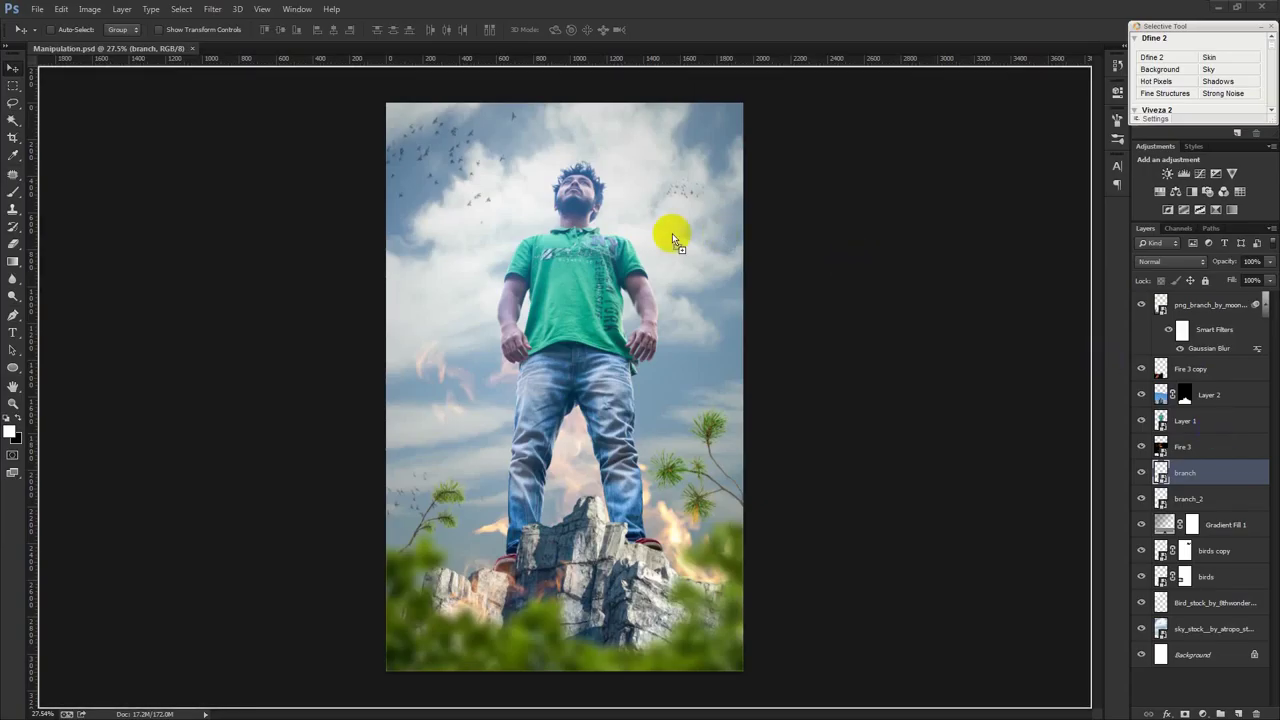
- Attempt to place the jackdaw image, dismissing the not-enough-memory errors
{"action": "left_click", "coordinate": [652, 281]}
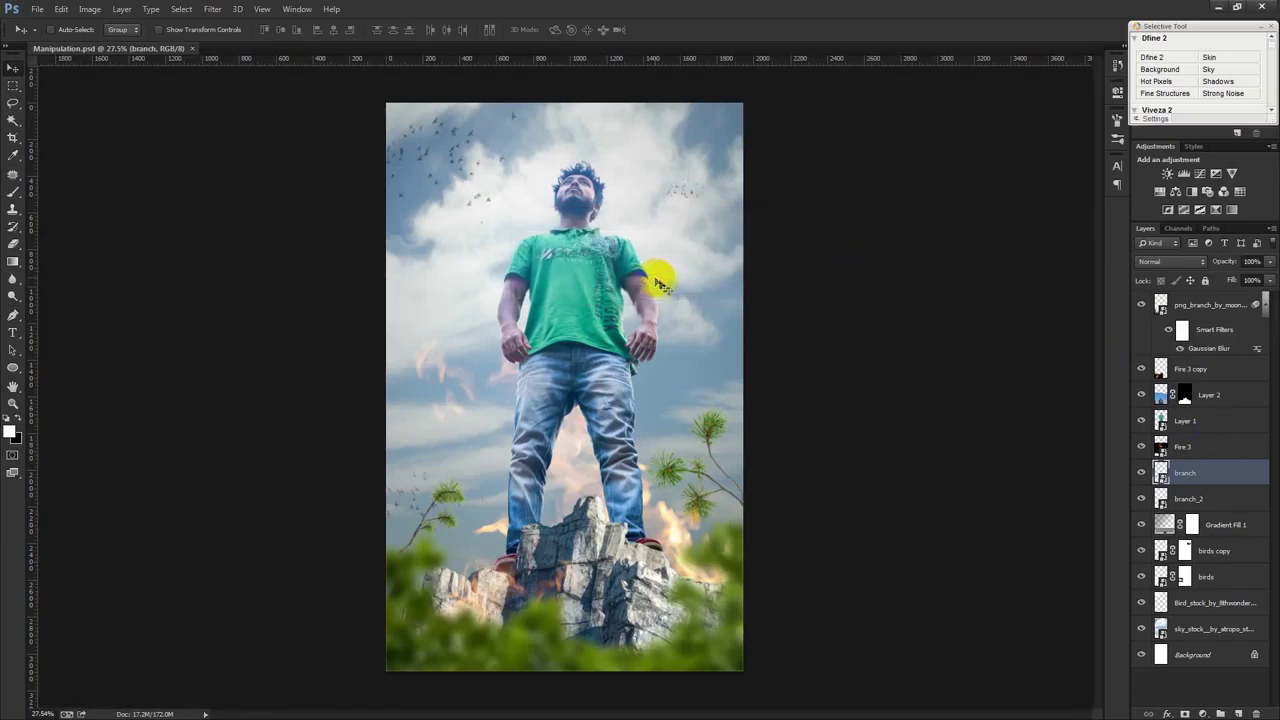
{"action": "left_click", "coordinate": [1005, 447]}
{"action": "left_click", "coordinate": [864, 410]}
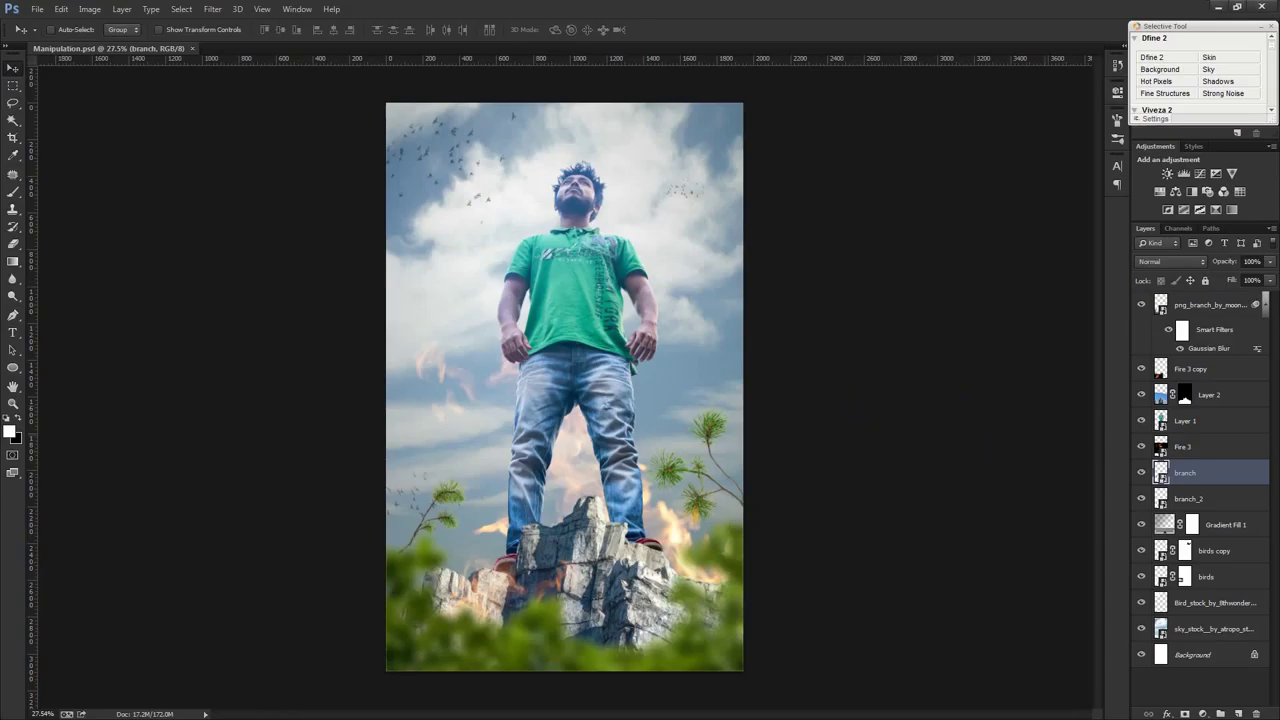
{"action": "left_click", "coordinate": [943, 406]}
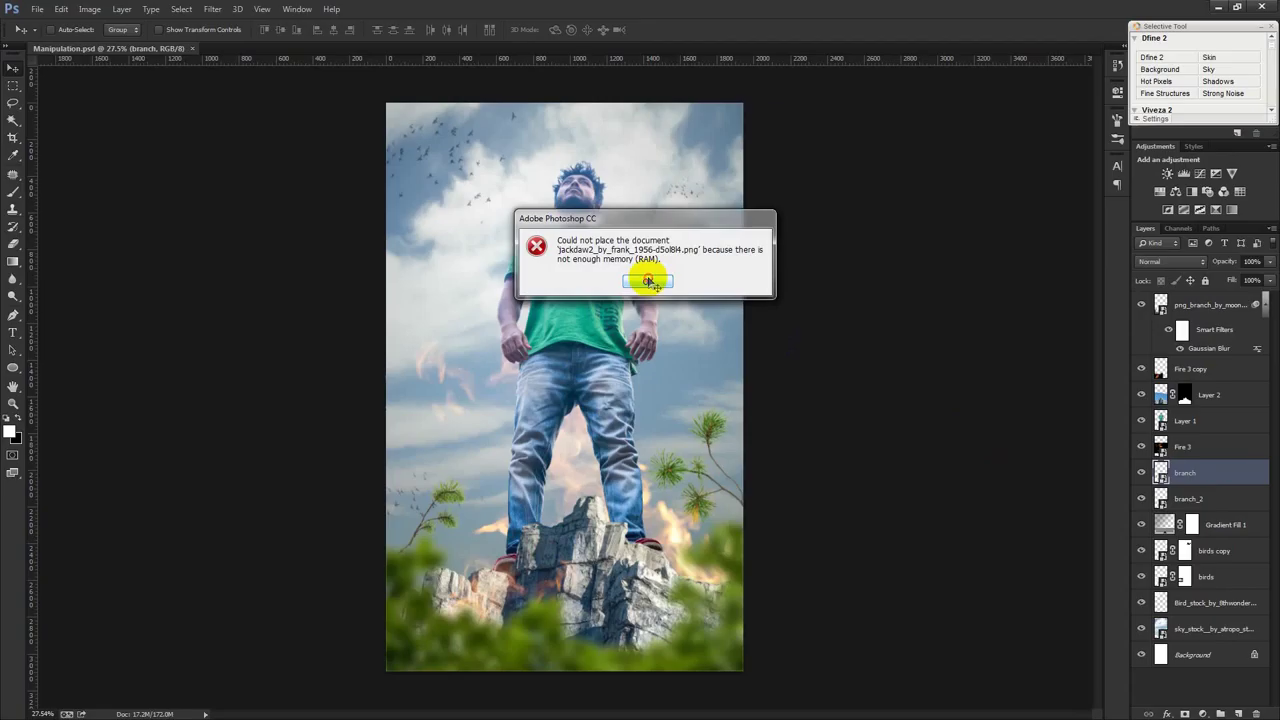
{"action": "left_click", "coordinate": [648, 281]}
- Resize the image to a 2500 px height (1570 × 2500) and save it
{"action": "left_click", "coordinate": [89, 9]}
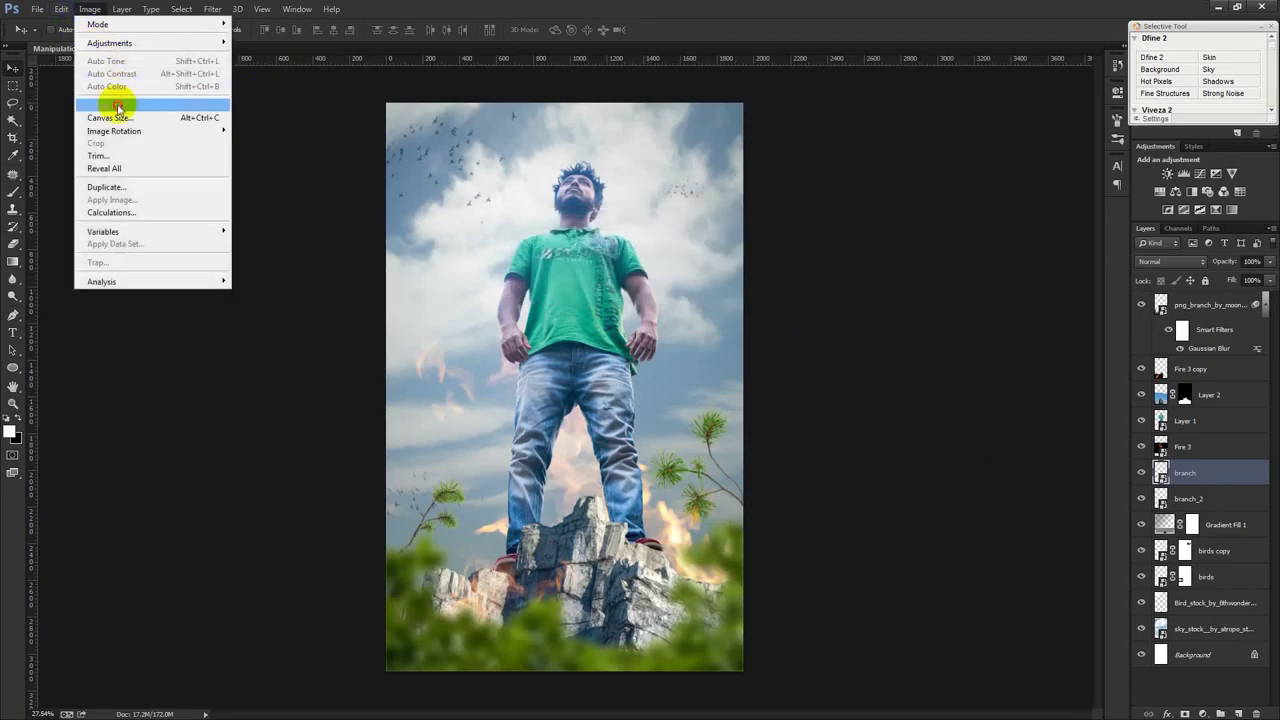
{"action": "left_click", "coordinate": [110, 105]}
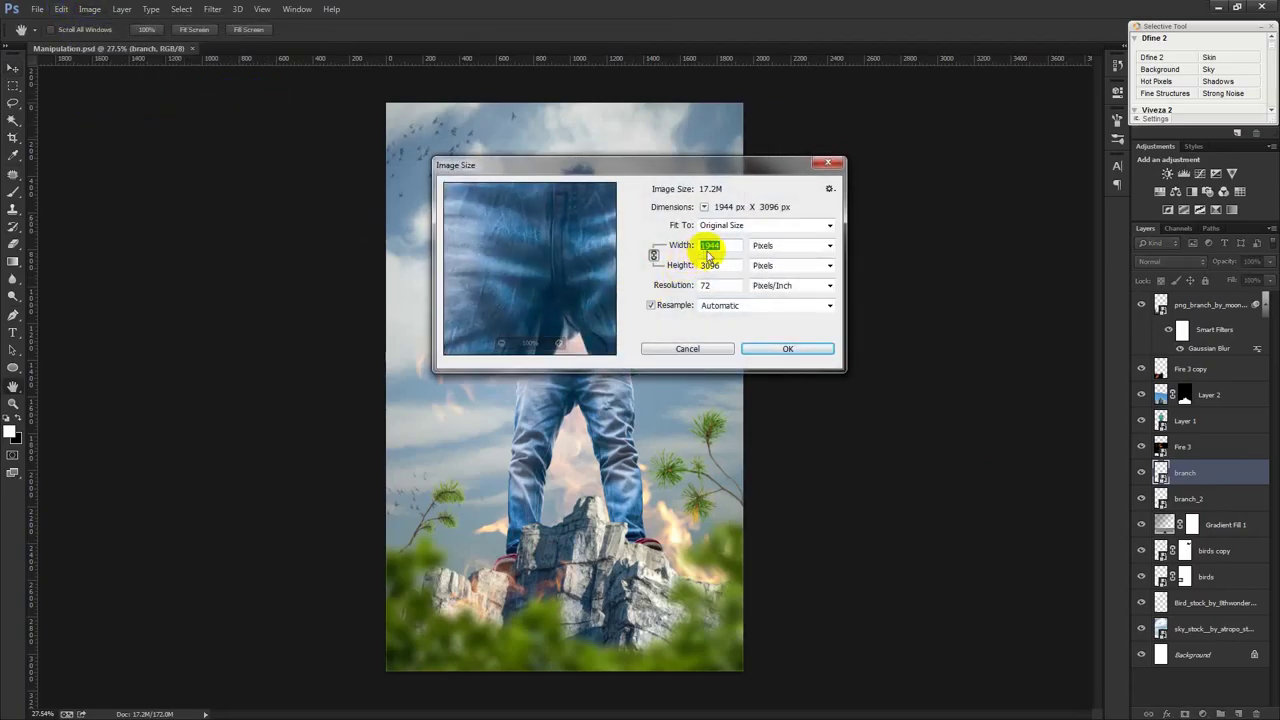
{"action": "key", "text": "Tab"}
{"action": "left_click", "coordinate": [565, 261]}
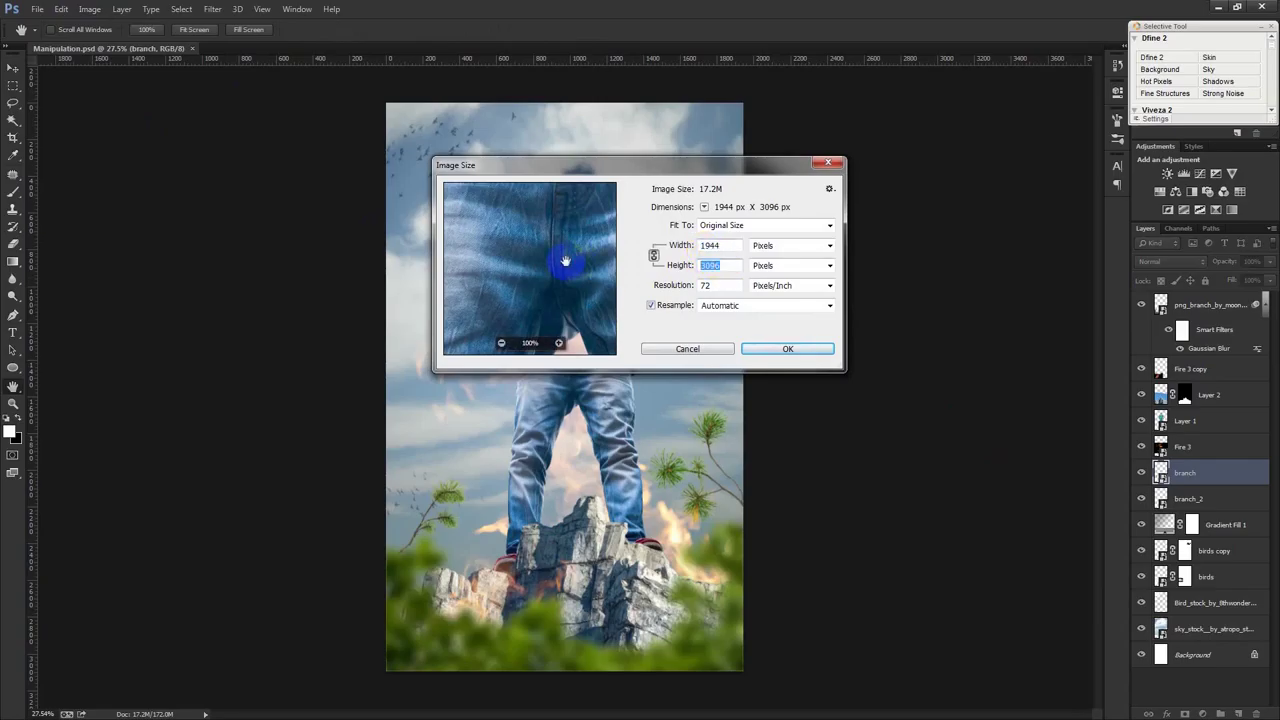
{"action": "type", "text": "2500"}
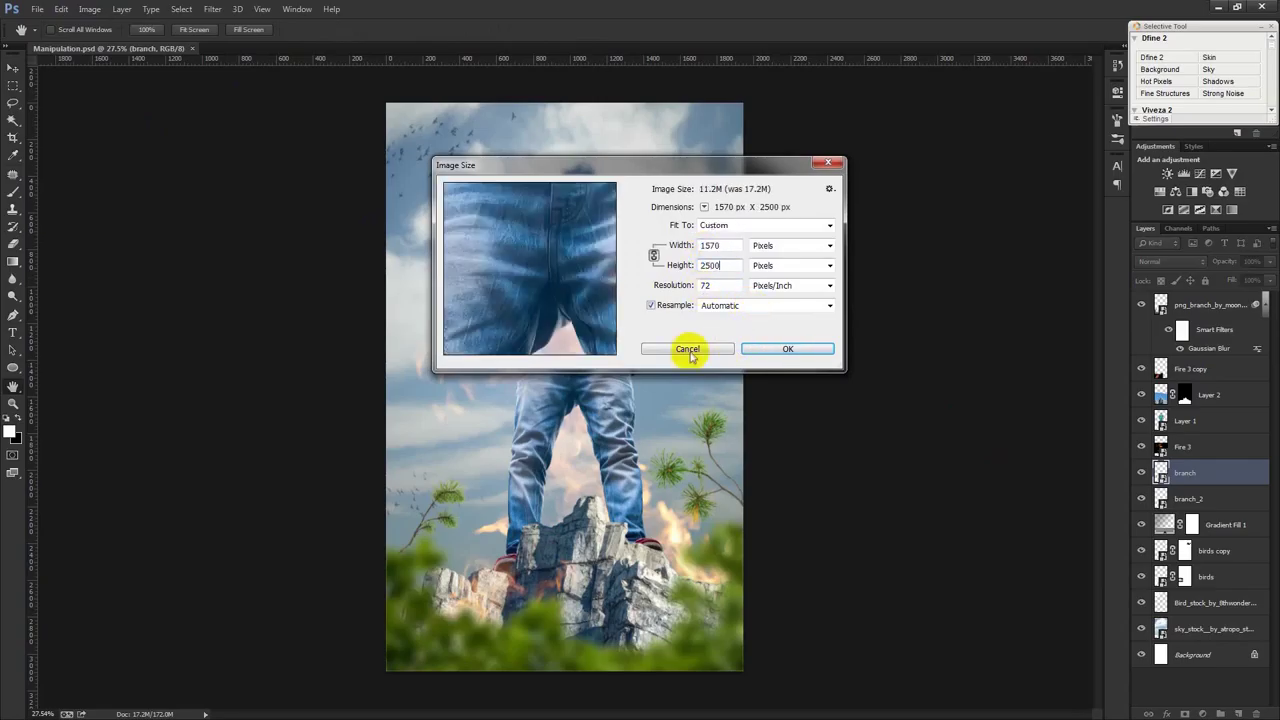
{"action": "left_click", "coordinate": [805, 356]}
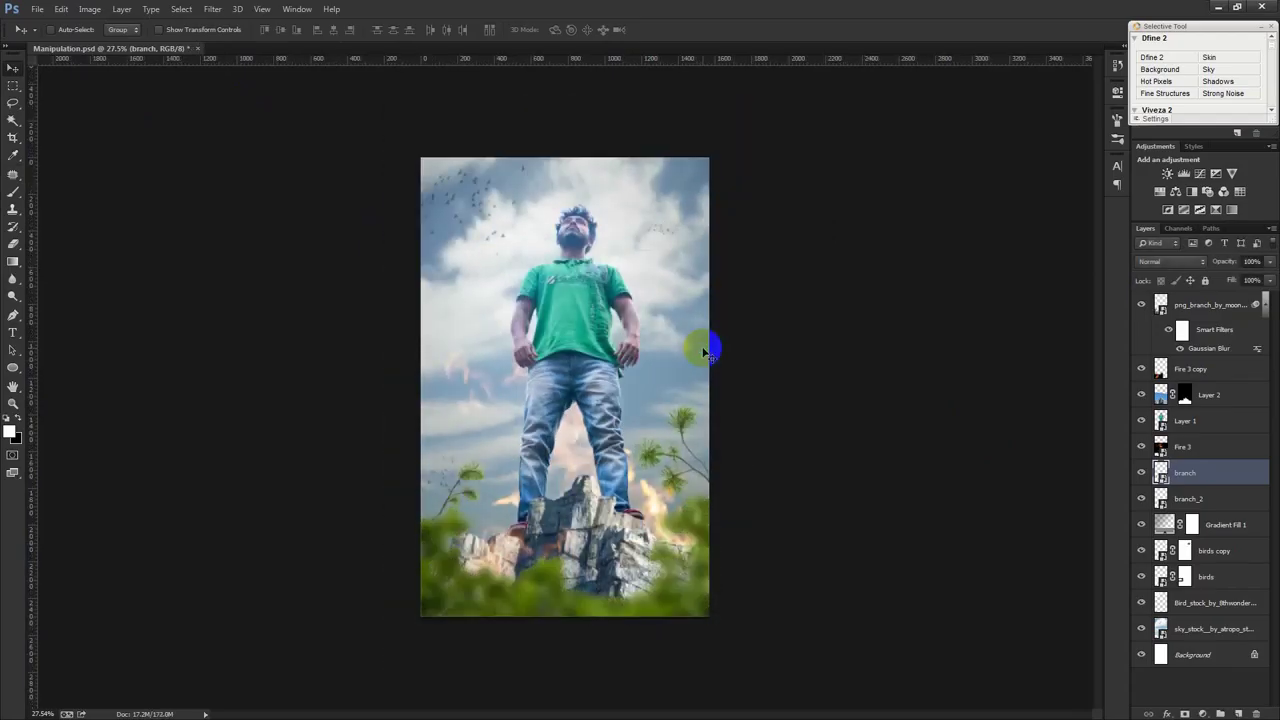
{"action": "key", "text": "ctrl+s"}
- Zoom out to fit the canvas and retry placing the jackdaw, dismissing the memory error
{"action": "key", "text": "ctrl+0"}
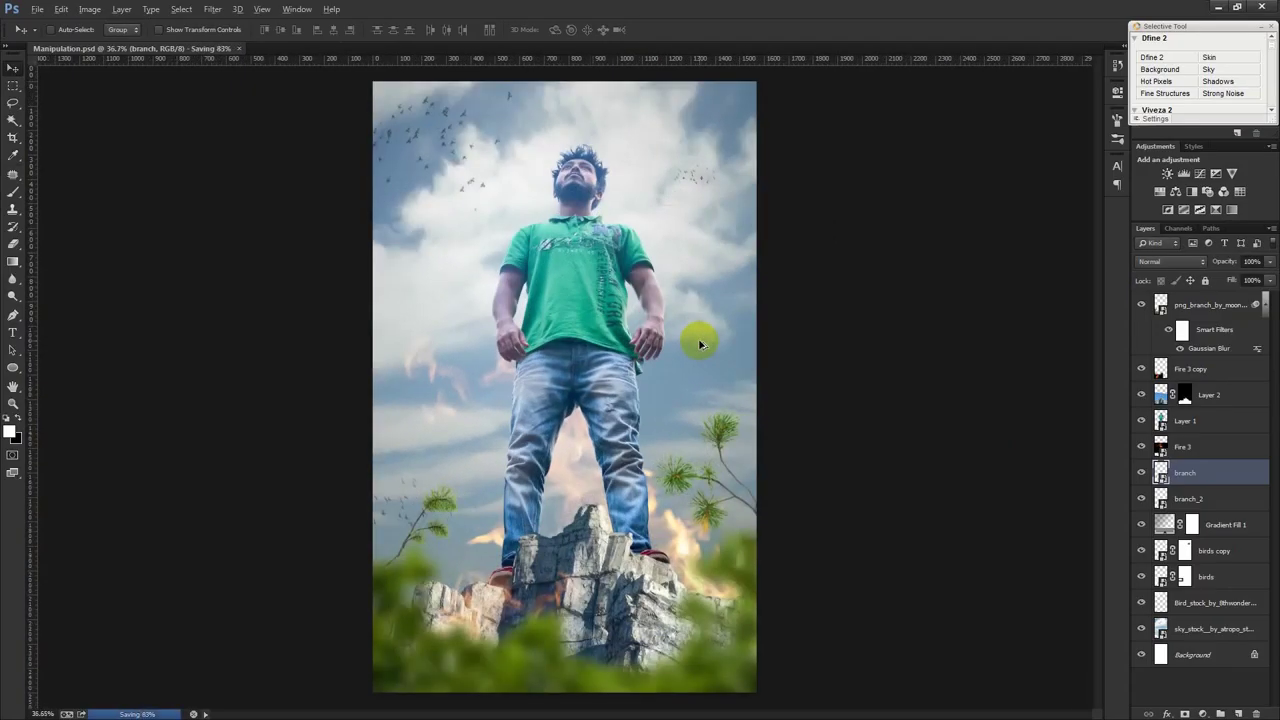
{"action": "key", "text": "ctrl+minus"}
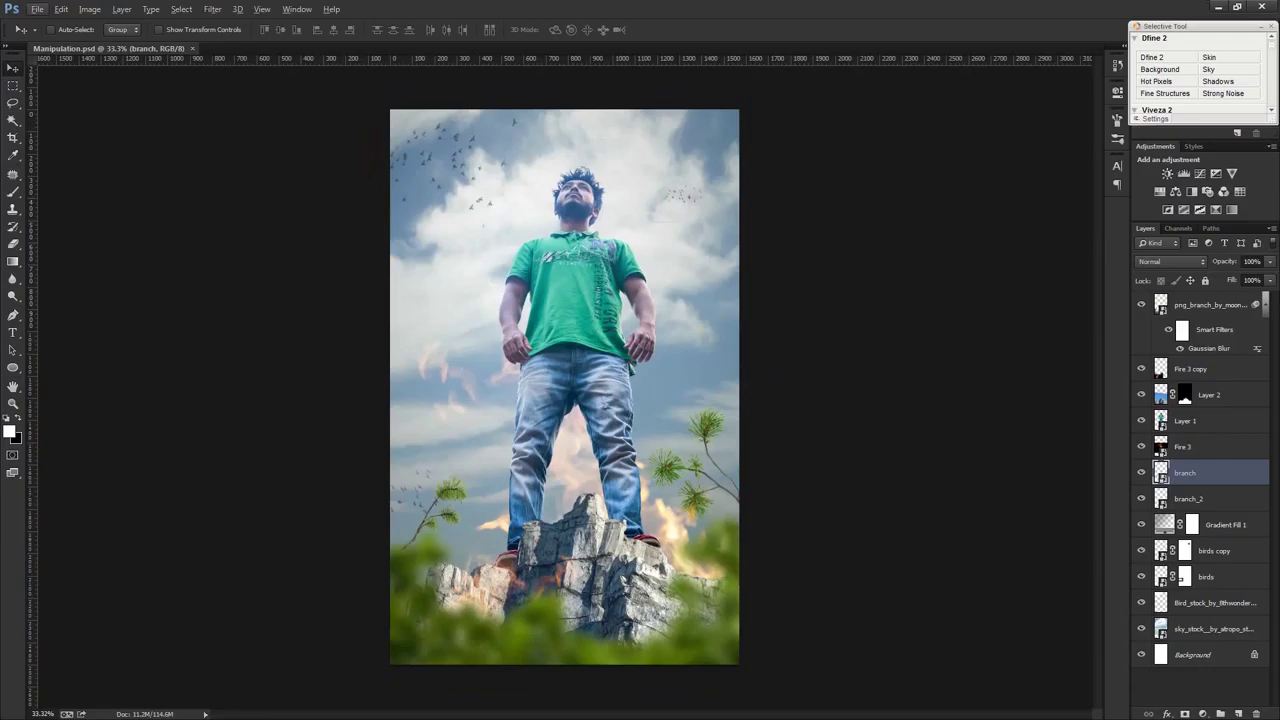
{"action": "left_click", "coordinate": [766, 329]}
{"action": "left_click", "coordinate": [640, 288]}
- Shrink the placed jackdaw into the upper-left sky and nudge it slightly right and down
{"action": "key", "text": "m"}
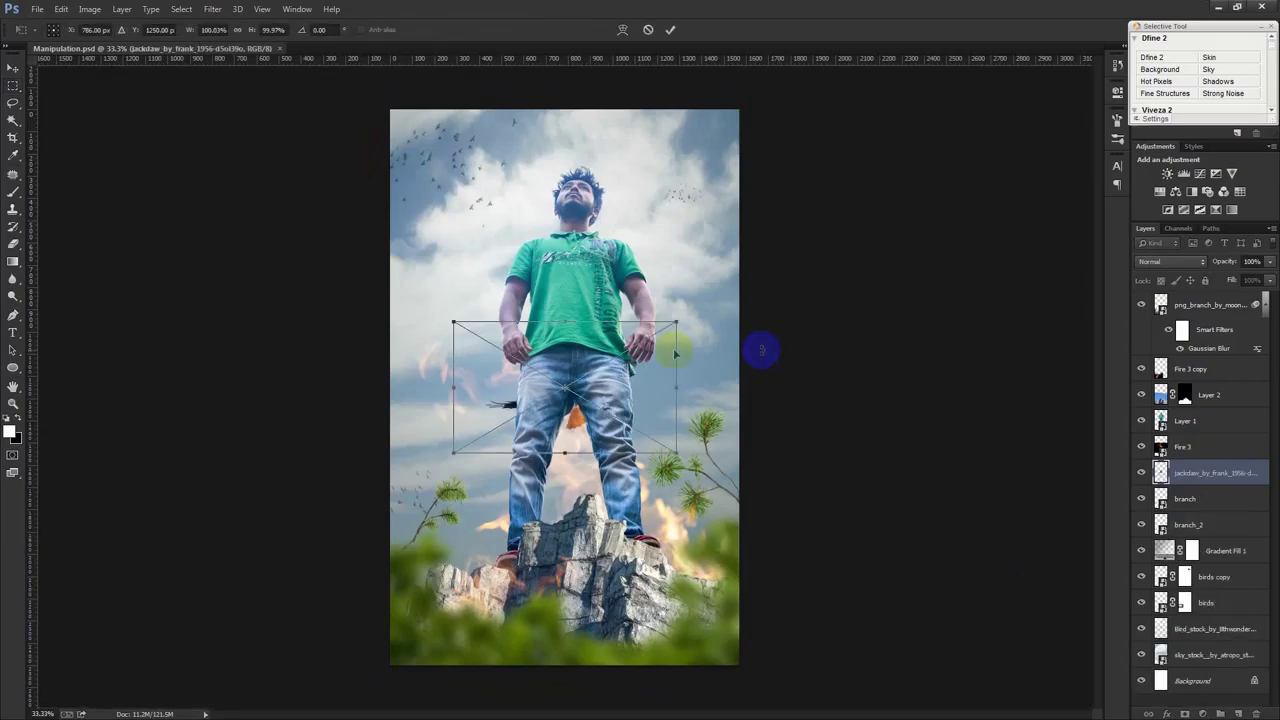
{"action": "mouse_move", "coordinate": [672, 338]}
{"action": "left_mouse_down"}
{"action": "mouse_move", "coordinate": [565, 388]}
{"action": "mouse_move", "coordinate": [443, 231]}
{"action": "left_mouse_up"}
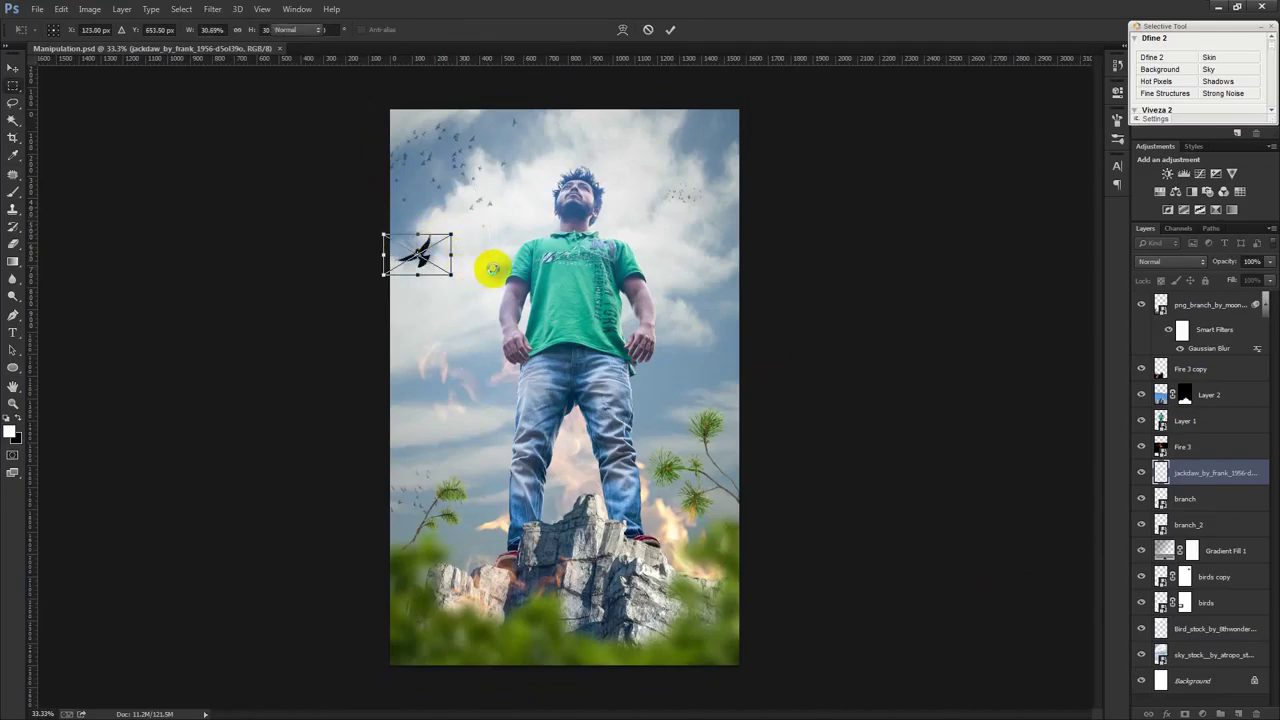
{"action": "key", "text": "Return"}
{"action": "left_click", "coordinate": [13, 67]}
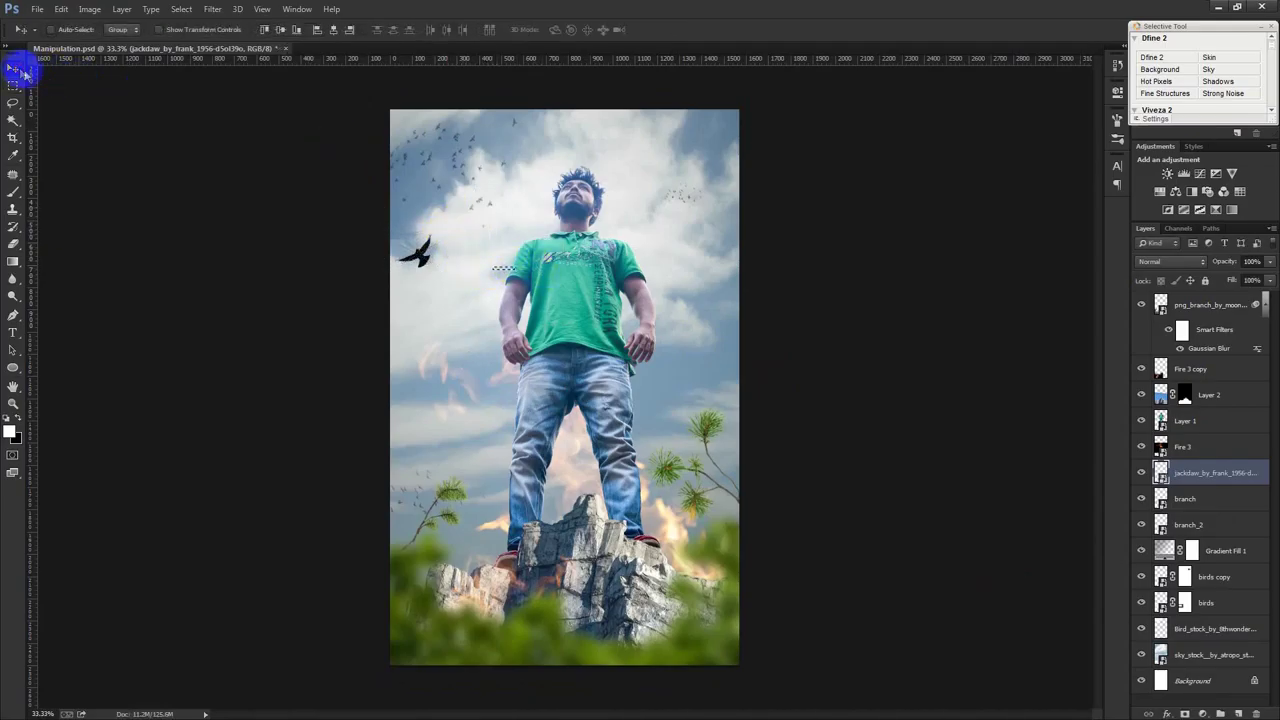
{"action": "left_click_drag", "start_coordinate": [392, 162], "coordinate": [417, 172]}
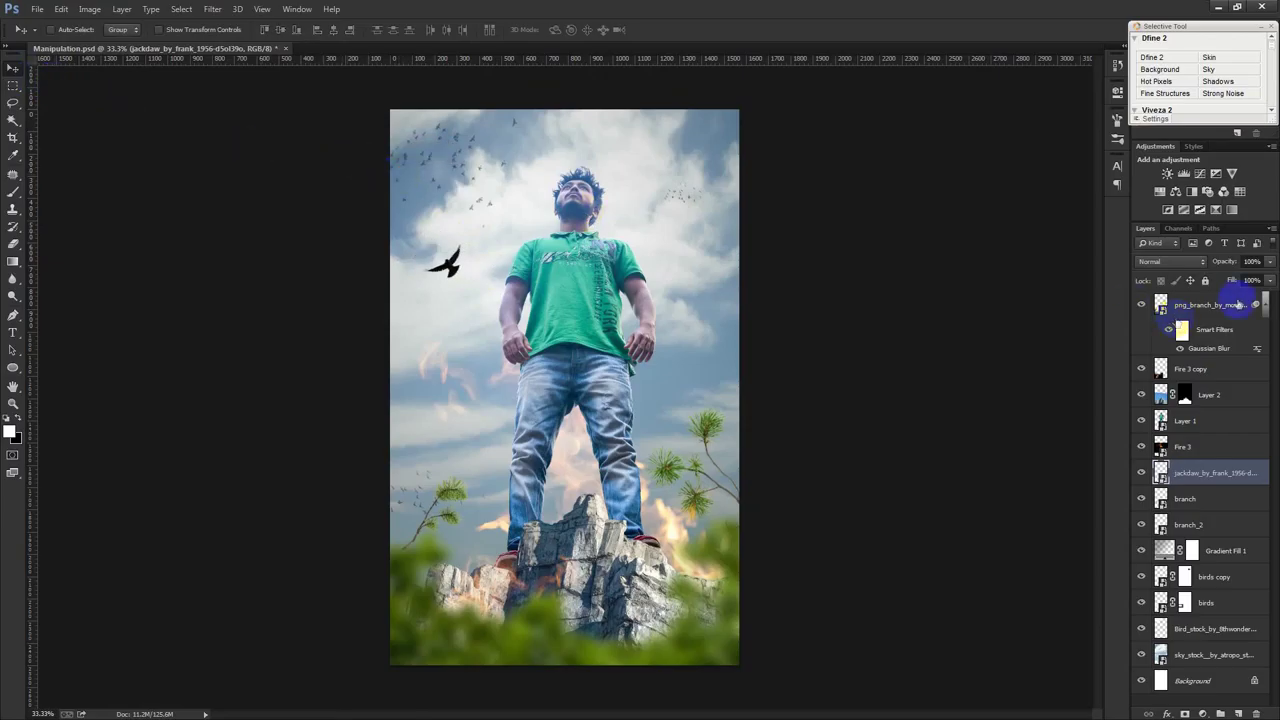
- Set the jackdaw layer to 67% opacity and move it below Gradient Fill 1
{"action": "left_click_drag", "start_coordinate": [1225, 267], "coordinate": [1207, 265]}
{"action": "left_click_drag", "start_coordinate": [1222, 476], "coordinate": [1190, 566]}
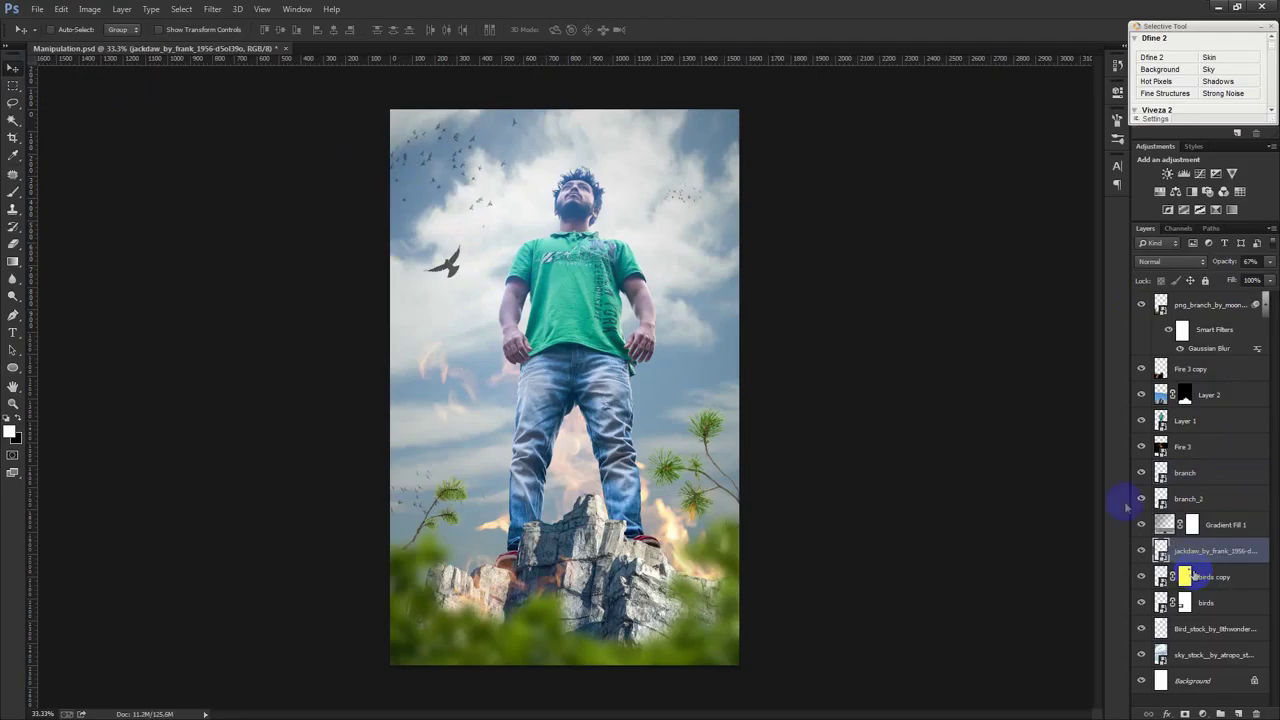
{"action": "left_click", "coordinate": [212, 9]}
{"action": "mouse_move", "coordinate": [290, 156]}
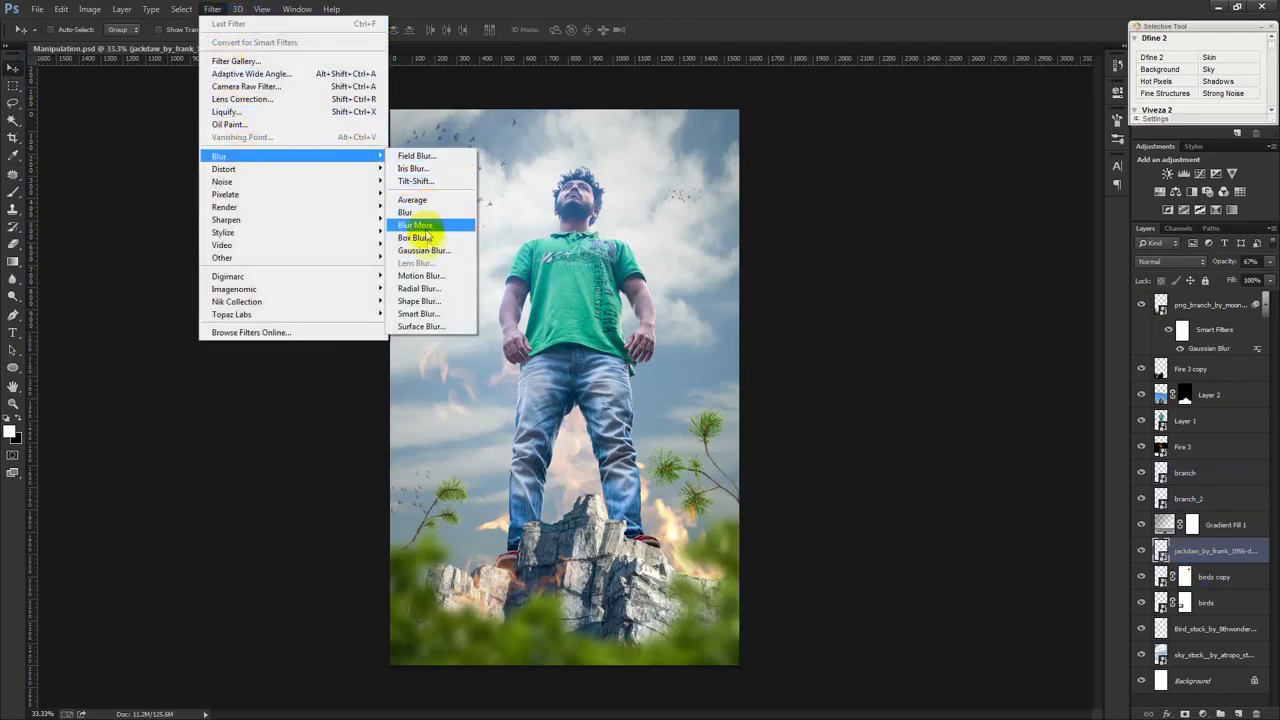
- Soften the jackdaw with a 2.4-pixel Gaussian Blur smart filter
{"action": "left_click", "coordinate": [440, 250]}
{"action": "mouse_move", "coordinate": [781, 378]}
{"action": "left_mouse_down"}
{"action": "mouse_move", "coordinate": [778, 360]}
{"action": "mouse_move", "coordinate": [751, 369]}
{"action": "left_mouse_up"}
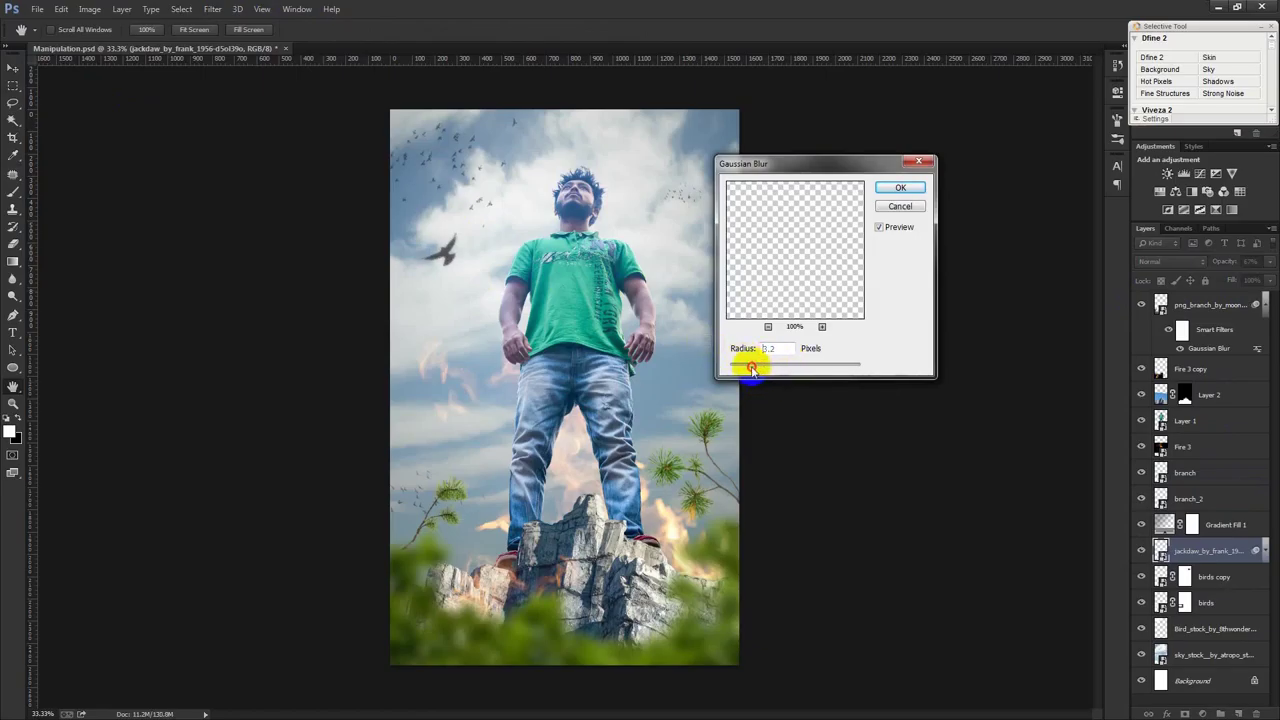
{"action": "left_click", "coordinate": [900, 188]}
{"action": "left_click", "coordinate": [1264, 551]}
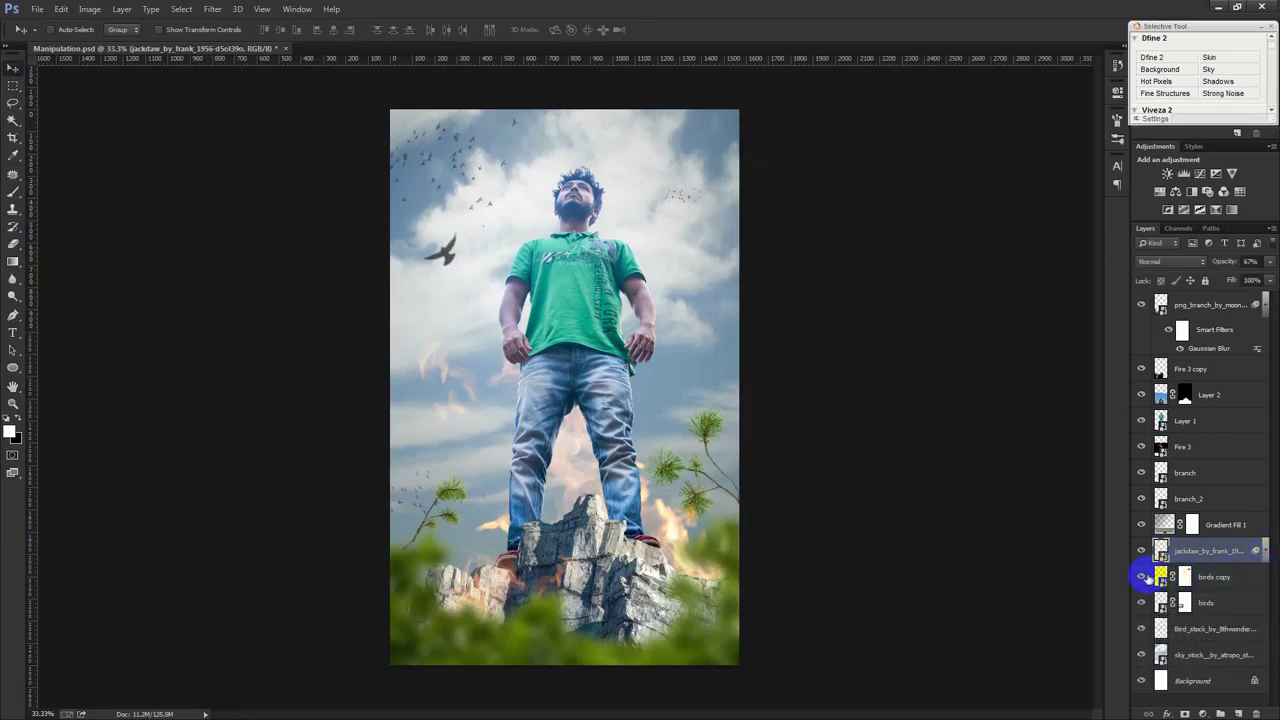
- Apply the same Gaussian Blur to the birds copy layer with Ctrl+Alt+F
{"action": "left_click", "coordinate": [1211, 580]}
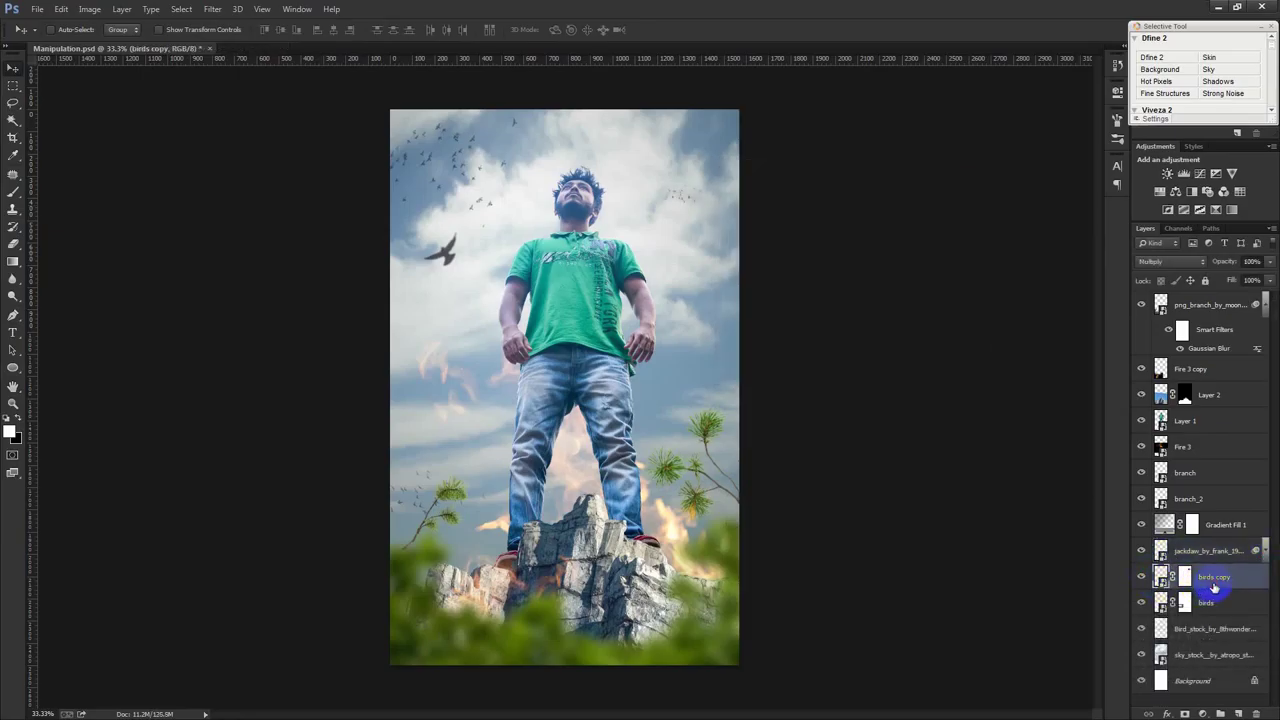
{"action": "key", "text": "ctrl+alt+f"}
{"action": "left_click", "coordinate": [899, 188]}
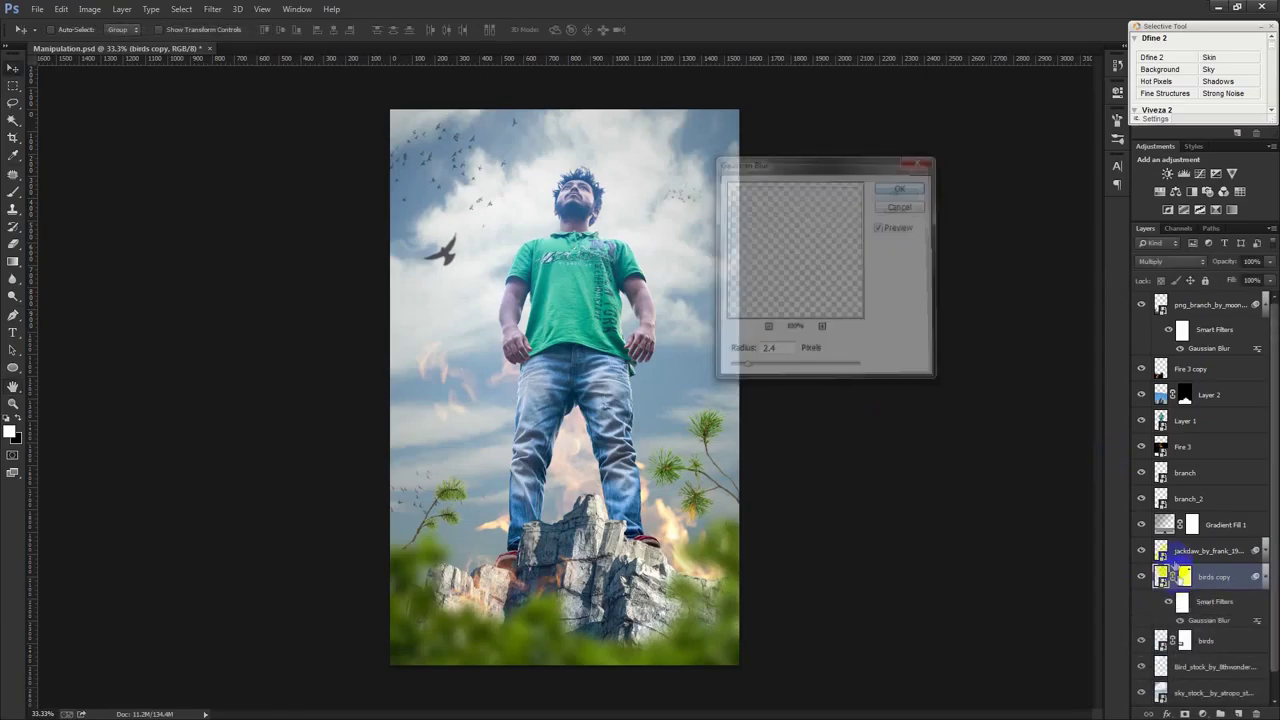
{"action": "left_click", "coordinate": [1266, 586]}
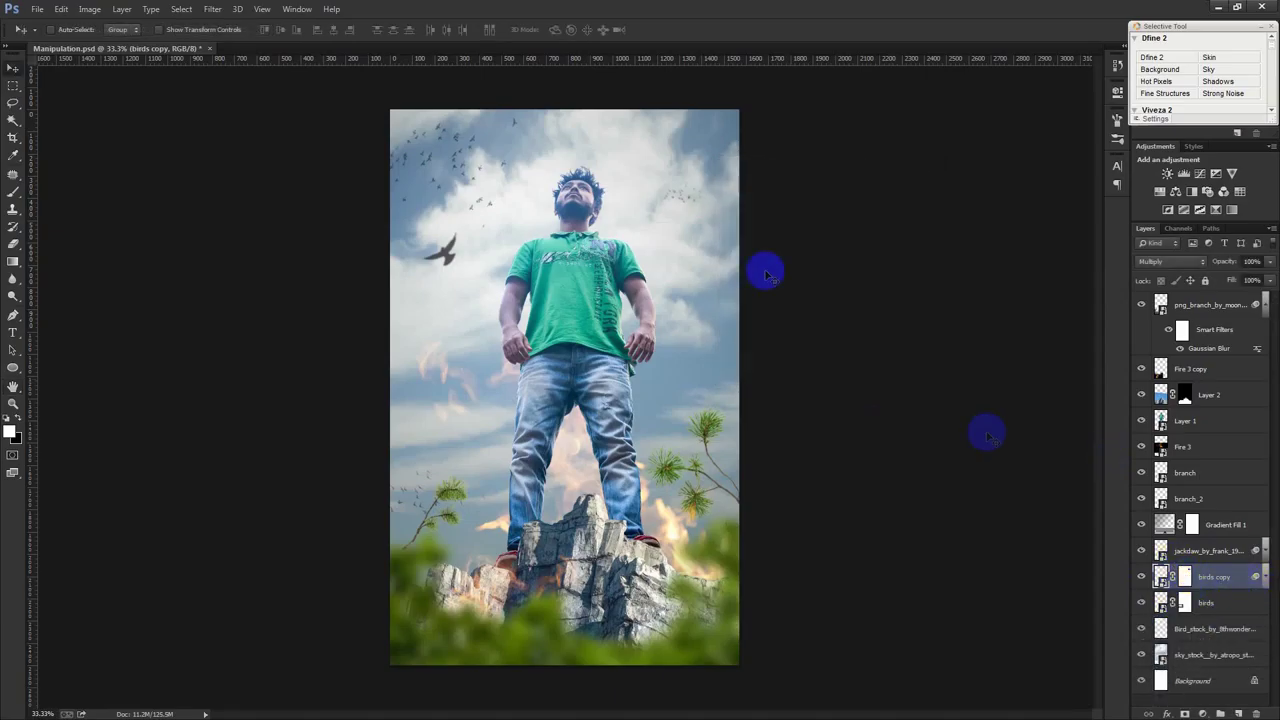
- Paint black on the birds copy mask with a larger brush to remove the hard edge
{"action": "left_click", "coordinate": [12, 191]}
{"action": "scroll", "coordinate": [507, 203], "scroll_direction": "up", "scroll_amount": 1}
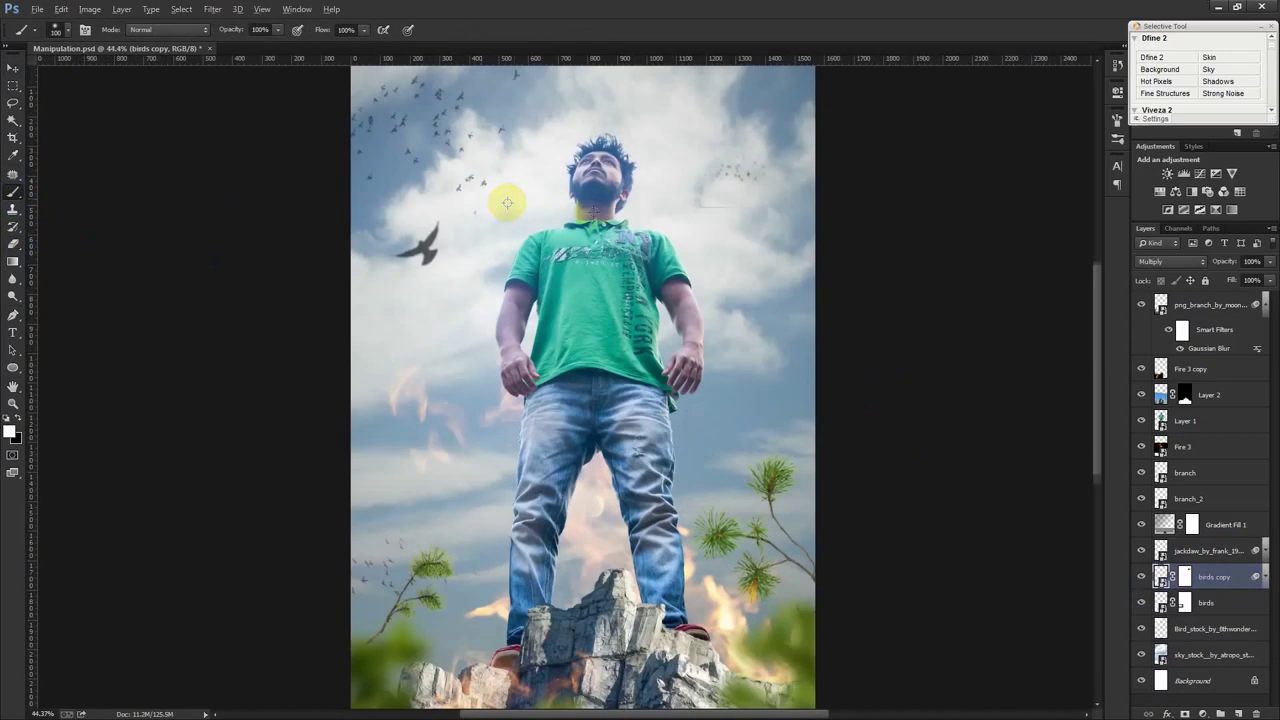
{"action": "scroll", "coordinate": [507, 203], "scroll_direction": "up", "scroll_amount": 1}
{"action": "left_click", "coordinate": [1184, 577]}
{"action": "key", "text": "x"}
{"action": "key", "text": "bracketright"}
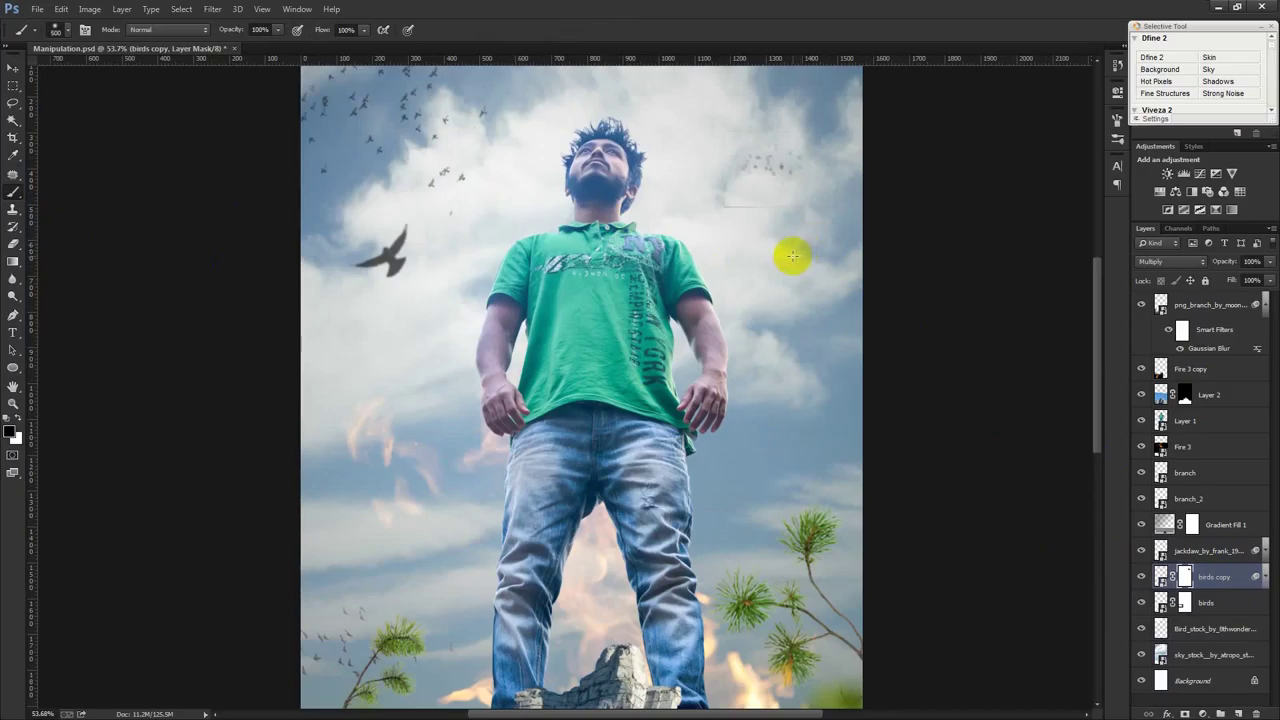
{"action": "right_click", "coordinate": [790, 257]}
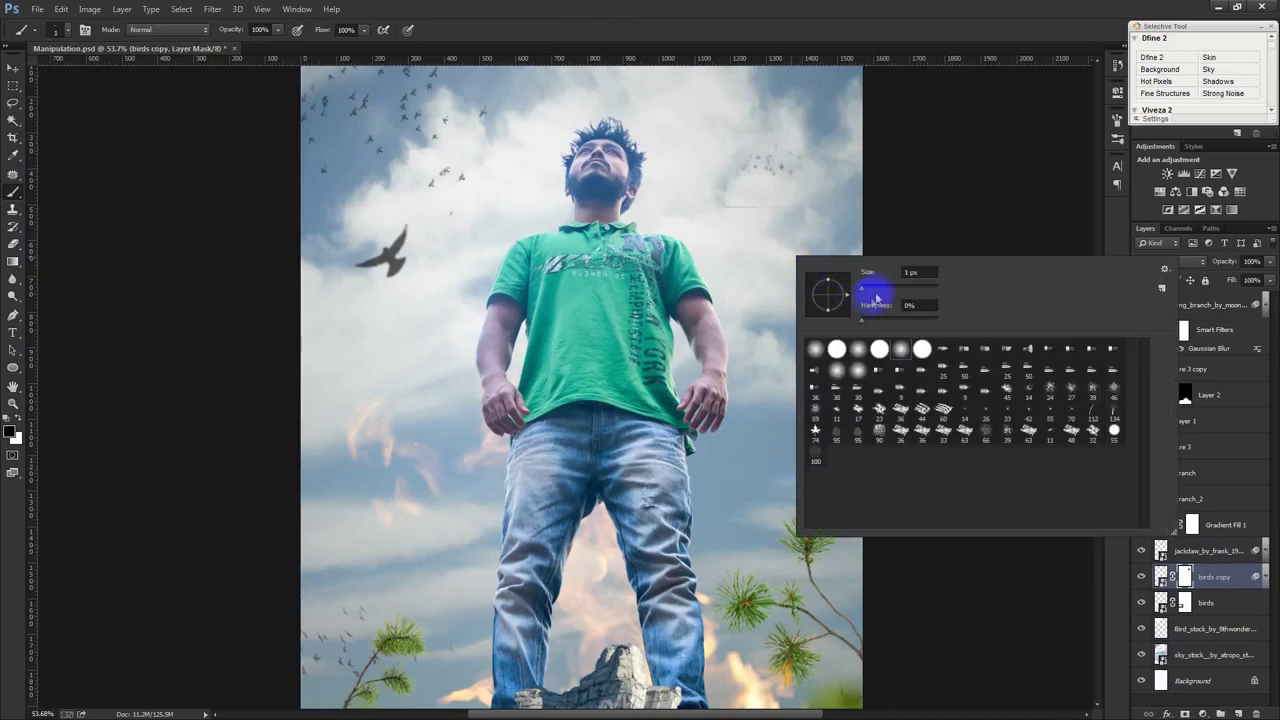
{"action": "left_click_drag", "start_coordinate": [879, 288], "coordinate": [893, 287]}
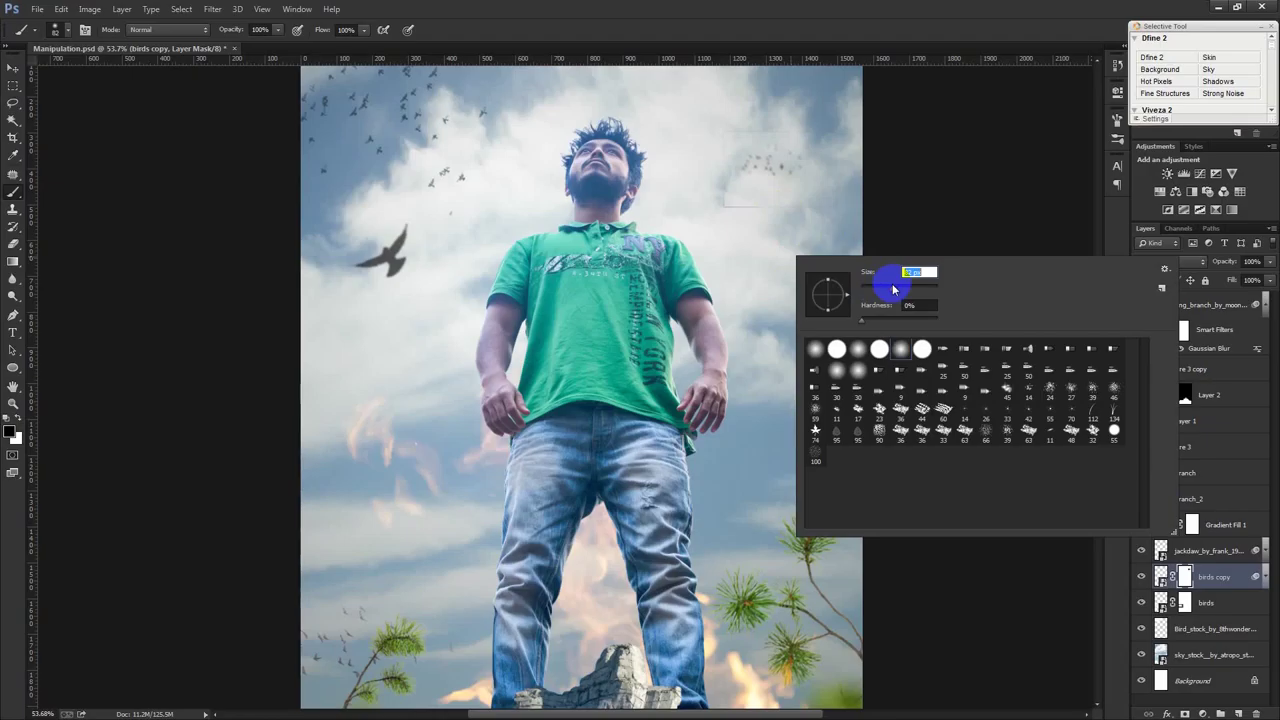
{"action": "left_click", "coordinate": [818, 8]}
{"action": "left_click_drag", "start_coordinate": [818, 204], "coordinate": [844, 134]}
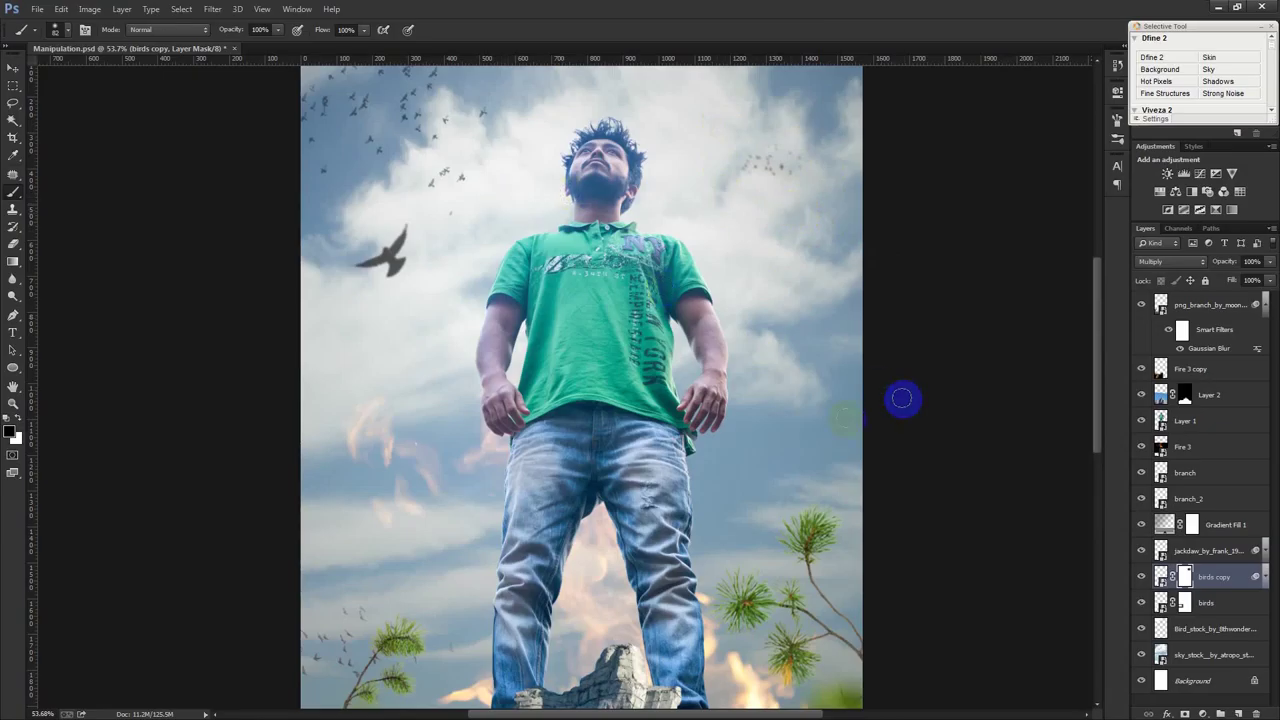
- Lower Bird_stock opacity to 64% and Alt-drag a jackdaw copy right of the man's legs
{"action": "left_click", "coordinate": [13, 67]}
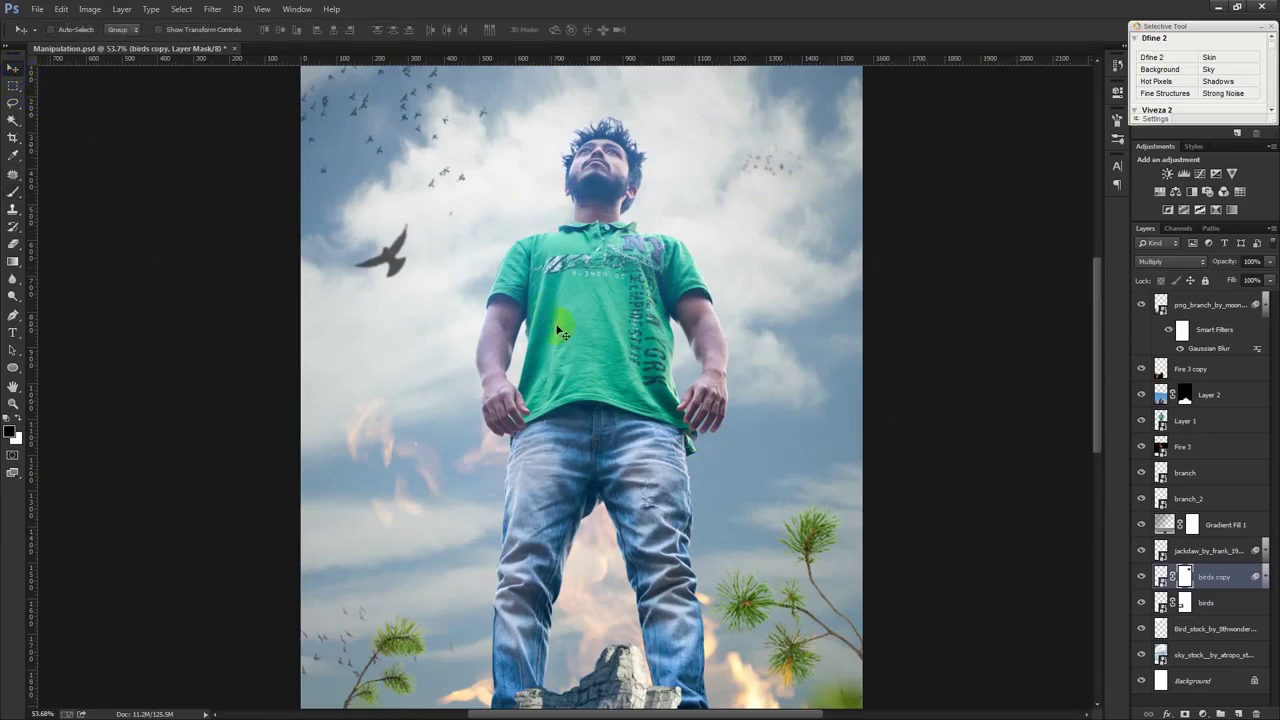
{"action": "left_click", "coordinate": [1143, 604]}
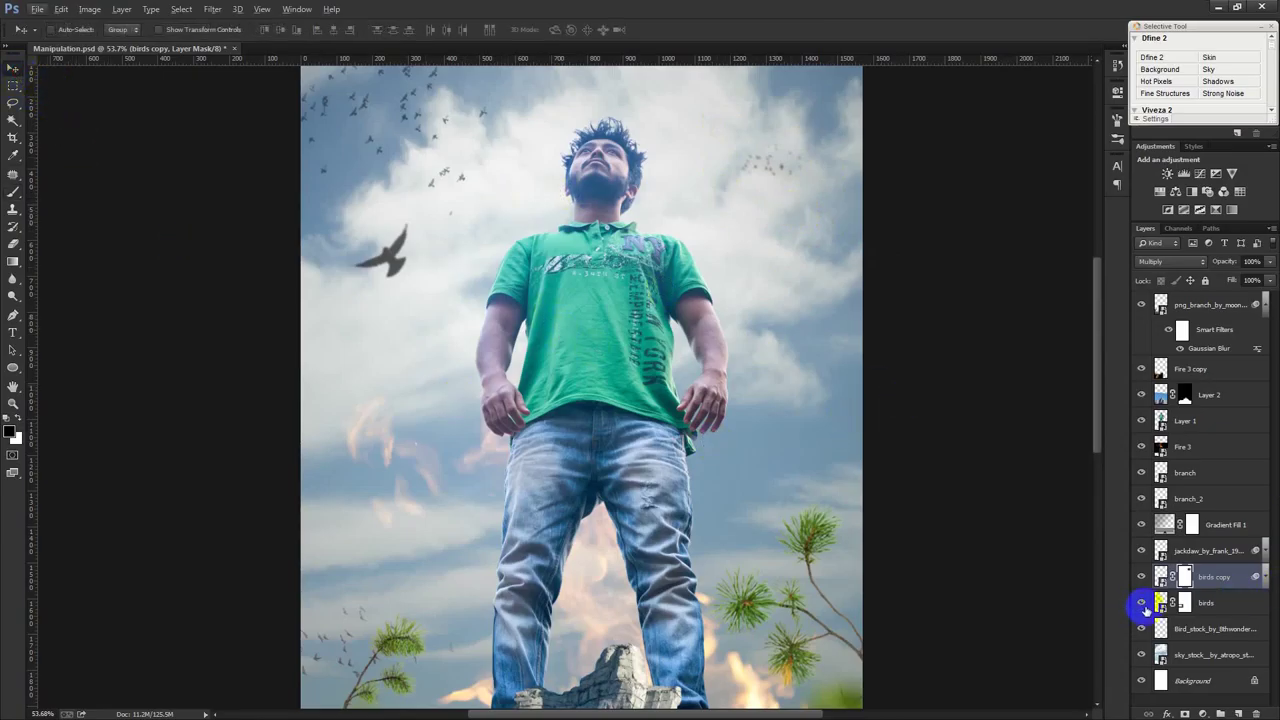
{"action": "left_click", "coordinate": [1205, 604]}
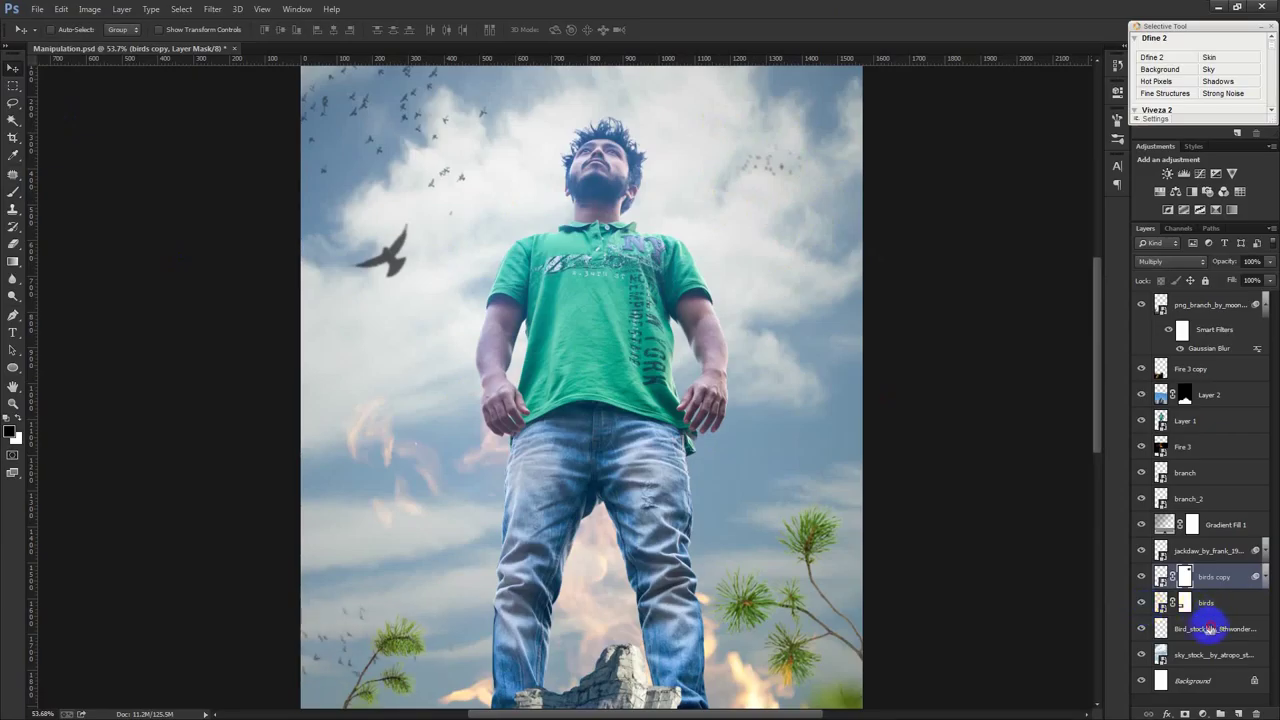
{"action": "left_click", "coordinate": [1210, 628]}
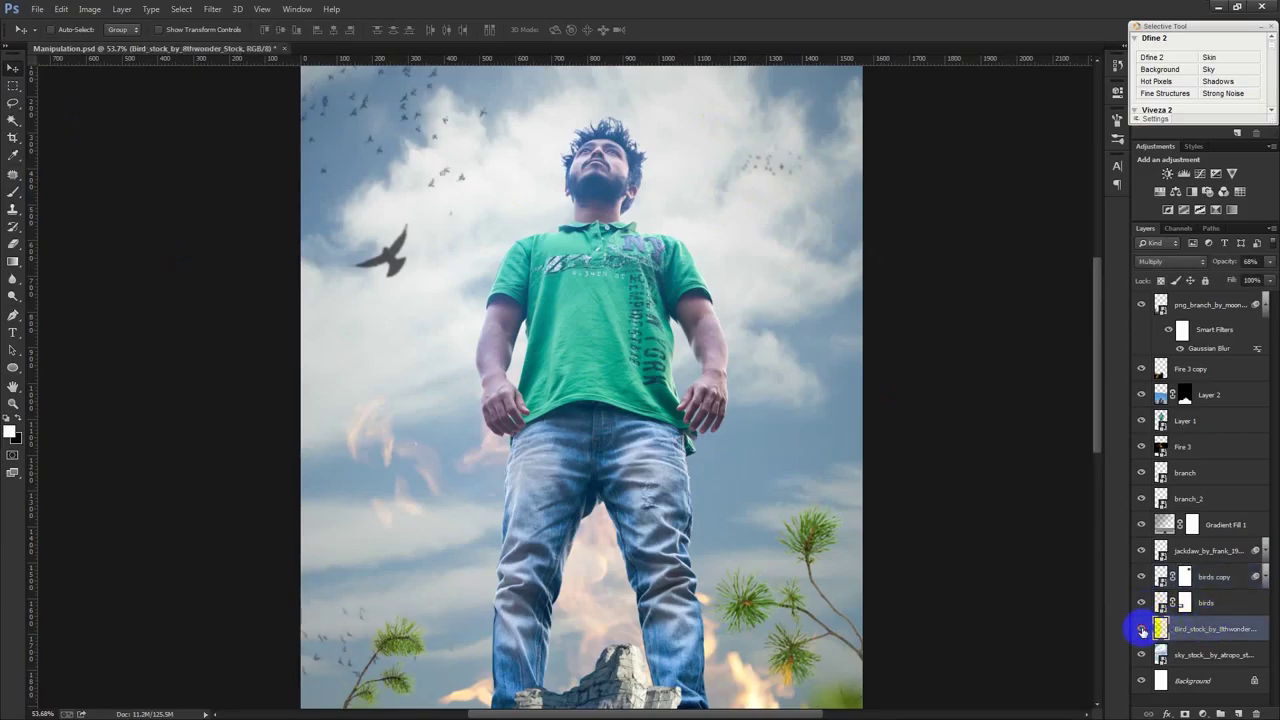
{"action": "left_click_drag", "start_coordinate": [1223, 262], "coordinate": [1213, 264]}
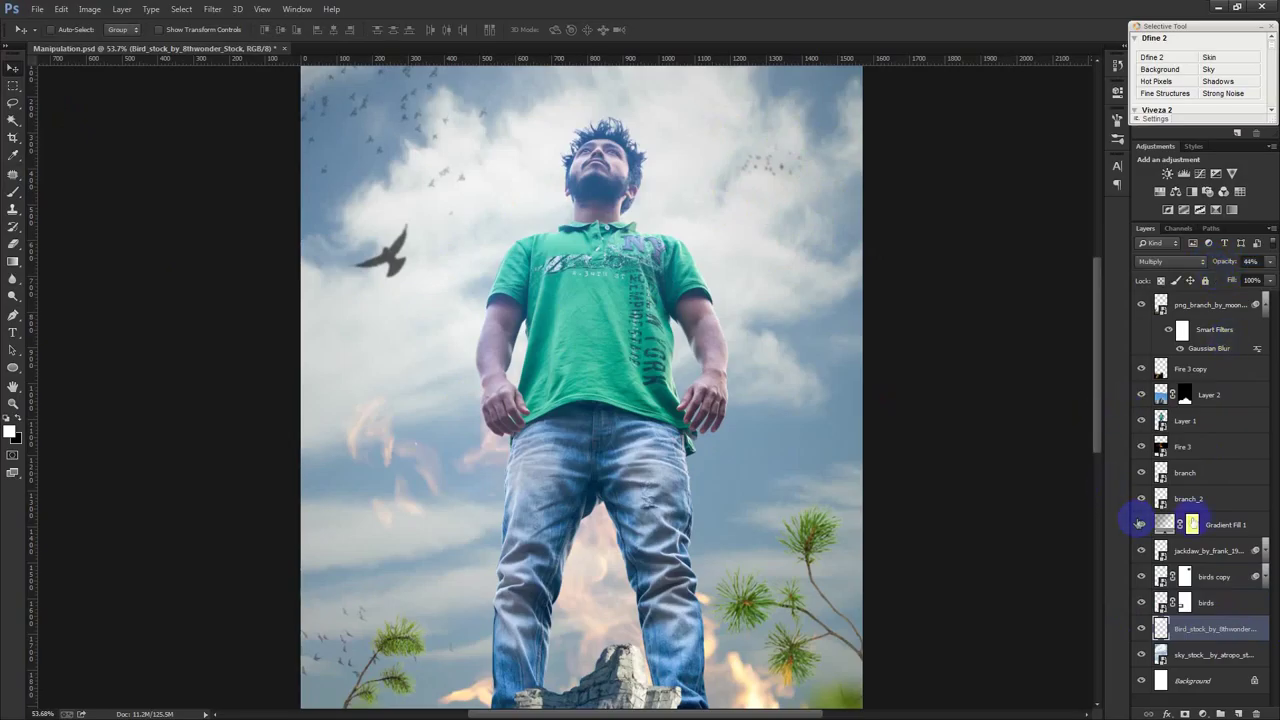
{"action": "left_click", "coordinate": [1213, 553]}
{"action": "mouse_move", "coordinate": [482, 308]}
{"action": "left_mouse_down"}
{"action": "mouse_move", "coordinate": [822, 498]}
{"action": "mouse_move", "coordinate": [805, 500]}
{"action": "left_mouse_up"}
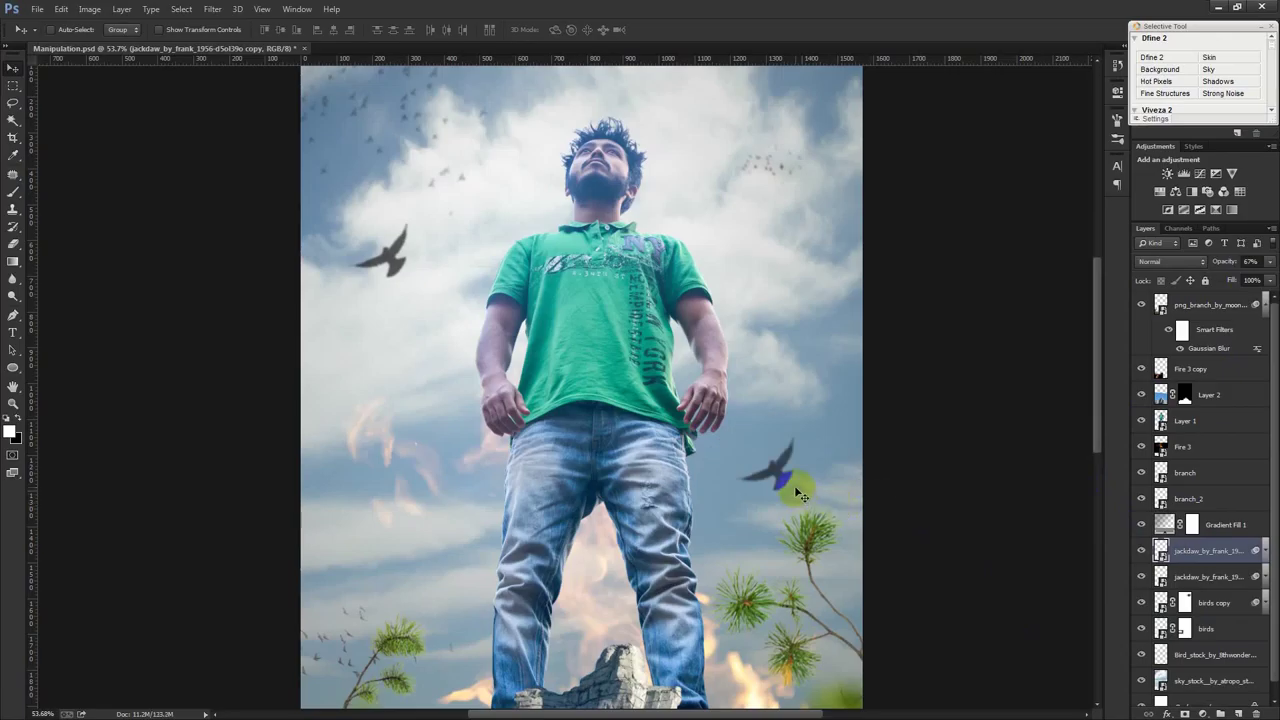
- Flip the copied jackdaw horizontally and shrink it to about half size
{"action": "key", "text": "ctrl+t"}
{"action": "left_click", "coordinate": [648, 272]}
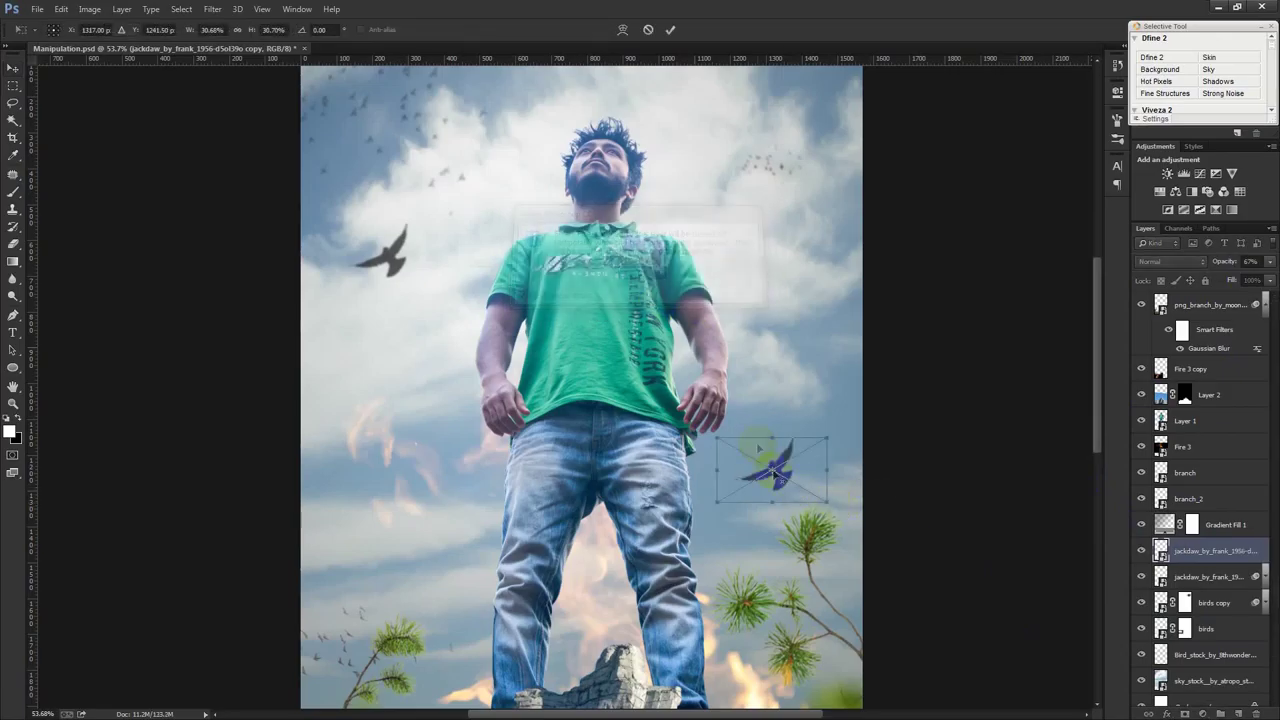
{"action": "right_click", "coordinate": [786, 470]}
{"action": "left_click", "coordinate": [840, 656]}
{"action": "mouse_move", "coordinate": [817, 456]}
{"action": "left_mouse_down"}
{"action": "mouse_move", "coordinate": [789, 489]}
{"action": "mouse_move", "coordinate": [825, 481]}
{"action": "mouse_move", "coordinate": [614, 548]}
{"action": "left_mouse_up"}
{"action": "key", "text": "Return"}
{"action": "scroll", "coordinate": [817, 488], "scroll_direction": "down", "scroll_amount": 3}
- Duplicate the small jackdaw as jackdaw copy 2, shrunk to about 11%, near the rock
{"action": "key", "text": "ctrl+j"}
{"action": "key", "text": "ctrl+t"}
{"action": "mouse_move", "coordinate": [614, 548]}
{"action": "left_mouse_down"}
{"action": "mouse_move", "coordinate": [597, 425]}
{"action": "mouse_move", "coordinate": [498, 515]}
{"action": "left_mouse_up"}
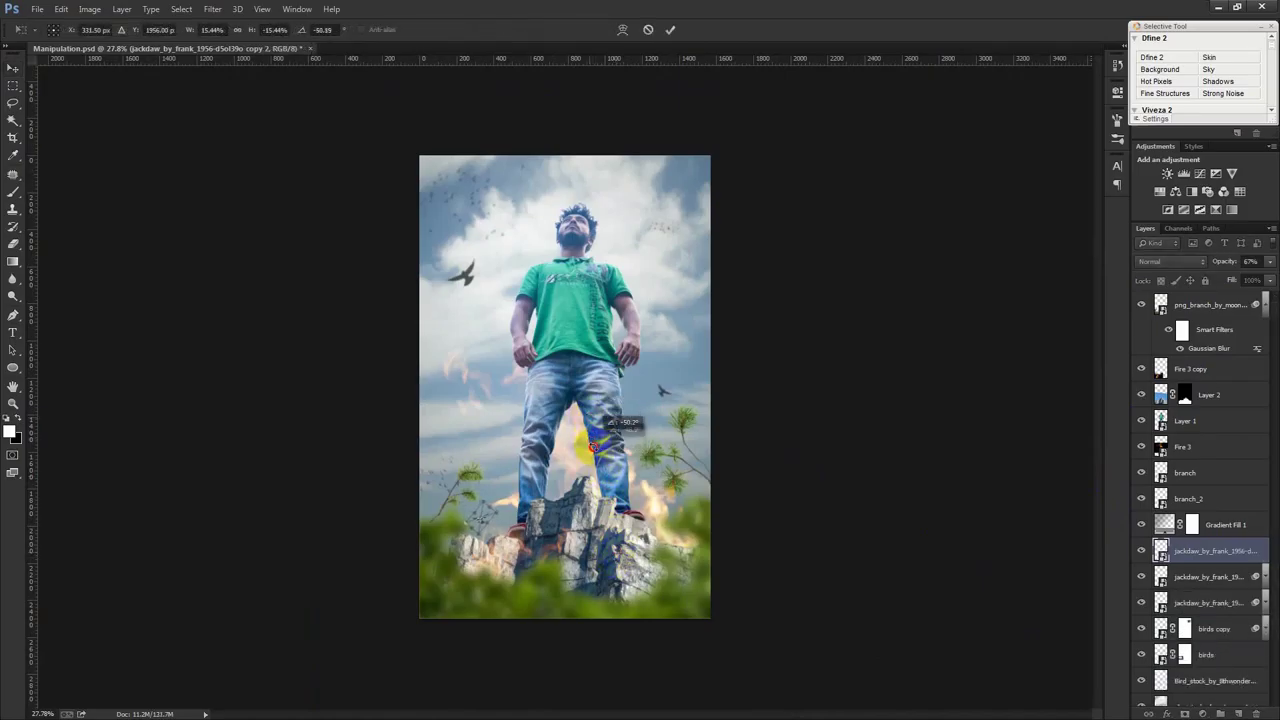
{"action": "key", "text": "Return"}
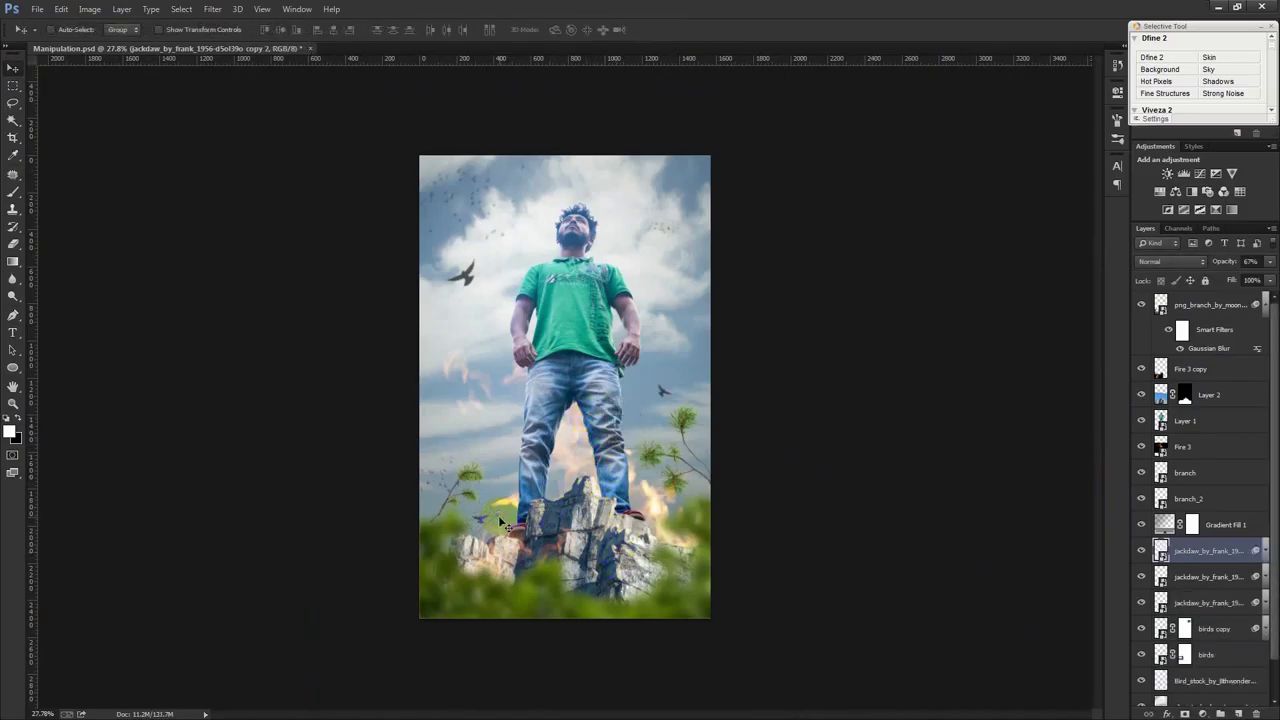
{"action": "key", "text": "ctrl+t"}
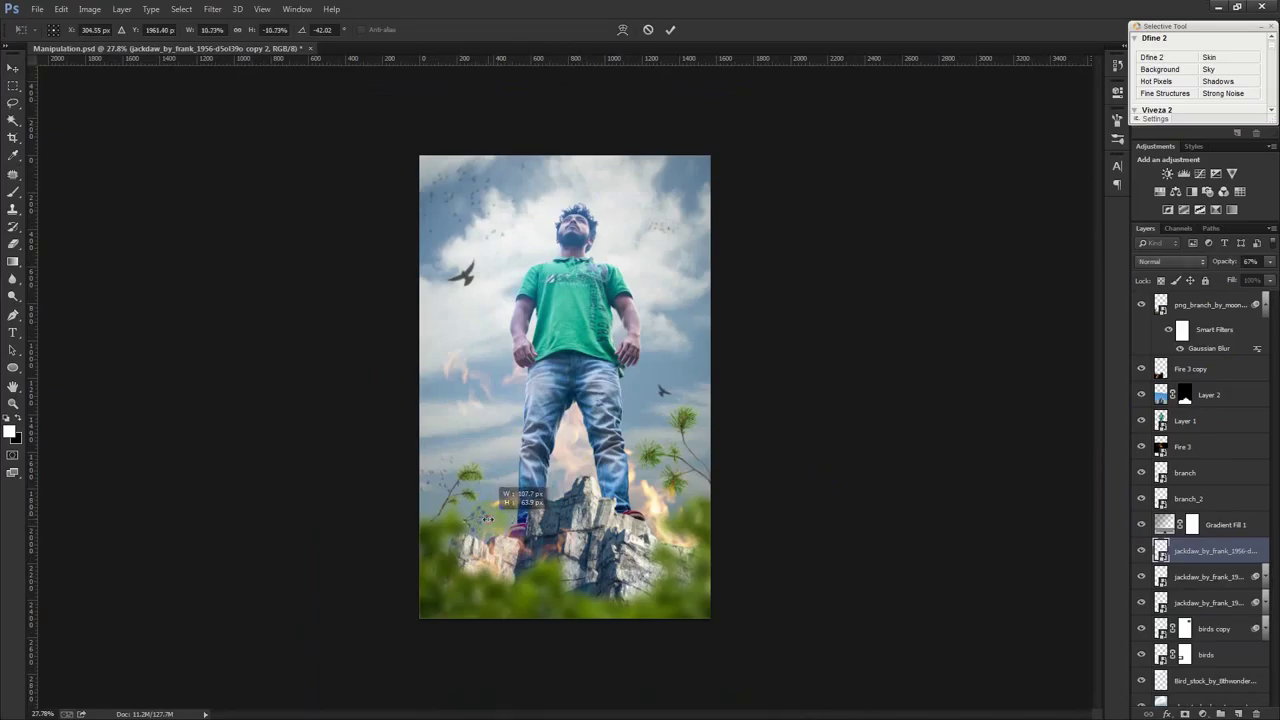
{"action": "key", "text": "Return"}
{"action": "left_click_drag", "start_coordinate": [530, 518], "coordinate": [540, 518]}
{"action": "key", "text": "ctrl+z"}
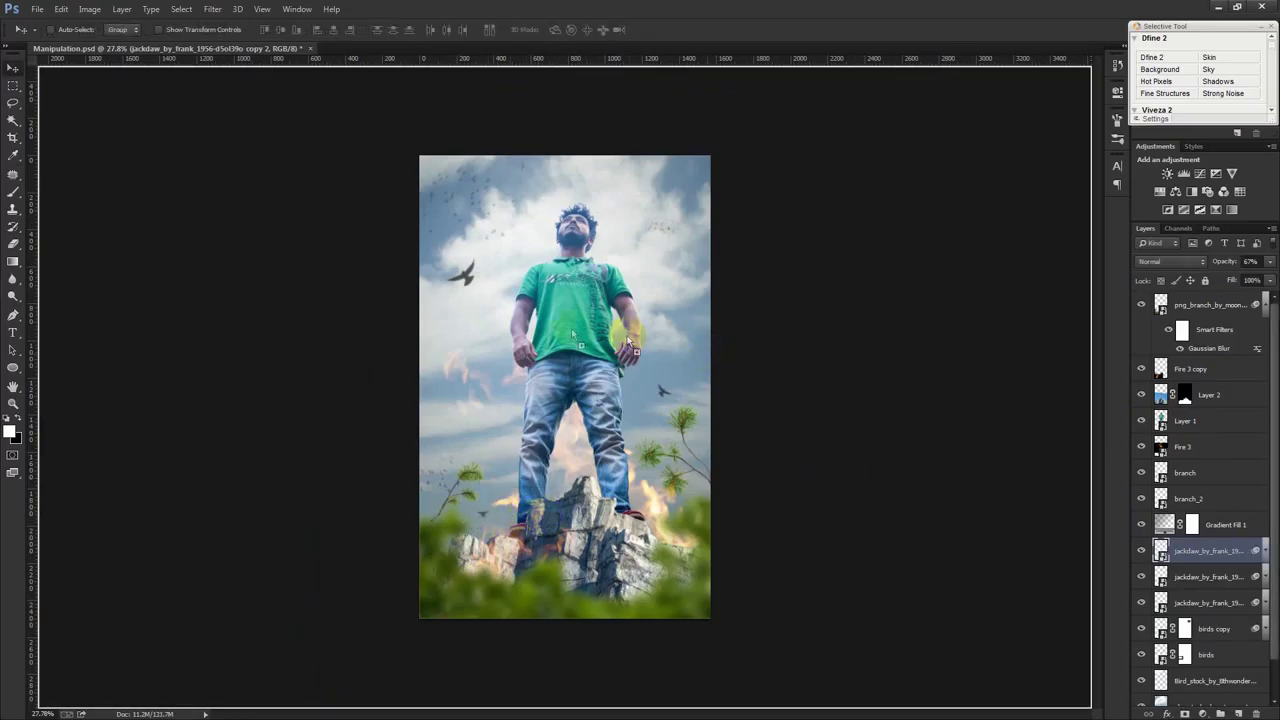
- Flip the placed jackdaw2 horizontally and scale it to about 33% in the upper-right sky
{"action": "left_click_drag", "start_coordinate": [597, 371], "coordinate": [650, 199]}
{"action": "right_click", "coordinate": [650, 199]}
{"action": "left_click", "coordinate": [698, 386]}
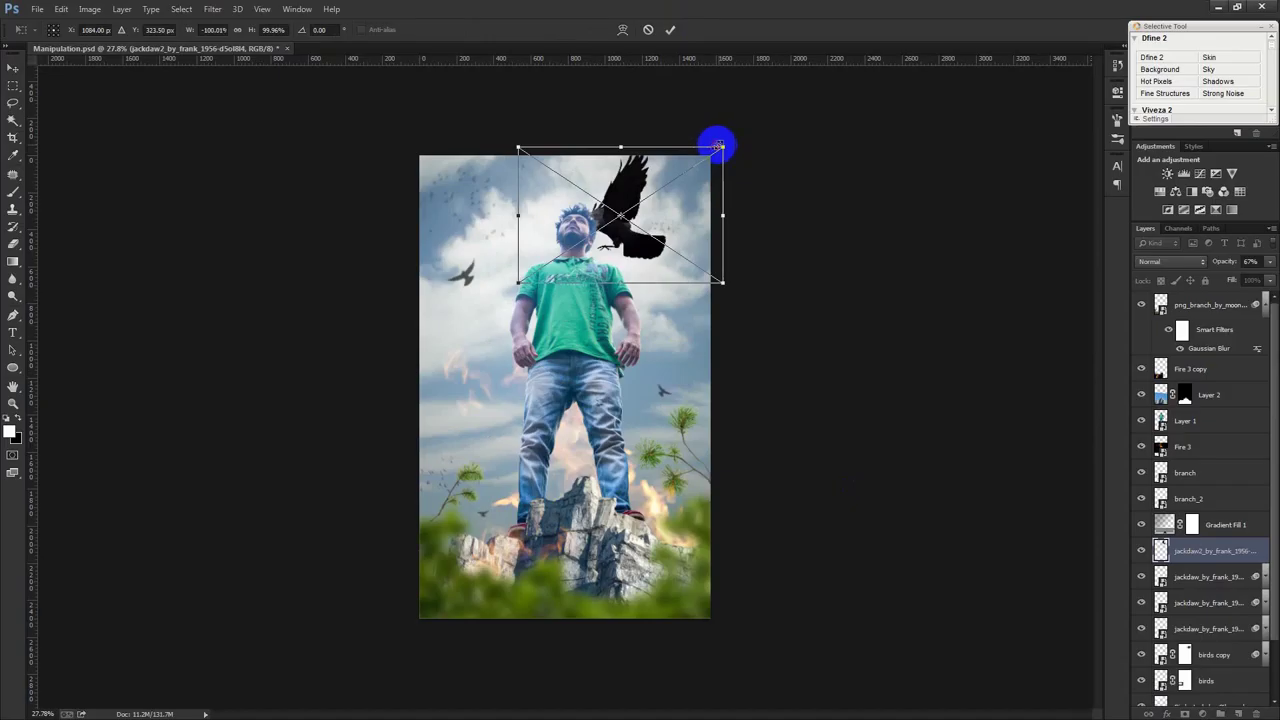
{"action": "mouse_move", "coordinate": [718, 146]}
{"action": "left_mouse_down"}
{"action": "mouse_move", "coordinate": [532, 236]}
{"action": "mouse_move", "coordinate": [679, 256]}
{"action": "mouse_move", "coordinate": [690, 198]}
{"action": "left_mouse_up"}
{"action": "key", "text": "Return"}
- Give jackdaw2 74% opacity and a 1.5-pixel Gaussian Blur; place another jackdaw left of the man
{"action": "left_click", "coordinate": [1193, 527]}
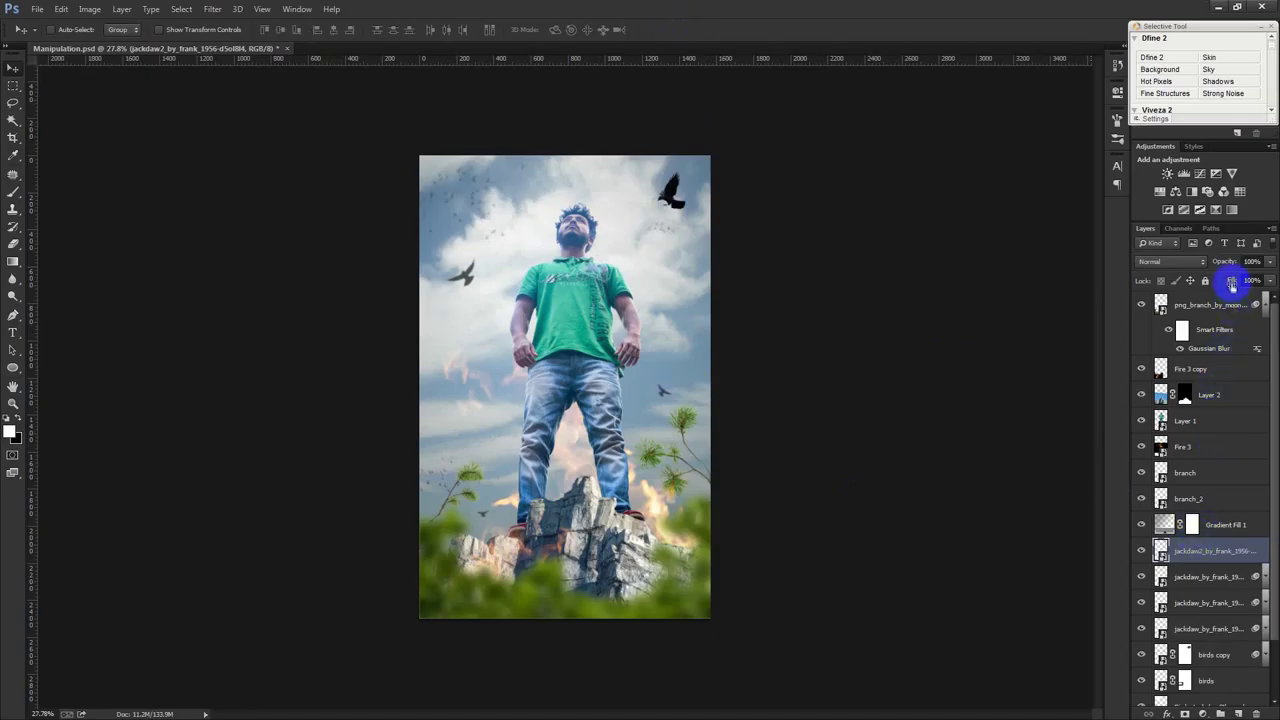
{"action": "left_click_drag", "start_coordinate": [1224, 262], "coordinate": [1218, 265]}
{"action": "key", "text": "ctrl+alt+f"}
{"action": "left_click_drag", "start_coordinate": [746, 368], "coordinate": [737, 366]}
{"action": "left_click", "coordinate": [917, 197]}
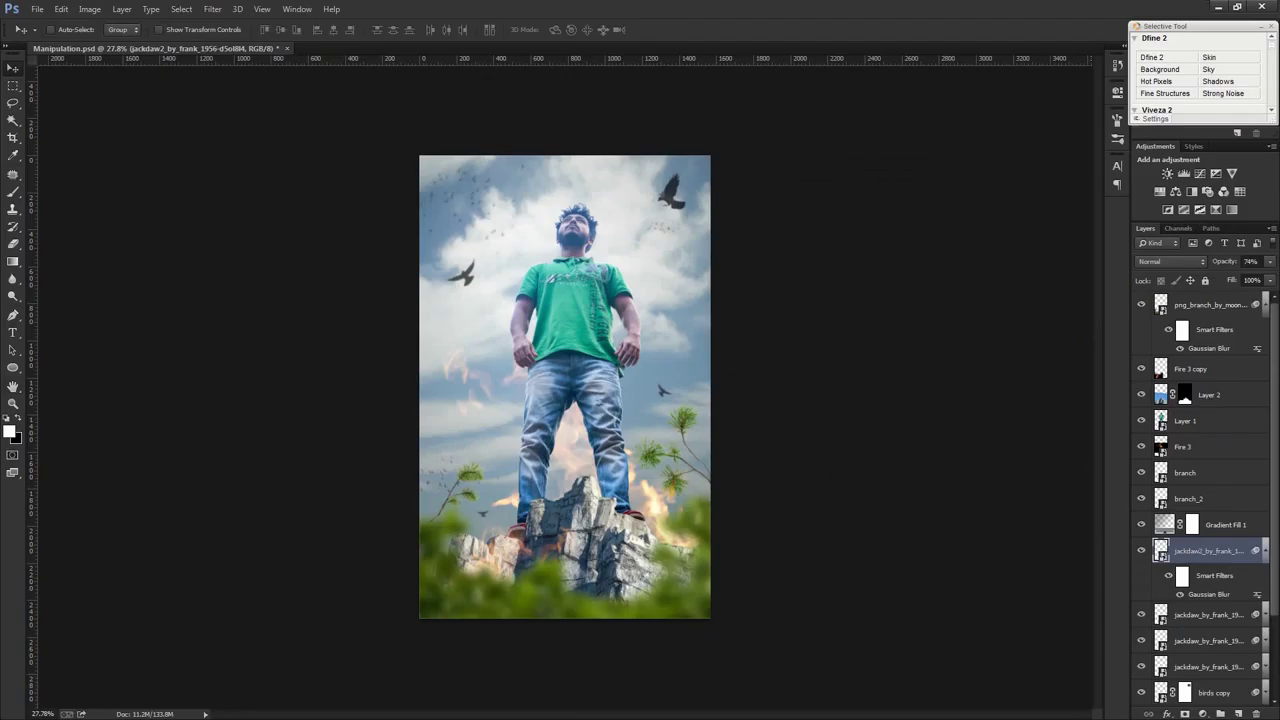
{"action": "mouse_move", "coordinate": [943, 471]}
{"action": "left_mouse_down"}
{"action": "mouse_move", "coordinate": [500, 402]}
{"action": "mouse_move", "coordinate": [453, 353]}
{"action": "left_mouse_up"}
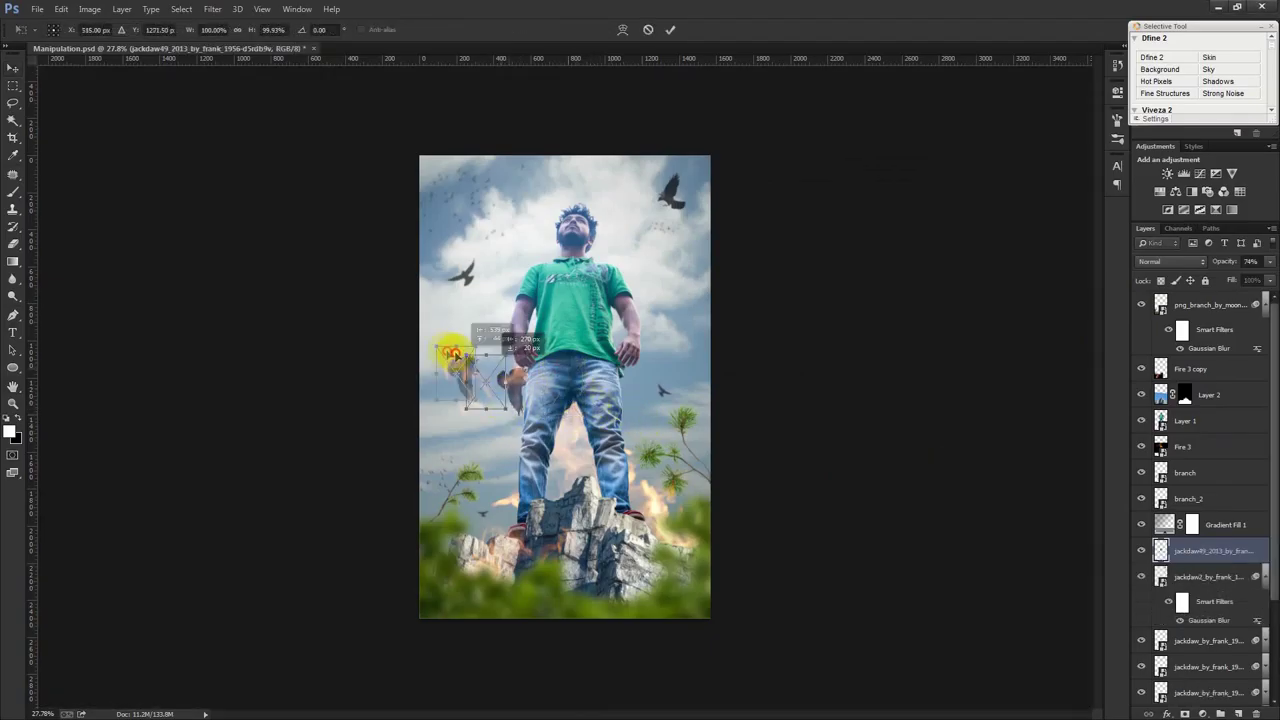
- Rotate and commit the new jackdaw, then make it semi-transparent
{"action": "mouse_move", "coordinate": [508, 410]}
{"action": "left_mouse_down"}
{"action": "mouse_move", "coordinate": [480, 402]}
{"action": "mouse_move", "coordinate": [546, 400]}
{"action": "mouse_move", "coordinate": [515, 405]}
{"action": "left_mouse_up"}
{"action": "double_click", "coordinate": [515, 405]}
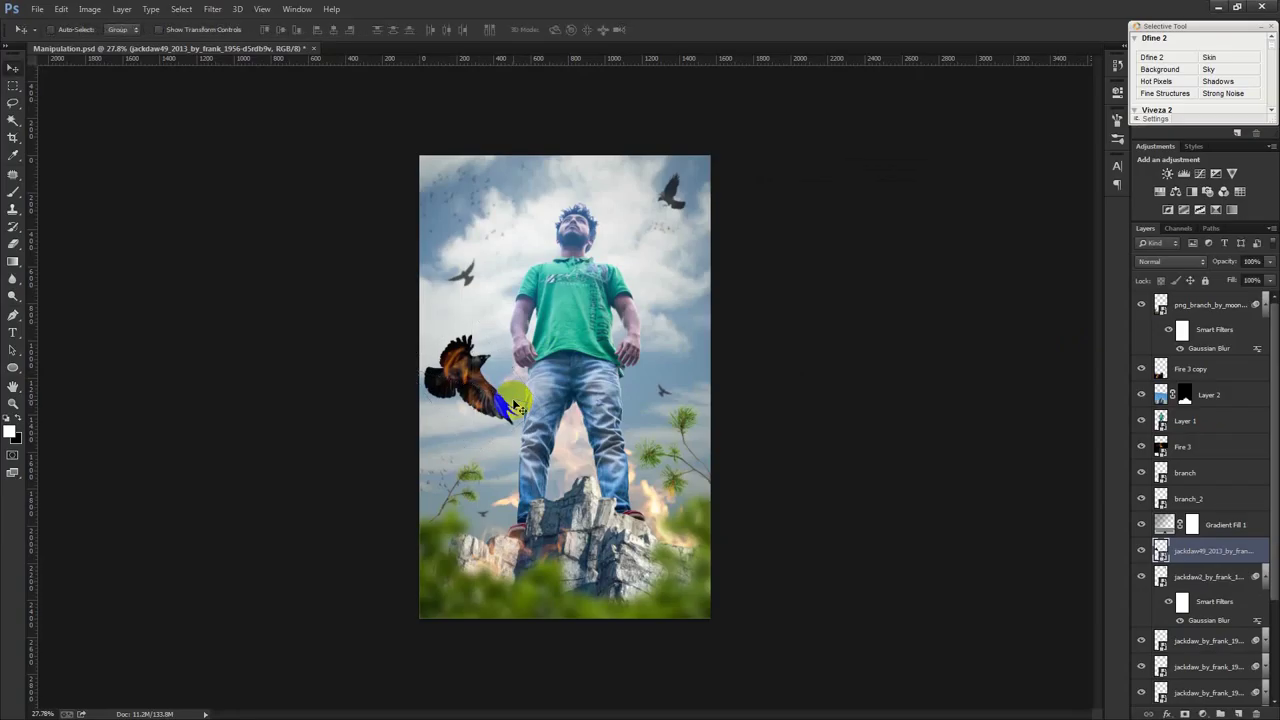
{"action": "left_click", "coordinate": [1210, 263]}
{"action": "left_click_drag", "start_coordinate": [1210, 265], "coordinate": [1193, 263]}
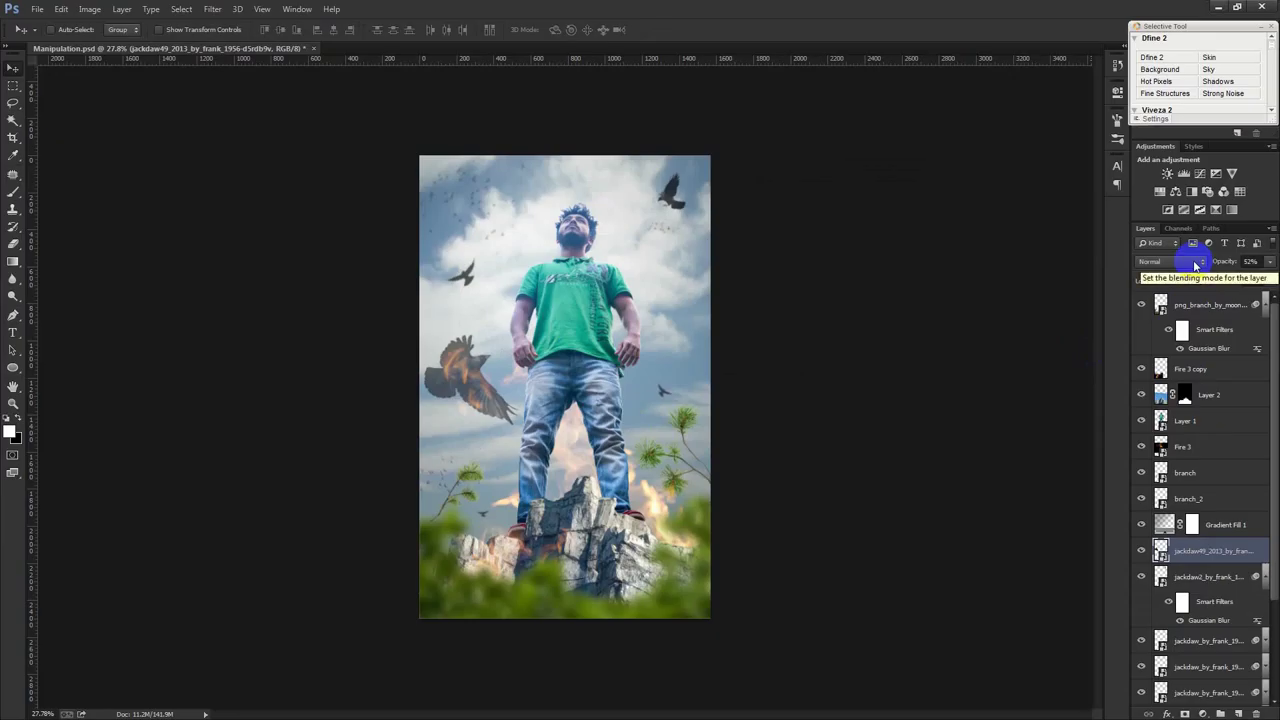
{"action": "scroll", "coordinate": [1243, 530], "scroll_direction": "down", "scroll_amount": 3}
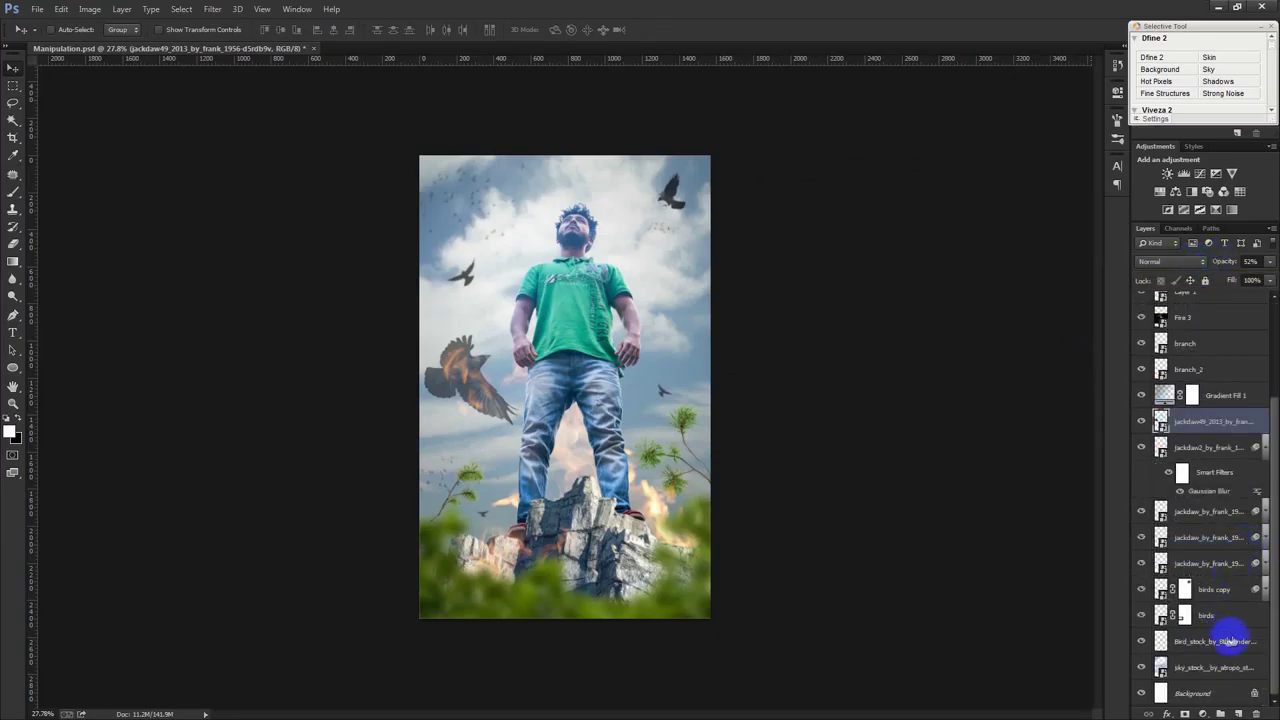
{"action": "scroll", "coordinate": [1225, 440], "scroll_direction": "up", "scroll_amount": 3}
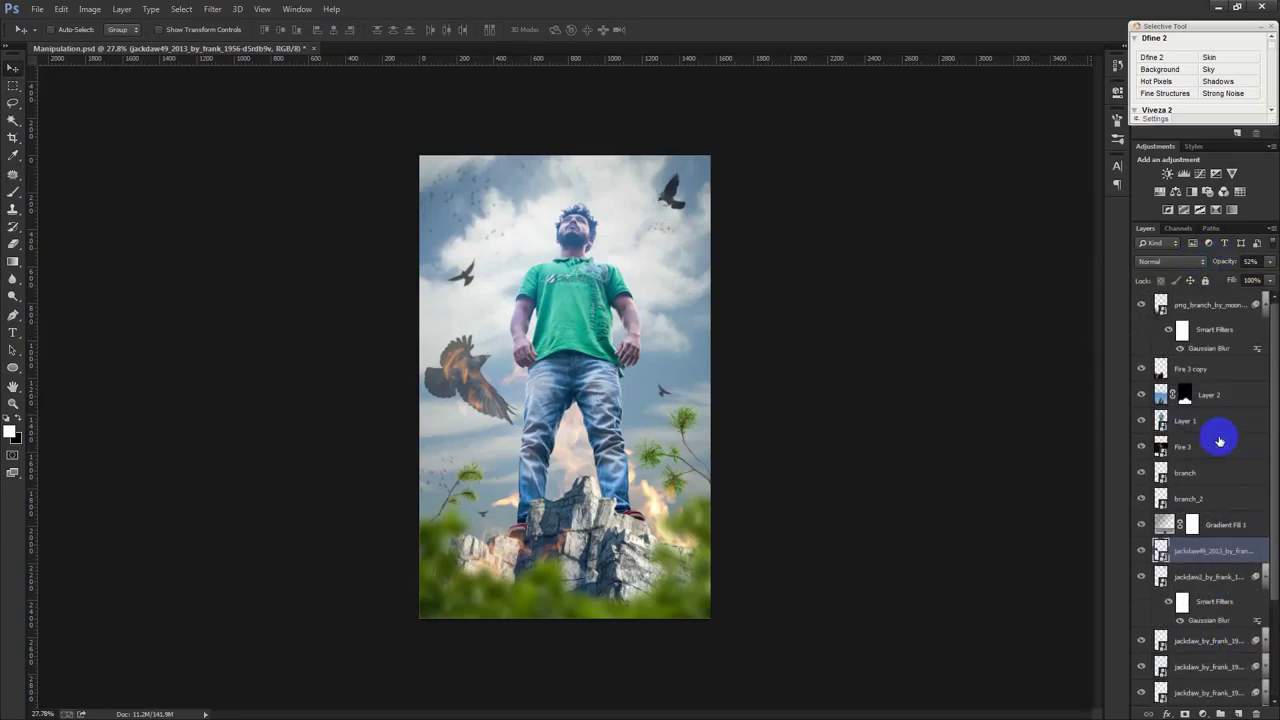
- Delete the Fire 3 copy layer and collapse the png_branch and jackdaw2 filter rows
{"action": "left_click", "coordinate": [1215, 376]}
{"action": "key", "text": "Delete"}
{"action": "left_click", "coordinate": [1191, 417], "text": "ctrl"}
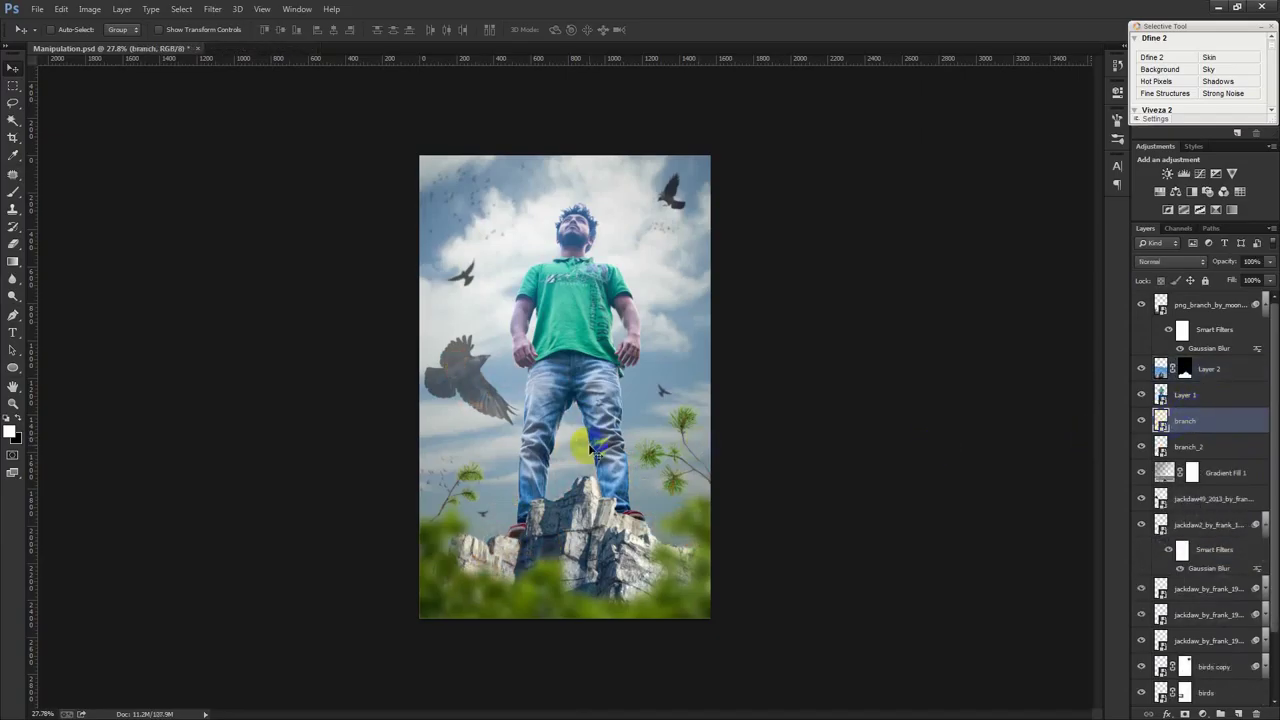
{"action": "left_click", "coordinate": [1258, 309]}
{"action": "left_click", "coordinate": [1265, 309]}
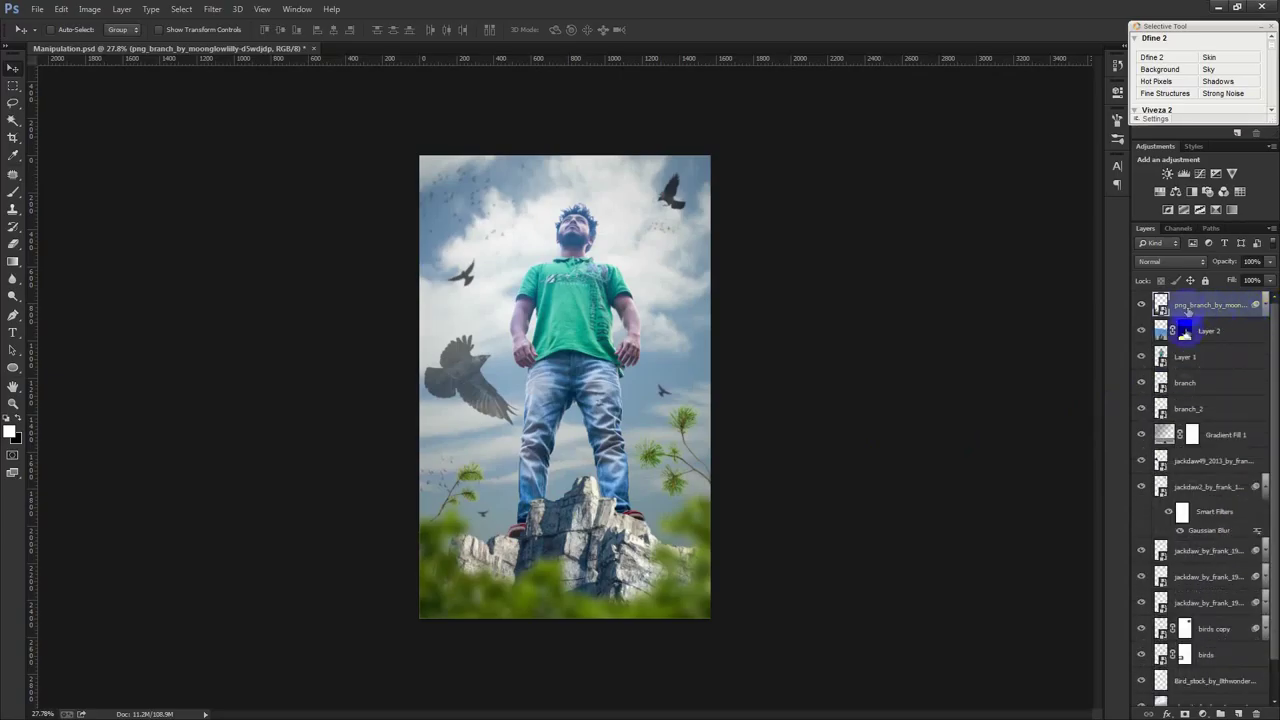
{"action": "left_click", "coordinate": [1263, 490]}
- Nudge the upper-right jackdaw and the large jackdaw into slightly new positions
{"action": "left_click", "coordinate": [1194, 487]}
{"action": "scroll", "coordinate": [476, 405], "scroll_direction": "up", "scroll_amount": 1}
{"action": "left_click_drag", "start_coordinate": [475, 401], "coordinate": [476, 411]}
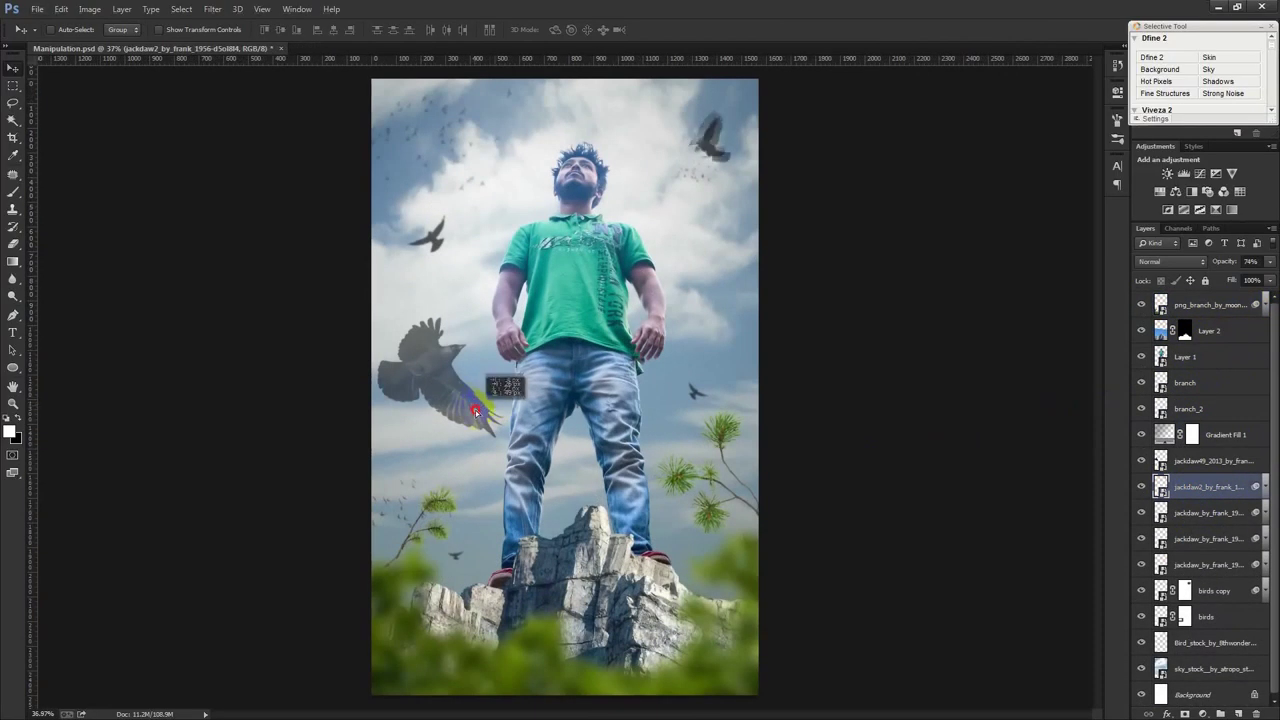
{"action": "left_click", "coordinate": [1190, 460]}
{"action": "left_click_drag", "start_coordinate": [761, 419], "coordinate": [785, 450]}
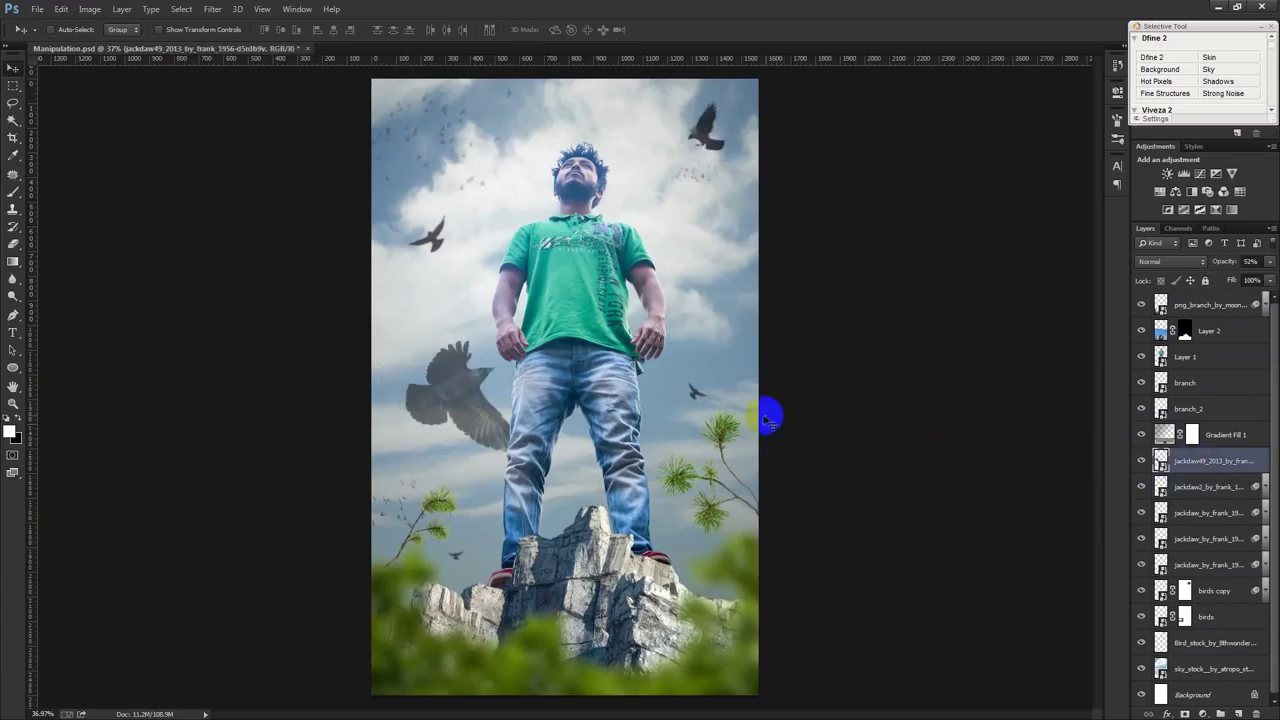
- Blur the large jackdaw with Gaussian Blur 1.5, restore 100% opacity, and reposition it
{"action": "key", "text": "ctrl+alt+f"}
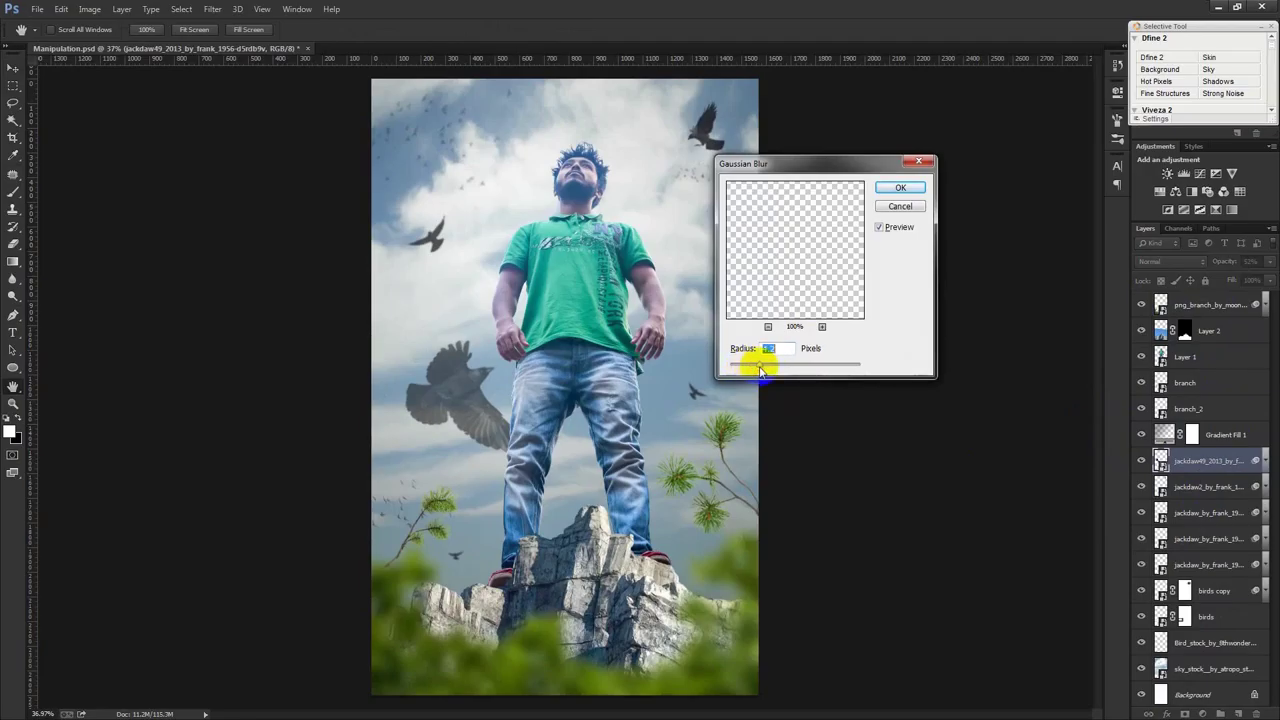
{"action": "left_click", "coordinate": [900, 188]}
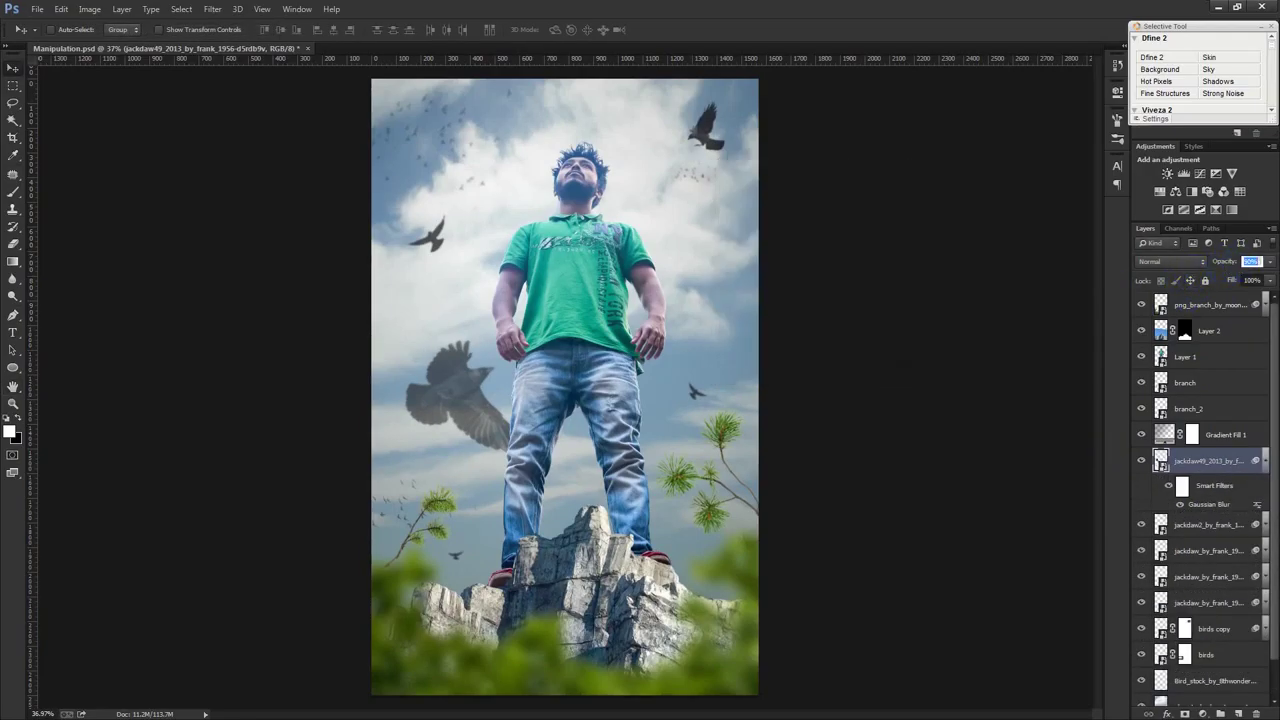
{"action": "type", "text": "100"}
{"action": "key", "text": "Return"}
{"action": "left_click_drag", "start_coordinate": [794, 334], "coordinate": [765, 343]}
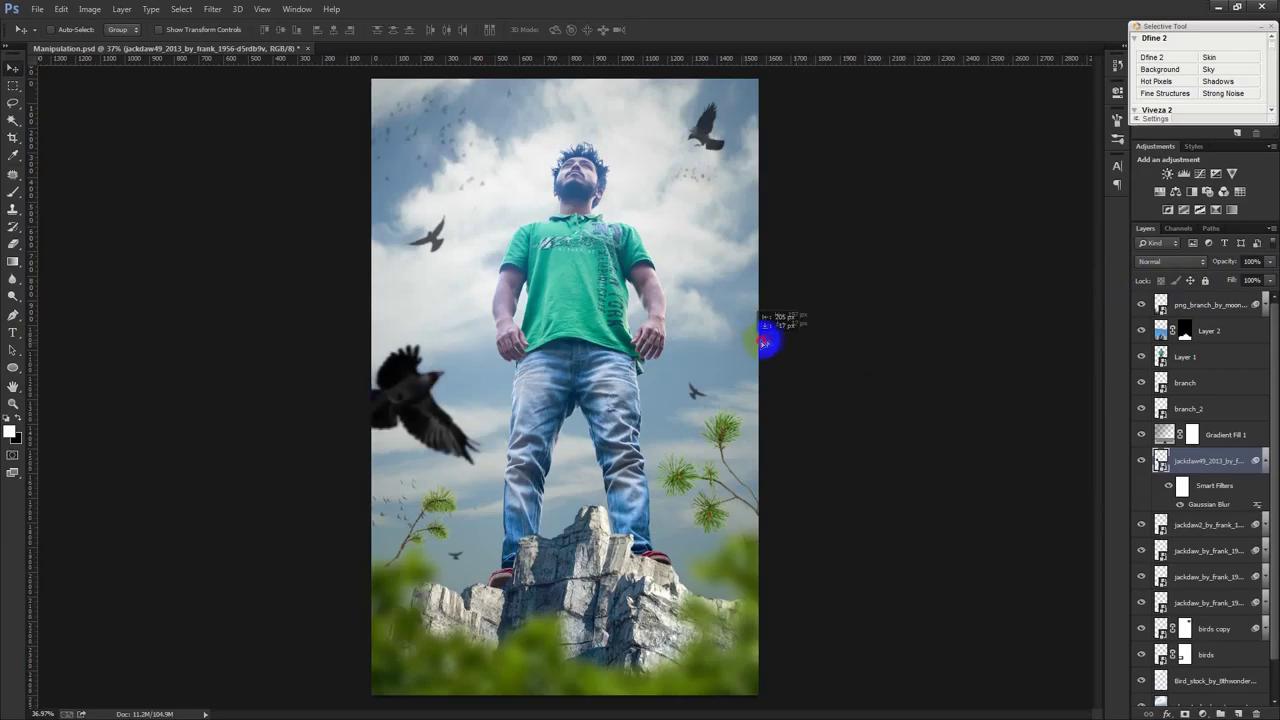
{"action": "scroll", "coordinate": [766, 346], "scroll_direction": "down", "scroll_amount": 2}
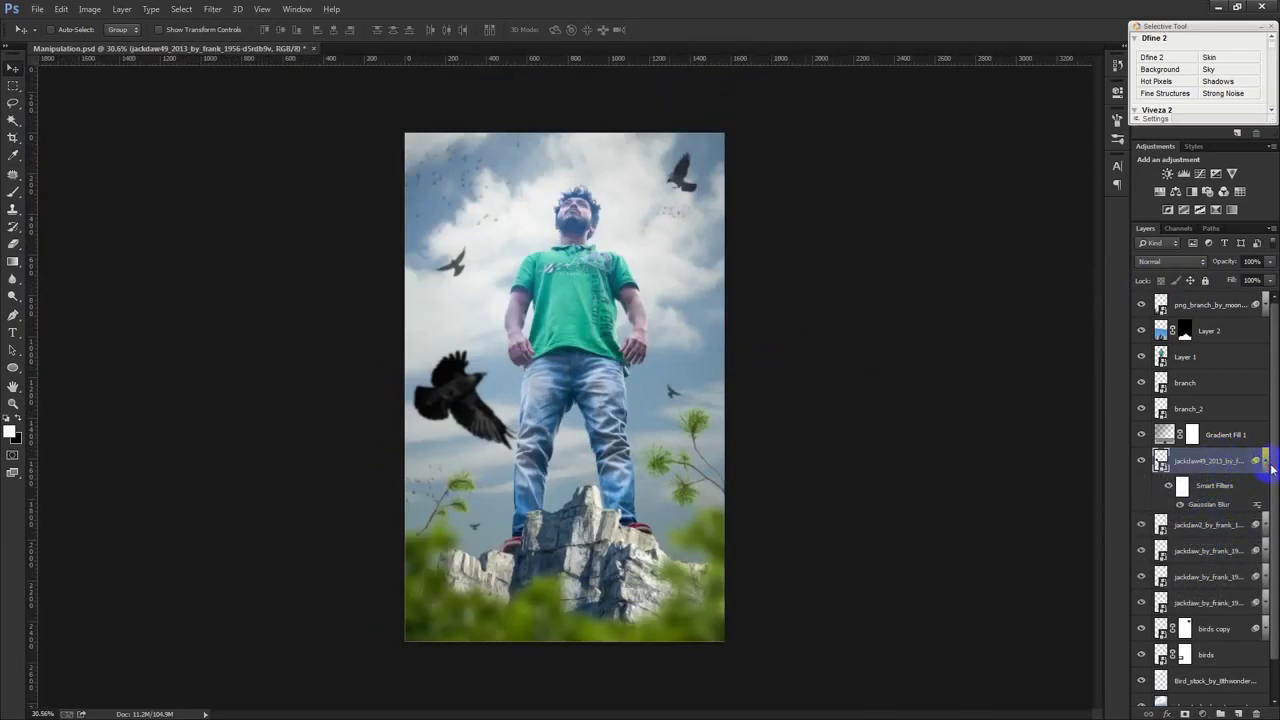
{"action": "left_click", "coordinate": [1270, 465]}
{"action": "mouse_move", "coordinate": [685, 495]}
{"action": "left_mouse_down"}
{"action": "mouse_move", "coordinate": [770, 537]}
{"action": "mouse_move", "coordinate": [683, 185]}
{"action": "mouse_move", "coordinate": [677, 458]}
{"action": "left_mouse_up"}
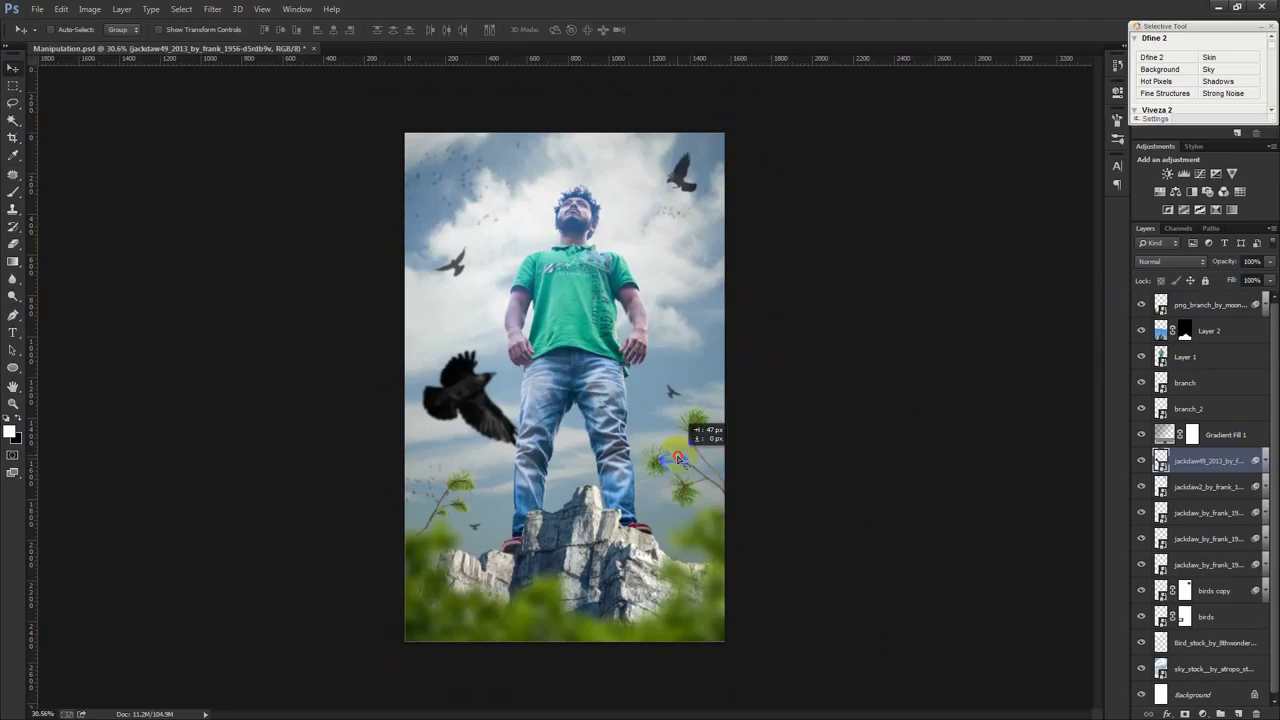
- Shrink the large jackdaw to a small bird left of the man's hips, Fill 73%
{"action": "key", "text": "ctrl+t"}
{"action": "left_click_drag", "start_coordinate": [555, 432], "coordinate": [502, 416]}
{"action": "key", "text": "Return"}
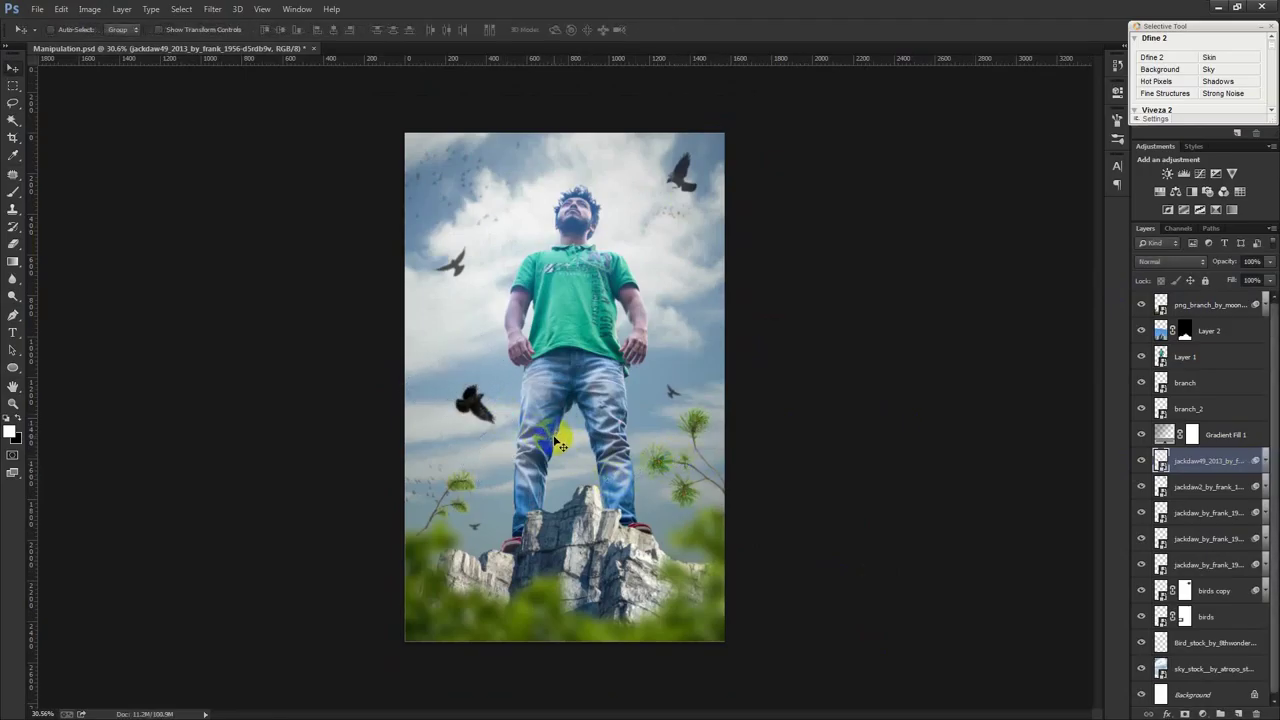
{"action": "left_click_drag", "start_coordinate": [1235, 283], "coordinate": [1209, 281]}
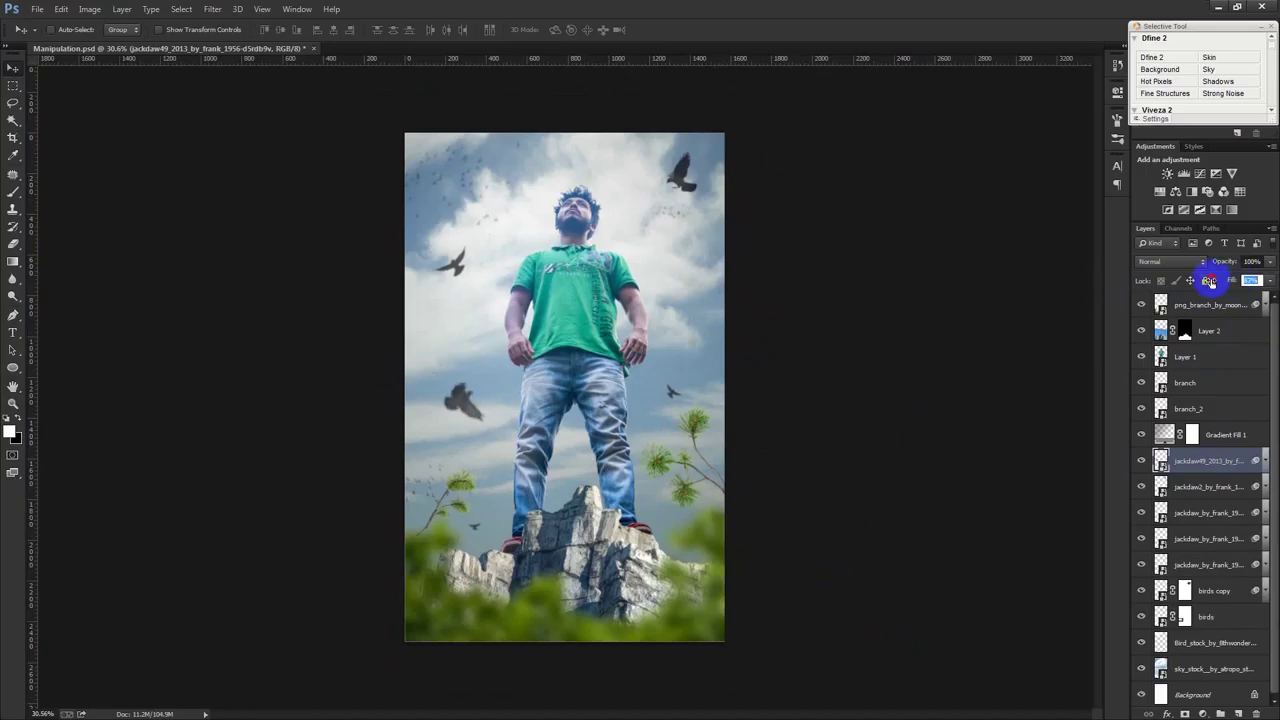
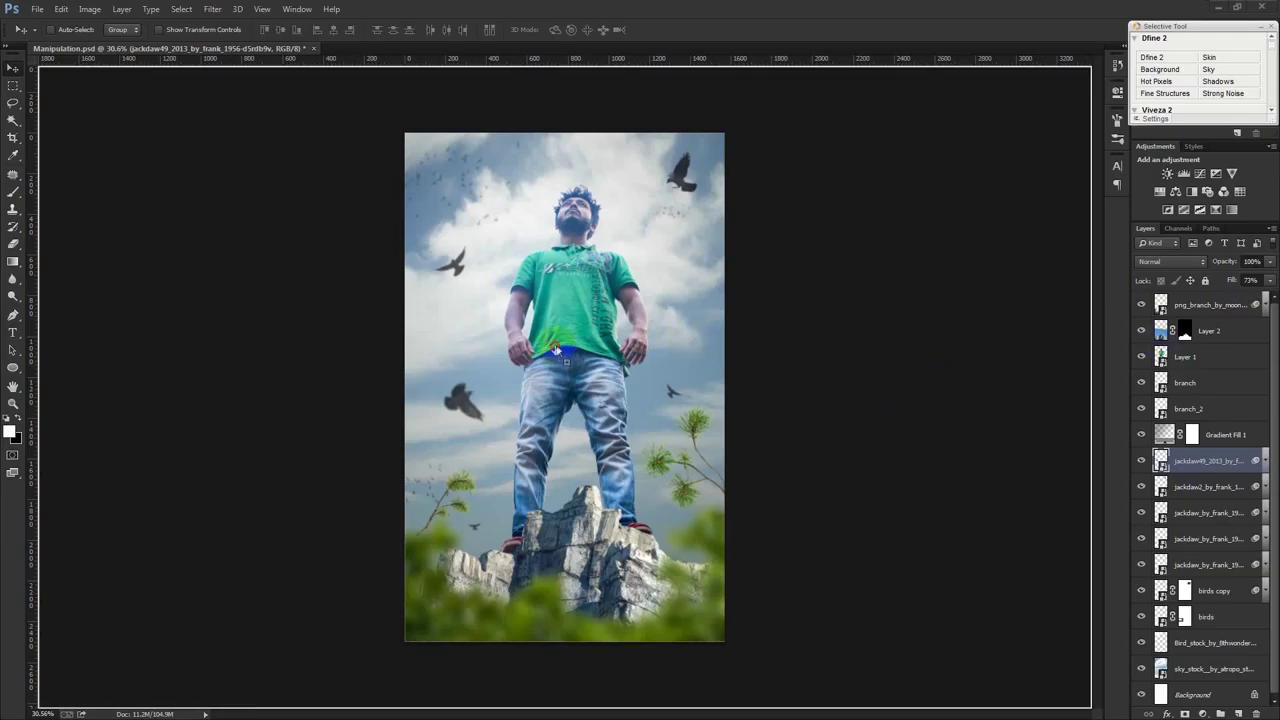
- Flip the jackdaw horizontally, move its layer to the top, and shift it down-right
{"action": "right_click", "coordinate": [614, 405]}
{"action": "left_click", "coordinate": [661, 588]}
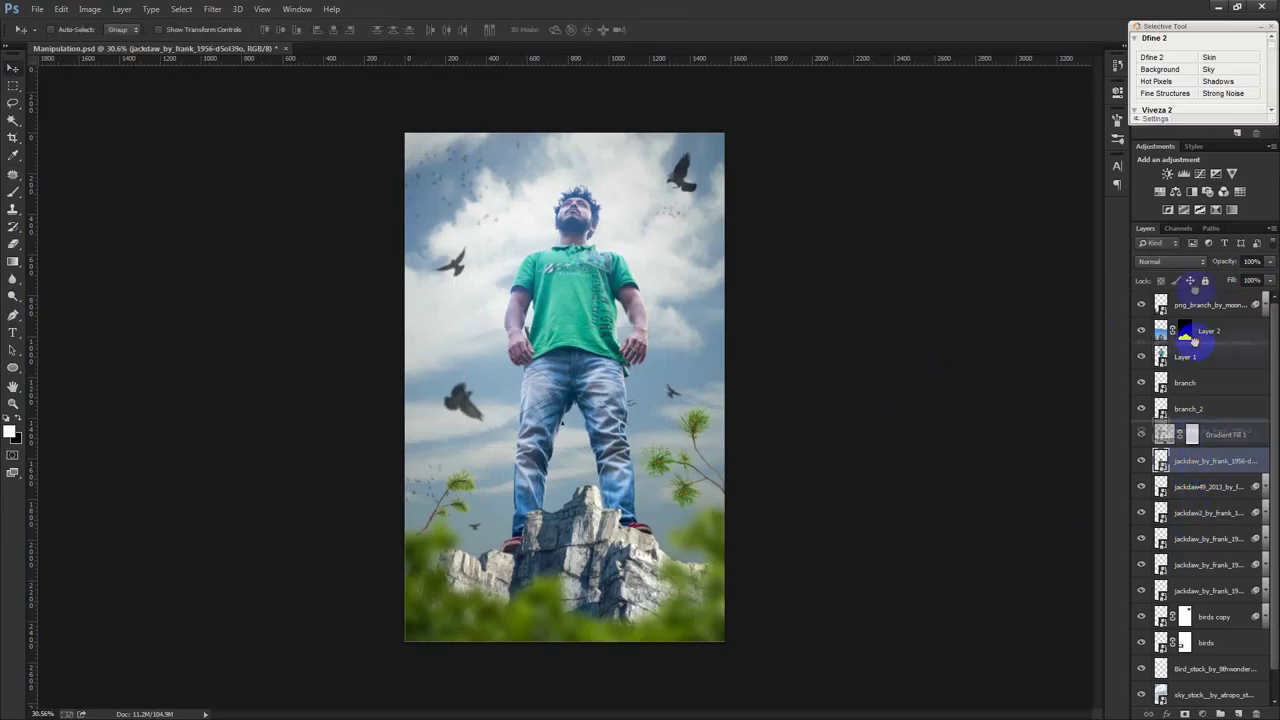
{"action": "left_click_drag", "start_coordinate": [1195, 480], "coordinate": [1194, 298]}
{"action": "mouse_move", "coordinate": [771, 363]}
{"action": "left_mouse_down"}
{"action": "mouse_move", "coordinate": [772, 512]}
{"action": "mouse_move", "coordinate": [708, 520]}
{"action": "left_mouse_up"}
- Flip the bird back, scale it to about 153%, and place it over the lower-left rocks
{"action": "key", "text": "ctrl+t"}
{"action": "right_click", "coordinate": [703, 522]}
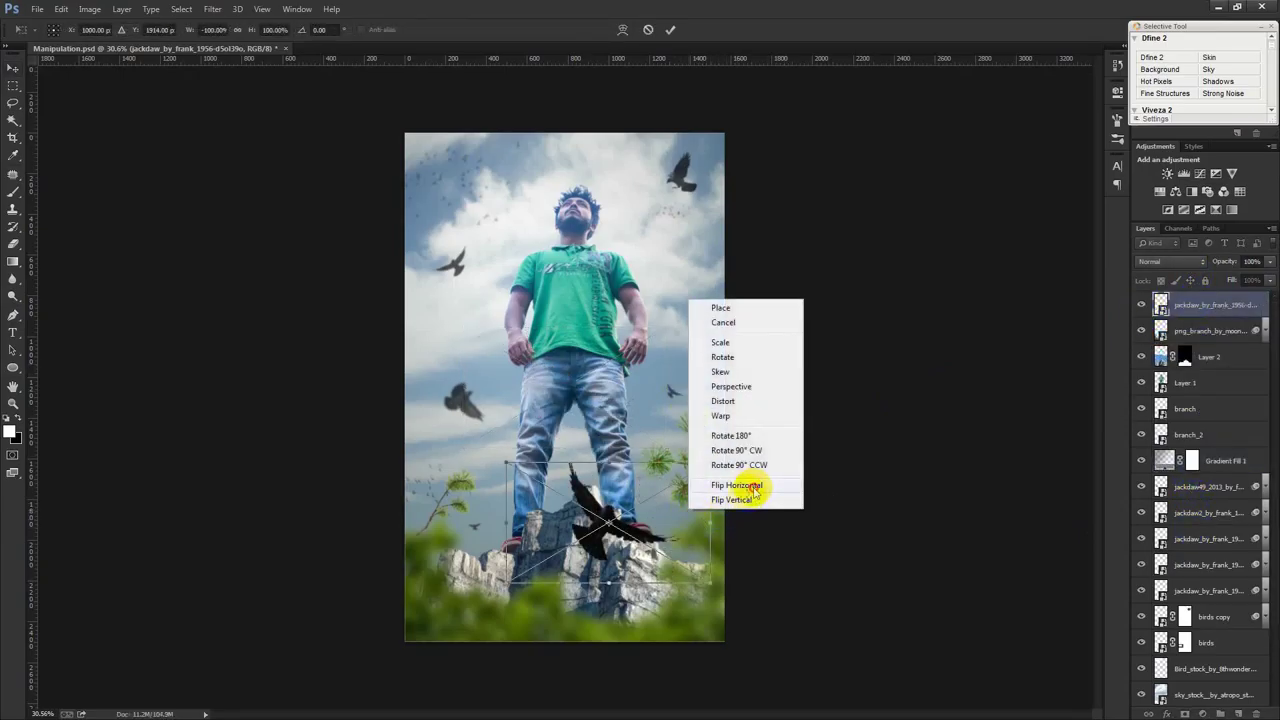
{"action": "left_click", "coordinate": [748, 485]}
{"action": "left_click_drag", "start_coordinate": [706, 580], "coordinate": [815, 605]}
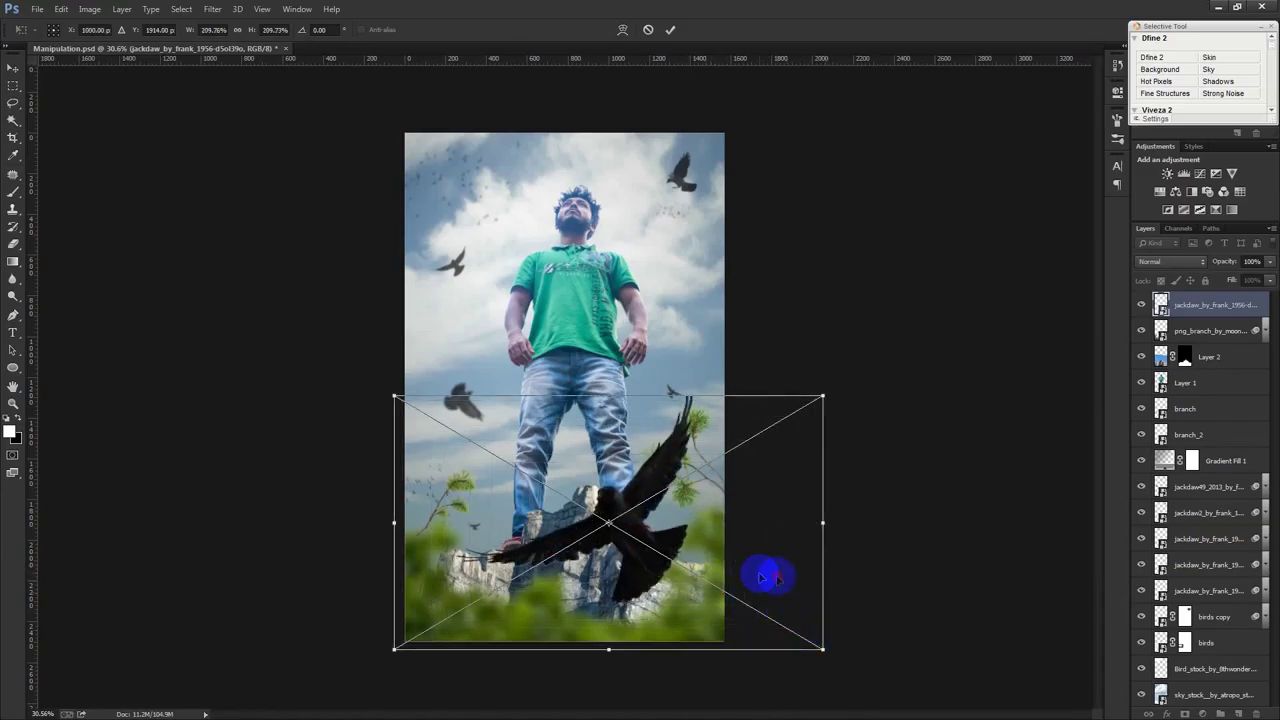
{"action": "left_click_drag", "start_coordinate": [815, 605], "coordinate": [803, 526]}
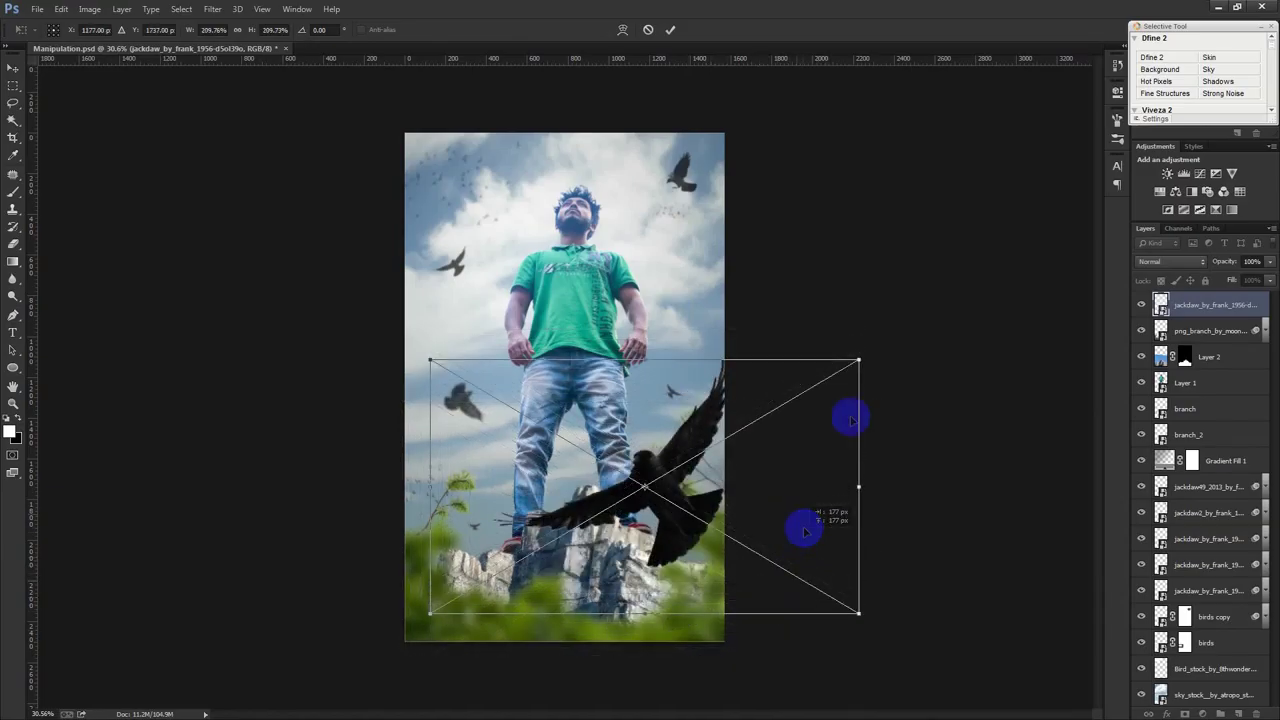
{"action": "mouse_move", "coordinate": [857, 357]}
{"action": "left_mouse_down"}
{"action": "mouse_move", "coordinate": [749, 466]}
{"action": "mouse_move", "coordinate": [571, 80]}
{"action": "mouse_move", "coordinate": [645, 258]}
{"action": "left_mouse_up"}
{"action": "mouse_move", "coordinate": [692, 442]}
{"action": "left_mouse_down"}
{"action": "mouse_move", "coordinate": [563, 109]}
{"action": "mouse_move", "coordinate": [611, 271]}
{"action": "mouse_move", "coordinate": [575, 528]}
{"action": "mouse_move", "coordinate": [565, 503]}
{"action": "mouse_move", "coordinate": [728, 330]}
{"action": "mouse_move", "coordinate": [585, 522]}
{"action": "left_mouse_up"}
{"action": "key", "text": "Return"}
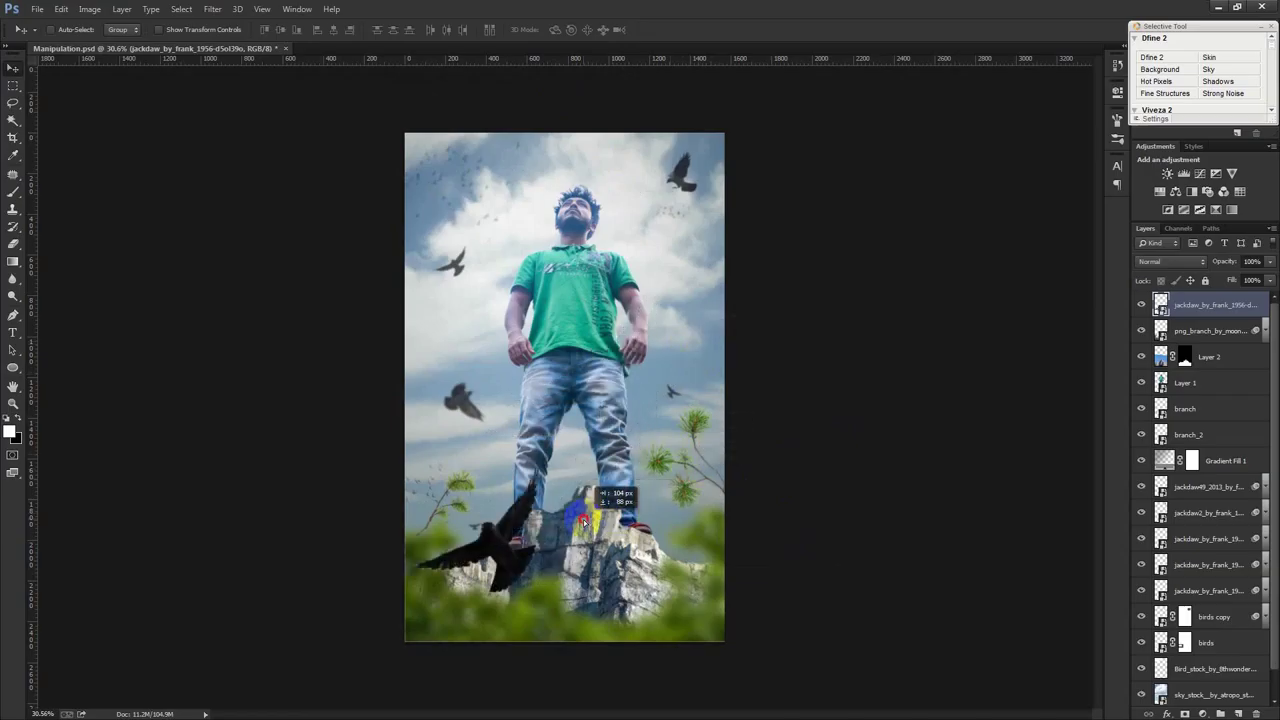
- Delete the jackdaw layer and add a Vibrance adjustment layer with Saturation -57
{"action": "key", "text": "Delete"}
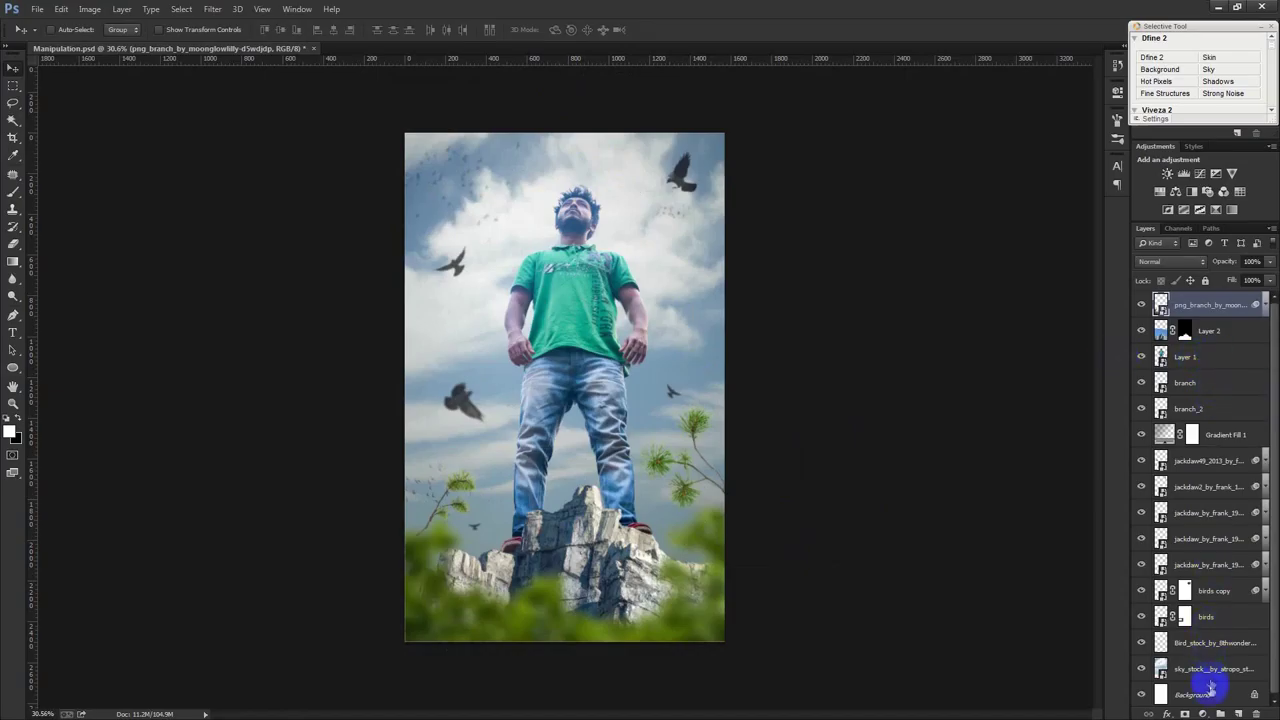
{"action": "left_click", "coordinate": [1204, 714]}
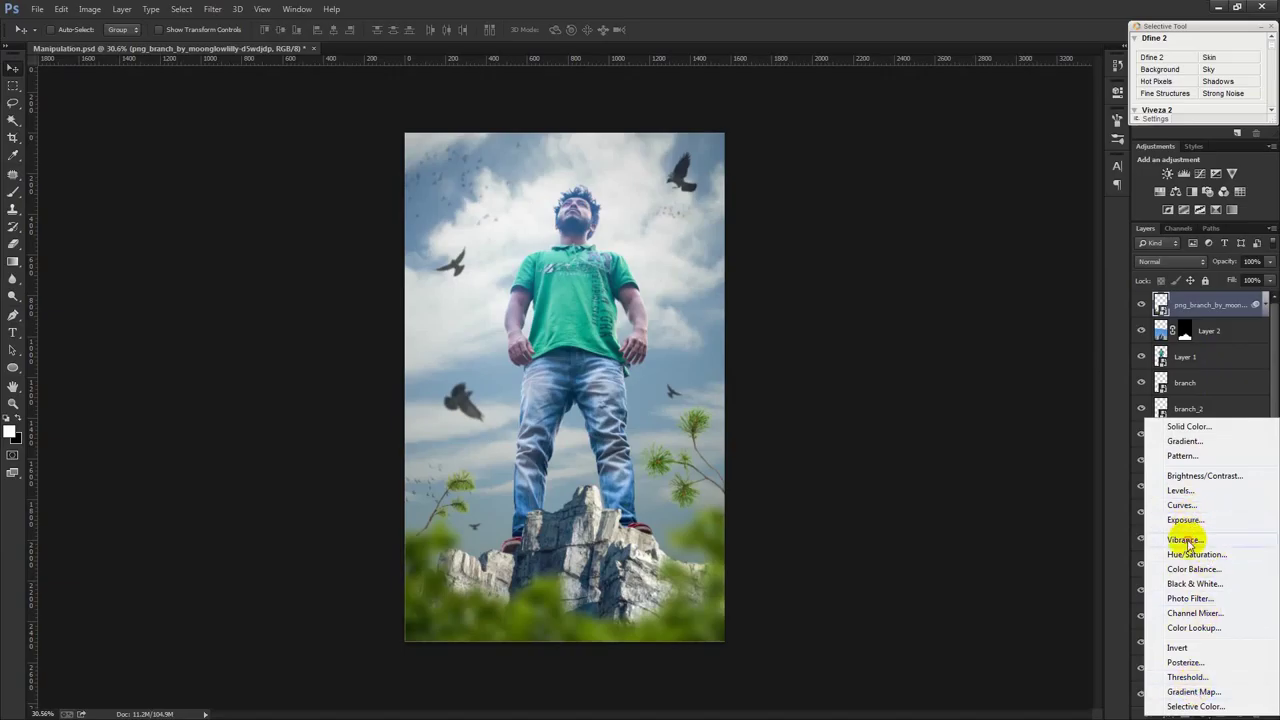
{"action": "left_click", "coordinate": [1184, 539]}
{"action": "left_click_drag", "start_coordinate": [1004, 170], "coordinate": [969, 180]}
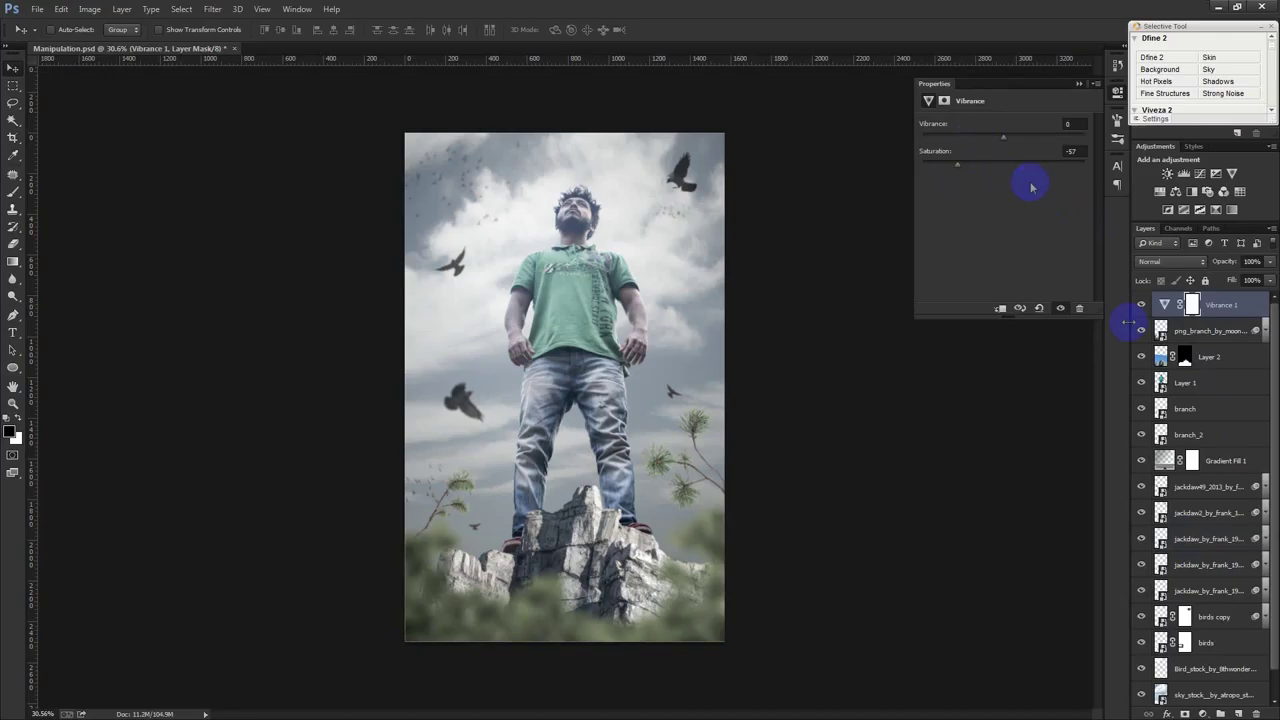
{"action": "left_click", "coordinate": [1203, 713]}
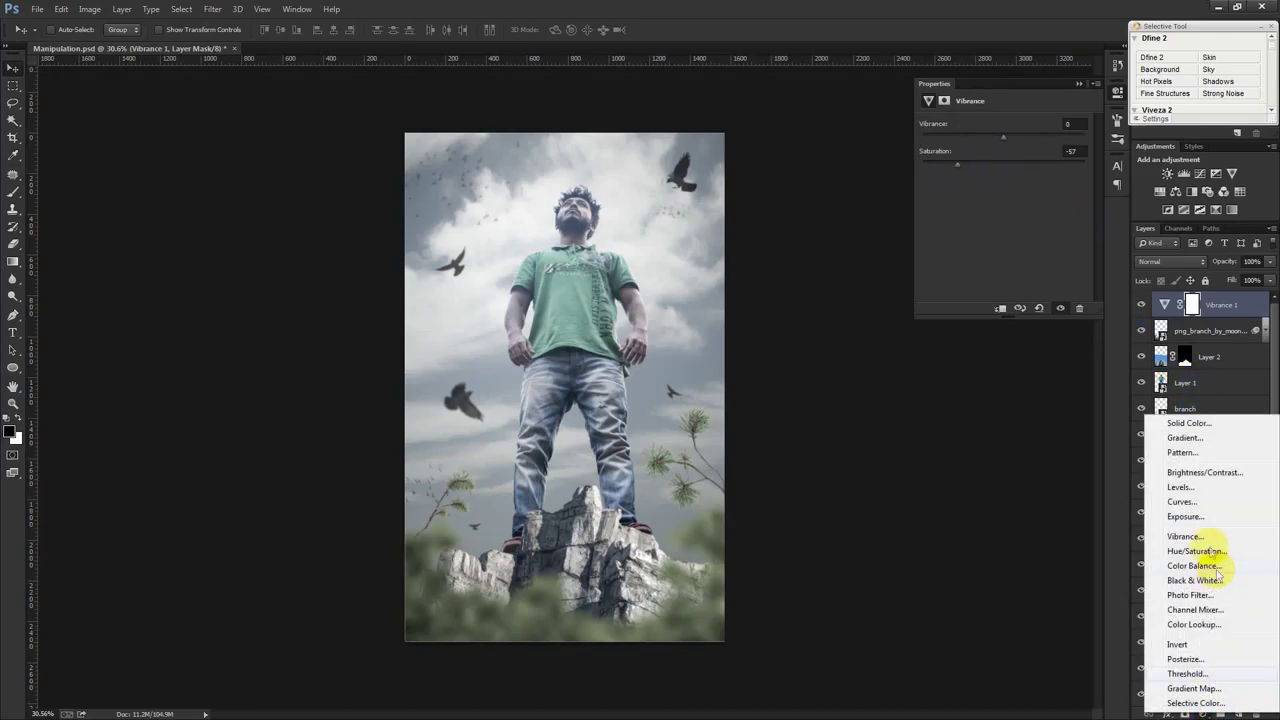
- Add a reversed radial Gradient Fill using a dark transparent preset at 169% scale
{"action": "left_click", "coordinate": [1184, 438]}
{"action": "left_click", "coordinate": [950, 211]}
{"action": "left_click", "coordinate": [910, 284]}
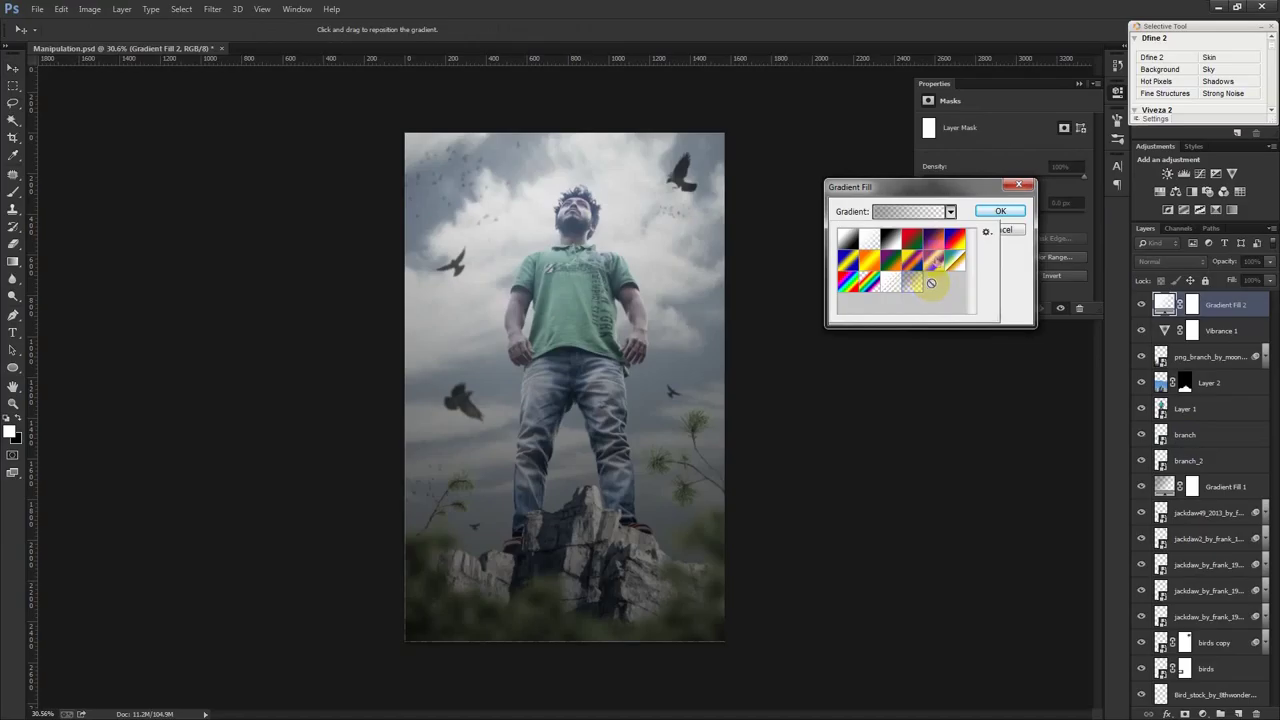
{"action": "left_click", "coordinate": [912, 180]}
{"action": "left_click", "coordinate": [900, 232]}
{"action": "left_click", "coordinate": [903, 258]}
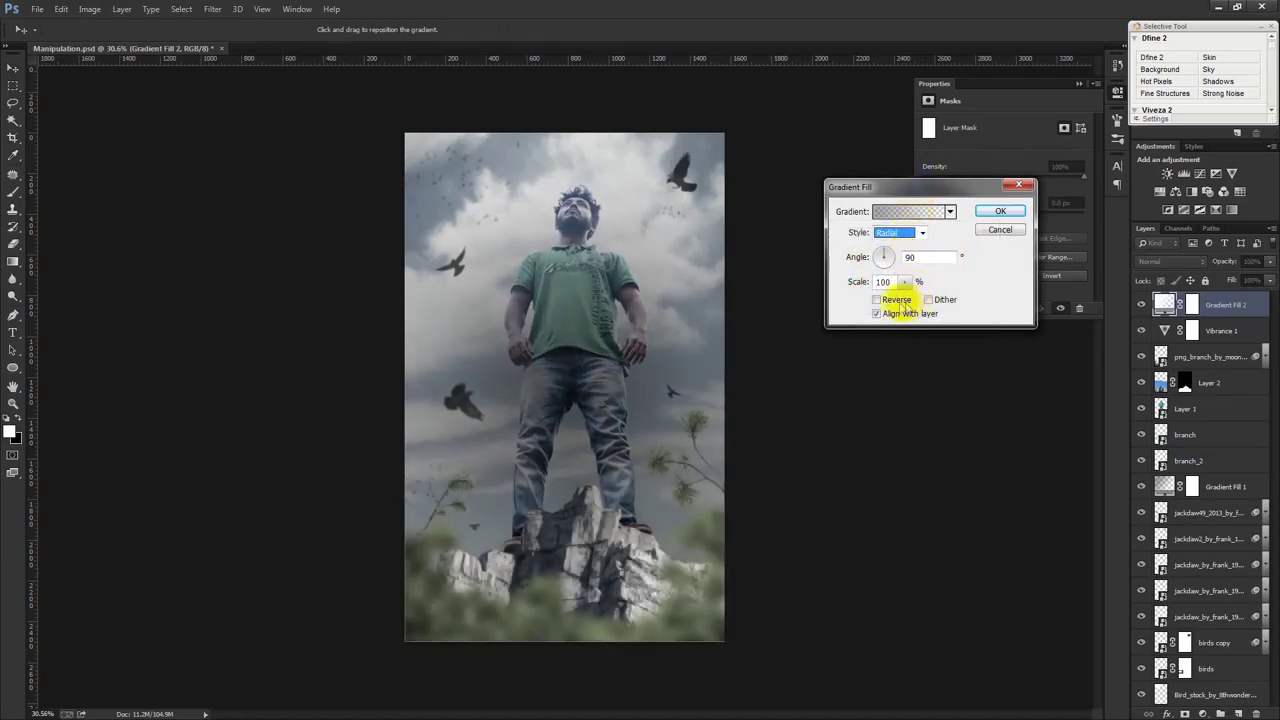
{"action": "left_click", "coordinate": [897, 301]}
{"action": "left_click_drag", "start_coordinate": [617, 333], "coordinate": [575, 215]}
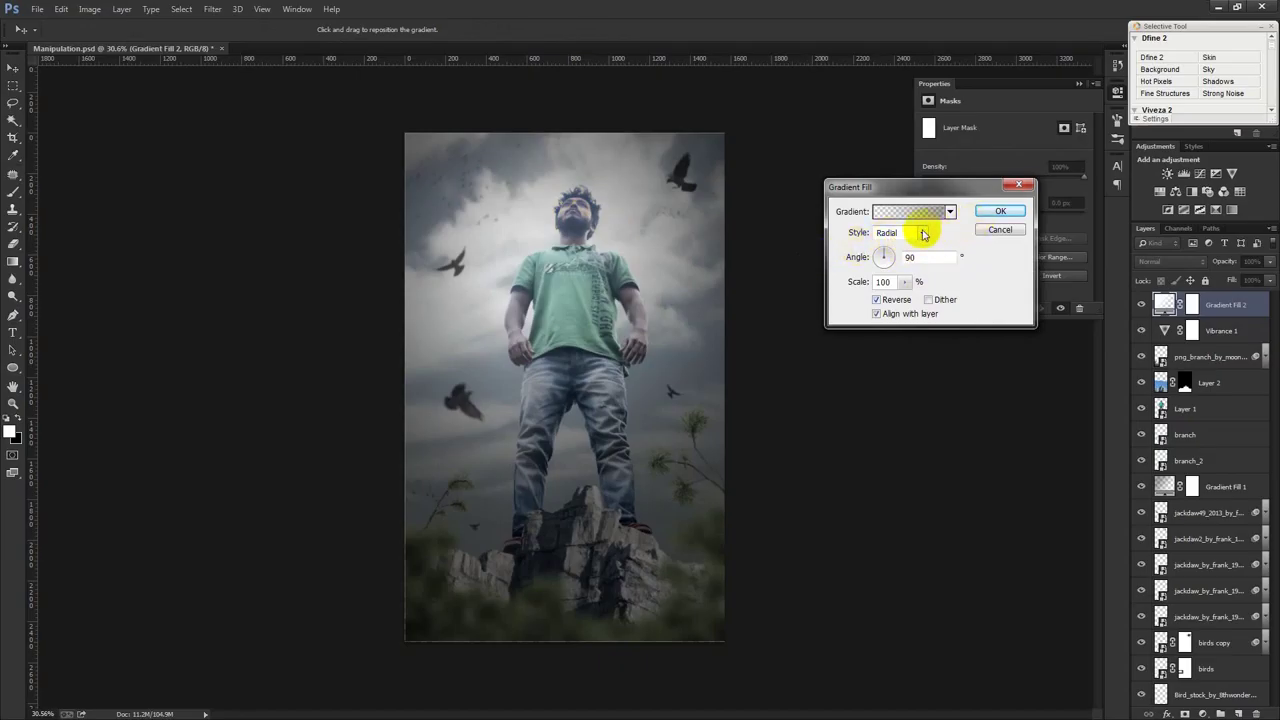
{"action": "left_click", "coordinate": [905, 282]}
{"action": "left_click_drag", "start_coordinate": [910, 299], "coordinate": [902, 299]}
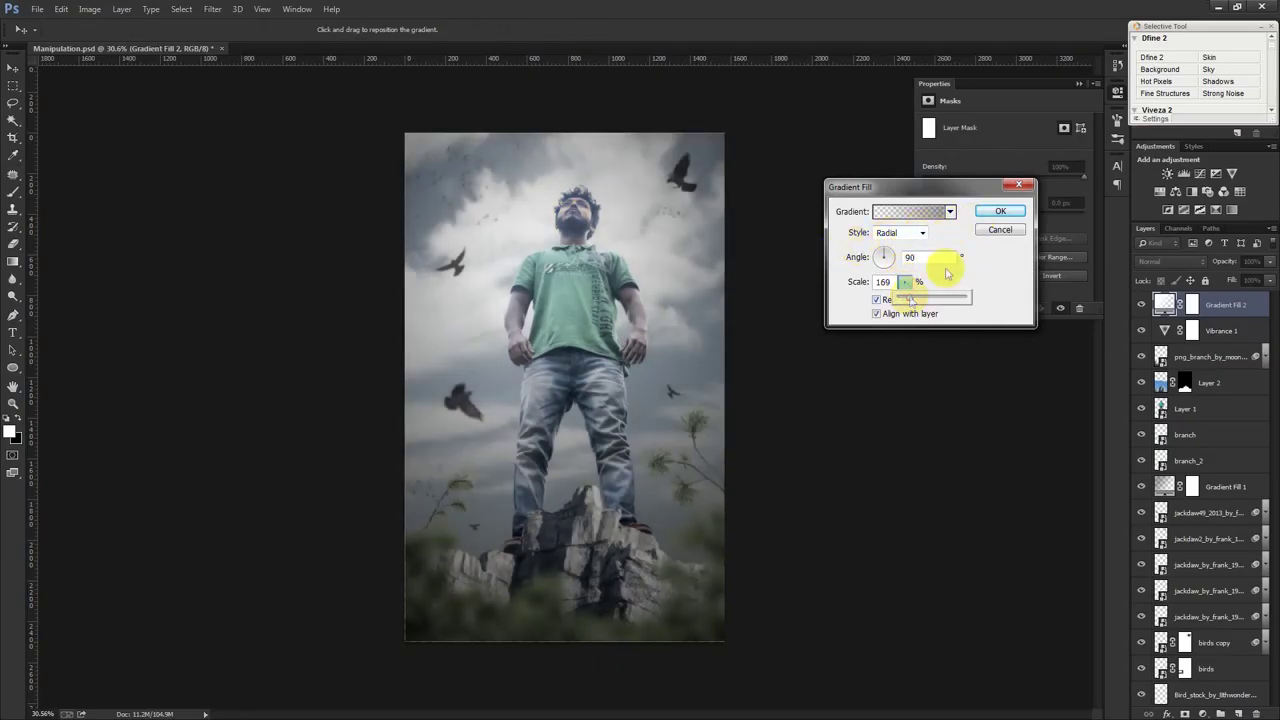
{"action": "left_click", "coordinate": [999, 211]}
- Raise Vibrance to +64 on Vibrance 1, then reposition the gradient and scale it to 318%
{"action": "left_click", "coordinate": [1232, 328]}
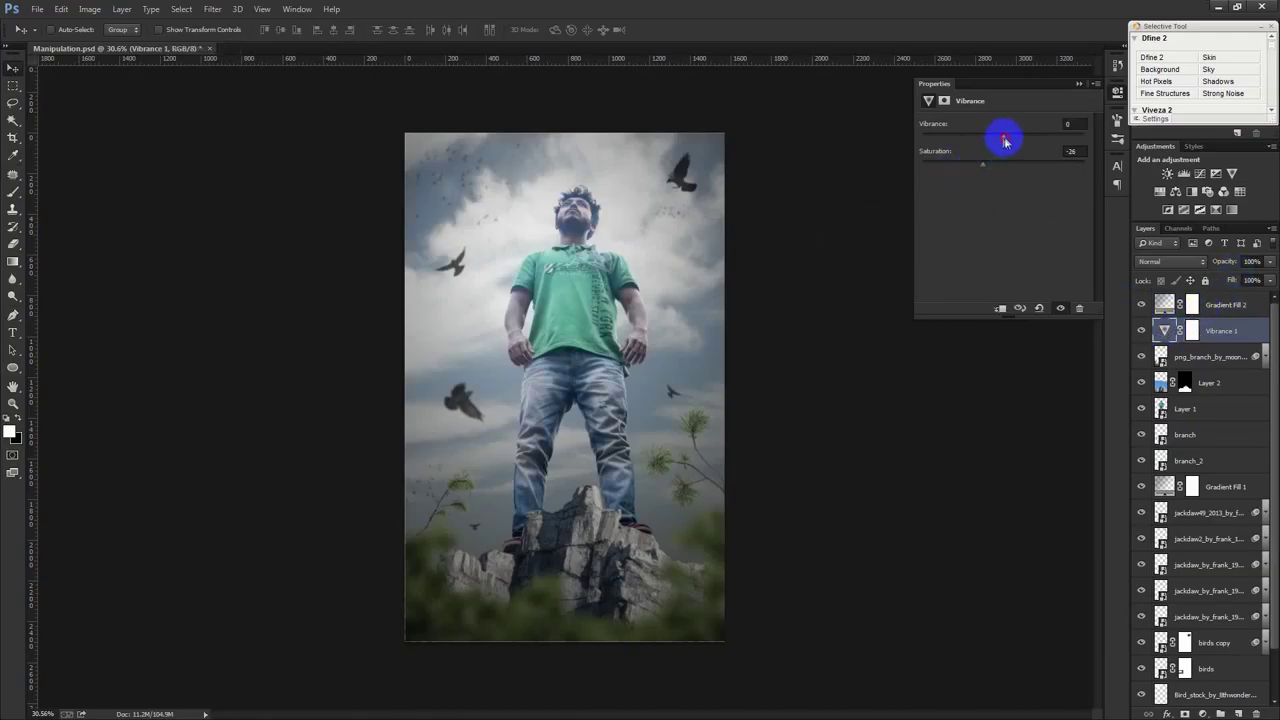
{"action": "mouse_move", "coordinate": [1016, 141]}
{"action": "left_mouse_down"}
{"action": "mouse_move", "coordinate": [1051, 134]}
{"action": "mouse_move", "coordinate": [1014, 129]}
{"action": "mouse_move", "coordinate": [1049, 131]}
{"action": "left_mouse_up"}
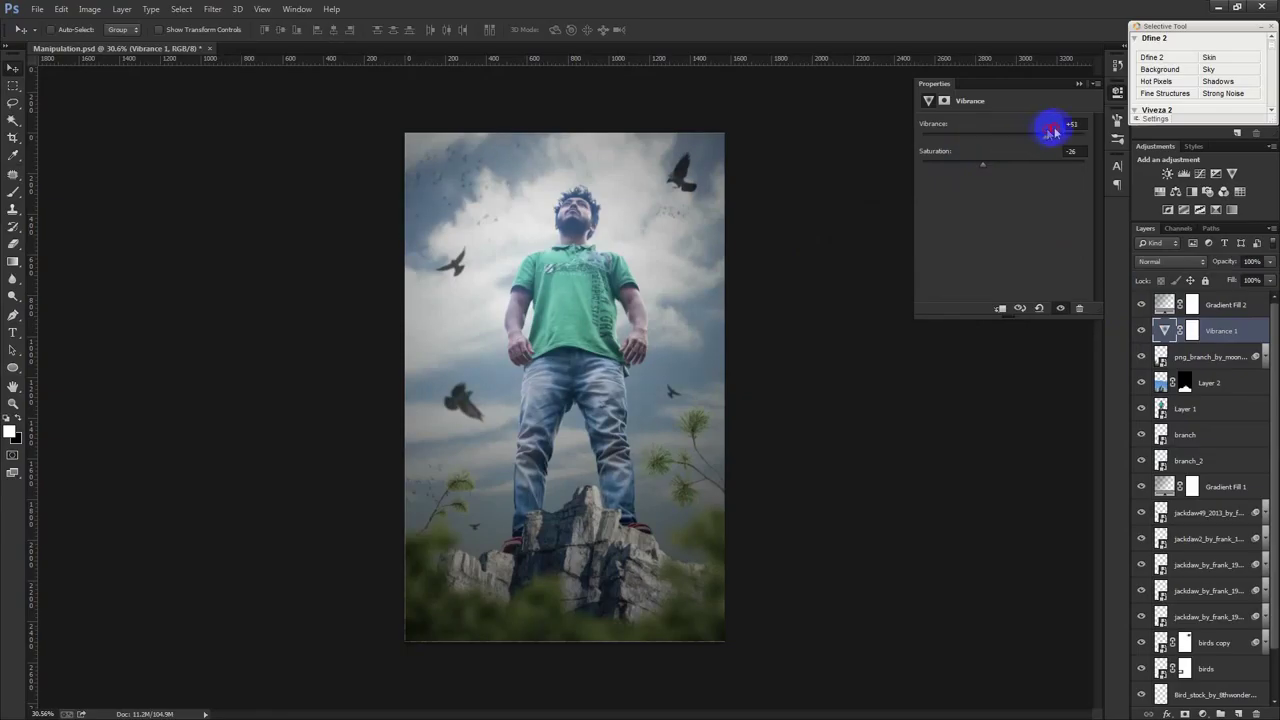
{"action": "double_click", "coordinate": [1168, 302]}
{"action": "left_click_drag", "start_coordinate": [735, 225], "coordinate": [630, 195]}
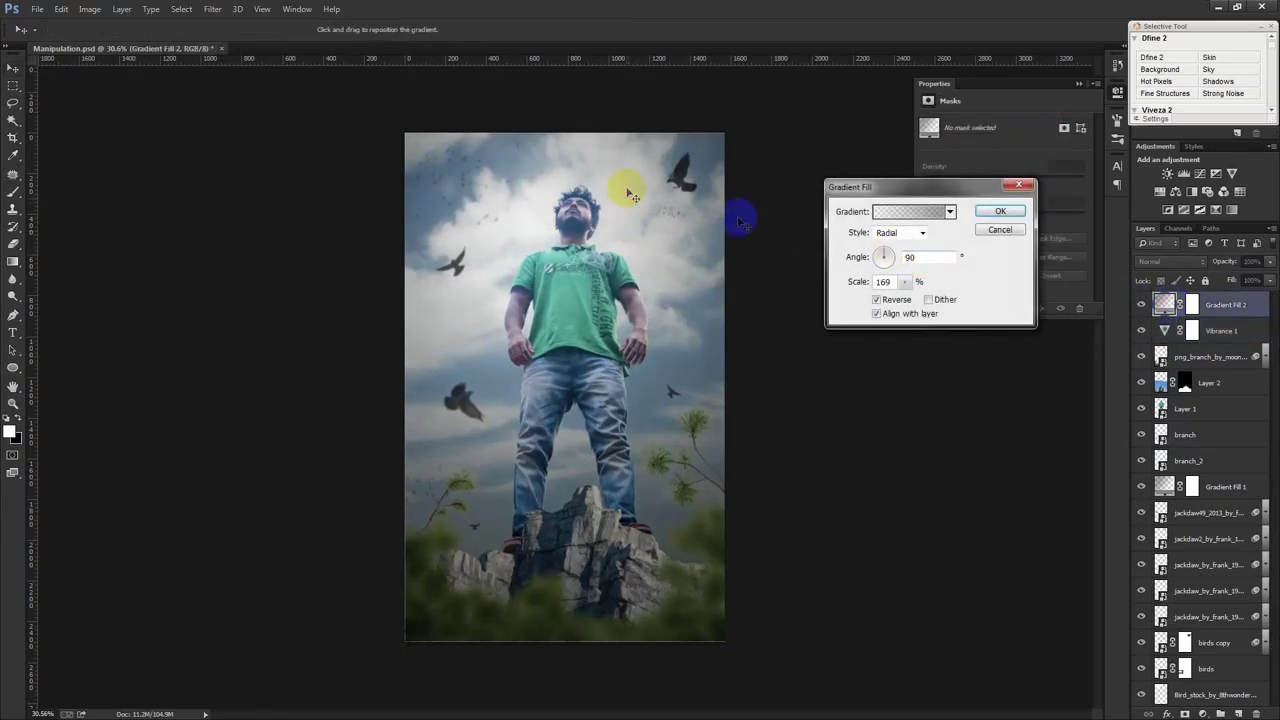
{"action": "left_click_drag", "start_coordinate": [904, 282], "coordinate": [906, 300]}
{"action": "left_click", "coordinate": [999, 211]}
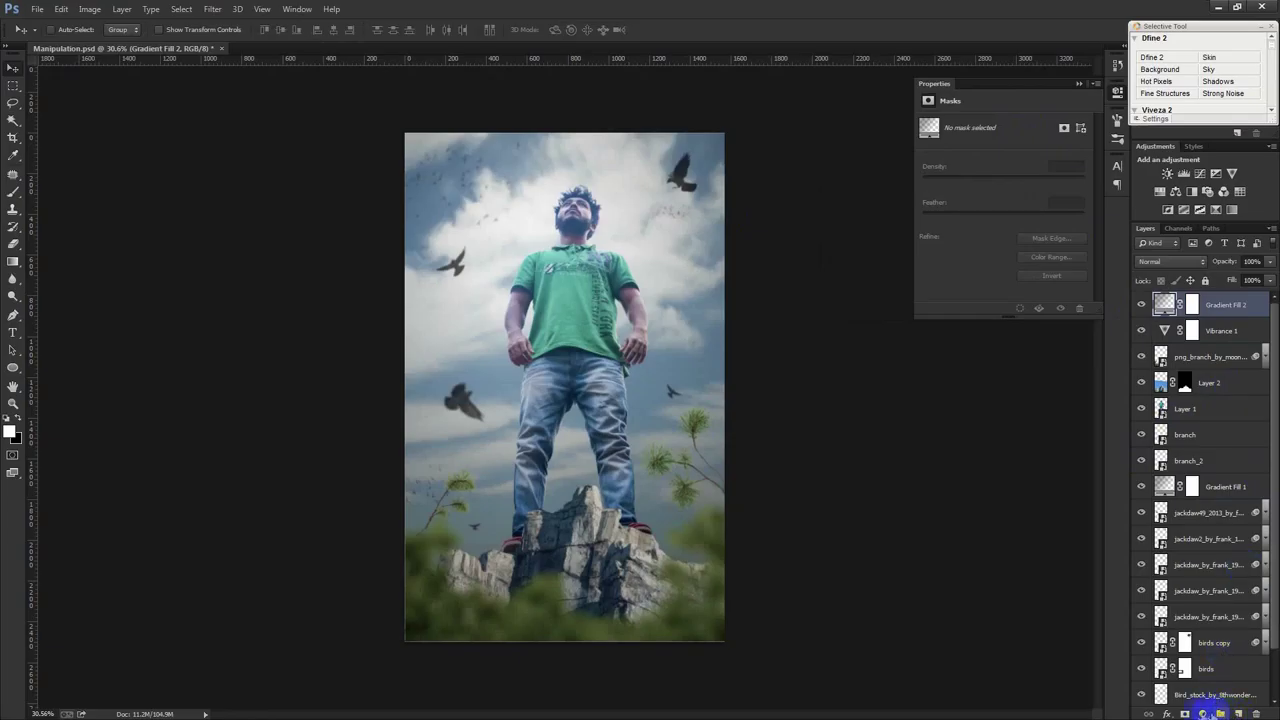
- Add a new empty layer and stamp the merged composite into it with Apply Image
{"action": "left_click", "coordinate": [1204, 713]}
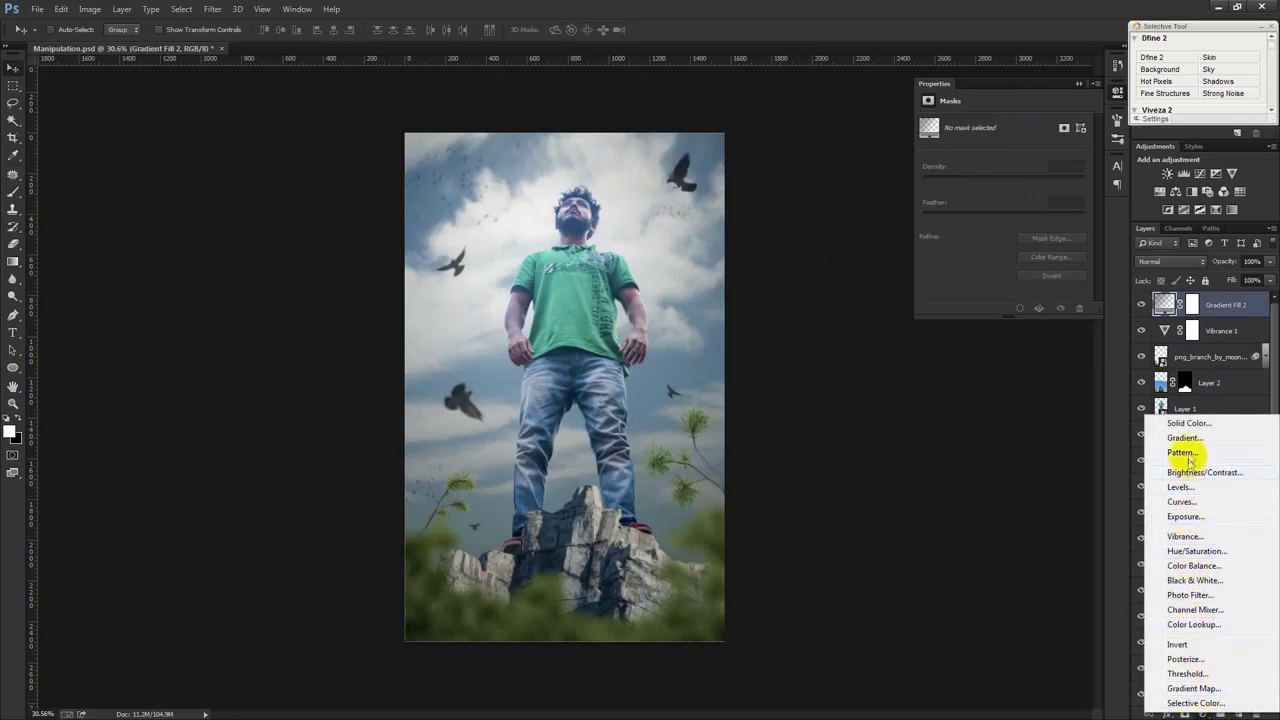
{"action": "left_click", "coordinate": [1030, 455]}
{"action": "left_click", "coordinate": [1238, 713]}
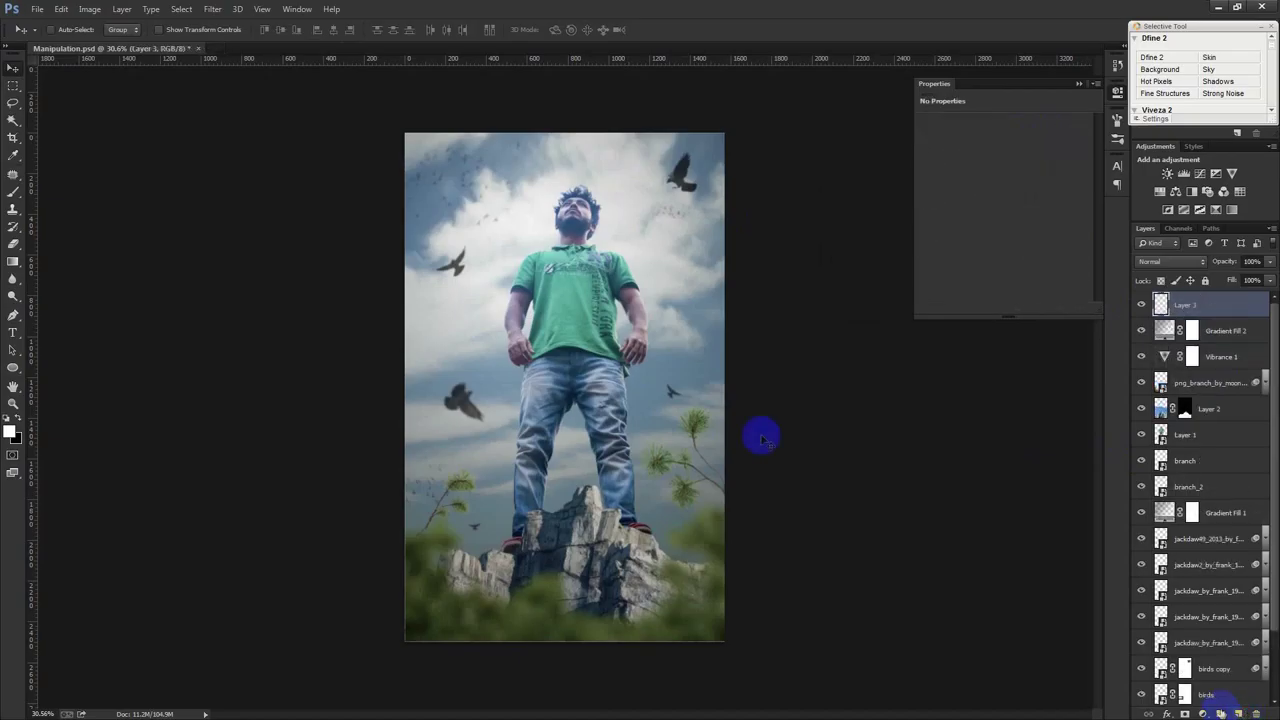
{"action": "left_click", "coordinate": [89, 9]}
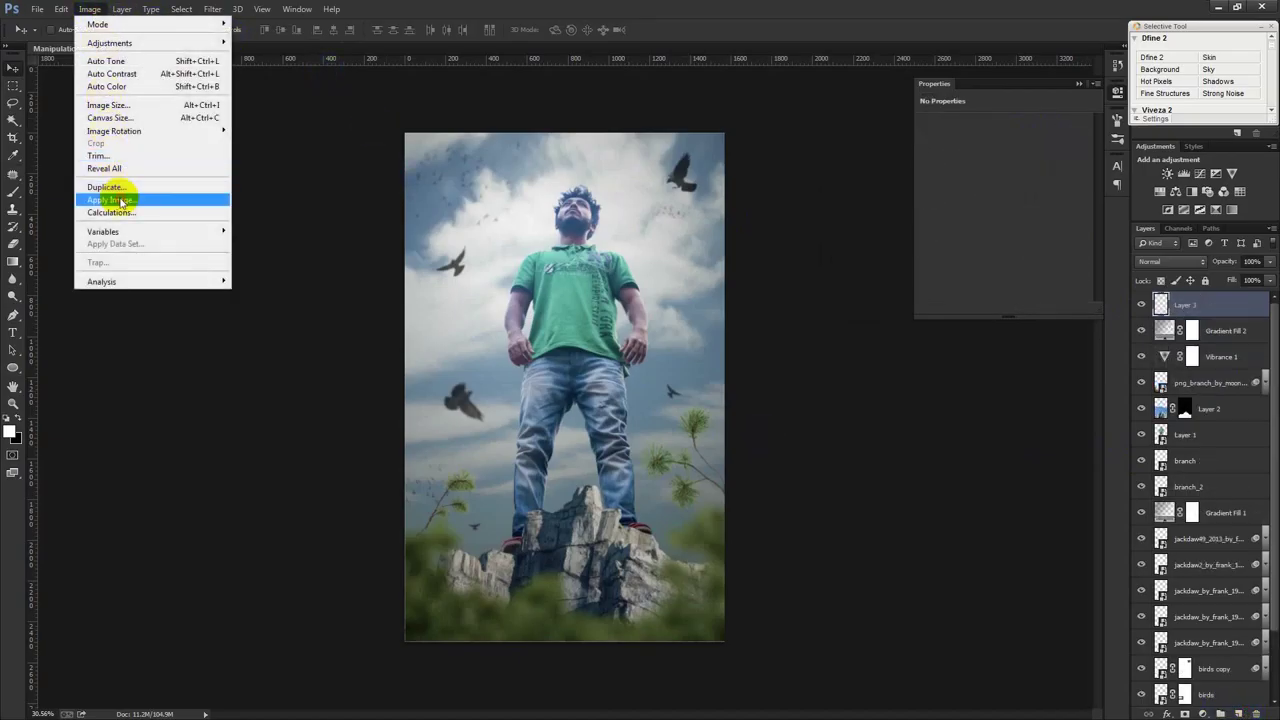
{"action": "left_click", "coordinate": [122, 196]}
{"action": "left_click", "coordinate": [757, 201]}
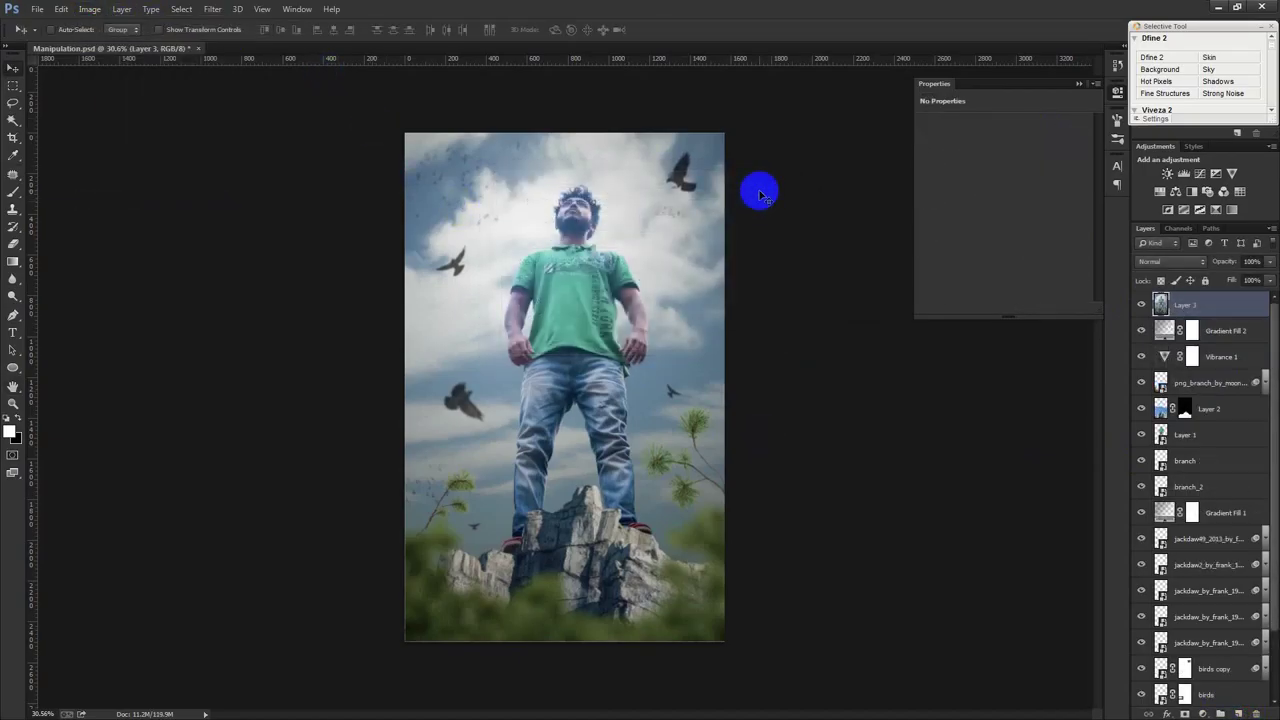
- Launch the Camera Raw filter on Layer 3 and enlarge its window
{"action": "left_click", "coordinate": [213, 9]}
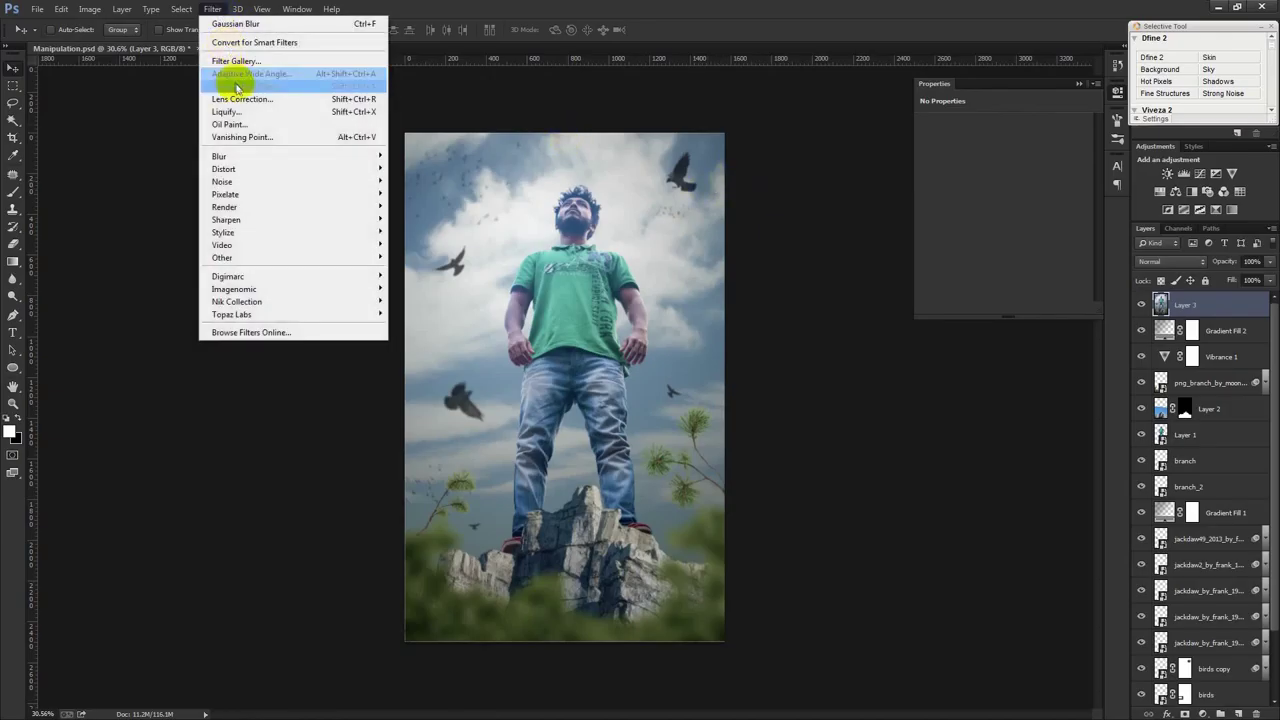
{"action": "left_click", "coordinate": [237, 87]}
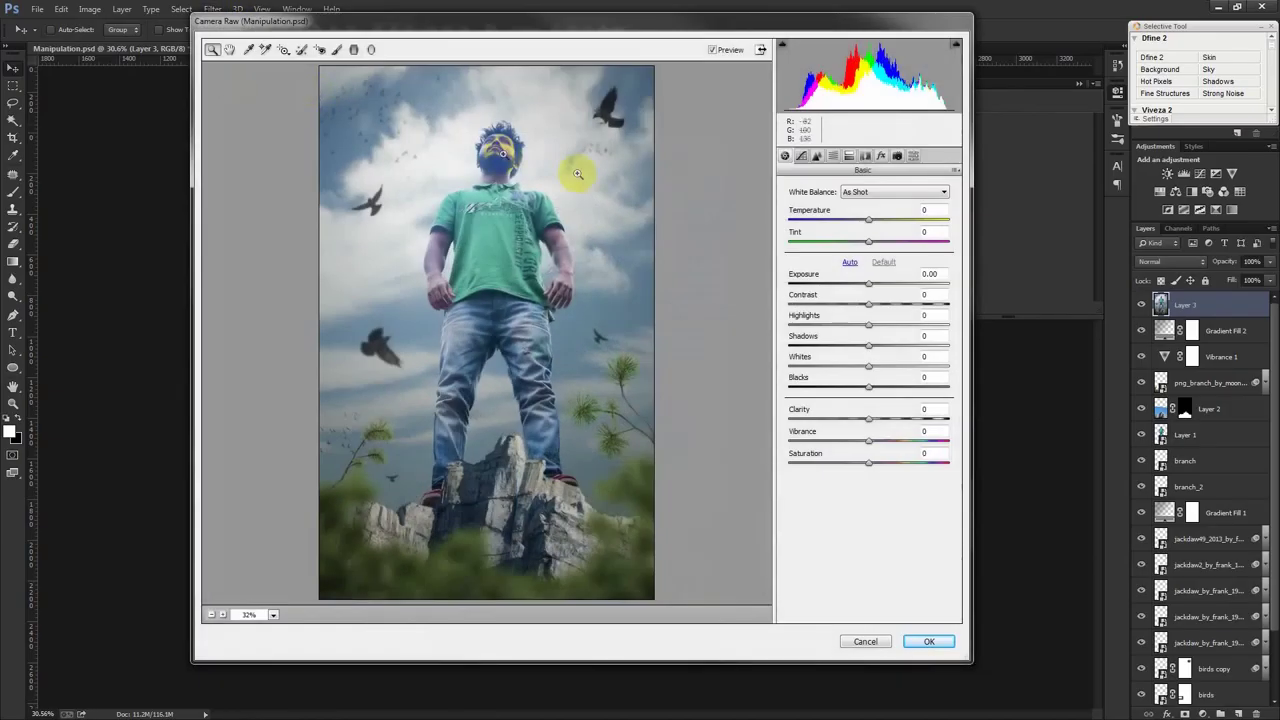
{"action": "left_click_drag", "start_coordinate": [972, 660], "coordinate": [1183, 690]}
{"action": "left_click_drag", "start_coordinate": [190, 14], "coordinate": [62, 2]}
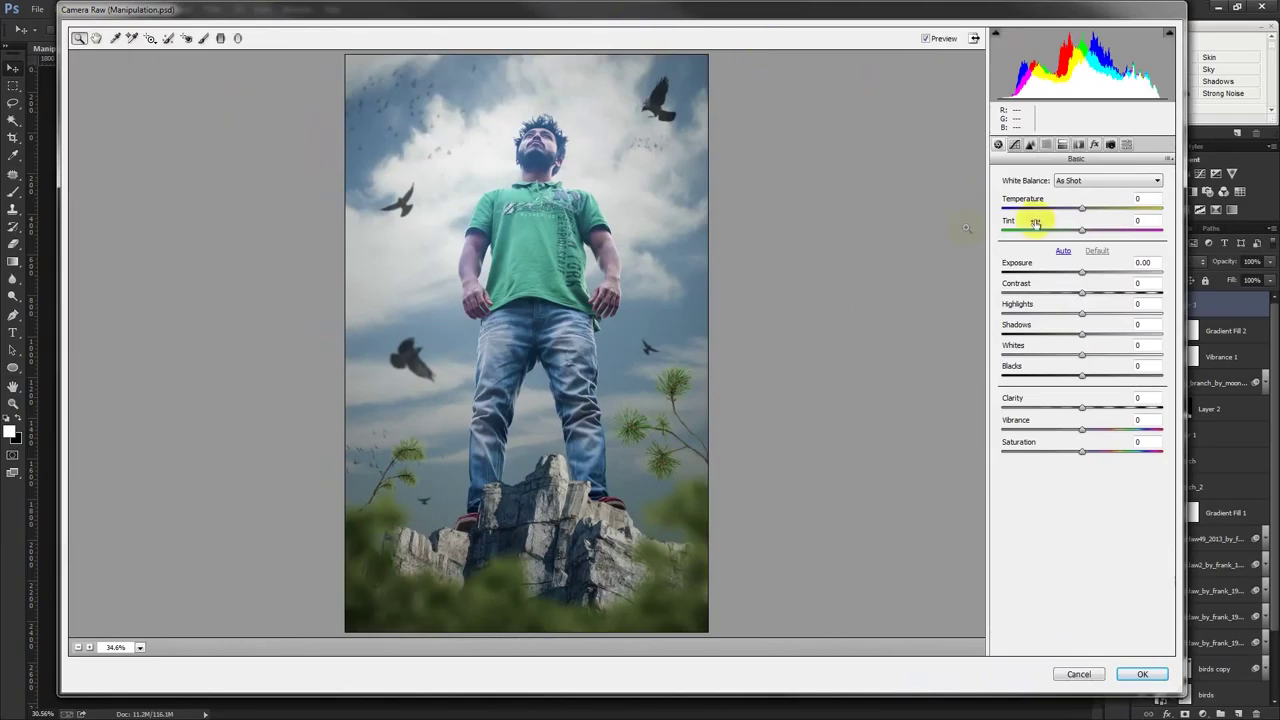
- Set Exposure +0.35, lower Contrast, Clarity +23, warmer Temperature, and darken the vignette edges
{"action": "left_click", "coordinate": [1087, 275]}
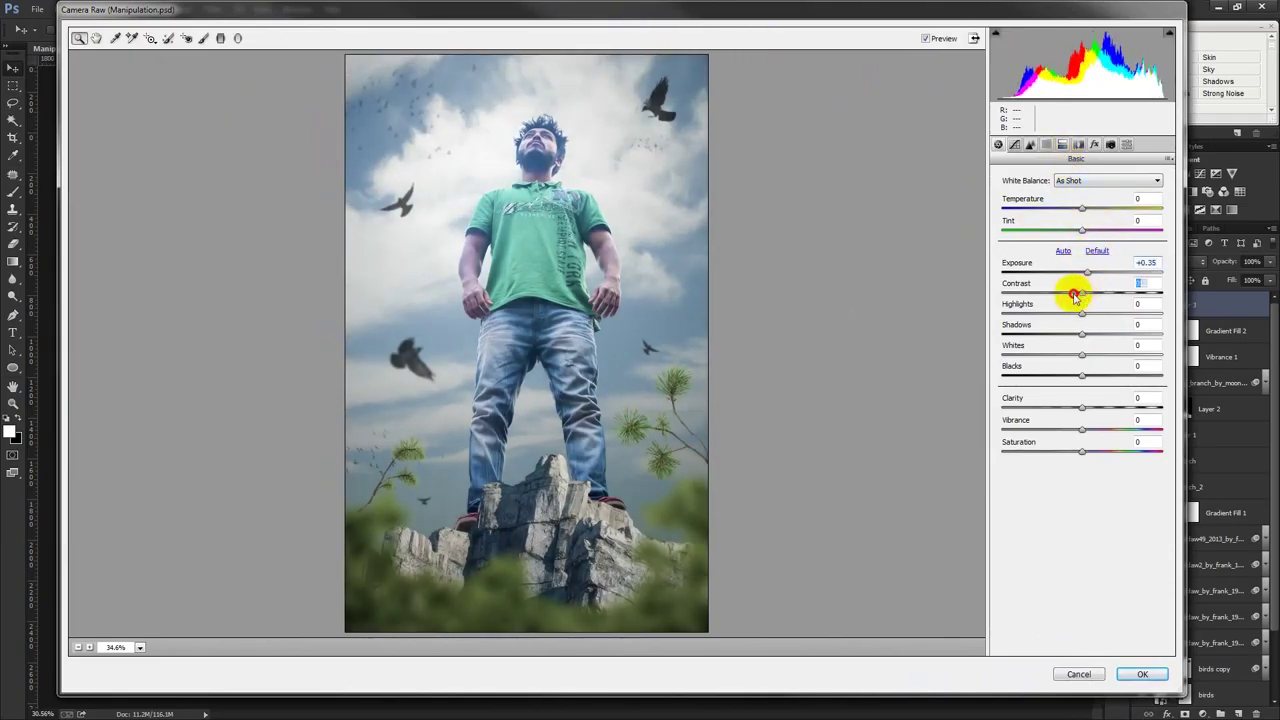
{"action": "mouse_move", "coordinate": [1074, 296]}
{"action": "left_mouse_down"}
{"action": "mouse_move", "coordinate": [1034, 289]}
{"action": "mouse_move", "coordinate": [1123, 289]}
{"action": "mouse_move", "coordinate": [1077, 297]}
{"action": "mouse_move", "coordinate": [1063, 314]}
{"action": "mouse_move", "coordinate": [1123, 303]}
{"action": "mouse_move", "coordinate": [1049, 334]}
{"action": "mouse_move", "coordinate": [1103, 334]}
{"action": "mouse_move", "coordinate": [1103, 371]}
{"action": "mouse_move", "coordinate": [1037, 374]}
{"action": "mouse_move", "coordinate": [1103, 371]}
{"action": "mouse_move", "coordinate": [1075, 412]}
{"action": "mouse_move", "coordinate": [1055, 410]}
{"action": "mouse_move", "coordinate": [1106, 410]}
{"action": "mouse_move", "coordinate": [1134, 438]}
{"action": "mouse_move", "coordinate": [1092, 452]}
{"action": "left_mouse_up"}
{"action": "left_click", "coordinate": [1107, 432]}
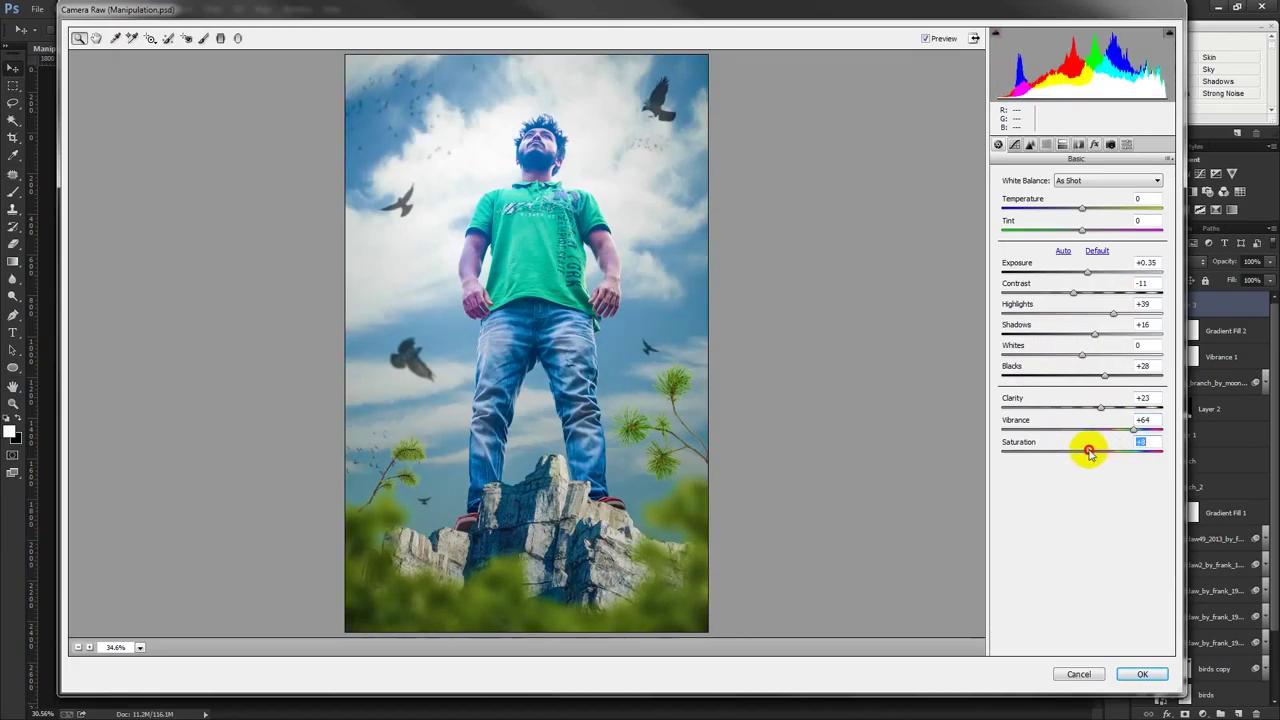
{"action": "mouse_move", "coordinate": [1081, 208]}
{"action": "left_mouse_down"}
{"action": "mouse_move", "coordinate": [1068, 213]}
{"action": "mouse_move", "coordinate": [1097, 220]}
{"action": "left_mouse_up"}
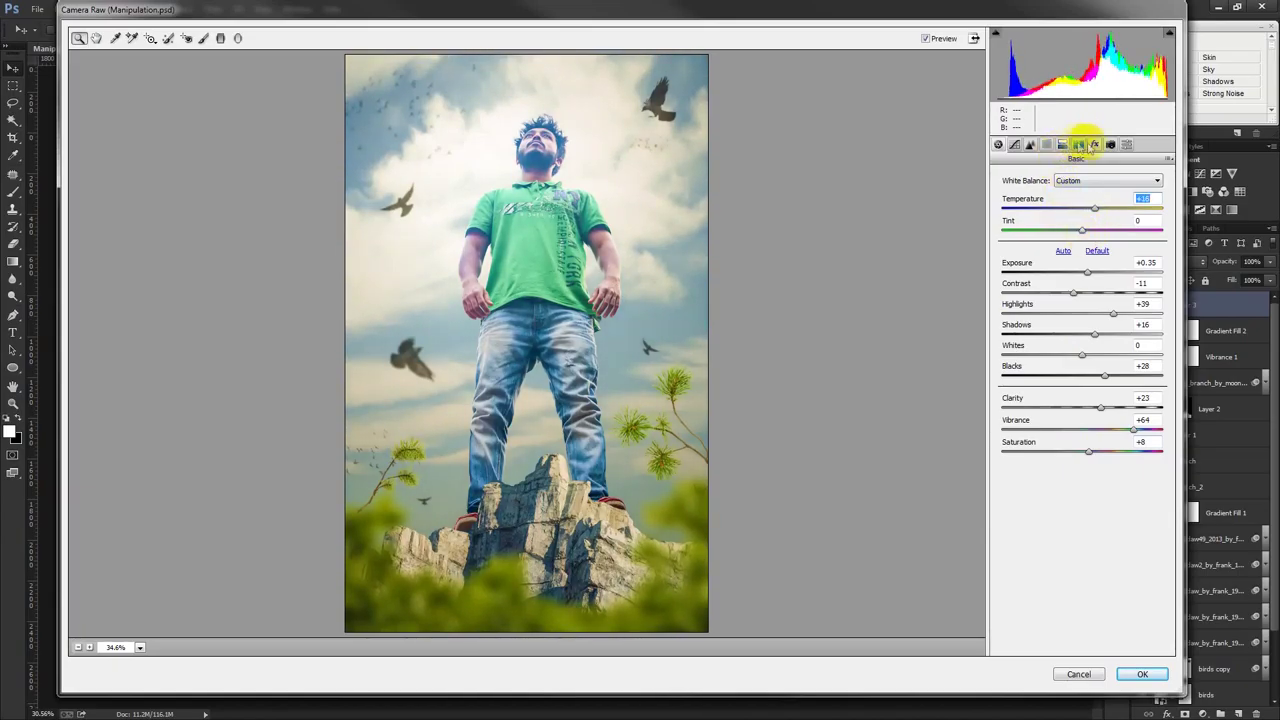
{"action": "left_click", "coordinate": [1094, 144]}
{"action": "left_click_drag", "start_coordinate": [1081, 316], "coordinate": [1071, 318]}
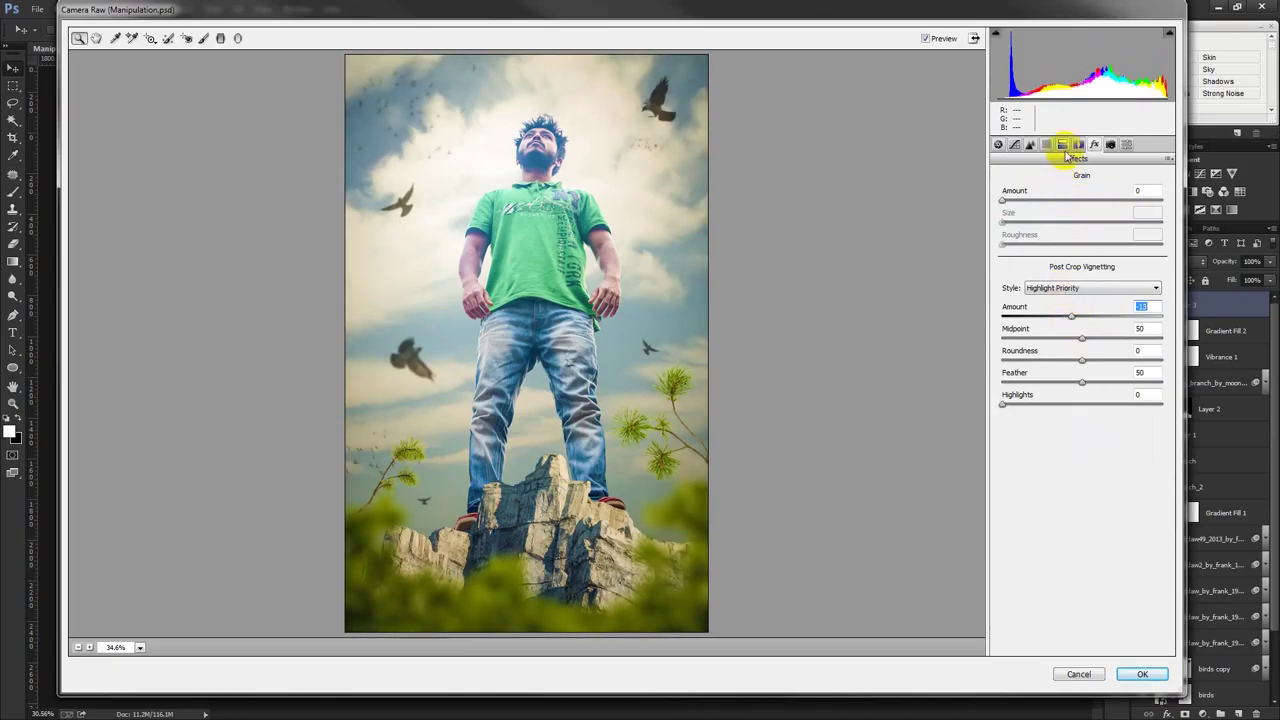
- Add slight split toning by raising highlight and shadow saturation
{"action": "left_click", "coordinate": [1062, 144]}
{"action": "mouse_move", "coordinate": [1007, 226]}
{"action": "left_mouse_down"}
{"action": "mouse_move", "coordinate": [1028, 224]}
{"action": "mouse_move", "coordinate": [1015, 223]}
{"action": "left_mouse_up"}
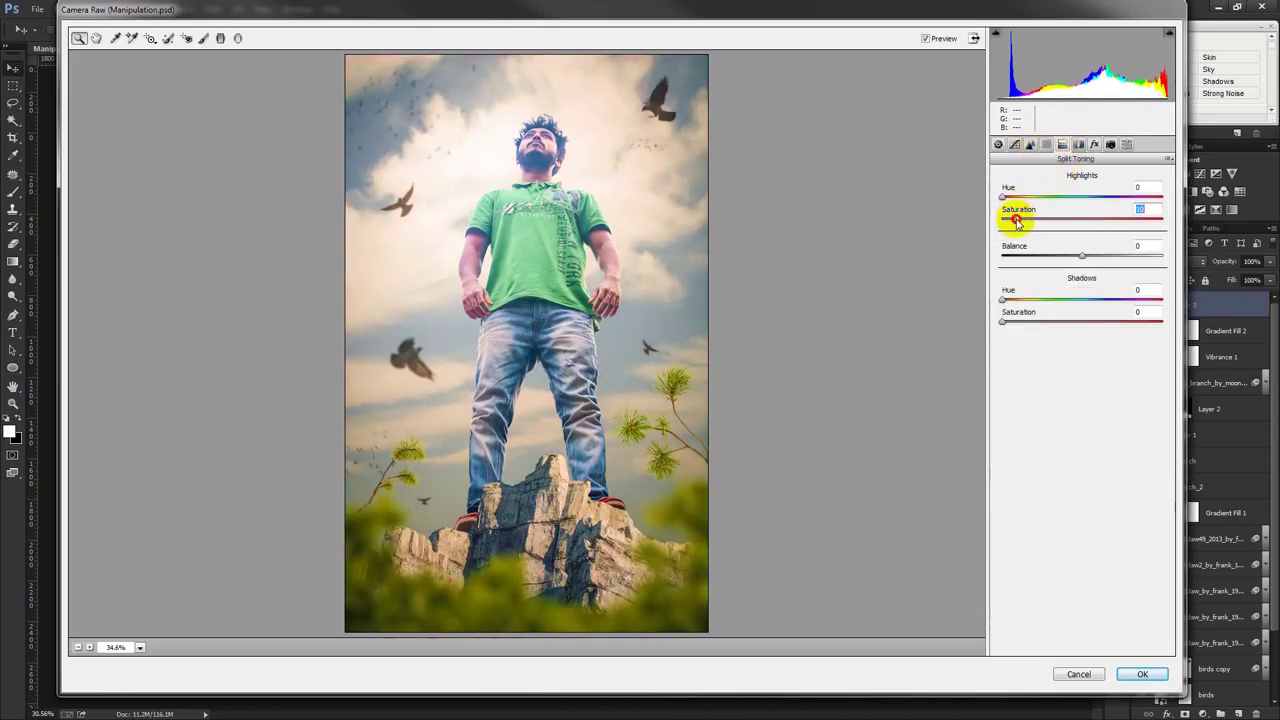
{"action": "mouse_move", "coordinate": [1004, 321]}
{"action": "left_mouse_down"}
{"action": "mouse_move", "coordinate": [1051, 322]}
{"action": "mouse_move", "coordinate": [1004, 321]}
{"action": "left_mouse_up"}
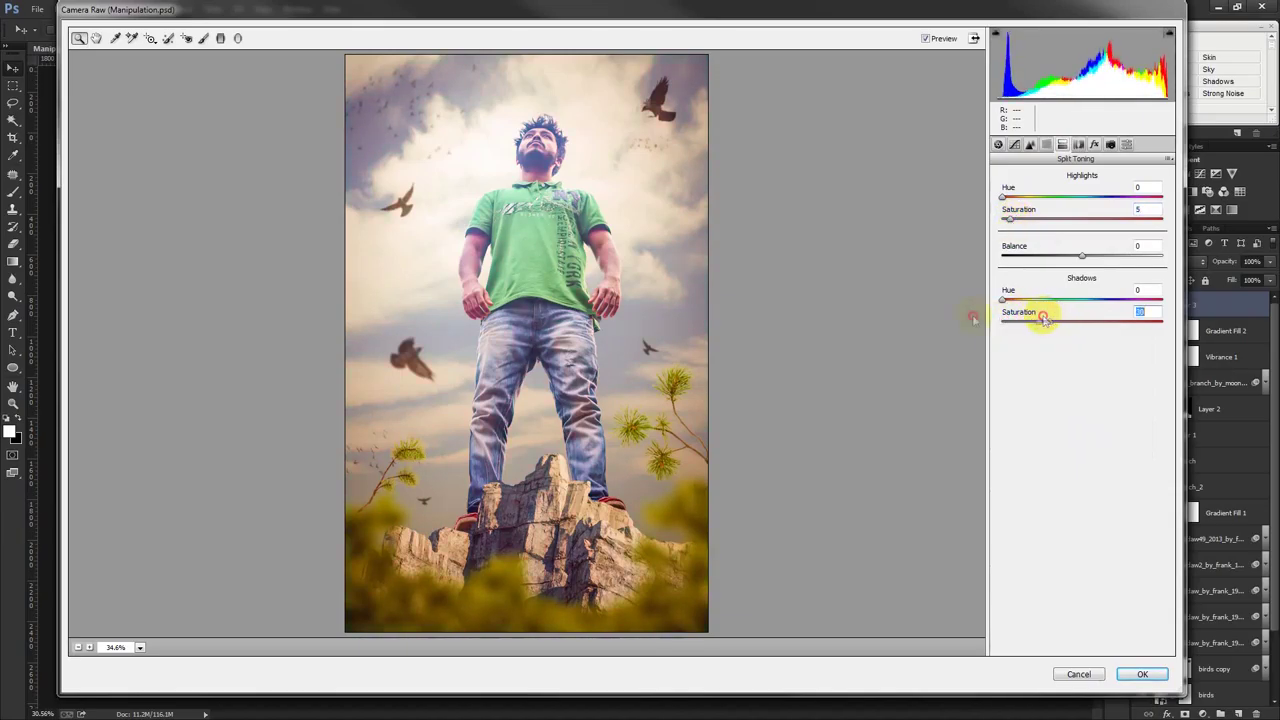
- Shift HSL hues to Reds +13, Oranges -28, Greens +31, Aquas -15
{"action": "left_click", "coordinate": [1030, 144]}
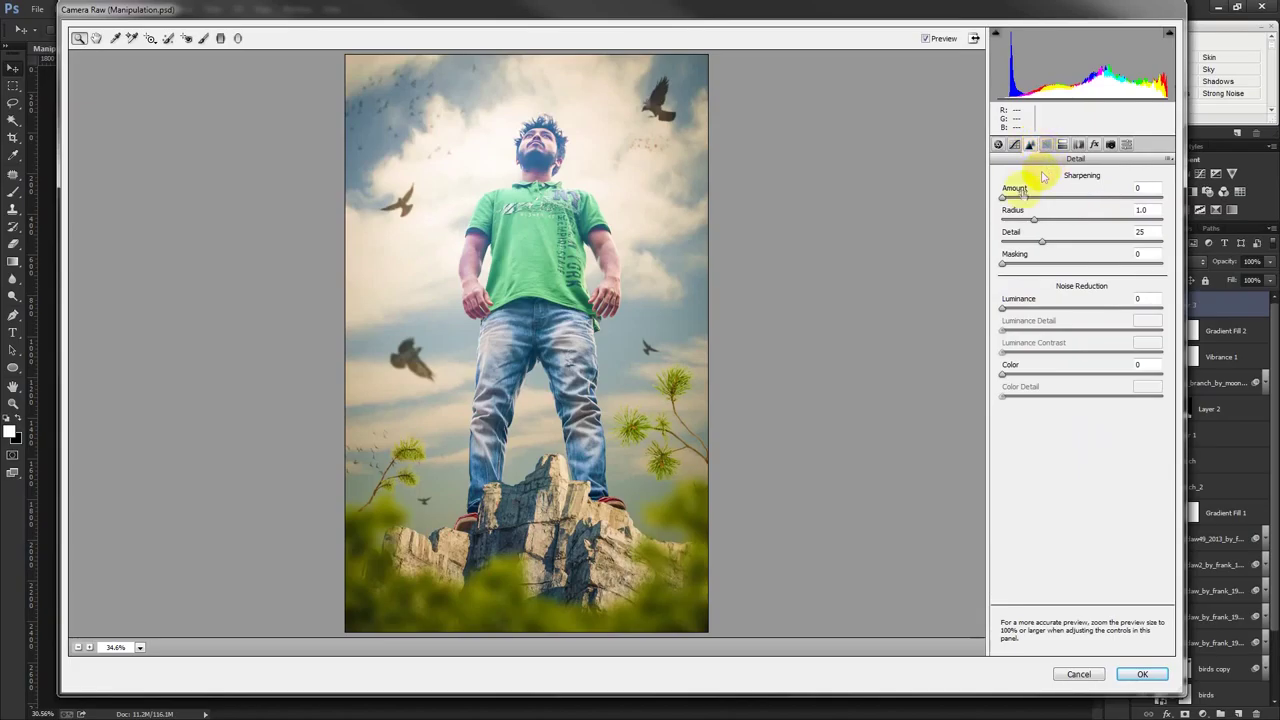
{"action": "left_click", "coordinate": [1046, 144]}
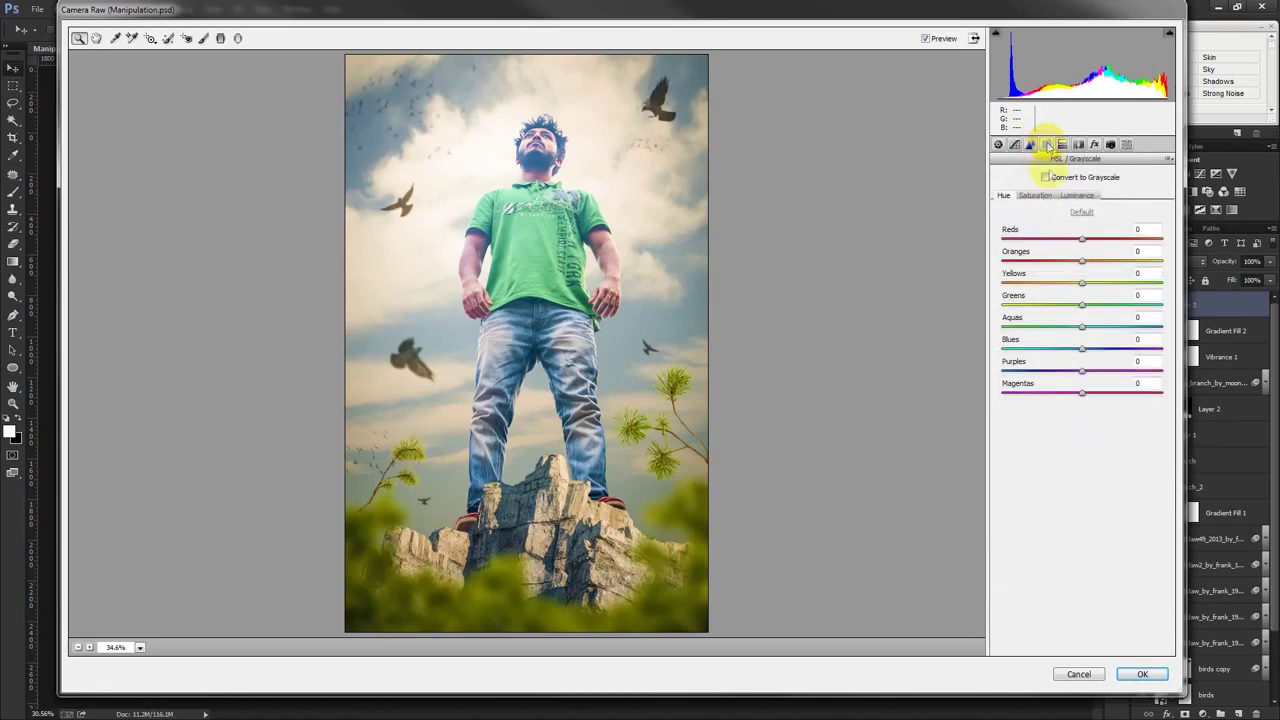
{"action": "mouse_move", "coordinate": [1100, 261]}
{"action": "left_mouse_down"}
{"action": "mouse_move", "coordinate": [1046, 261]}
{"action": "mouse_move", "coordinate": [1114, 261]}
{"action": "mouse_move", "coordinate": [1001, 261]}
{"action": "mouse_move", "coordinate": [1052, 261]}
{"action": "mouse_move", "coordinate": [1059, 284]}
{"action": "mouse_move", "coordinate": [1115, 286]}
{"action": "mouse_move", "coordinate": [1077, 284]}
{"action": "mouse_move", "coordinate": [1094, 306]}
{"action": "mouse_move", "coordinate": [1046, 306]}
{"action": "mouse_move", "coordinate": [1106, 308]}
{"action": "mouse_move", "coordinate": [1049, 323]}
{"action": "mouse_move", "coordinate": [1109, 323]}
{"action": "mouse_move", "coordinate": [1026, 329]}
{"action": "mouse_move", "coordinate": [1066, 325]}
{"action": "mouse_move", "coordinate": [1106, 351]}
{"action": "mouse_move", "coordinate": [1026, 355]}
{"action": "mouse_move", "coordinate": [1100, 353]}
{"action": "left_mouse_up"}
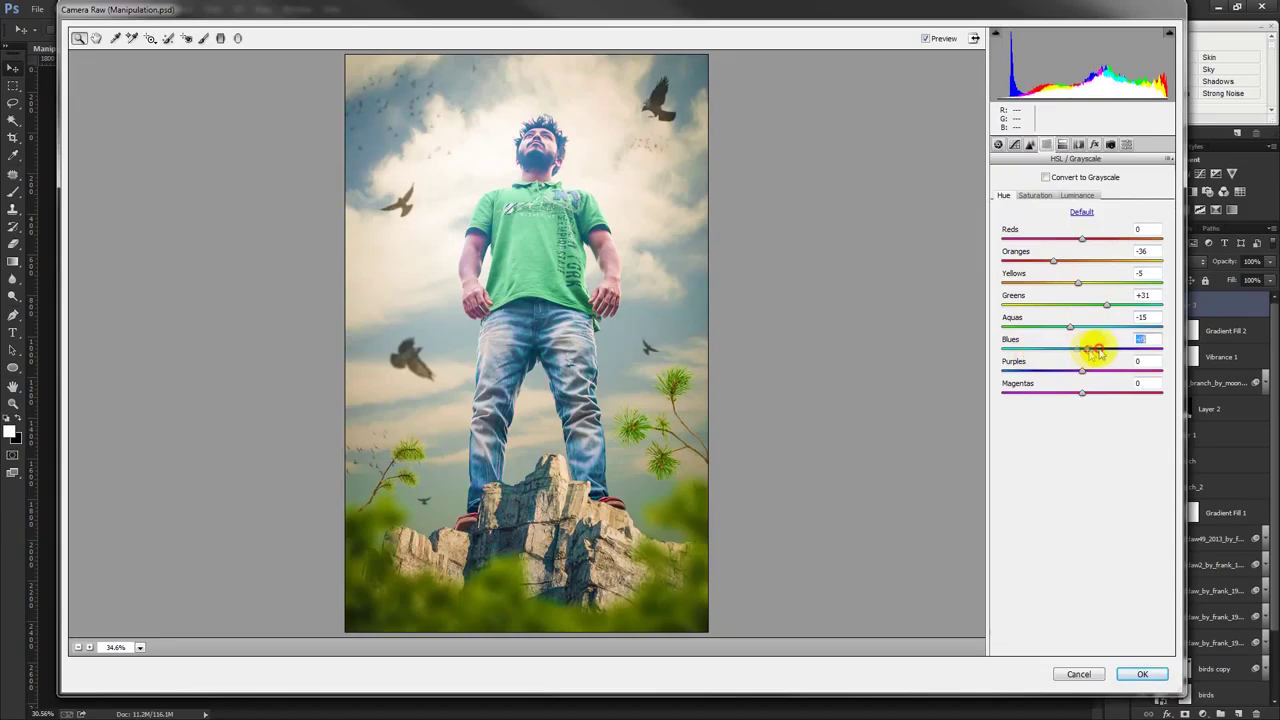
{"action": "left_click_drag", "start_coordinate": [1089, 347], "coordinate": [1082, 350]}
{"action": "mouse_move", "coordinate": [1082, 240]}
{"action": "left_mouse_down"}
{"action": "mouse_move", "coordinate": [1093, 248]}
{"action": "mouse_move", "coordinate": [1060, 261]}
{"action": "left_mouse_up"}
{"action": "left_click_drag", "start_coordinate": [1081, 372], "coordinate": [1074, 371]}
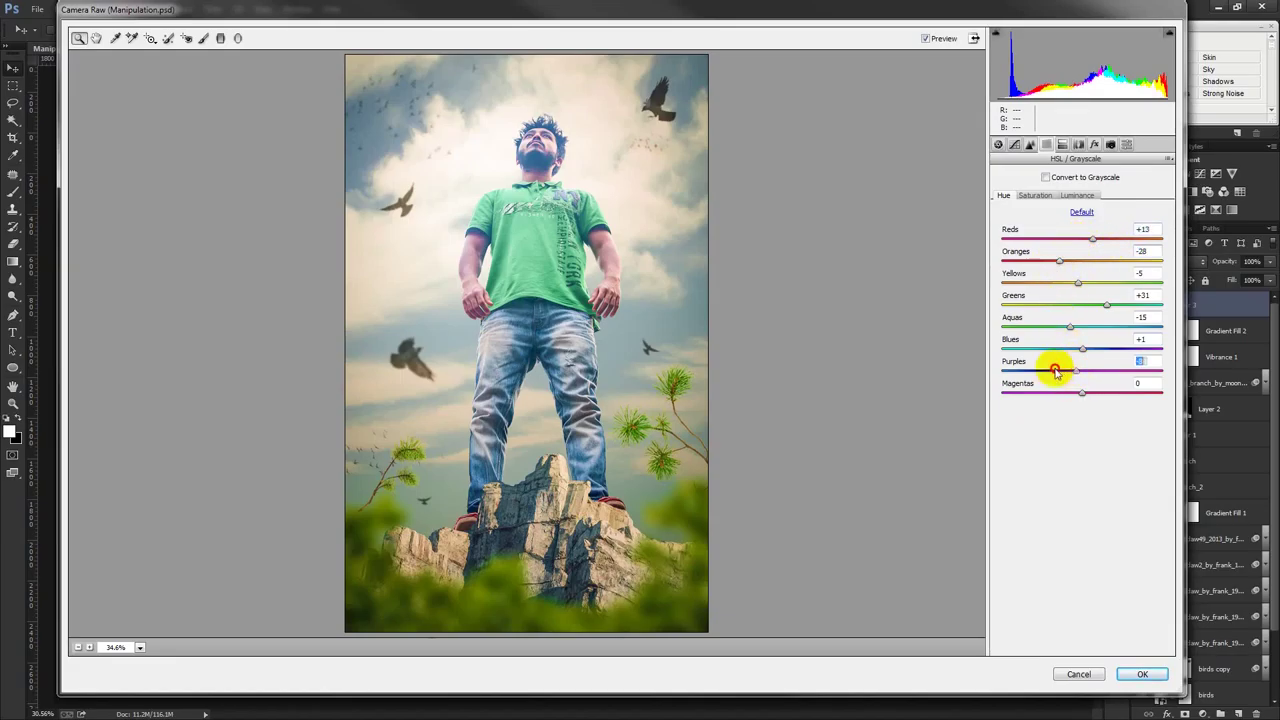
- Set sharpening Amount to 42 and put the Tone Curve in Point mode
{"action": "left_click", "coordinate": [1030, 144]}
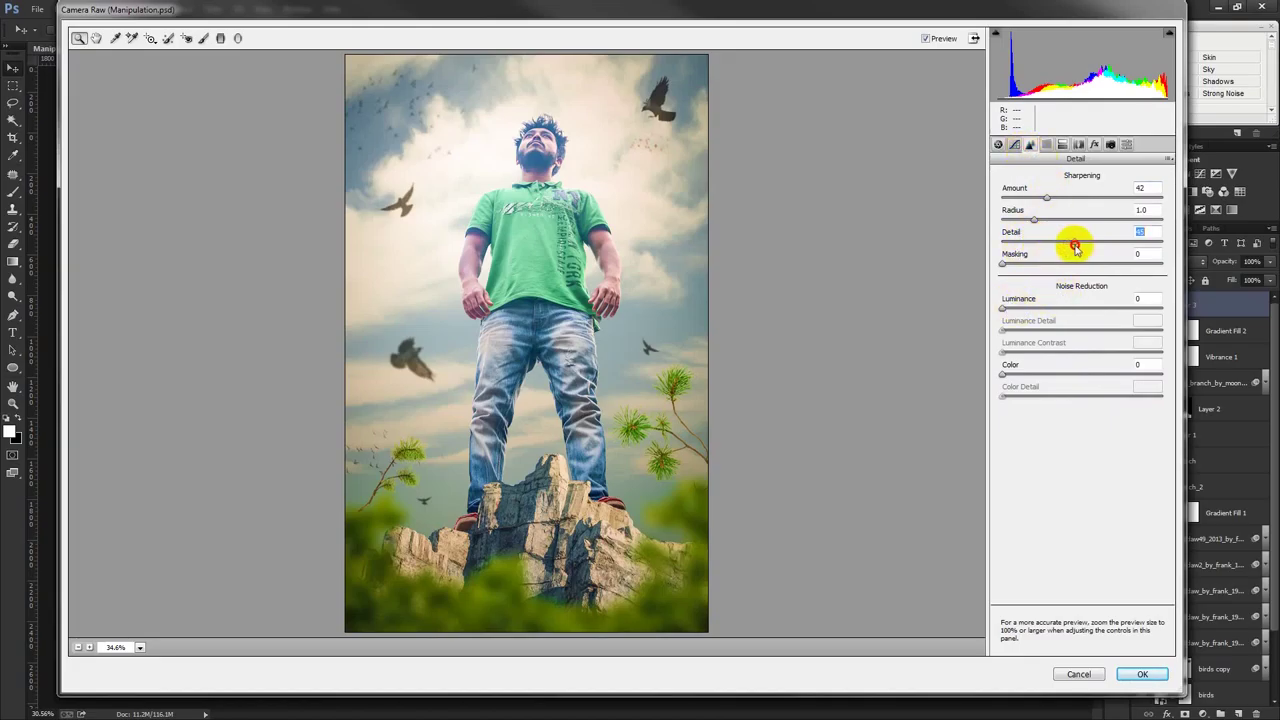
{"action": "left_click", "coordinate": [1014, 144]}
{"action": "left_click", "coordinate": [1048, 175]}
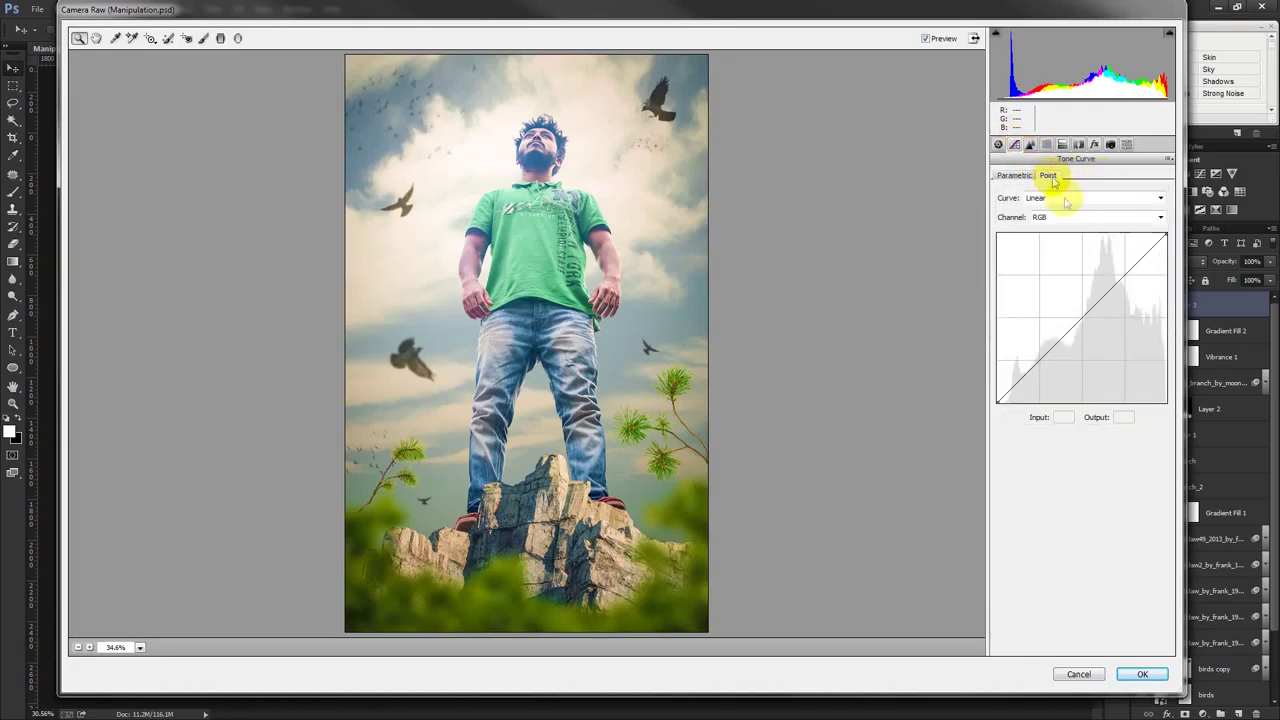
- Lower the Red curve's highlight end and lift its shadow end
{"action": "left_click", "coordinate": [1095, 217]}
{"action": "left_click", "coordinate": [1057, 240]}
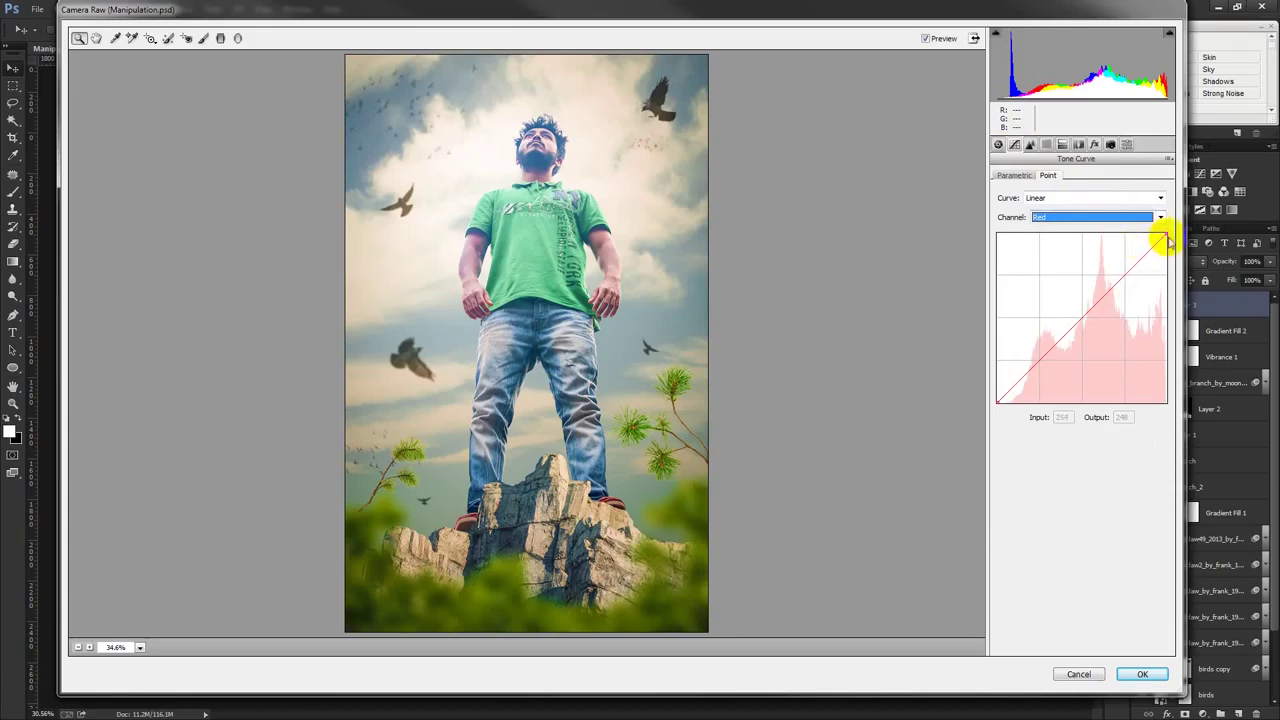
{"action": "mouse_move", "coordinate": [1163, 234]}
{"action": "left_mouse_down"}
{"action": "mouse_move", "coordinate": [1149, 229]}
{"action": "mouse_move", "coordinate": [1176, 234]}
{"action": "mouse_move", "coordinate": [1164, 237]}
{"action": "left_mouse_up"}
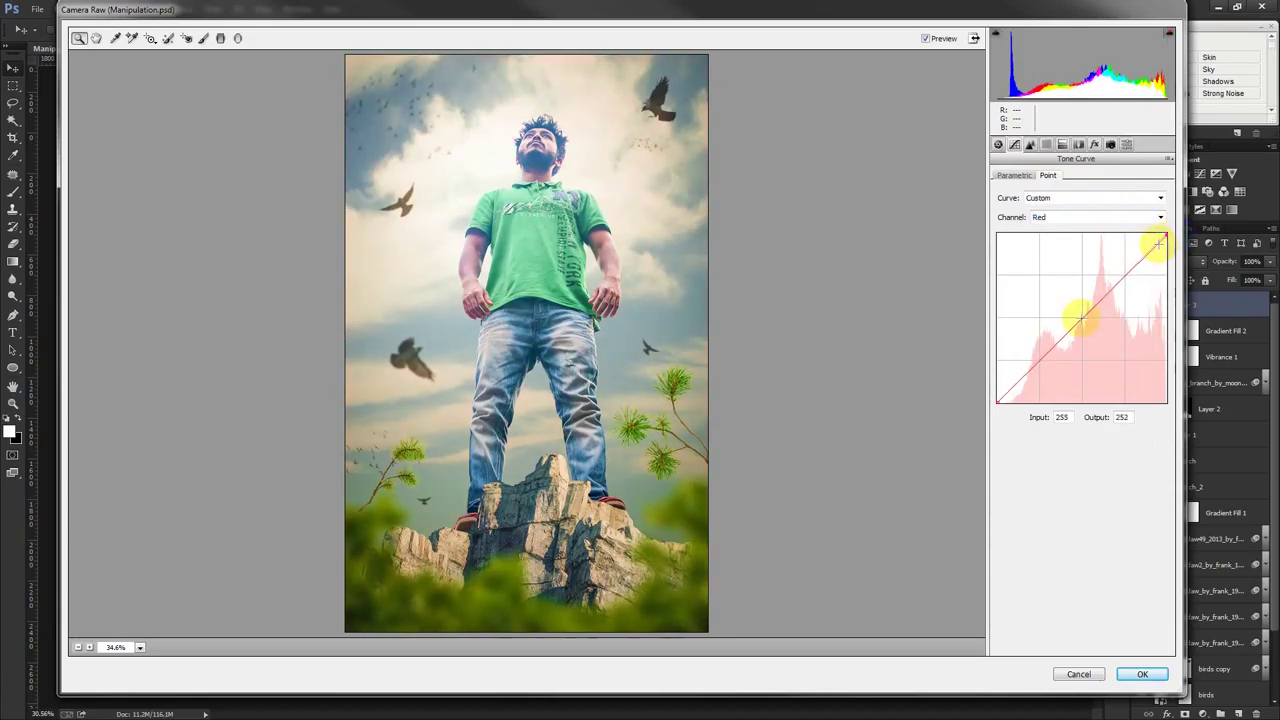
{"action": "left_click", "coordinate": [1015, 416]}
{"action": "left_click_drag", "start_coordinate": [998, 402], "coordinate": [962, 389]}
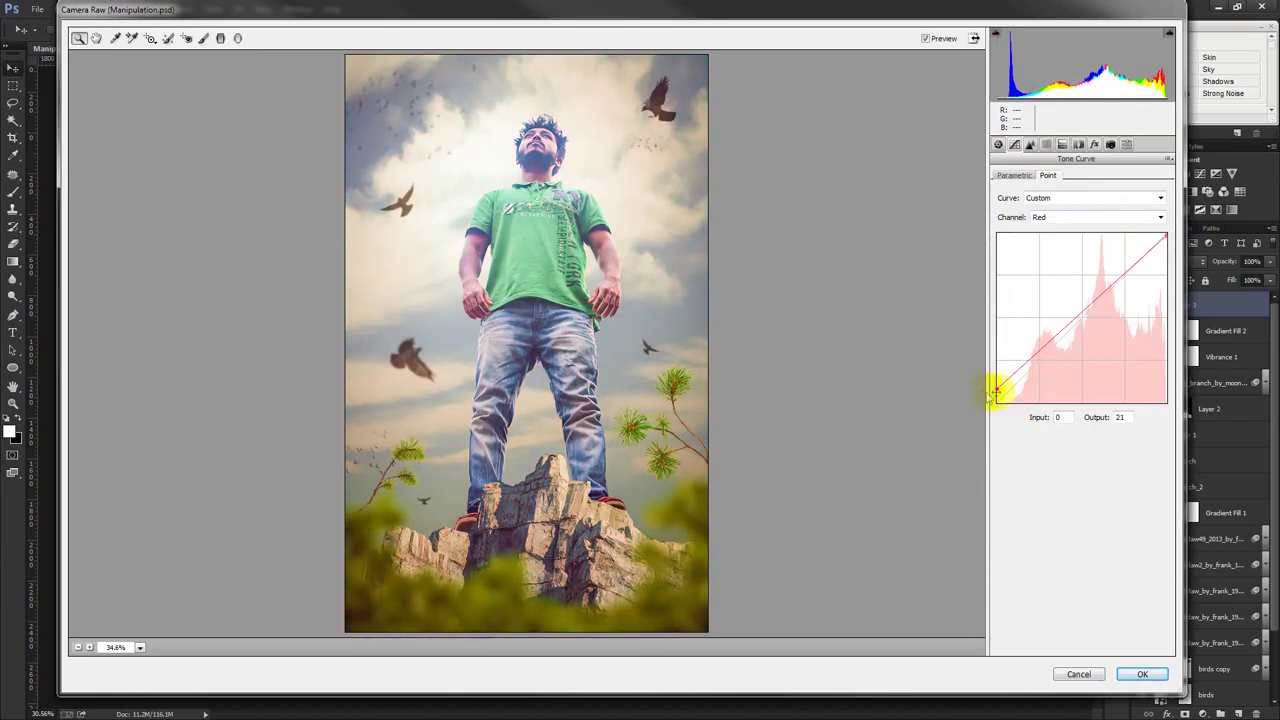
- Lower the Green curve's highlight end and adjust its shadow end
{"action": "left_click", "coordinate": [1048, 217]}
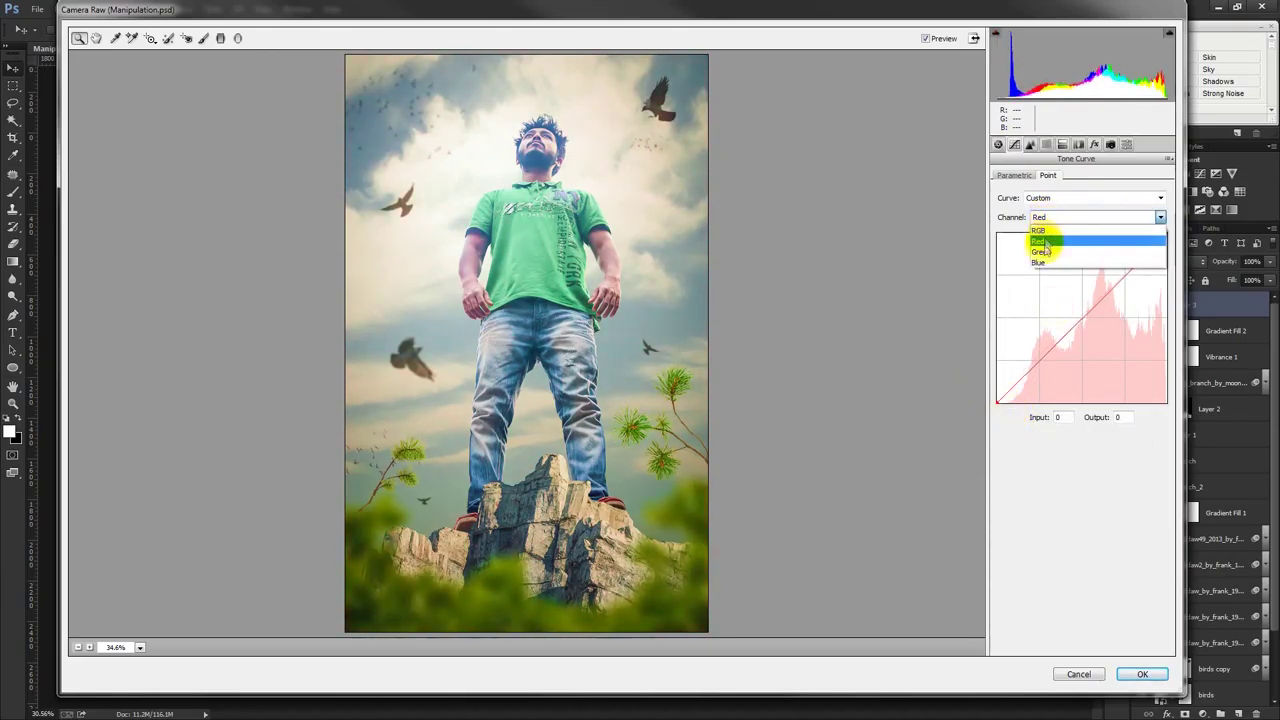
{"action": "left_click", "coordinate": [1043, 235]}
{"action": "mouse_move", "coordinate": [1165, 236]}
{"action": "left_mouse_down"}
{"action": "mouse_move", "coordinate": [1180, 240]}
{"action": "mouse_move", "coordinate": [1162, 226]}
{"action": "left_mouse_up"}
{"action": "left_click_drag", "start_coordinate": [1000, 401], "coordinate": [990, 403]}
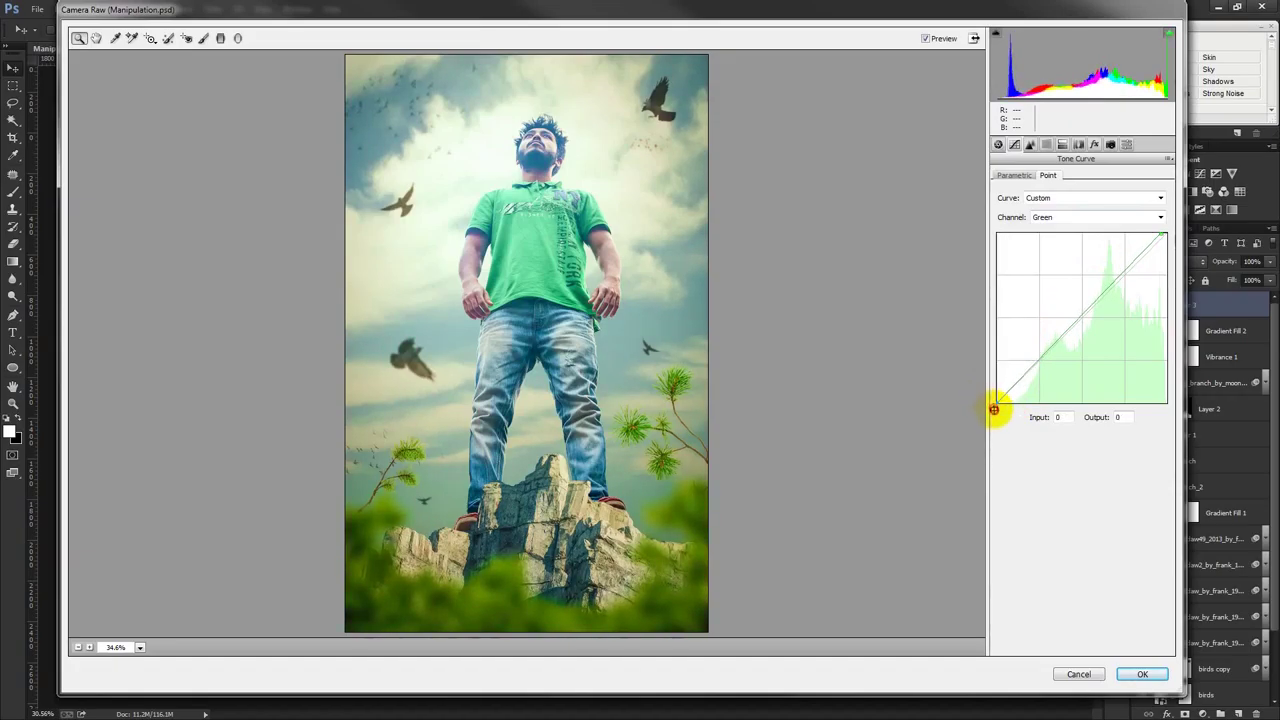
- Adjust both Blue curve end points to warm the image, and apply the Camera Raw grade
{"action": "left_click", "coordinate": [1057, 217]}
{"action": "left_click", "coordinate": [1048, 264]}
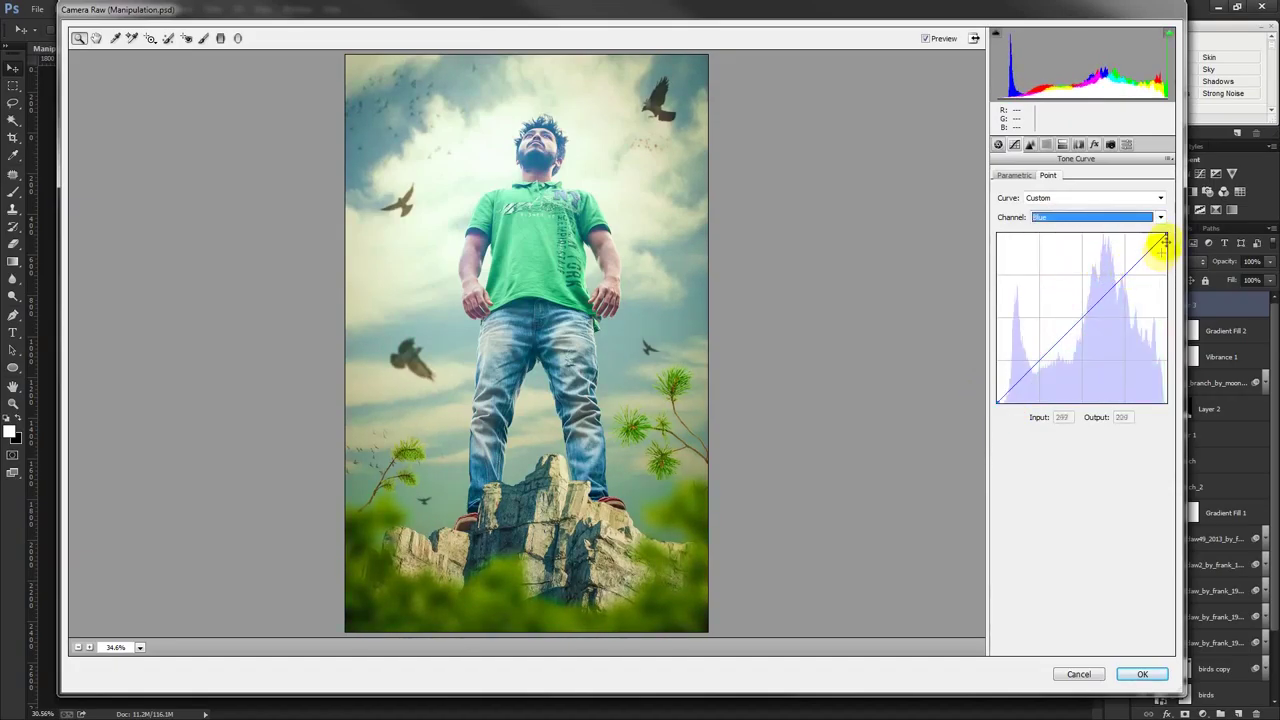
{"action": "mouse_move", "coordinate": [1165, 234]}
{"action": "left_mouse_down"}
{"action": "mouse_move", "coordinate": [1176, 244]}
{"action": "mouse_move", "coordinate": [1153, 231]}
{"action": "mouse_move", "coordinate": [1167, 233]}
{"action": "left_mouse_up"}
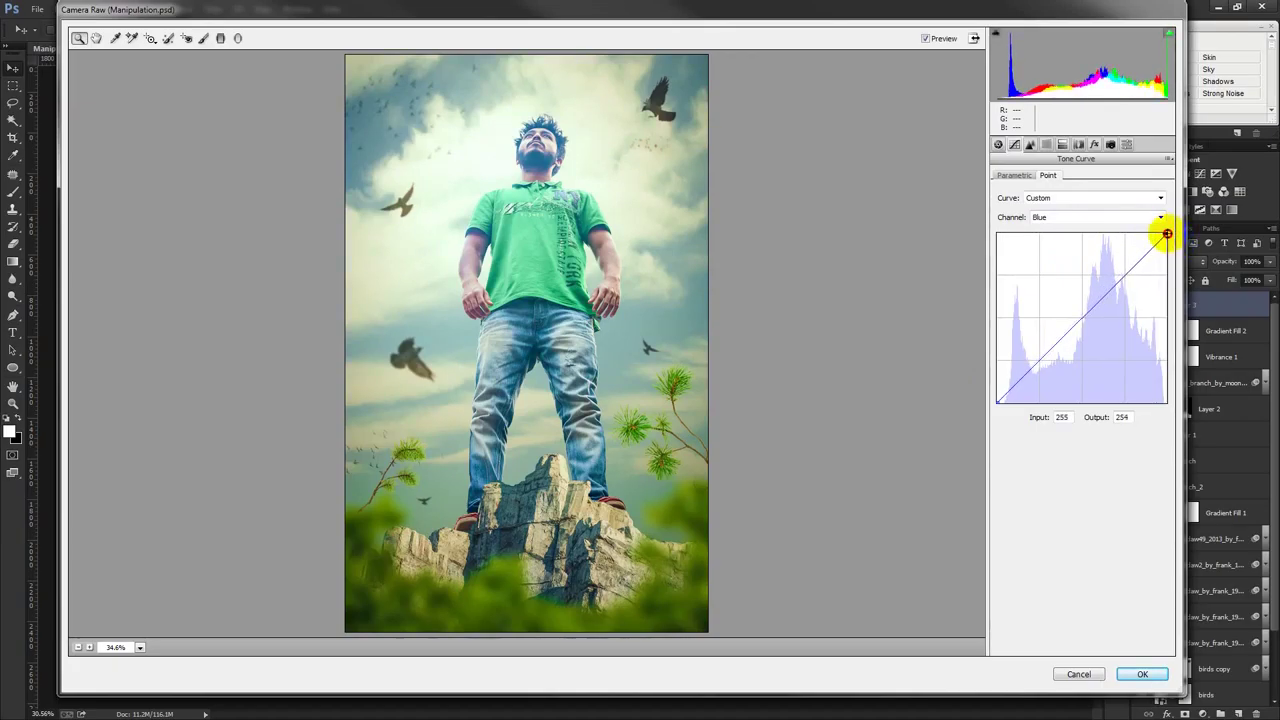
{"action": "mouse_move", "coordinate": [1000, 400]}
{"action": "left_mouse_down"}
{"action": "mouse_move", "coordinate": [971, 386]}
{"action": "mouse_move", "coordinate": [1011, 418]}
{"action": "left_mouse_up"}
{"action": "left_click", "coordinate": [1140, 674]}
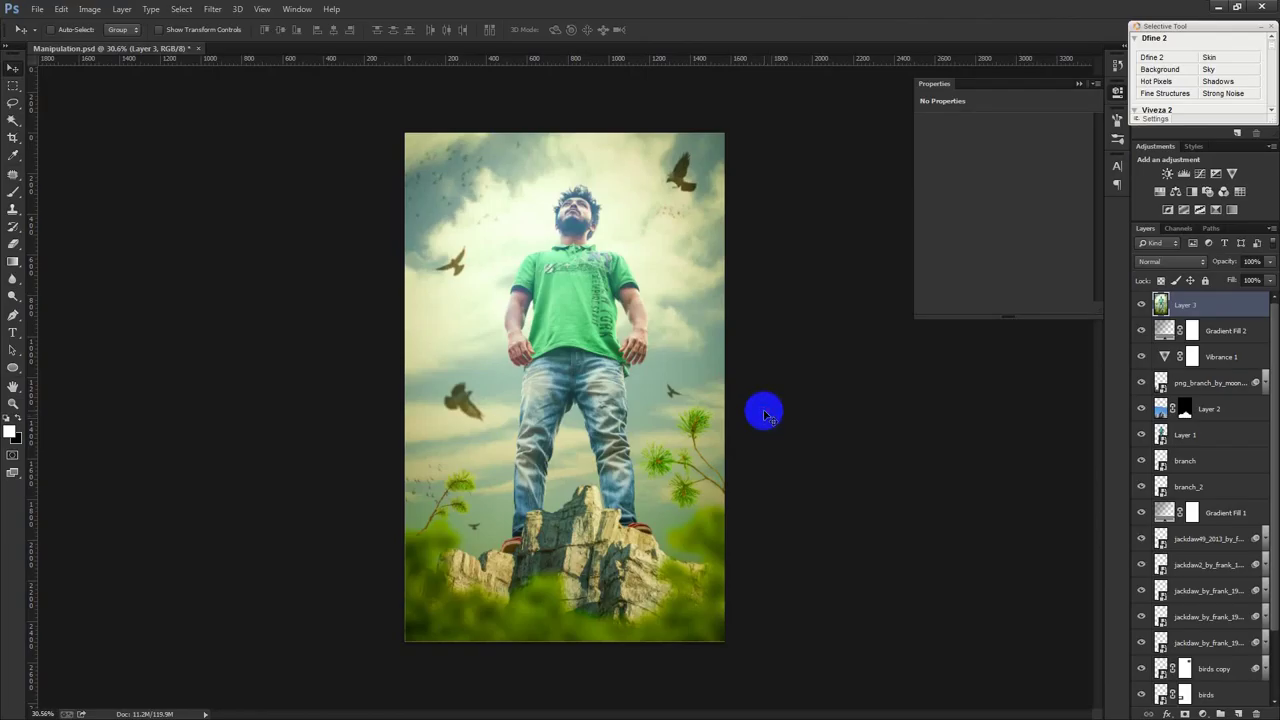
- Save Manipulation.psd with the Camera Raw–graded Layer 3
{"action": "key", "text": "ctrl+s"}
{"action": "scroll", "coordinate": [765, 413], "scroll_direction": "up", "scroll_amount": 1}
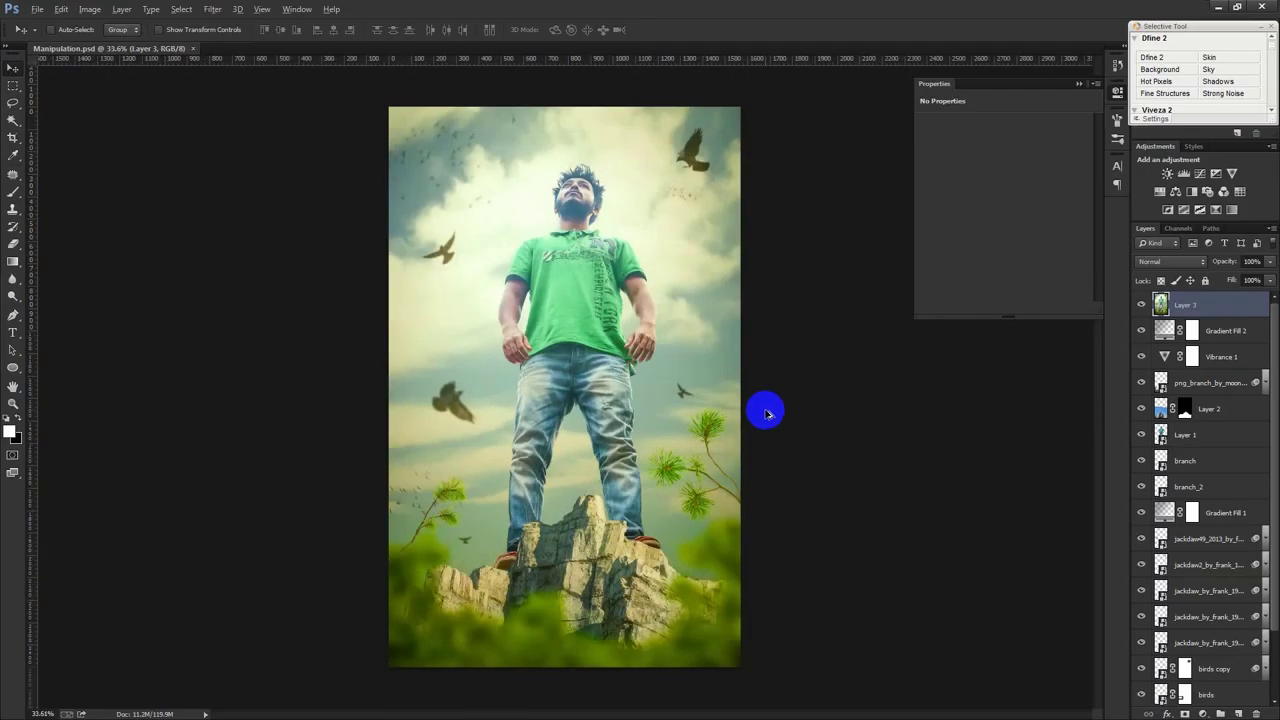
{"action": "key", "text": "alt"}
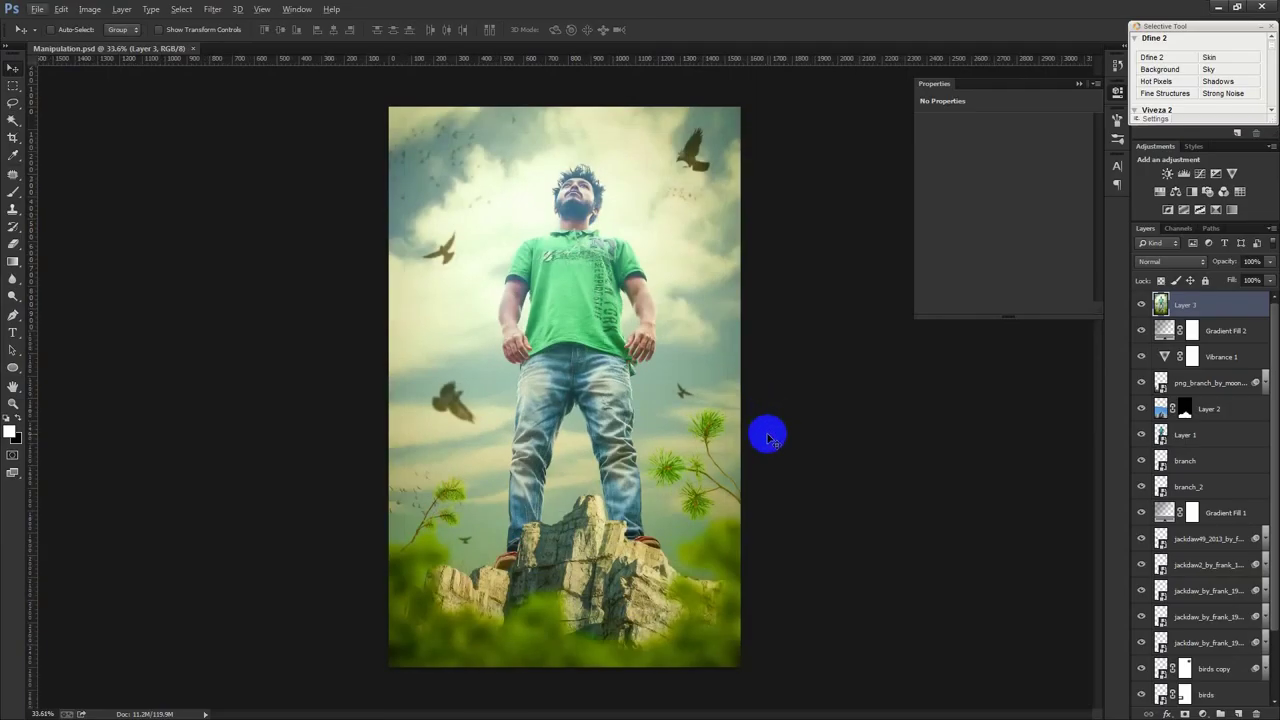
{"action": "left_click", "coordinate": [213, 9]}
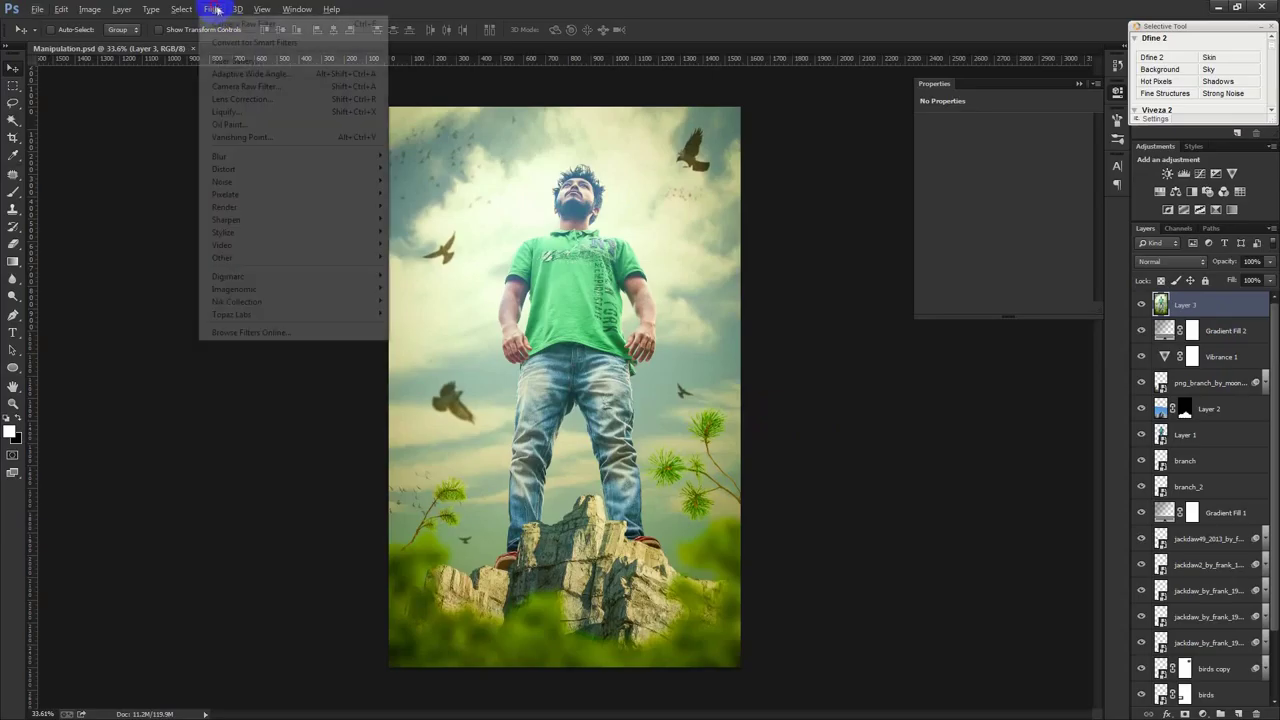
- Draw a Camera Raw radial filter ellipse around the man
{"action": "left_click", "coordinate": [238, 86]}
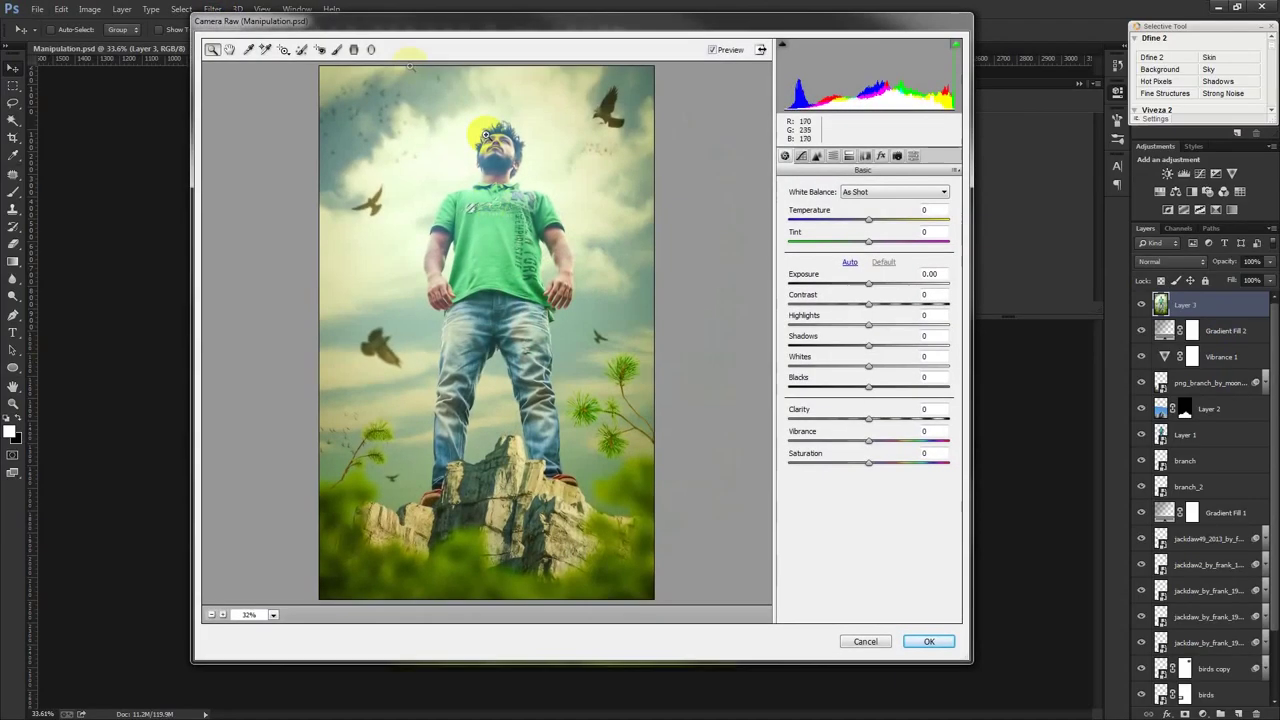
{"action": "left_click", "coordinate": [371, 49]}
{"action": "left_click_drag", "start_coordinate": [583, 367], "coordinate": [300, 80]}
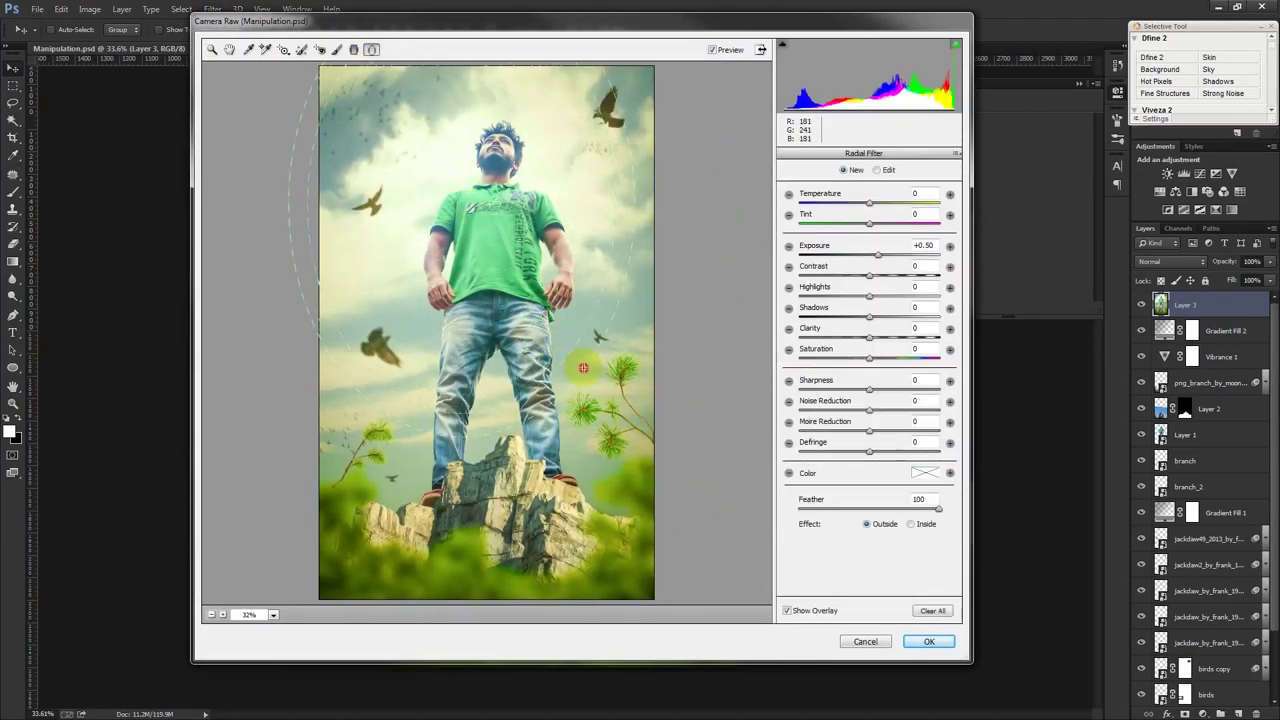
{"action": "left_click_drag", "start_coordinate": [583, 367], "coordinate": [590, 420]}
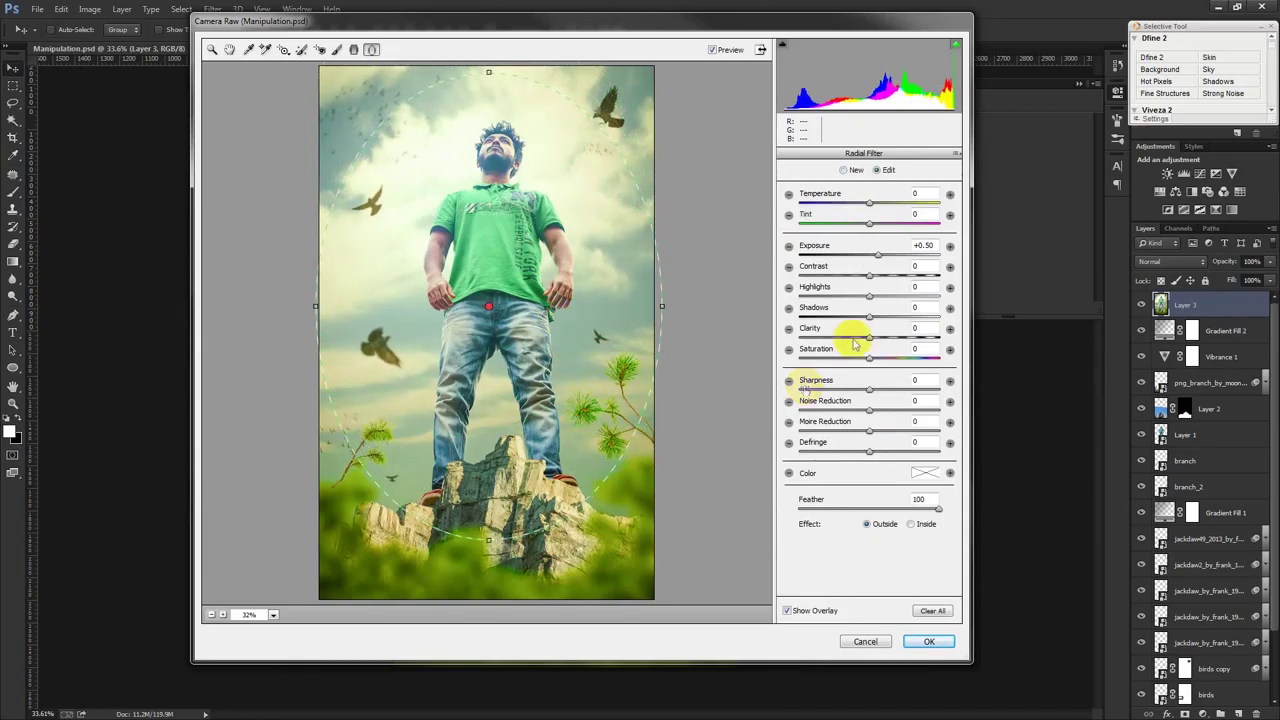
- Give the outer area Exposure -0.10, Clarity -43, Defringe -47 and lower Sharpness, then apply
{"action": "left_click", "coordinate": [871, 255]}
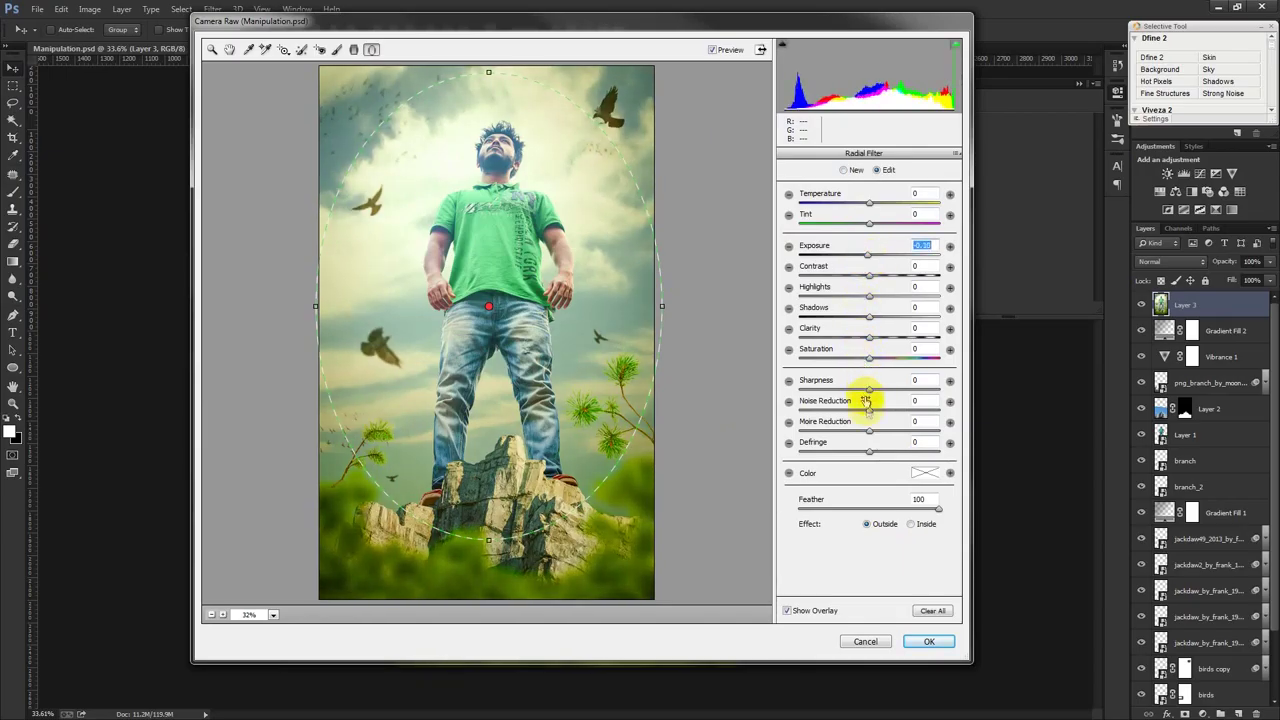
{"action": "left_click_drag", "start_coordinate": [864, 389], "coordinate": [840, 390]}
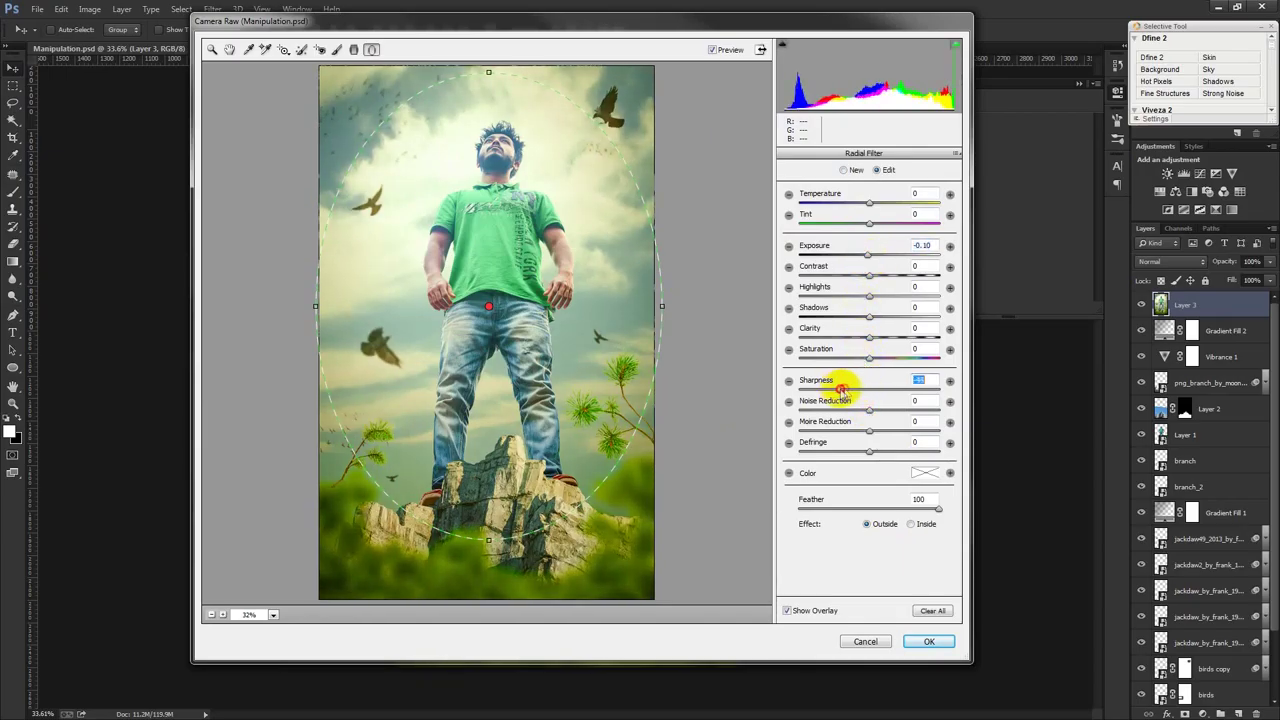
{"action": "mouse_move", "coordinate": [852, 338]}
{"action": "left_mouse_down"}
{"action": "mouse_move", "coordinate": [867, 340]}
{"action": "mouse_move", "coordinate": [840, 342]}
{"action": "left_mouse_up"}
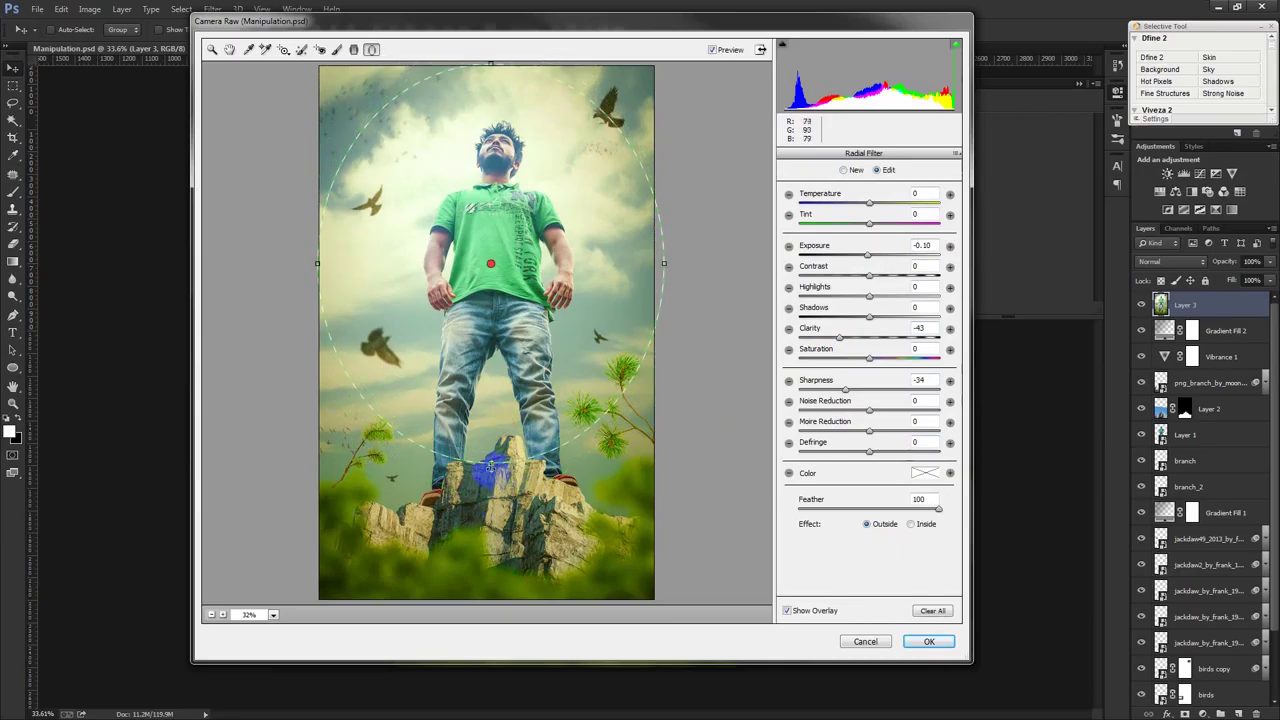
{"action": "left_click_drag", "start_coordinate": [869, 455], "coordinate": [822, 452]}
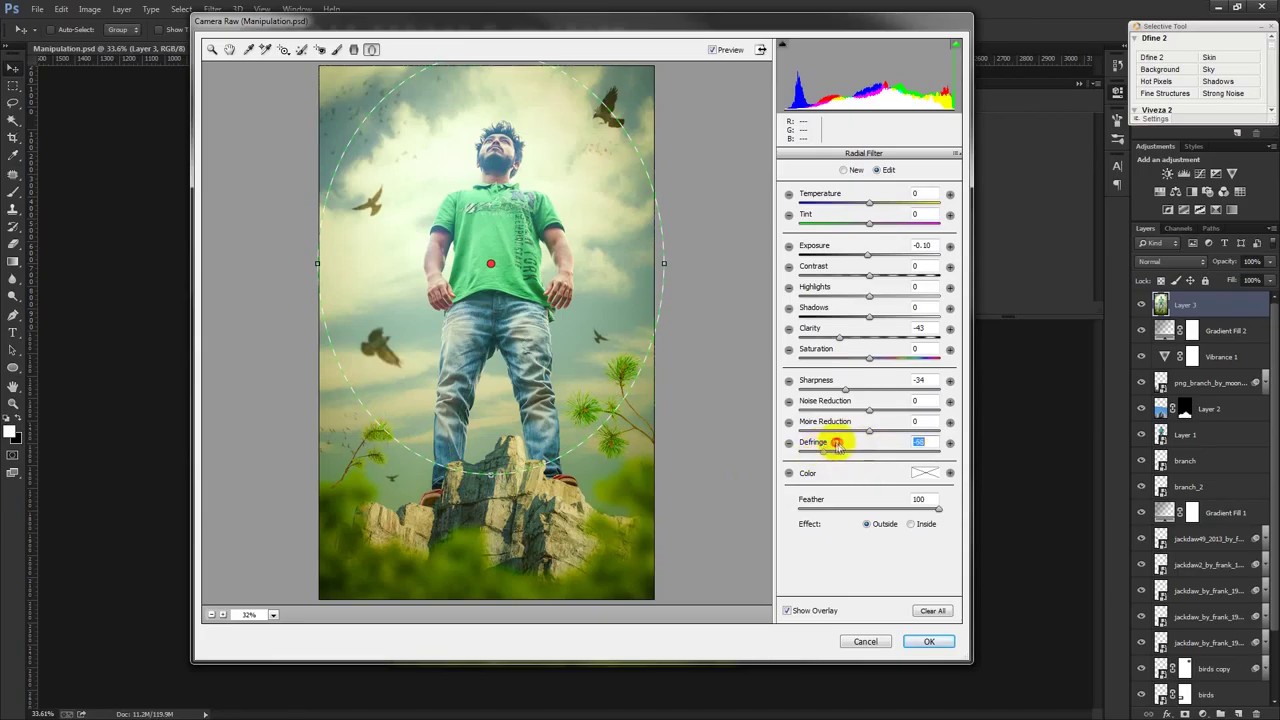
{"action": "left_click", "coordinate": [836, 389]}
{"action": "mouse_move", "coordinate": [836, 389]}
{"action": "left_mouse_down"}
{"action": "mouse_move", "coordinate": [819, 399]}
{"action": "mouse_move", "coordinate": [831, 392]}
{"action": "left_mouse_up"}
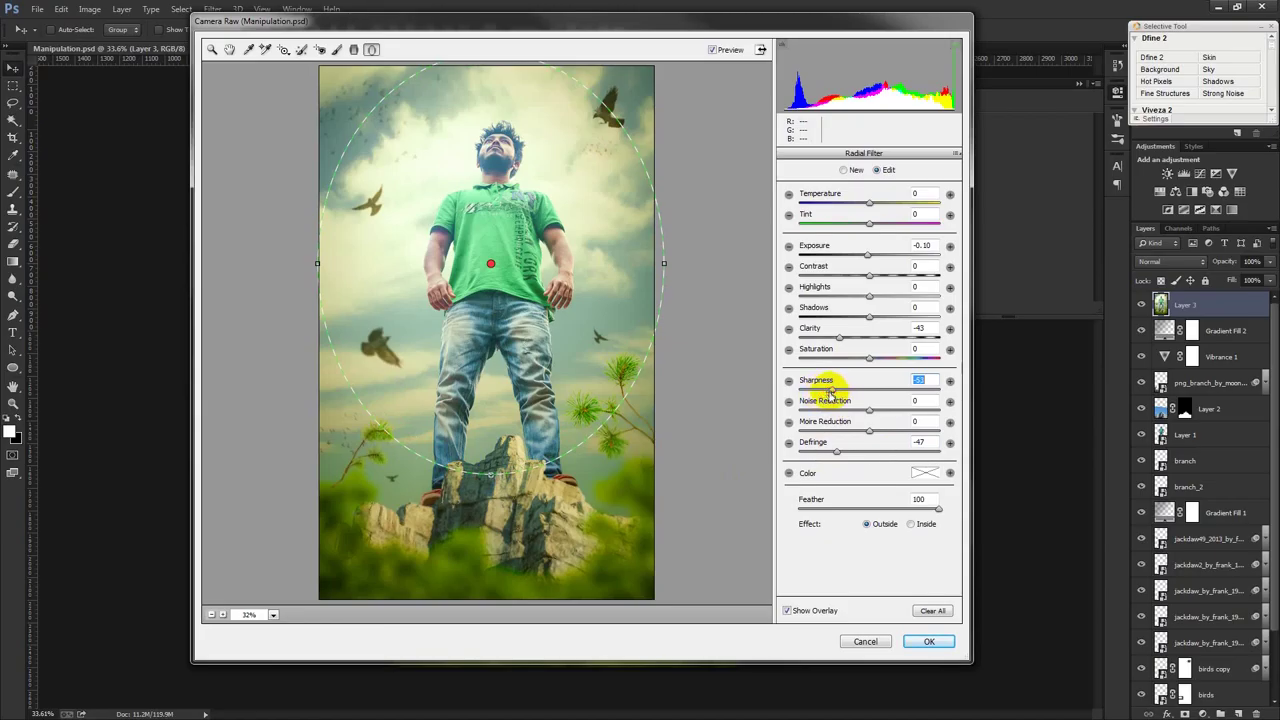
{"action": "left_click", "coordinate": [924, 643]}
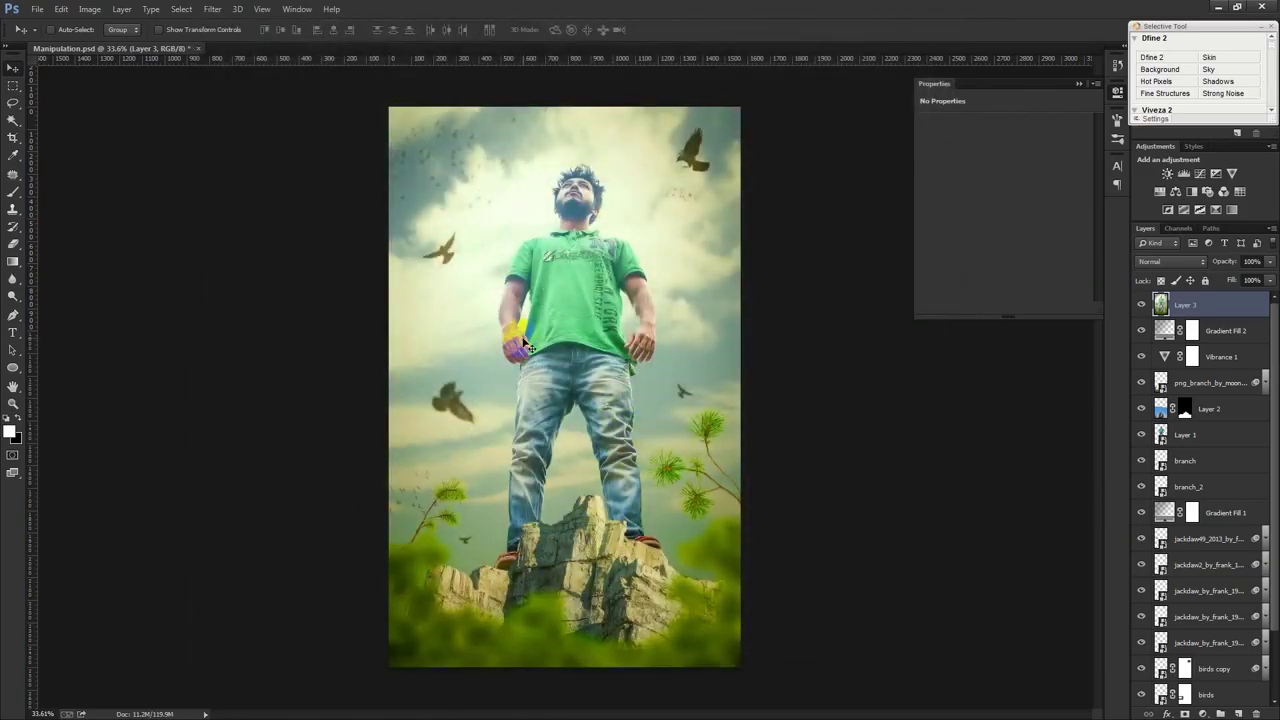
- Try Gaussian Blur and cancel it, returning to the Filter menu's blur list
{"action": "left_click", "coordinate": [213, 9]}
{"action": "mouse_move", "coordinate": [244, 156]}
{"action": "left_click", "coordinate": [449, 251]}
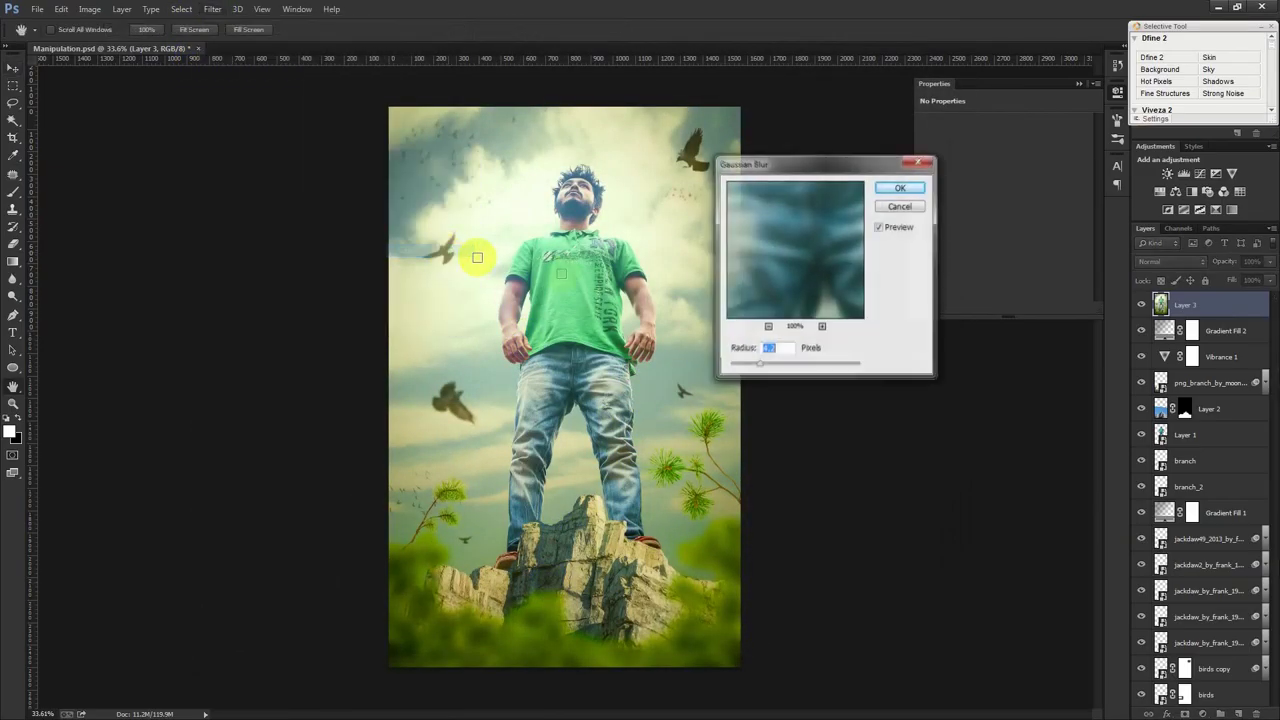
{"action": "left_click", "coordinate": [900, 206]}
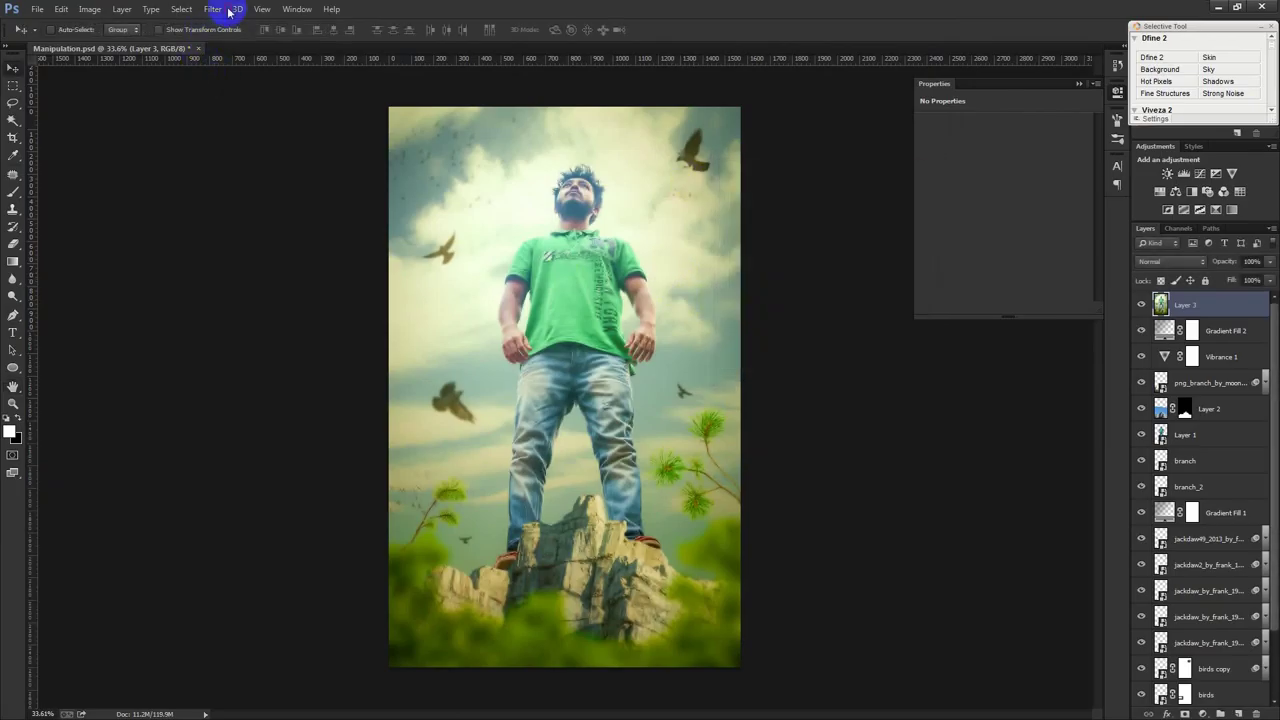
{"action": "left_click", "coordinate": [213, 9]}
{"action": "mouse_move", "coordinate": [219, 156]}
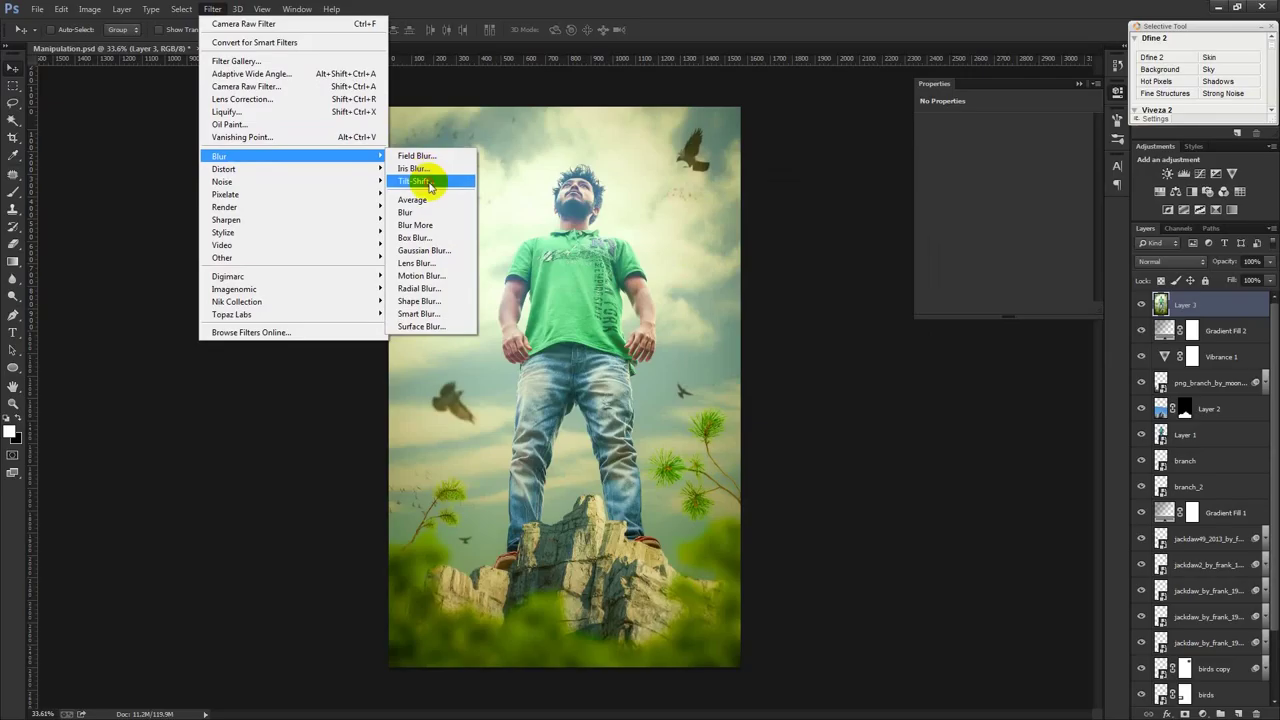
- Apply a 15 px Tilt-Shift blur focused at the rock top with a widened lower transition
{"action": "left_click", "coordinate": [433, 180]}
{"action": "left_click_drag", "start_coordinate": [586, 330], "coordinate": [589, 130]}
{"action": "left_click", "coordinate": [566, 388]}
{"action": "mouse_move", "coordinate": [566, 388]}
{"action": "left_mouse_down"}
{"action": "mouse_move", "coordinate": [586, 274]}
{"action": "mouse_move", "coordinate": [589, 354]}
{"action": "left_mouse_up"}
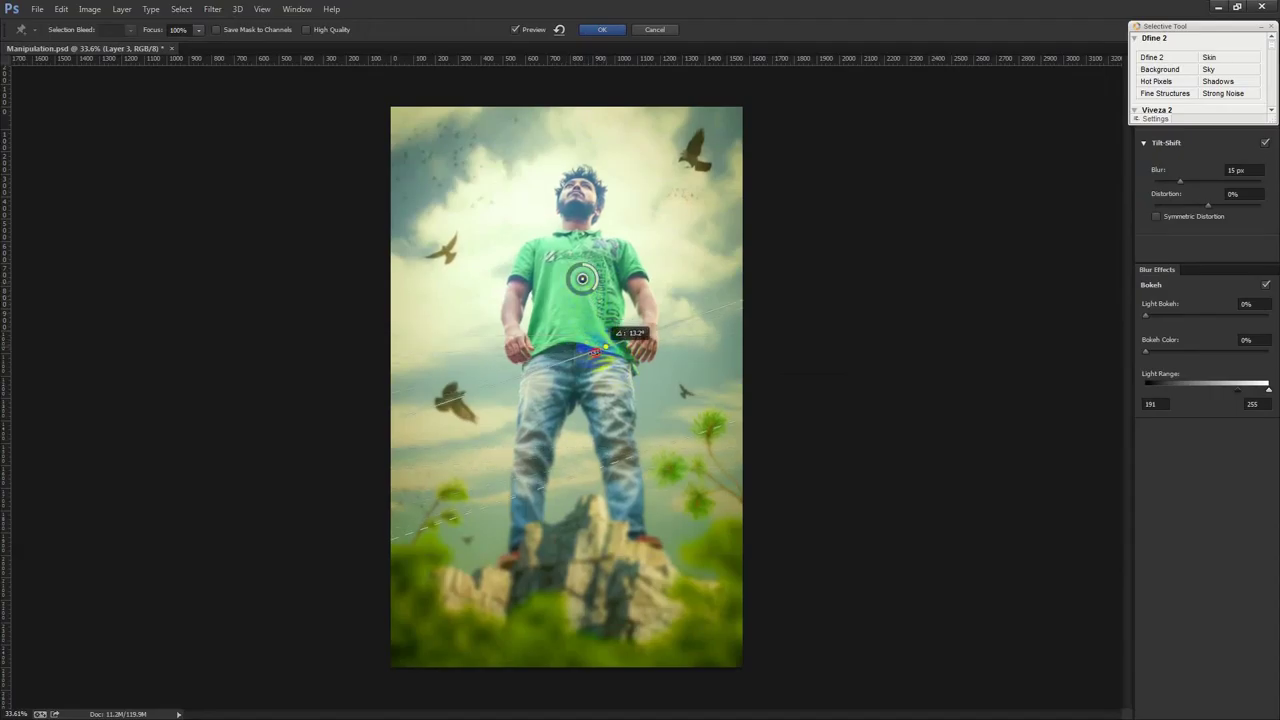
{"action": "left_click_drag", "start_coordinate": [591, 514], "coordinate": [592, 602]}
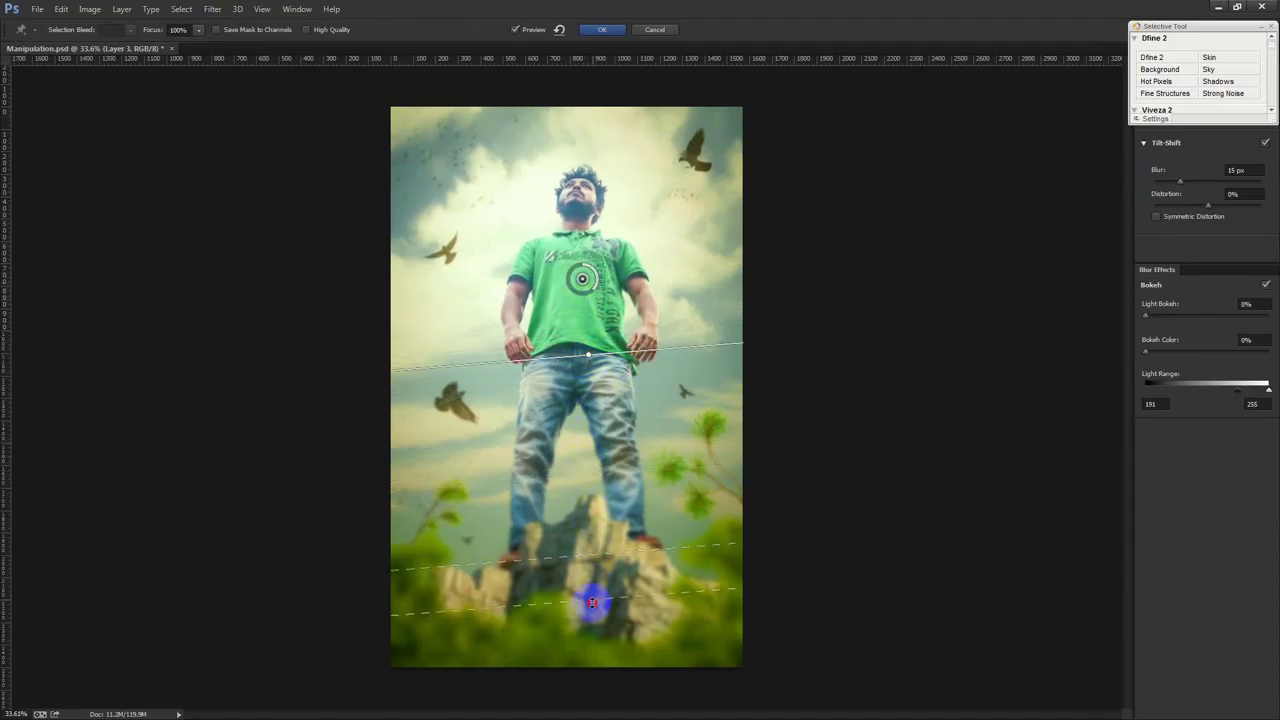
{"action": "left_click_drag", "start_coordinate": [620, 352], "coordinate": [615, 502]}
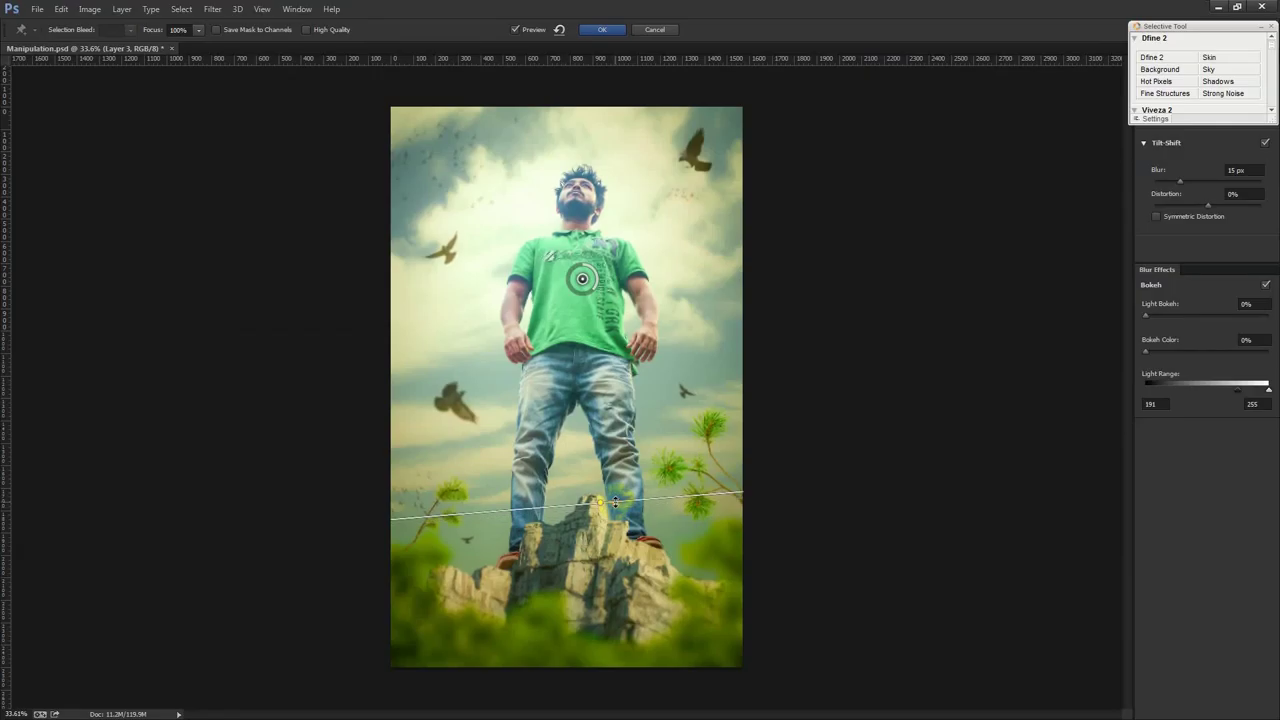
{"action": "left_click_drag", "start_coordinate": [615, 492], "coordinate": [610, 479]}
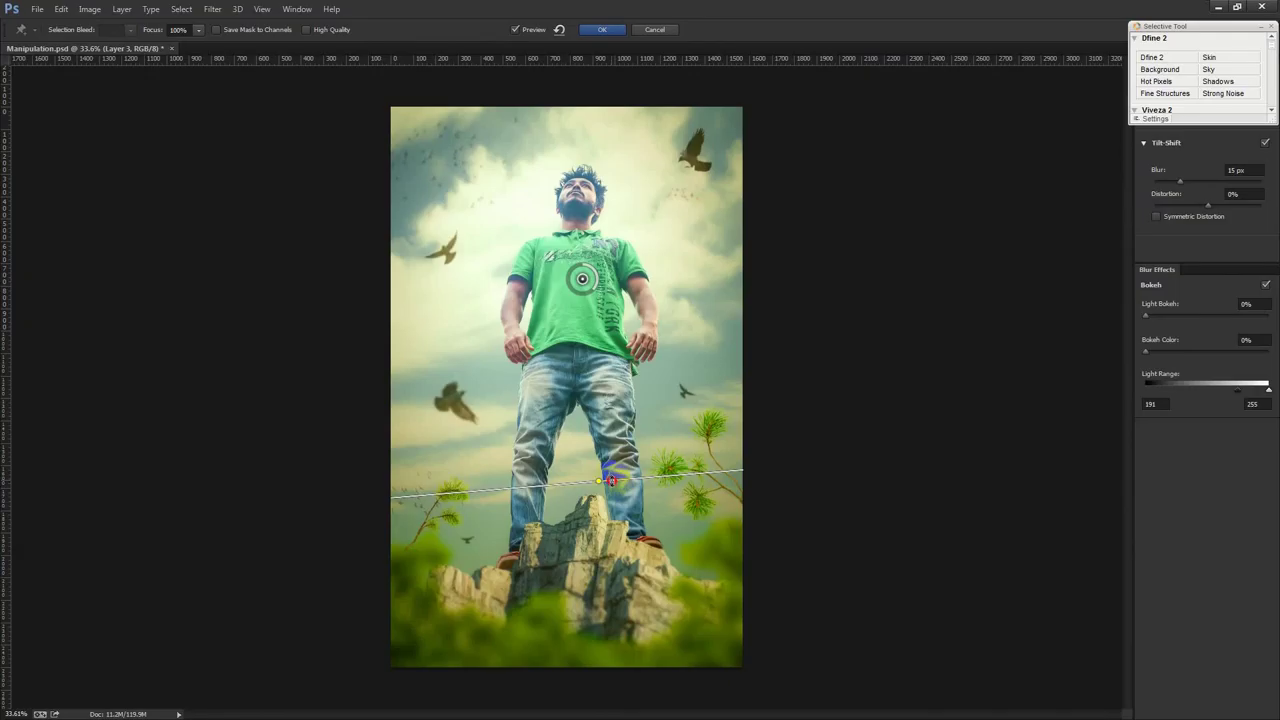
{"action": "left_click", "coordinate": [610, 31]}
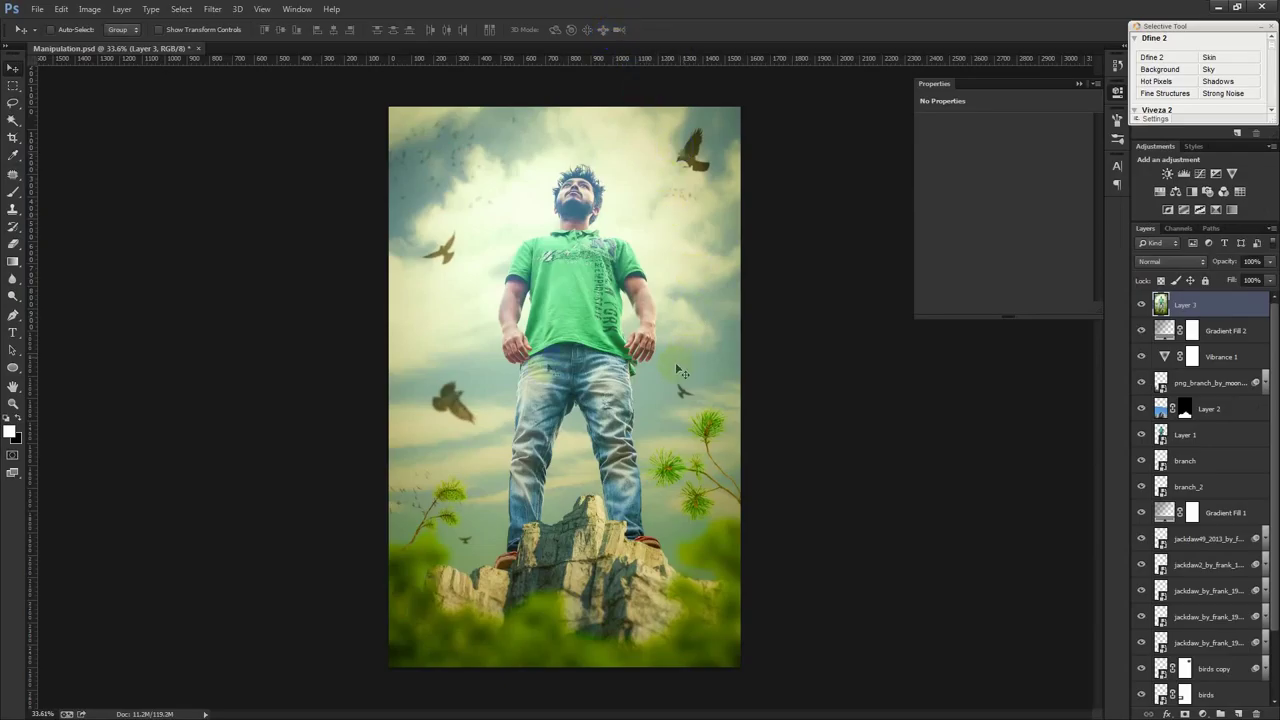
{"action": "left_click", "coordinate": [10, 281]}
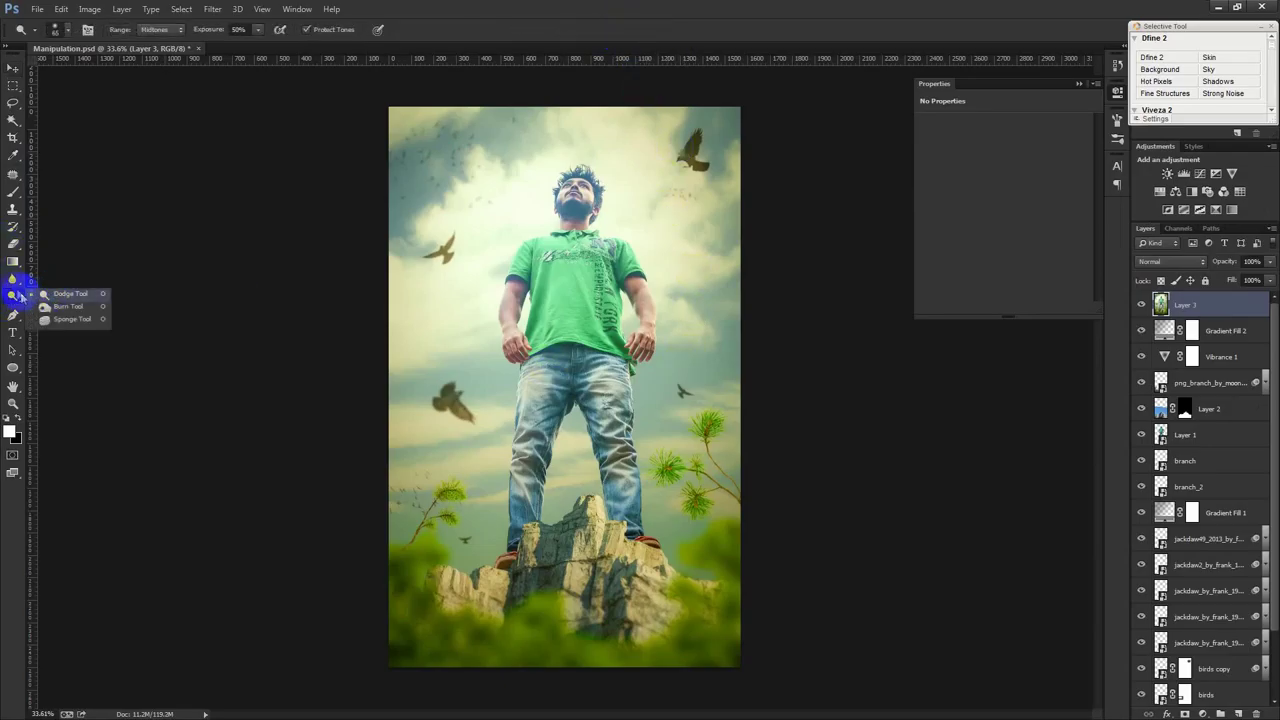
- Hand-blur the rock by the man's feet and the right-side grass at 50% strength
{"action": "left_click", "coordinate": [64, 277]}
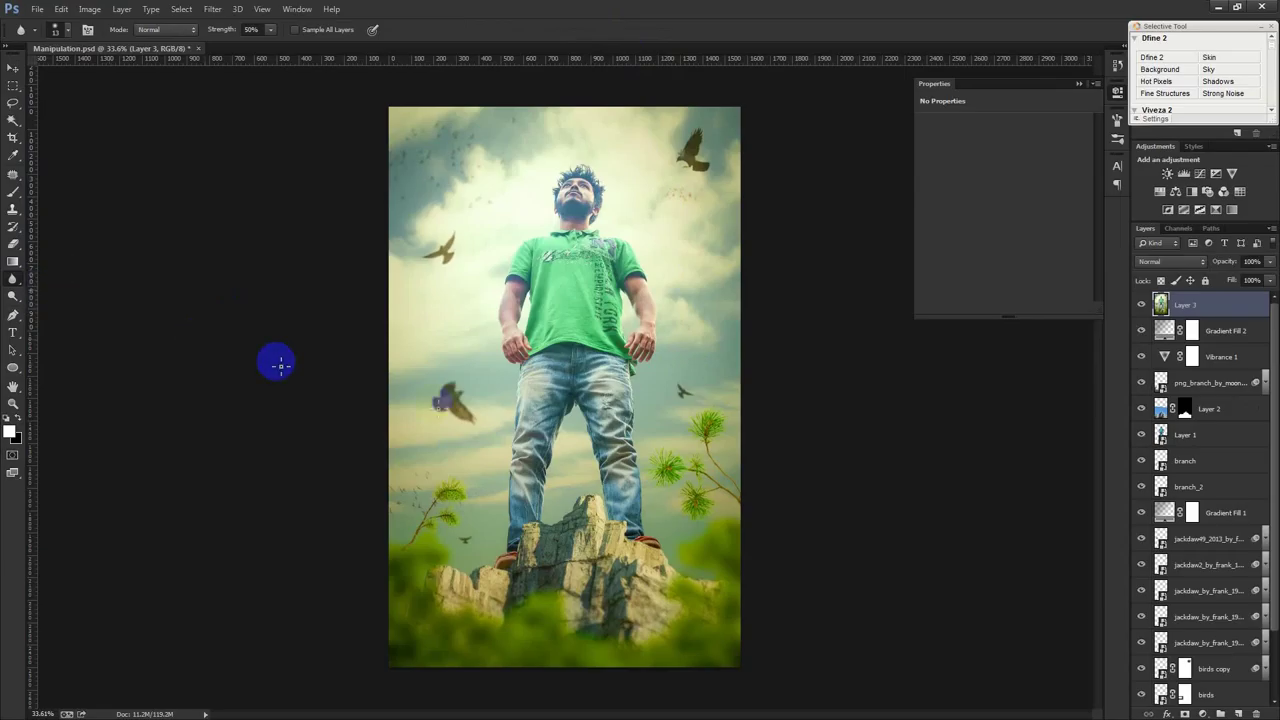
{"action": "mouse_move", "coordinate": [588, 511]}
{"action": "left_mouse_down"}
{"action": "mouse_move", "coordinate": [525, 557]}
{"action": "mouse_move", "coordinate": [546, 520]}
{"action": "left_mouse_up"}
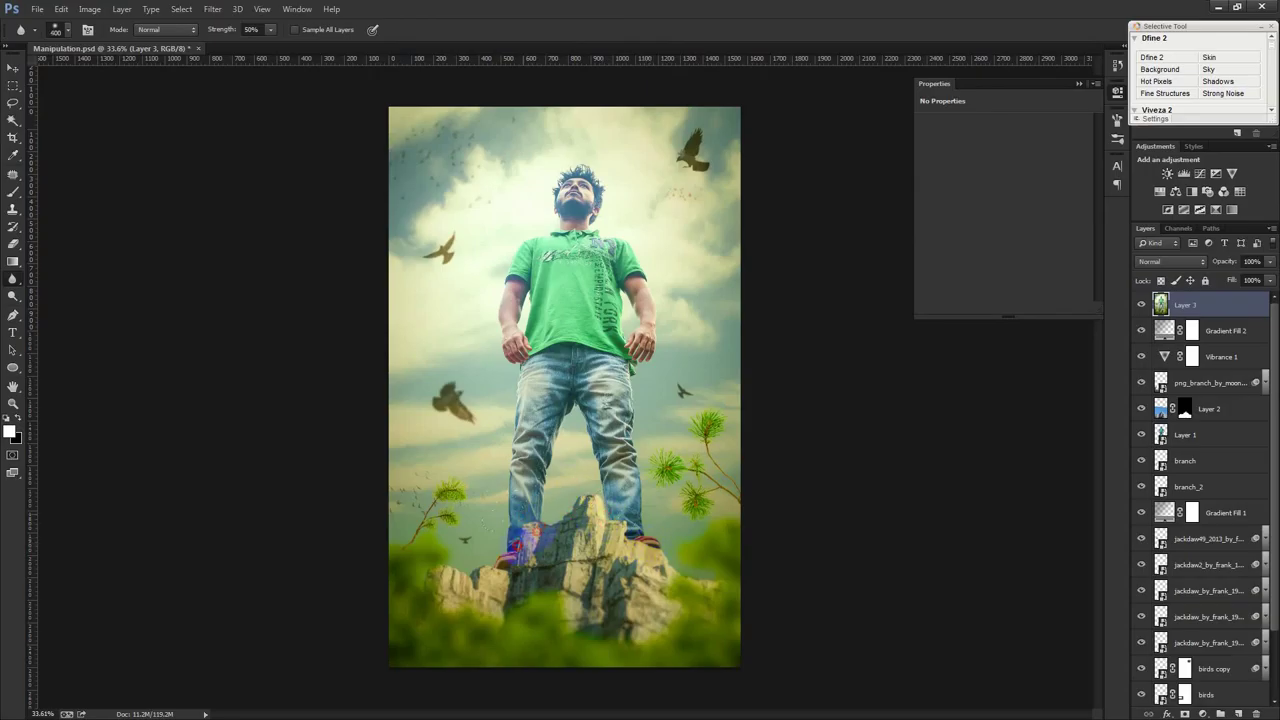
{"action": "left_click_drag", "start_coordinate": [694, 563], "coordinate": [735, 537]}
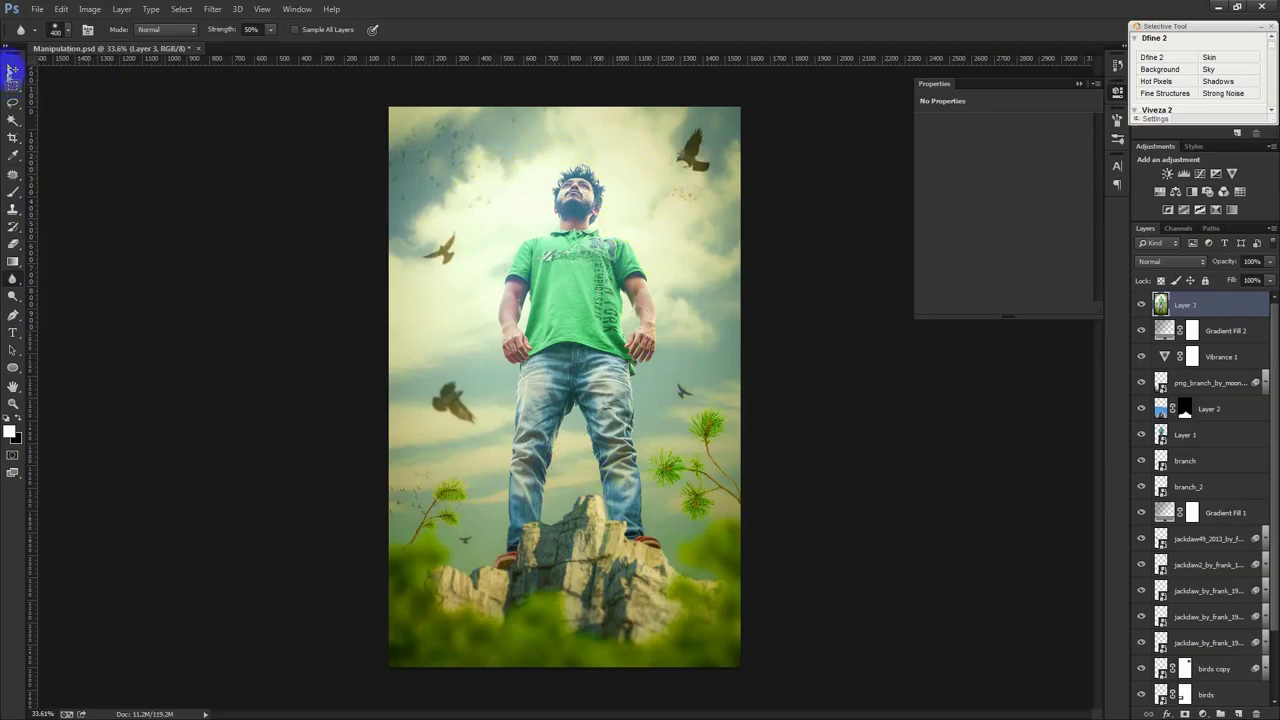
{"action": "left_click", "coordinate": [12, 69]}
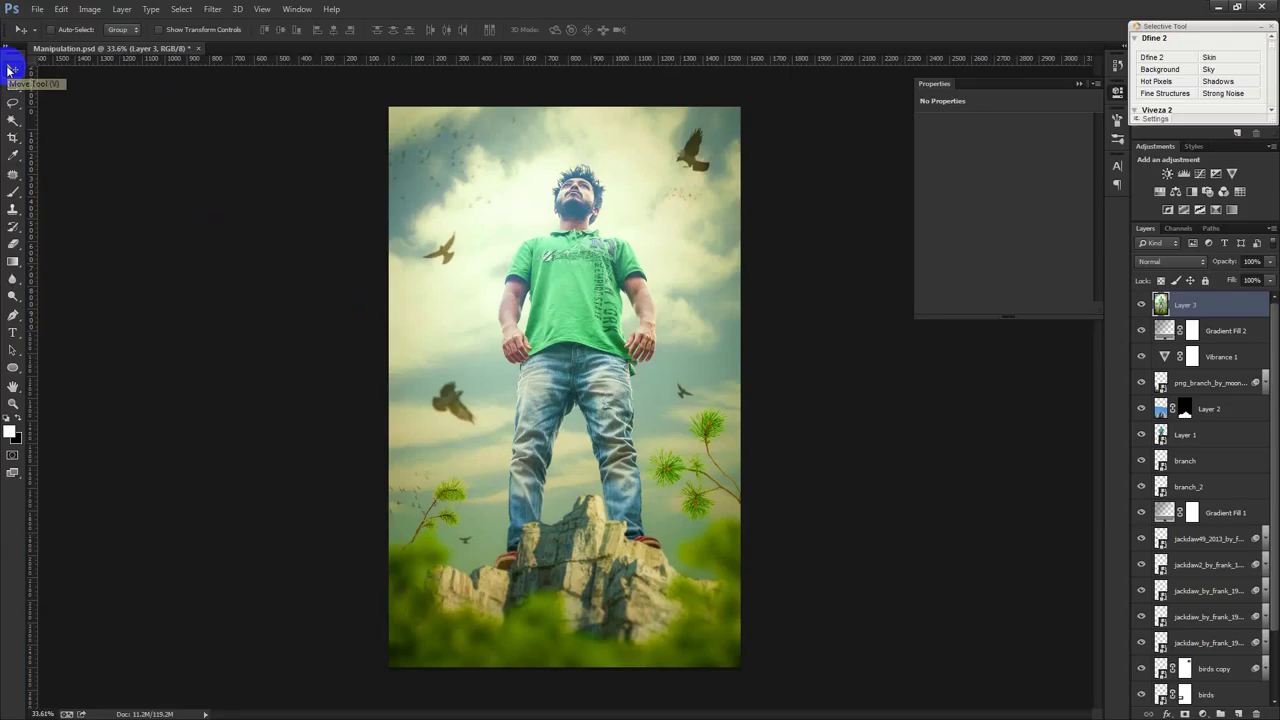
- Save Manipulation.psd, toggle Layer 3 to compare, and start a text layer near the rock
{"action": "key", "text": "ctrl+s"}
{"action": "left_click", "coordinate": [1142, 305]}
{"action": "left_click", "coordinate": [1142, 305]}
{"action": "left_click", "coordinate": [1142, 305]}
{"action": "left_click", "coordinate": [1142, 305]}
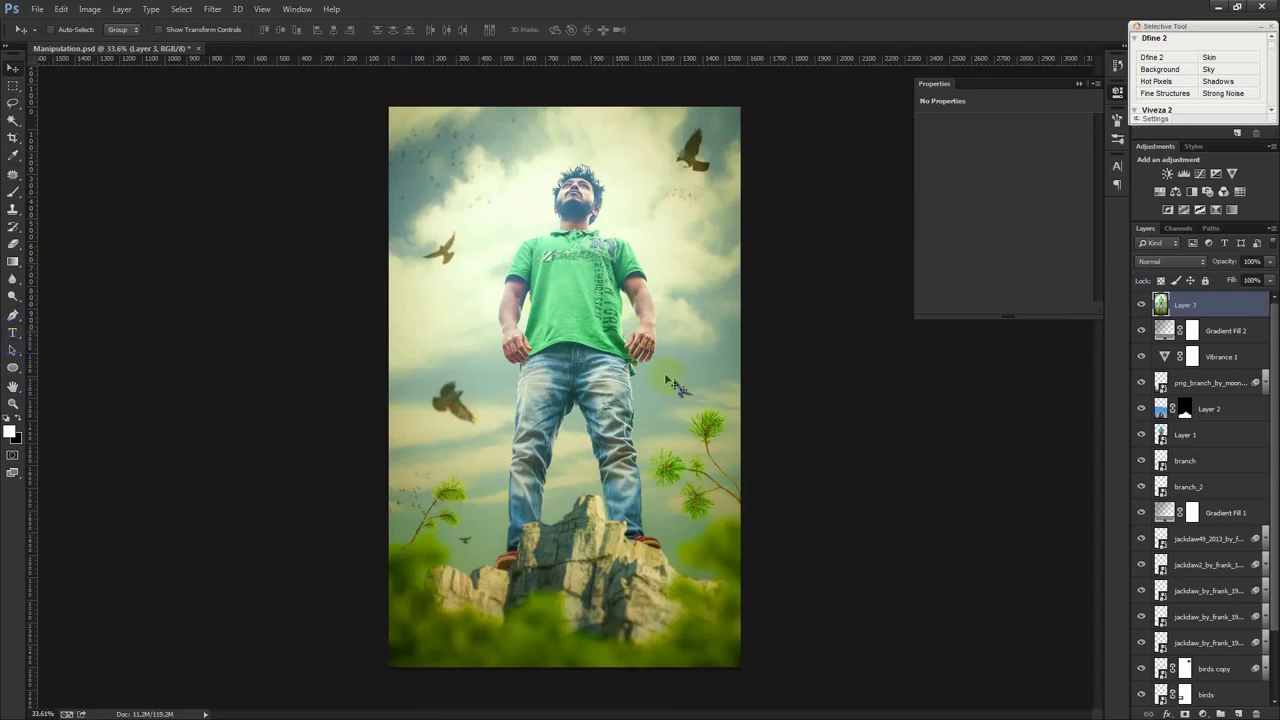
{"action": "left_click", "coordinate": [13, 332]}
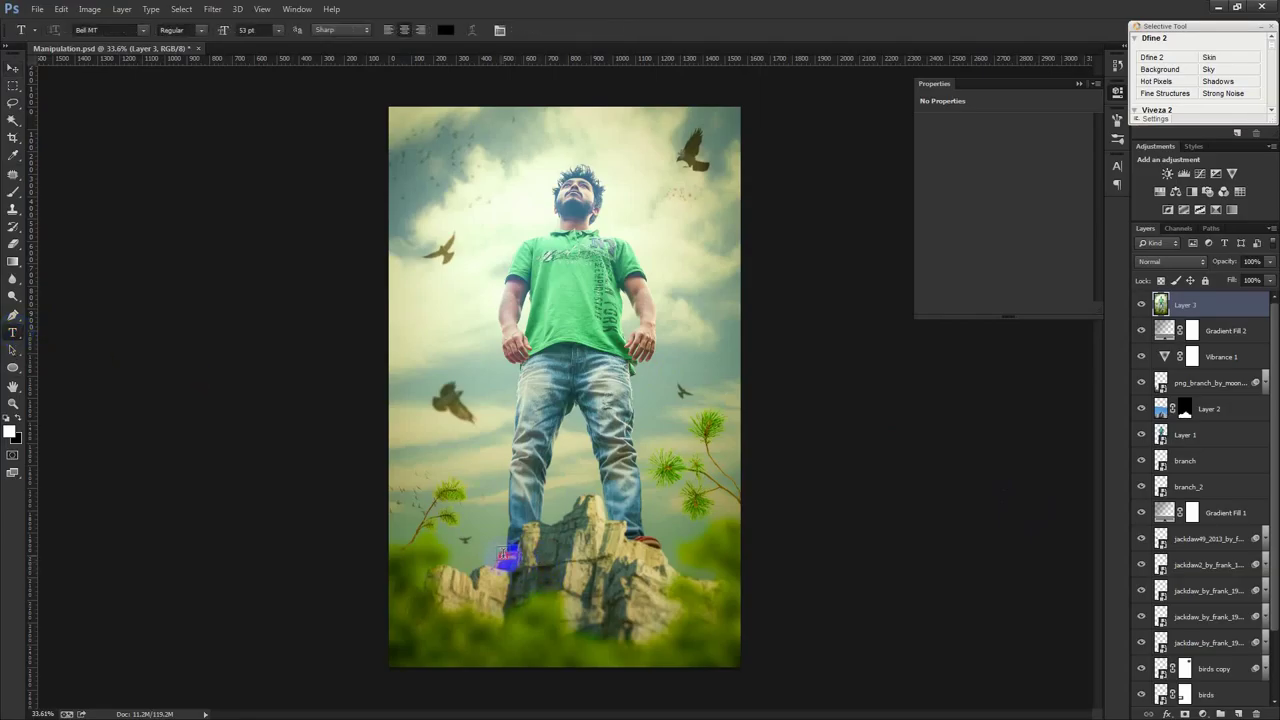
{"action": "left_click", "coordinate": [562, 560]}
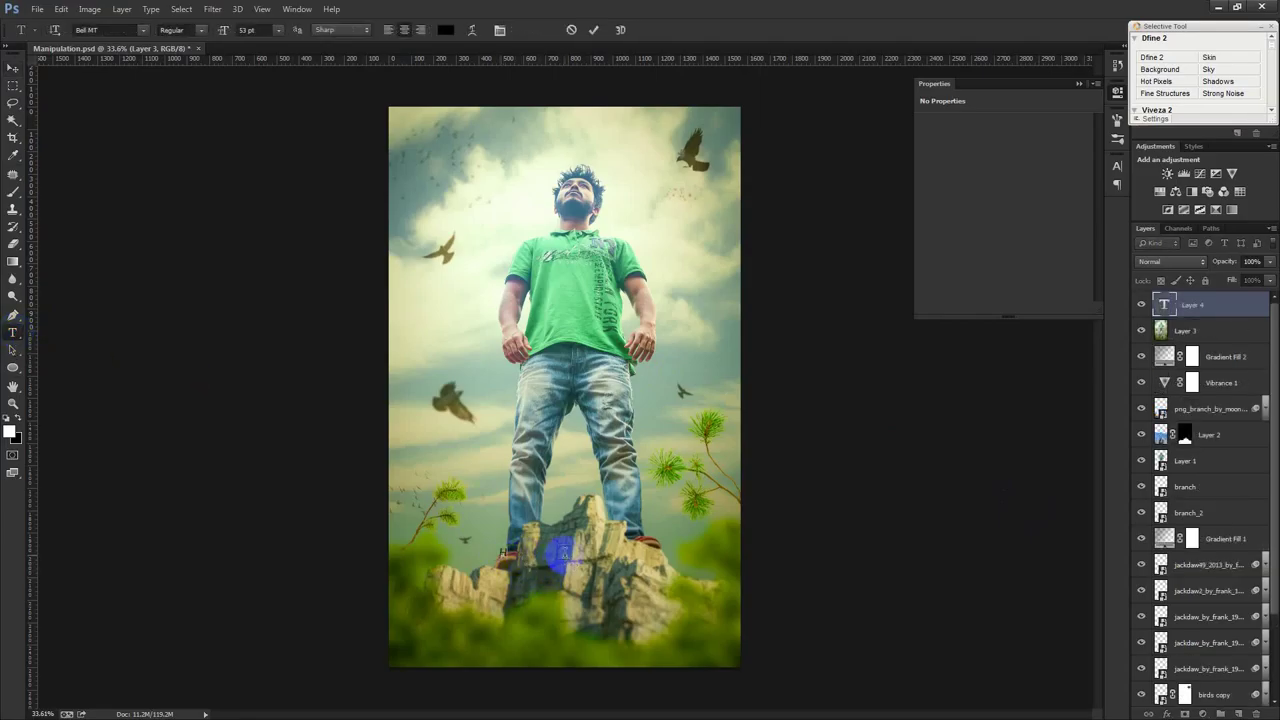